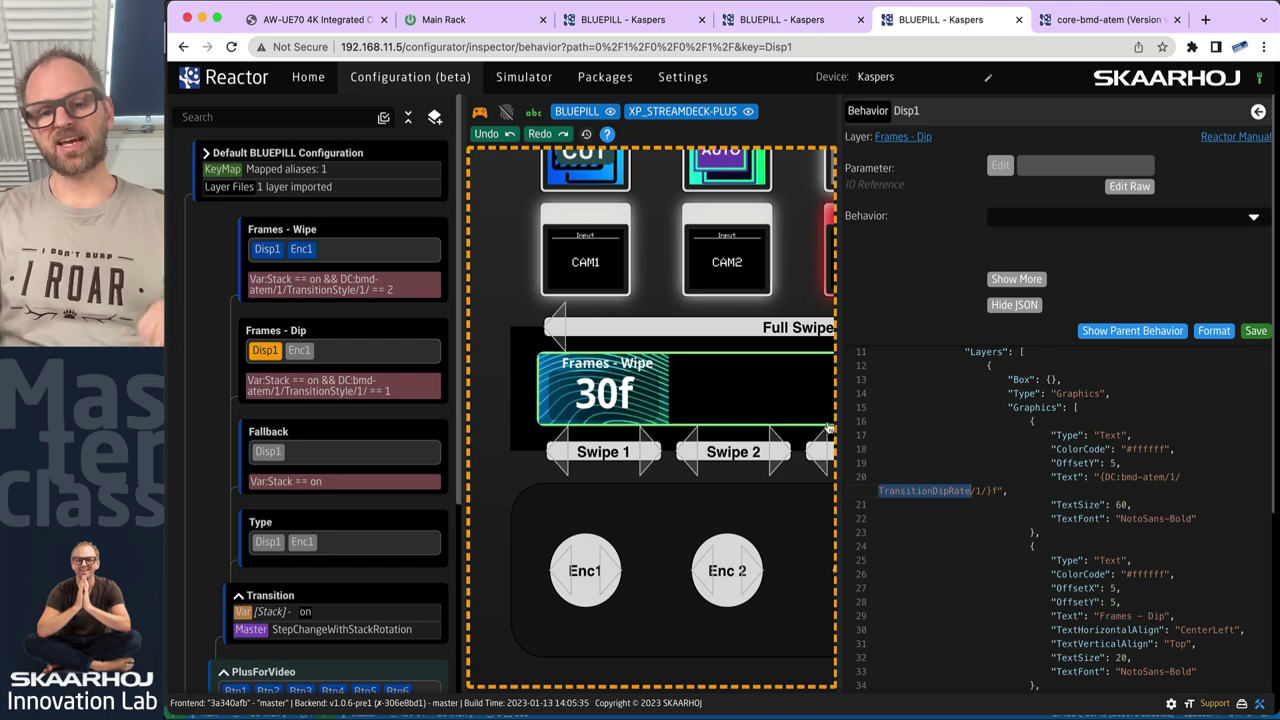
- Turn encoder 1 on the simulated Stream Deck Plus to set the wipe transition to 27 frames
{"action": "scroll", "coordinate": [750, 509], "scroll_direction": "down", "scroll_amount": 5}
{"action": "scroll", "coordinate": [643, 540], "scroll_direction": "down", "scroll_amount": 3}
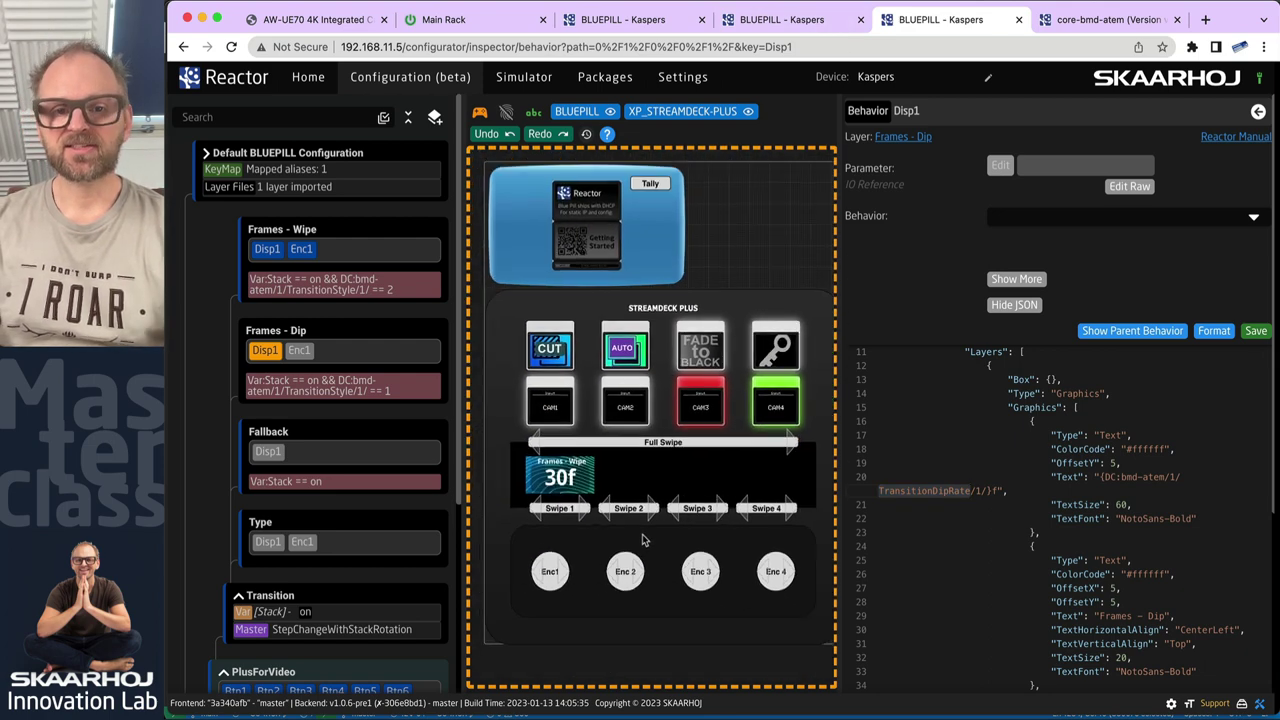
{"action": "scroll", "coordinate": [618, 541], "scroll_direction": "up", "scroll_amount": 3}
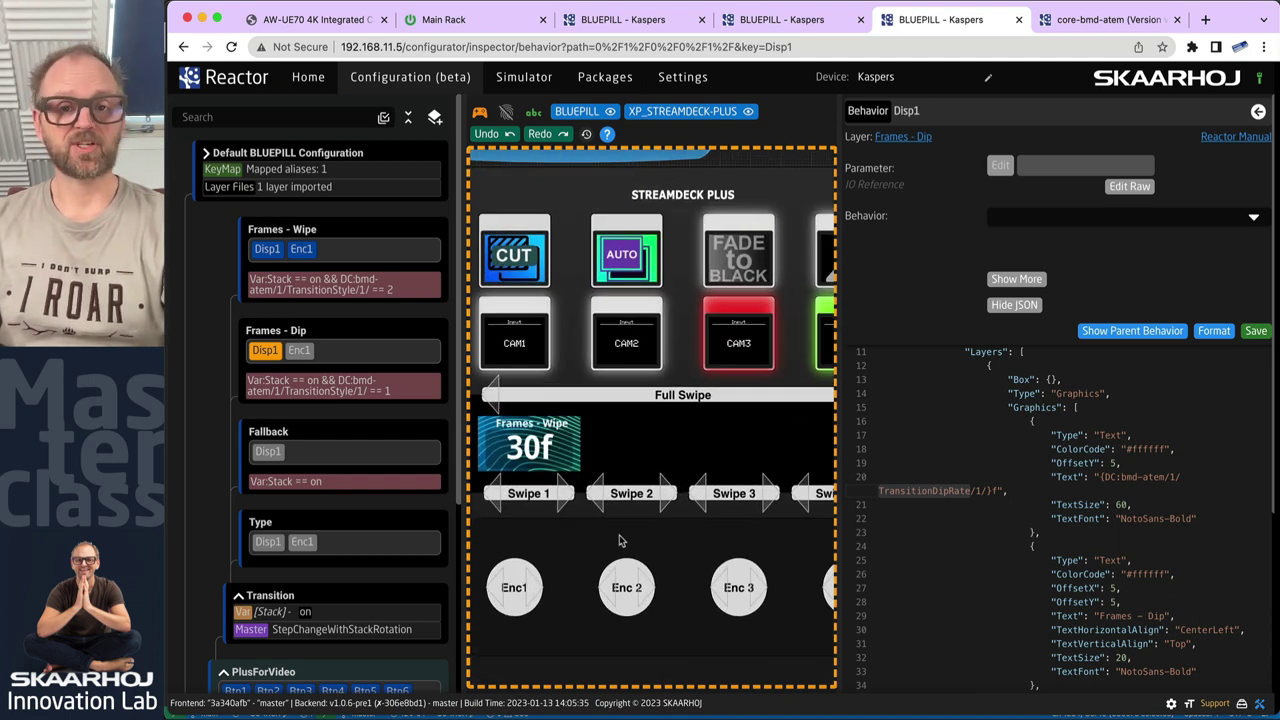
{"action": "scroll", "coordinate": [630, 458], "scroll_direction": "up", "scroll_amount": 3}
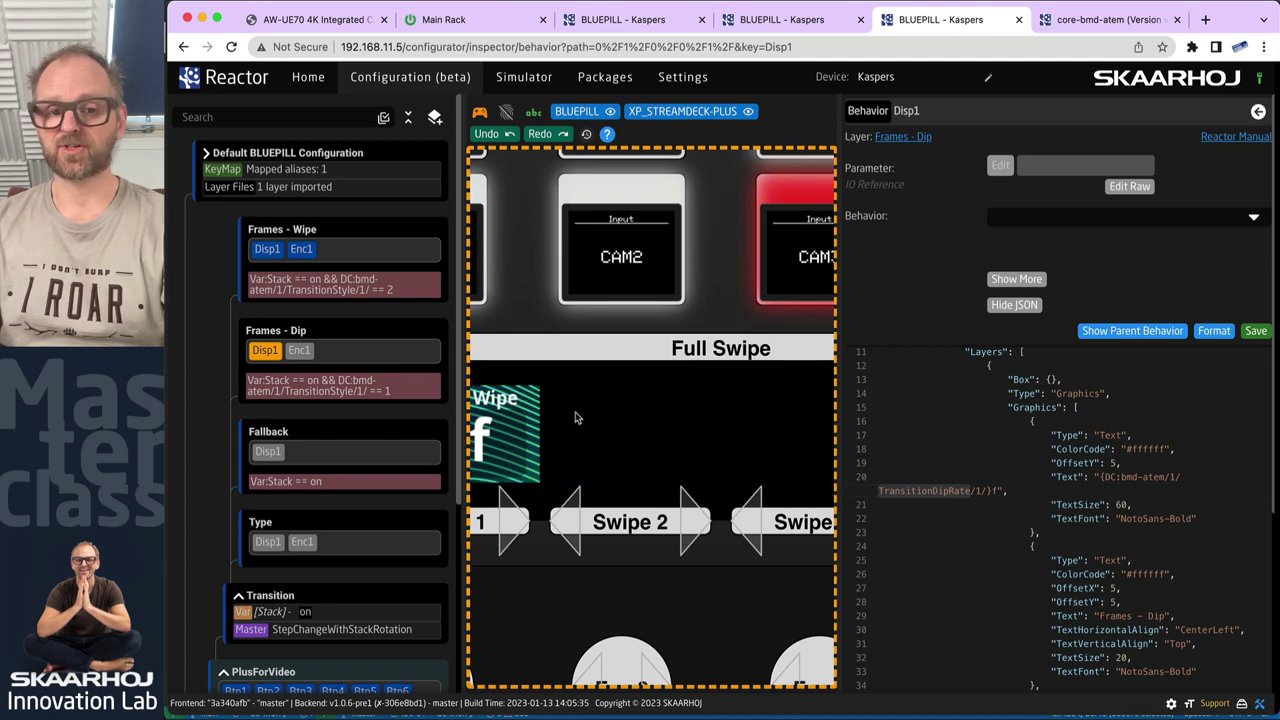
{"action": "left_click_drag", "start_coordinate": [574, 417], "coordinate": [720, 411]}
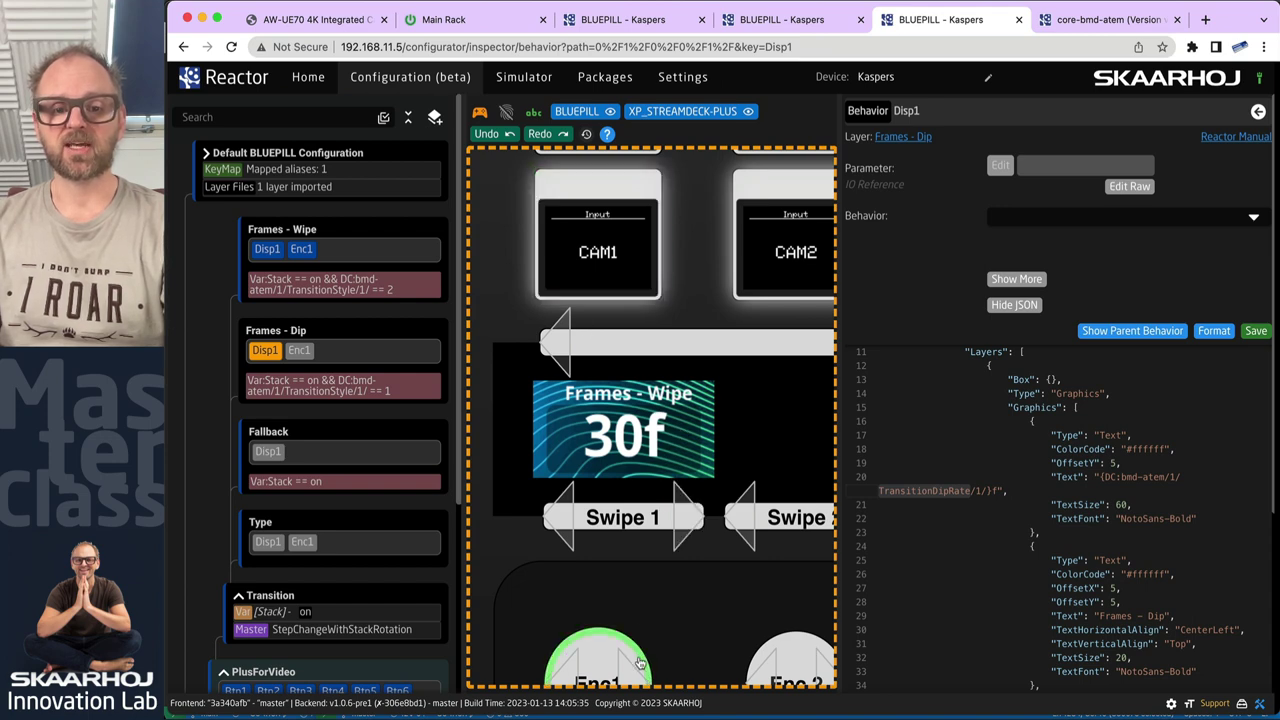
{"action": "scroll", "coordinate": [663, 645], "scroll_direction": "down", "scroll_amount": 1}
{"action": "scroll", "coordinate": [612, 645], "scroll_direction": "up", "scroll_amount": 4}
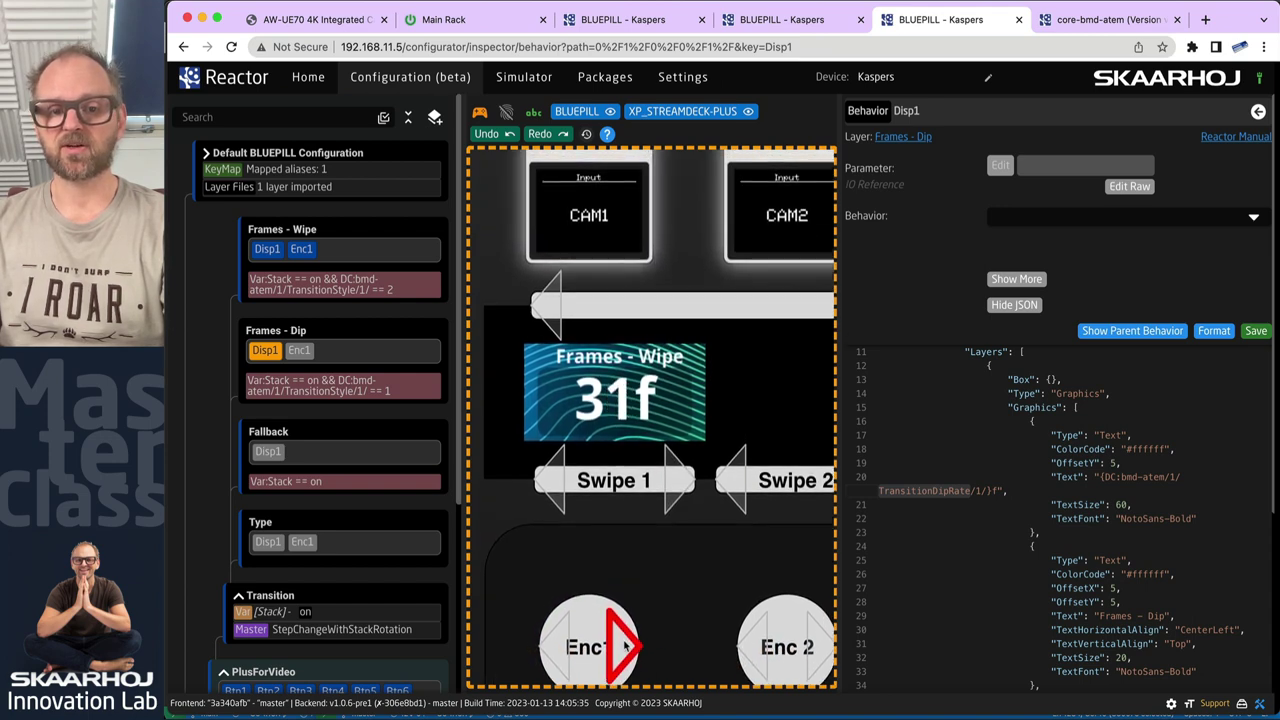
{"action": "scroll", "coordinate": [565, 648], "scroll_direction": "down", "scroll_amount": 2}
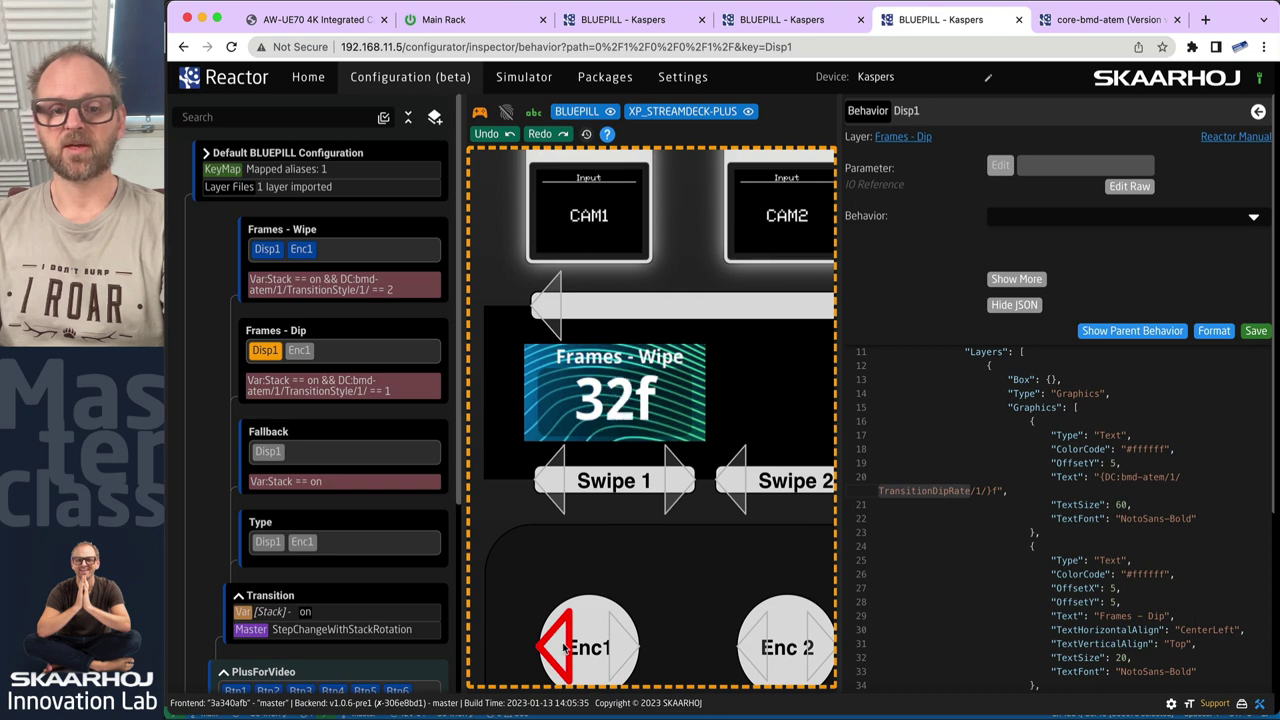
{"action": "scroll", "coordinate": [565, 648], "scroll_direction": "down", "scroll_amount": 5}
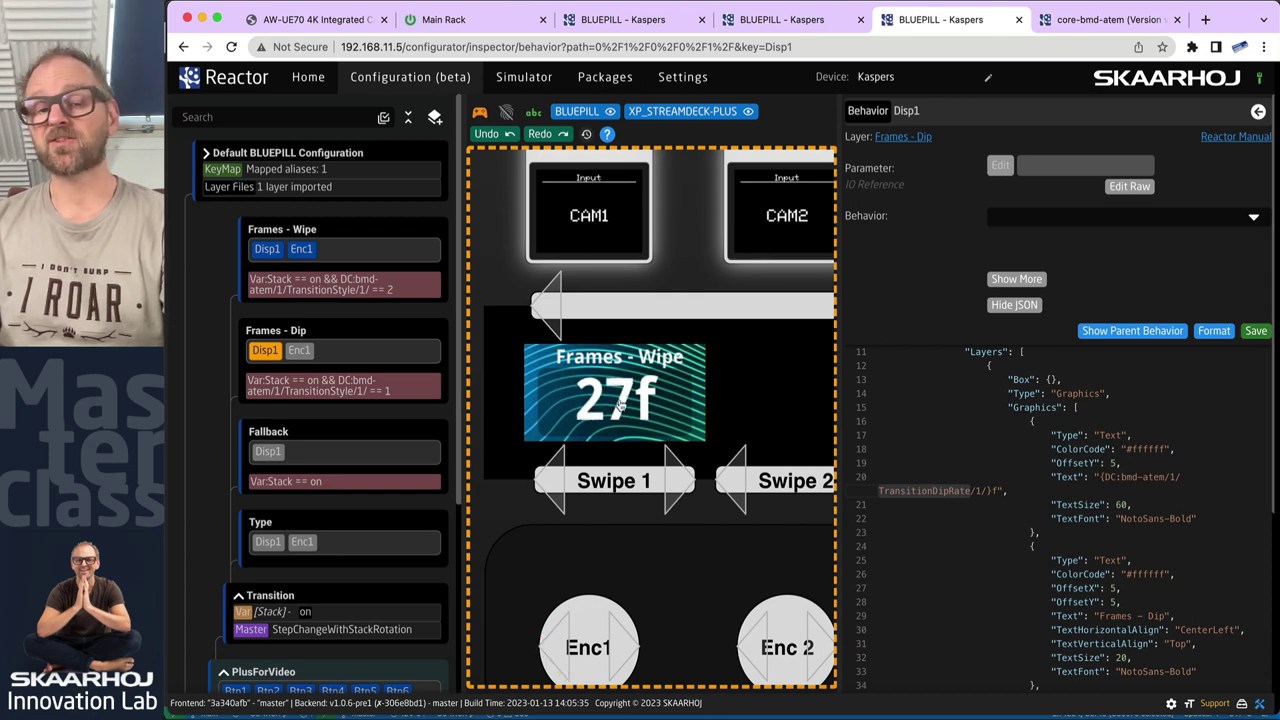
- Switch encoder 1 to the transition type parameter and set the type to Dip
{"action": "left_click", "coordinate": [629, 596]}
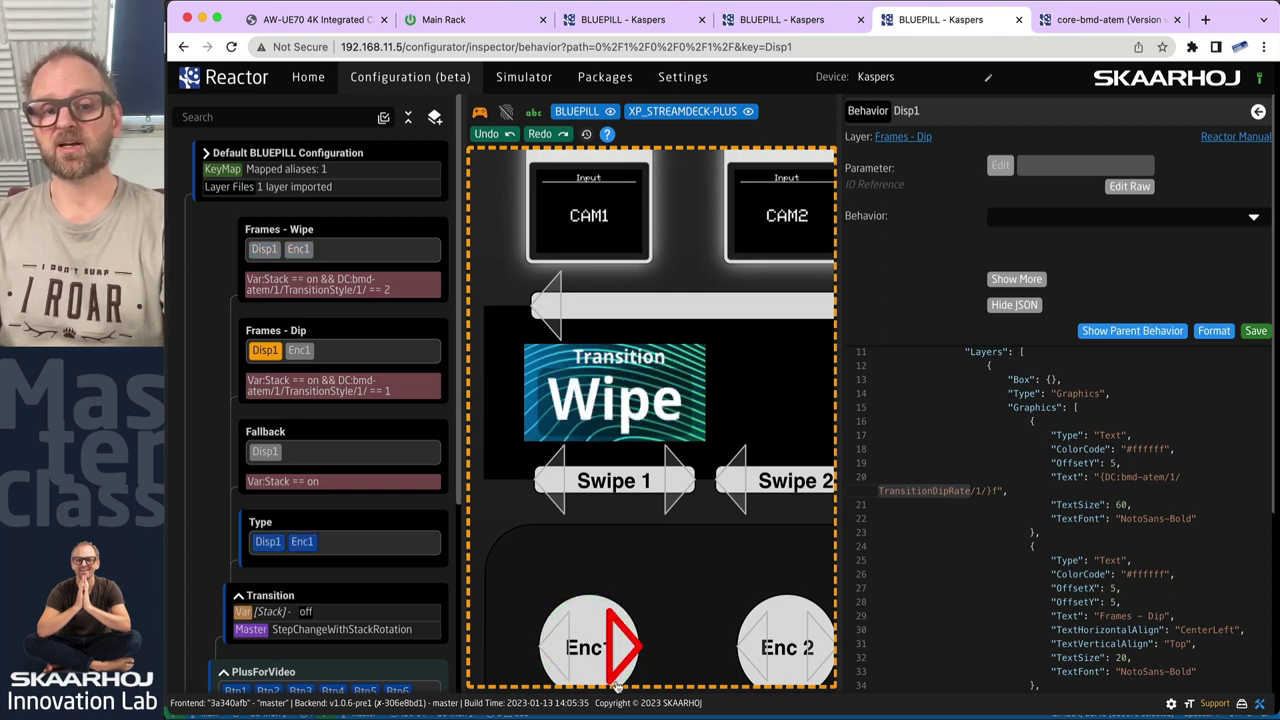
{"action": "scroll", "coordinate": [598, 628], "scroll_direction": "down", "scroll_amount": 1}
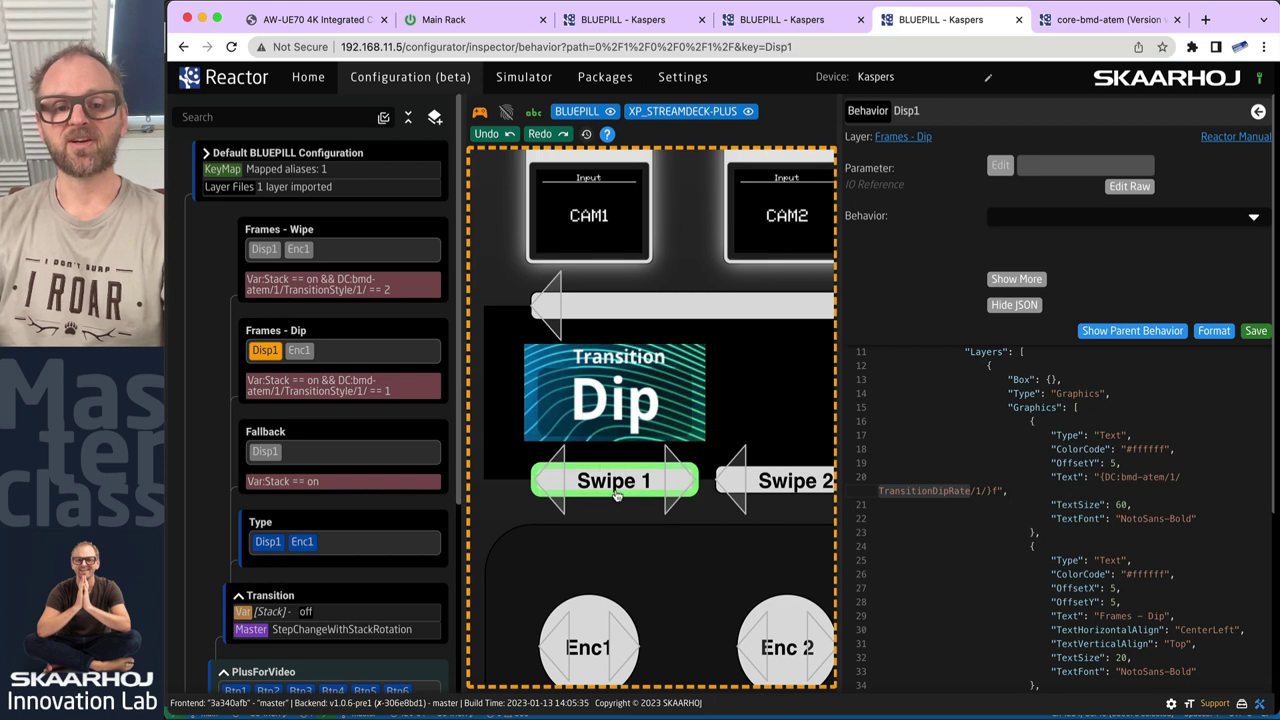
{"action": "scroll", "coordinate": [691, 547], "scroll_direction": "right", "scroll_amount": 3}
{"action": "scroll", "coordinate": [691, 547], "scroll_direction": "down", "scroll_amount": 2}
{"action": "scroll", "coordinate": [681, 473], "scroll_direction": "right", "scroll_amount": 2}
{"action": "scroll", "coordinate": [681, 473], "scroll_direction": "up", "scroll_amount": 2}
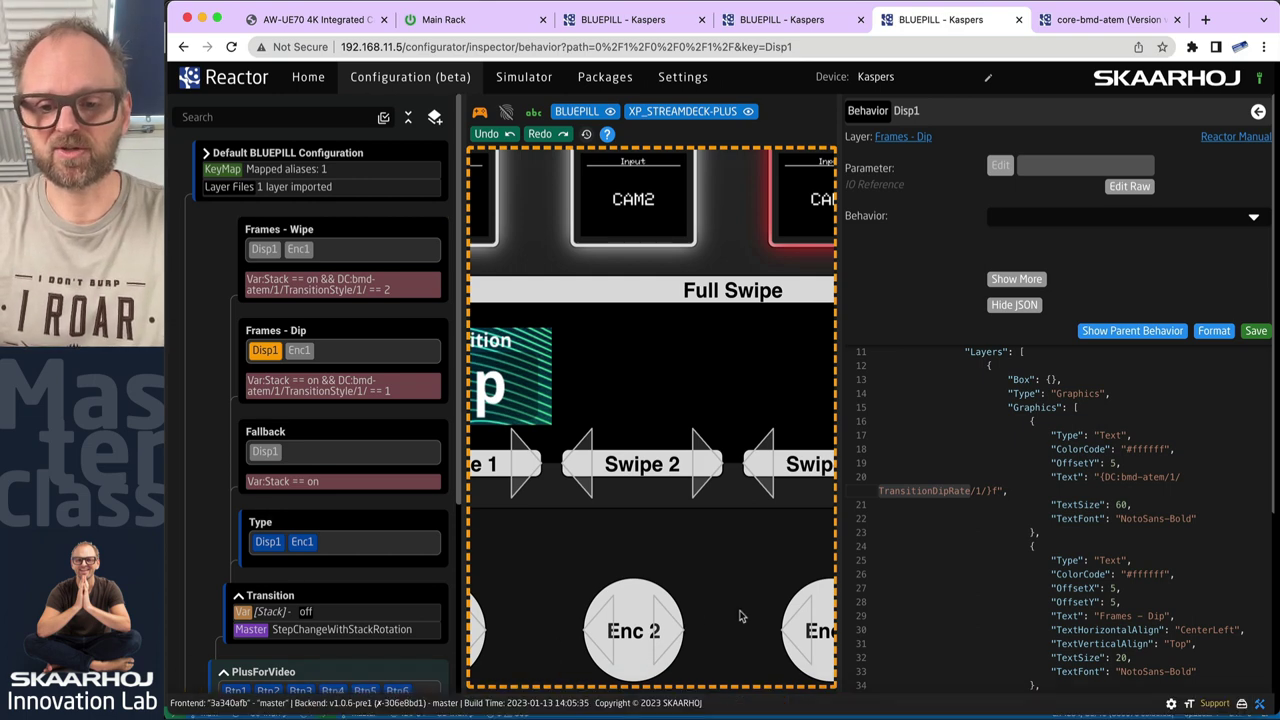
{"action": "mouse_move", "coordinate": [1128, 697]}
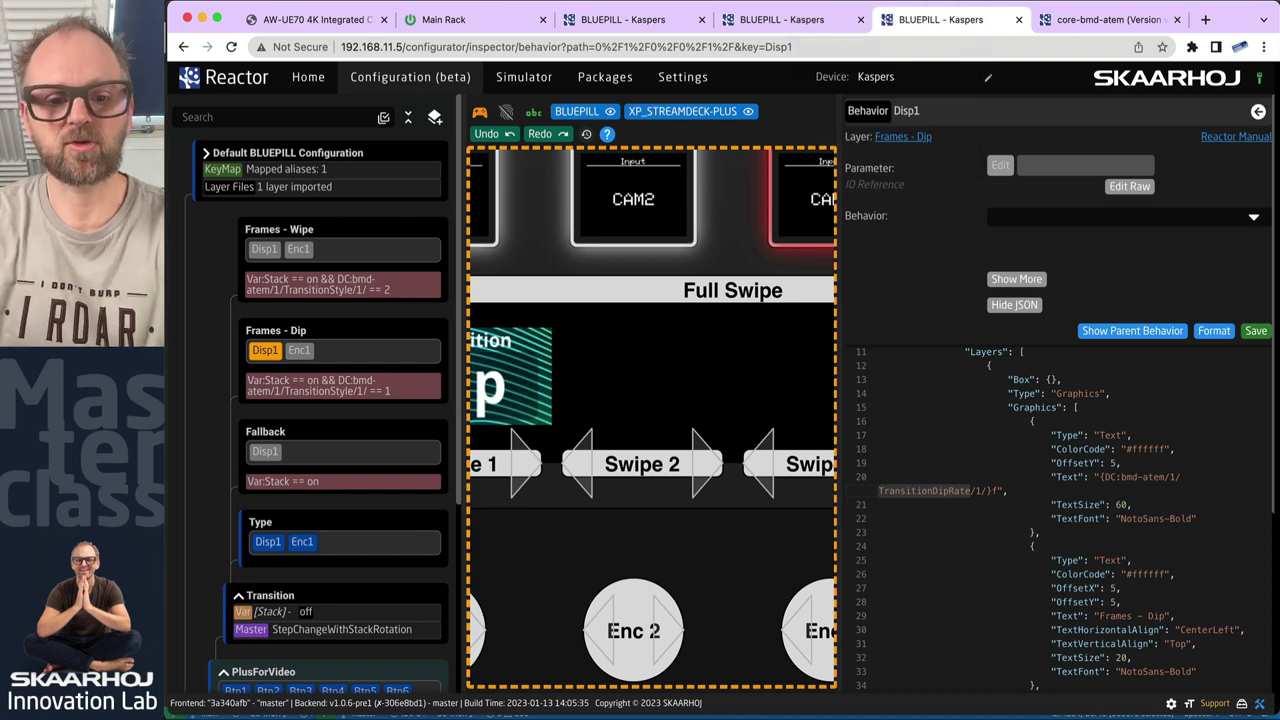
{"action": "key", "text": "super+t"}
{"action": "type", "text": "github"}
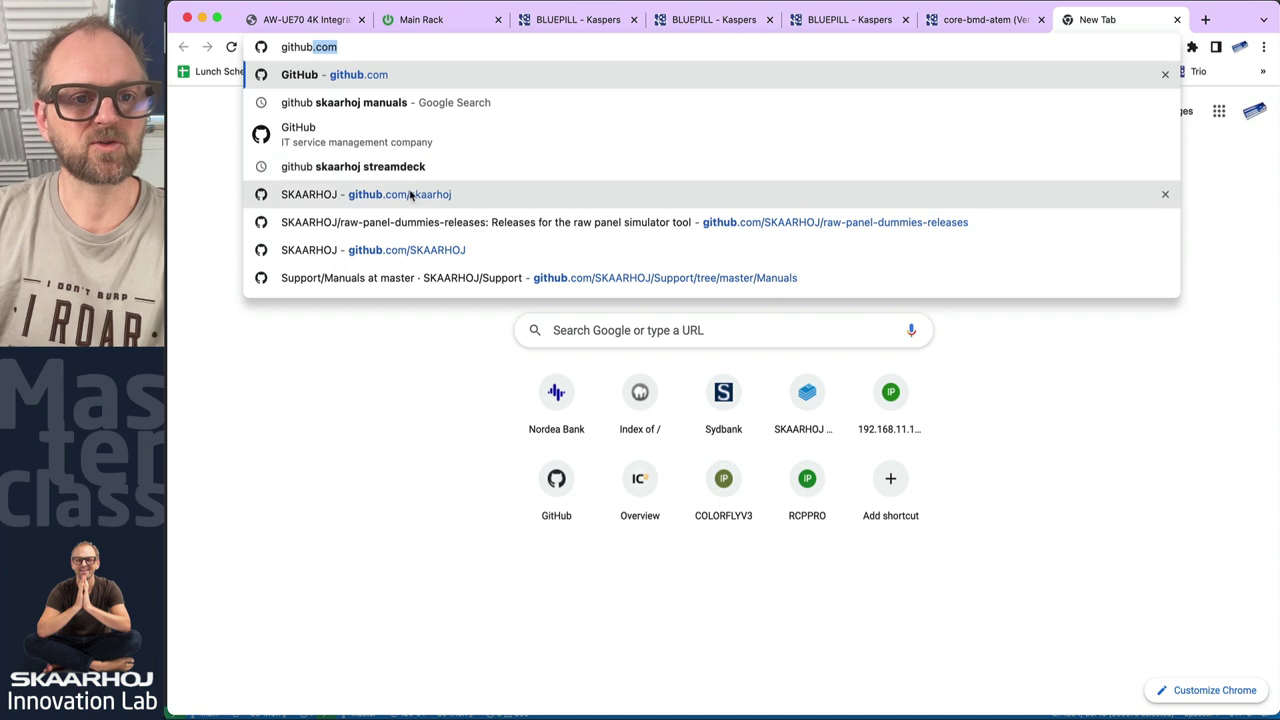
- Switch to the Firefox browser
{"action": "key", "text": "super+space"}
{"action": "type", "text": "fdiref"}
{"action": "key", "text": "BackSpace"}
{"action": "key", "text": "BackSpace"}
{"action": "key", "text": "BackSpace"}
{"action": "key", "text": "BackSpace"}
{"action": "key", "text": "BackSpace"}
{"action": "type", "text": "ire"}
{"action": "key", "text": "Return"}
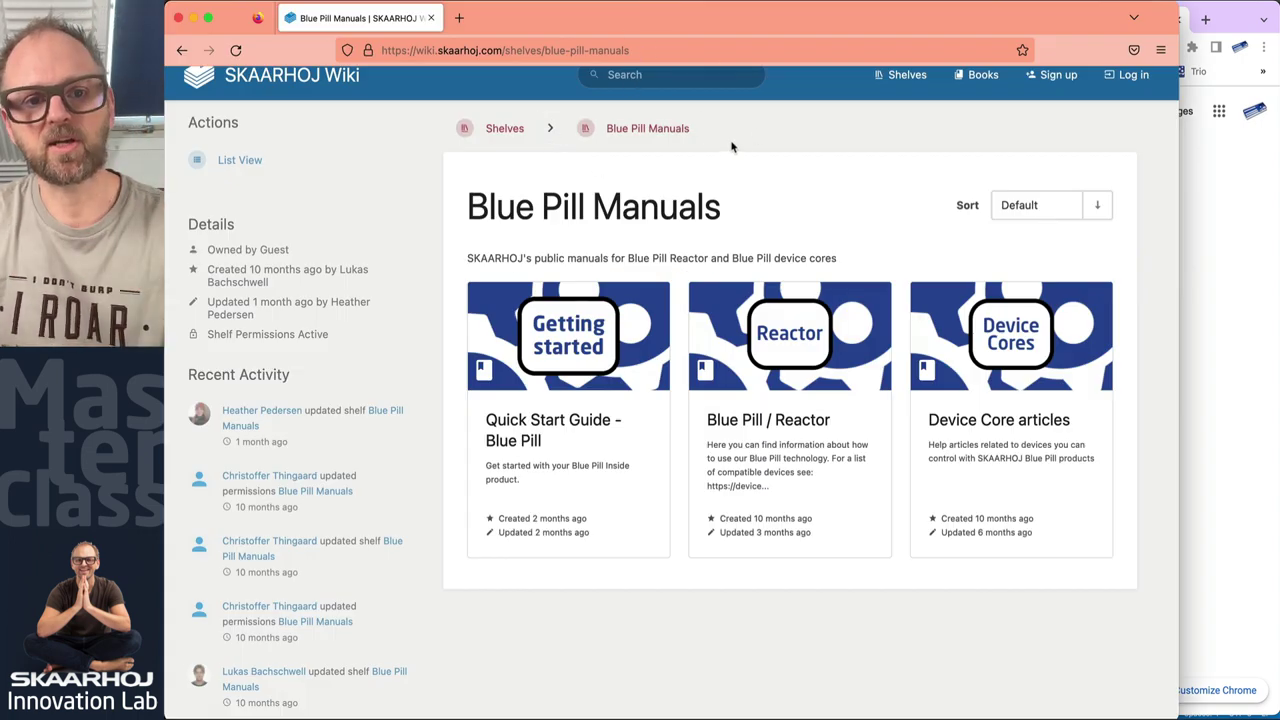
- Search the web for "github skaarhoj" in a new tab and open the SKAARHOJ organization's repository list on GitHub
{"action": "key", "text": "cmd+t"}
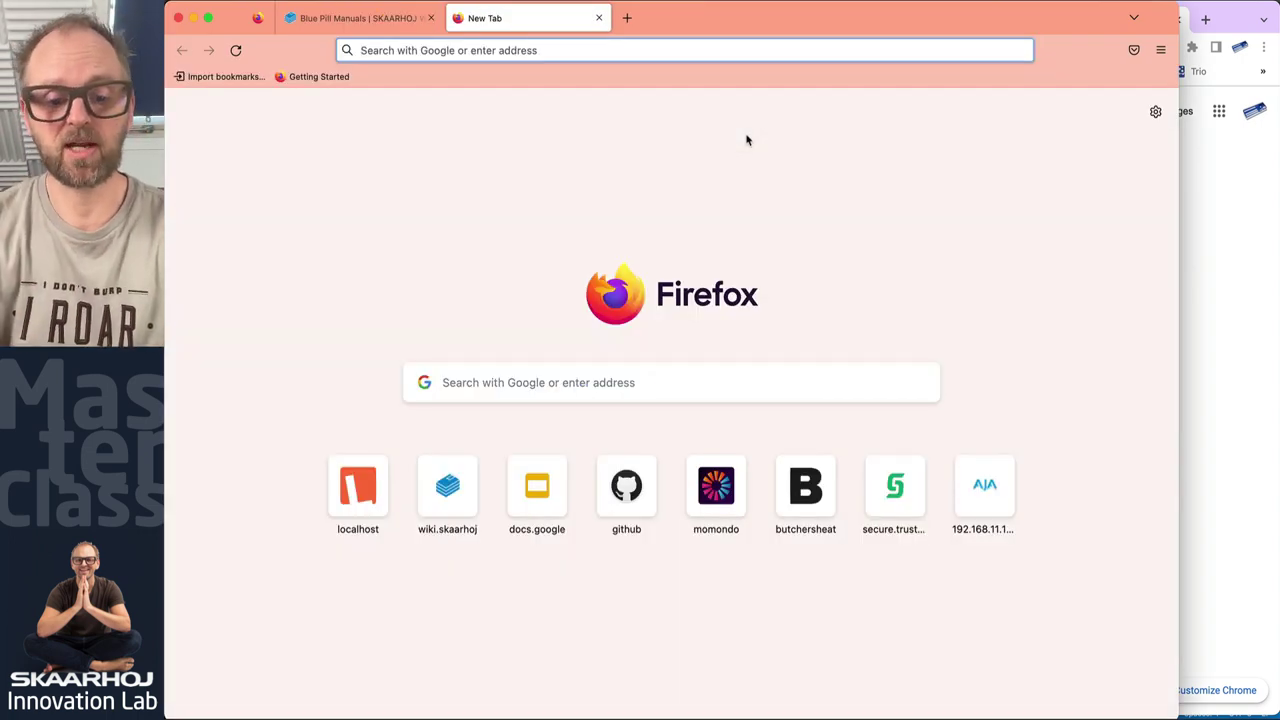
{"action": "type", "text": "github skaarhoj"}
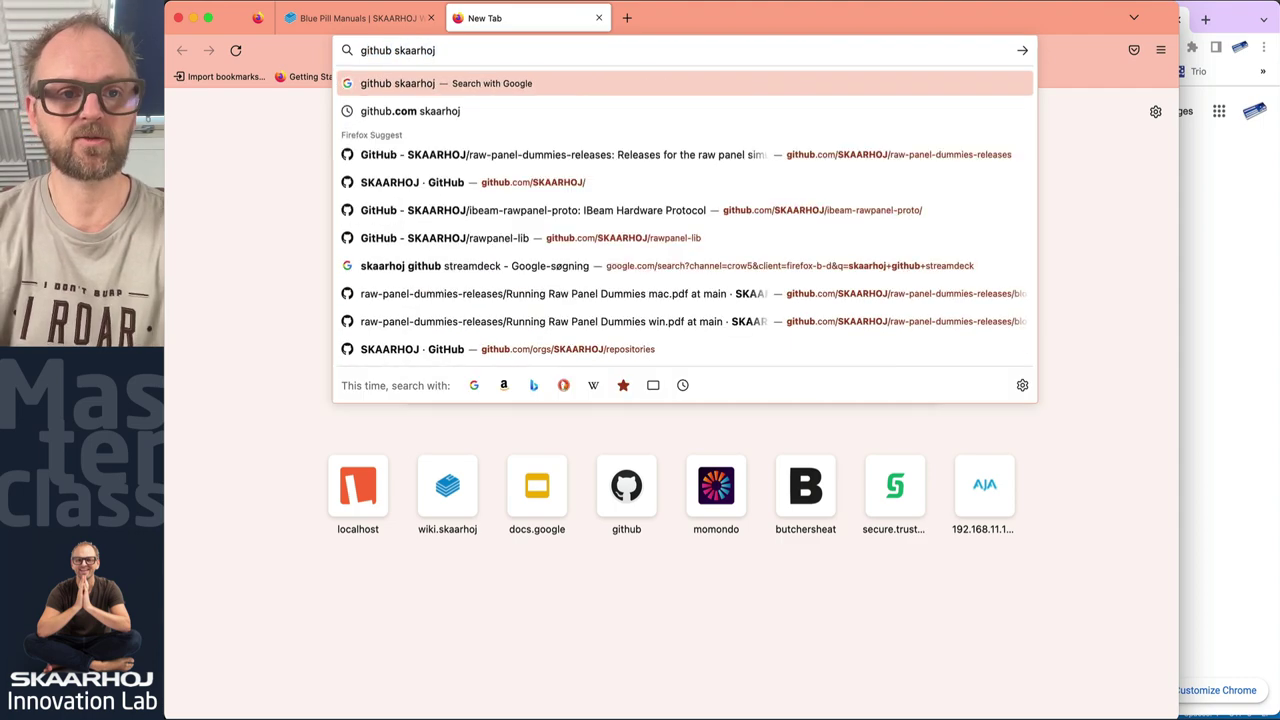
{"action": "key", "text": "Return"}
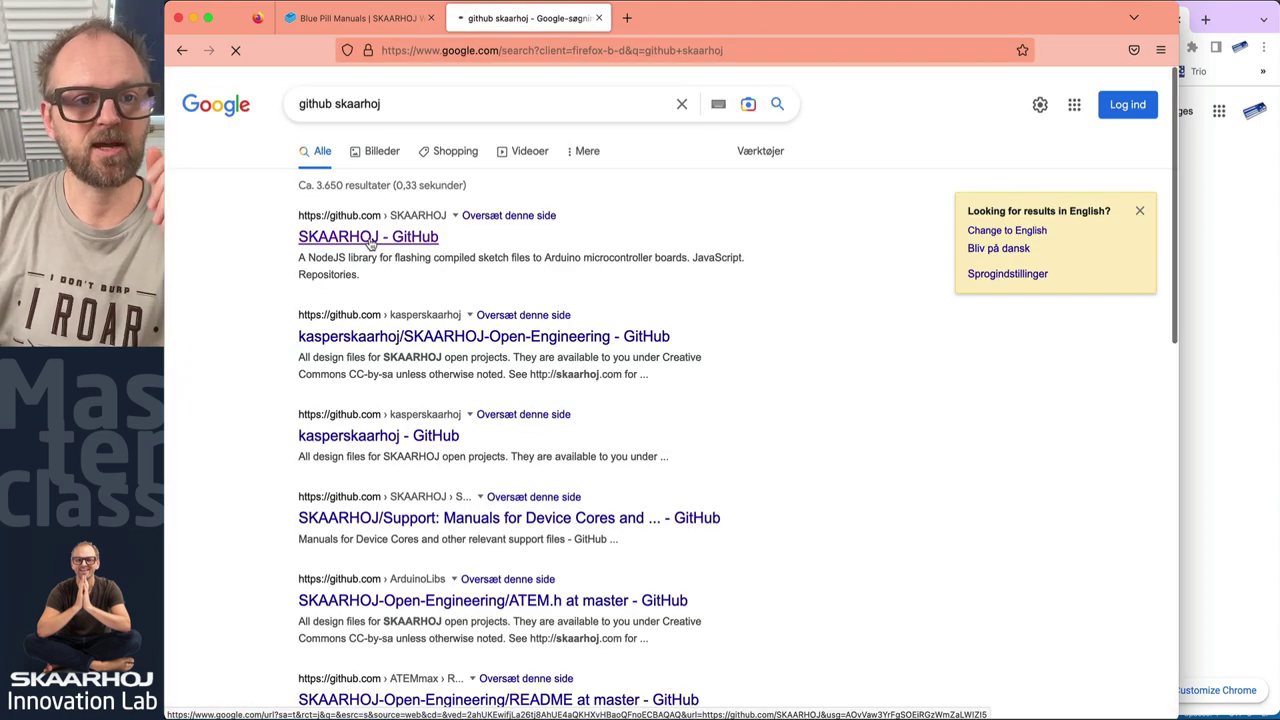
{"action": "left_click", "coordinate": [370, 238]}
{"action": "left_click", "coordinate": [341, 245]}
- Filter the organization's repositories by "support" and open the Support repository
{"action": "left_click", "coordinate": [420, 225]}
{"action": "type", "text": "s"}
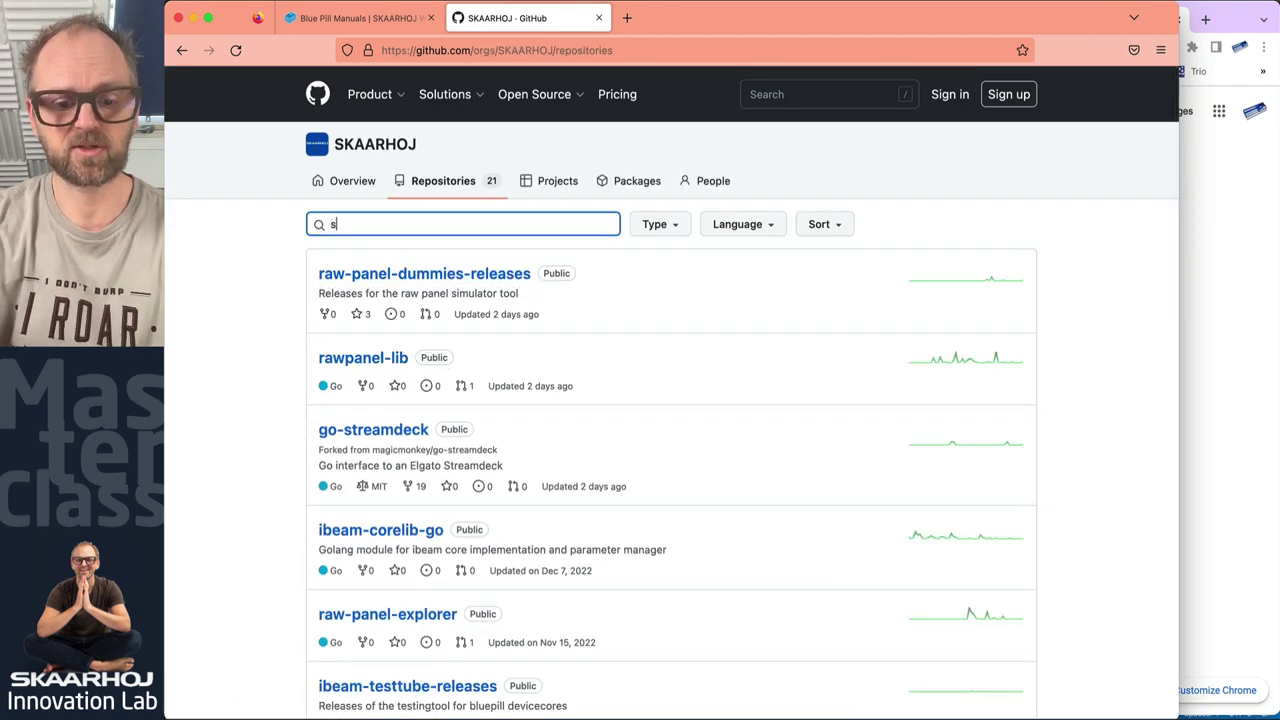
{"action": "type", "text": "upport"}
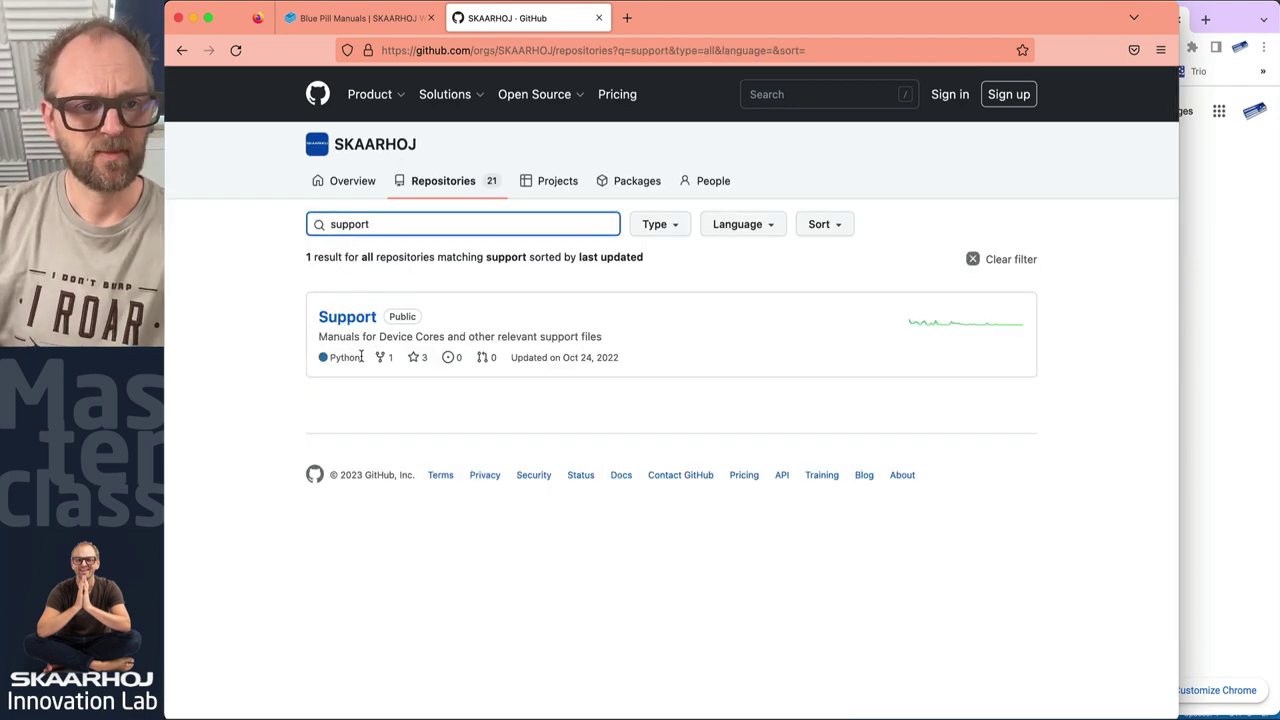
{"action": "left_click", "coordinate": [353, 324]}
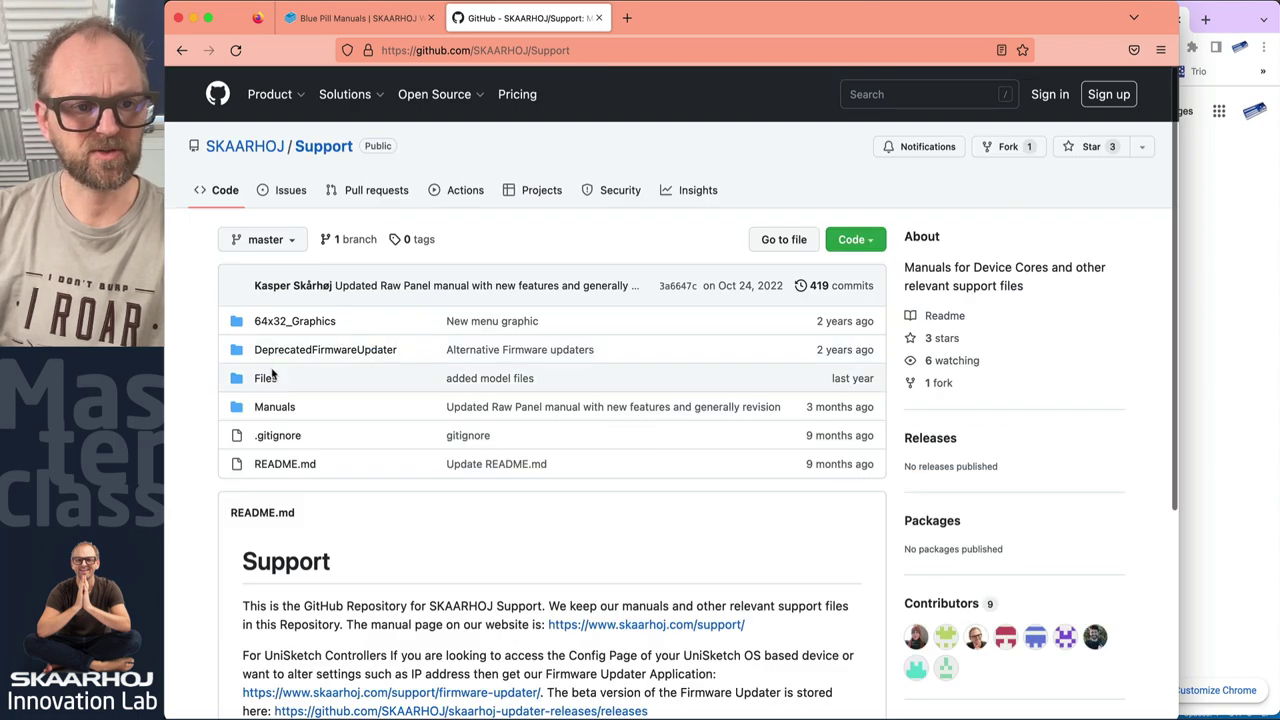
- Open Graphics Manual.pdf from the SKAARHOJ folder inside the repository's Manuals folder
{"action": "left_click", "coordinate": [272, 406]}
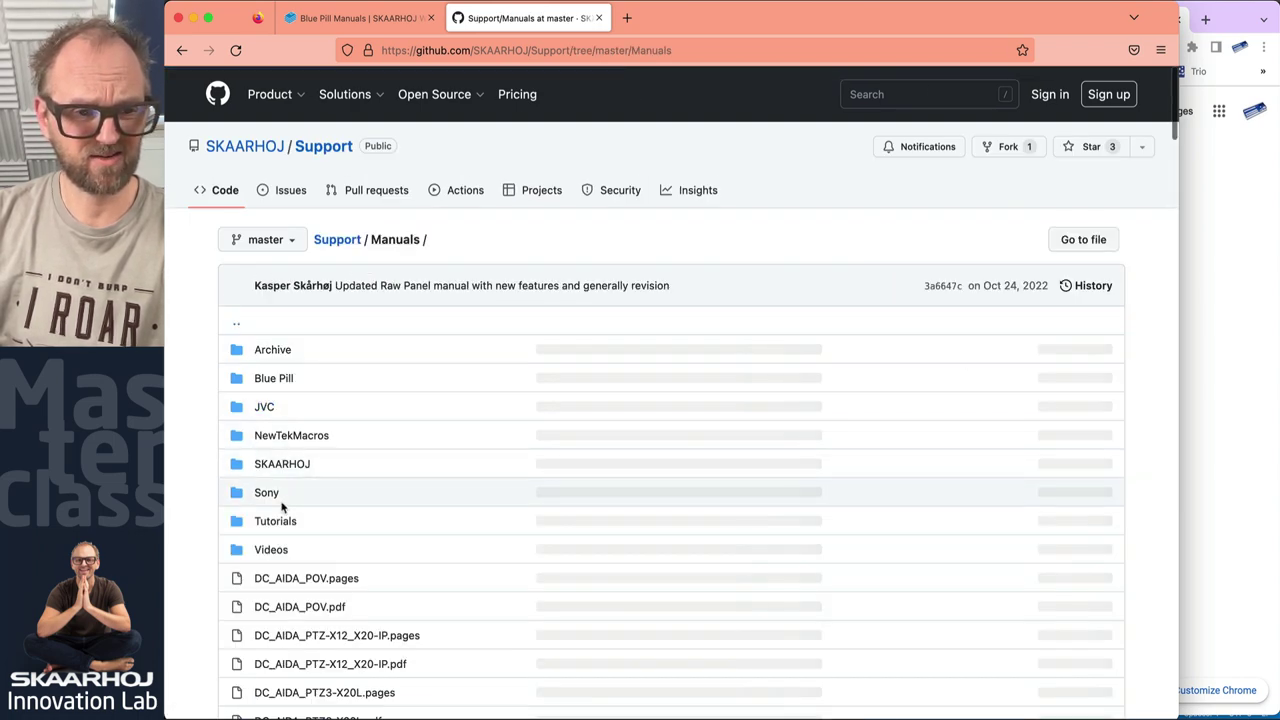
{"action": "left_click", "coordinate": [281, 466]}
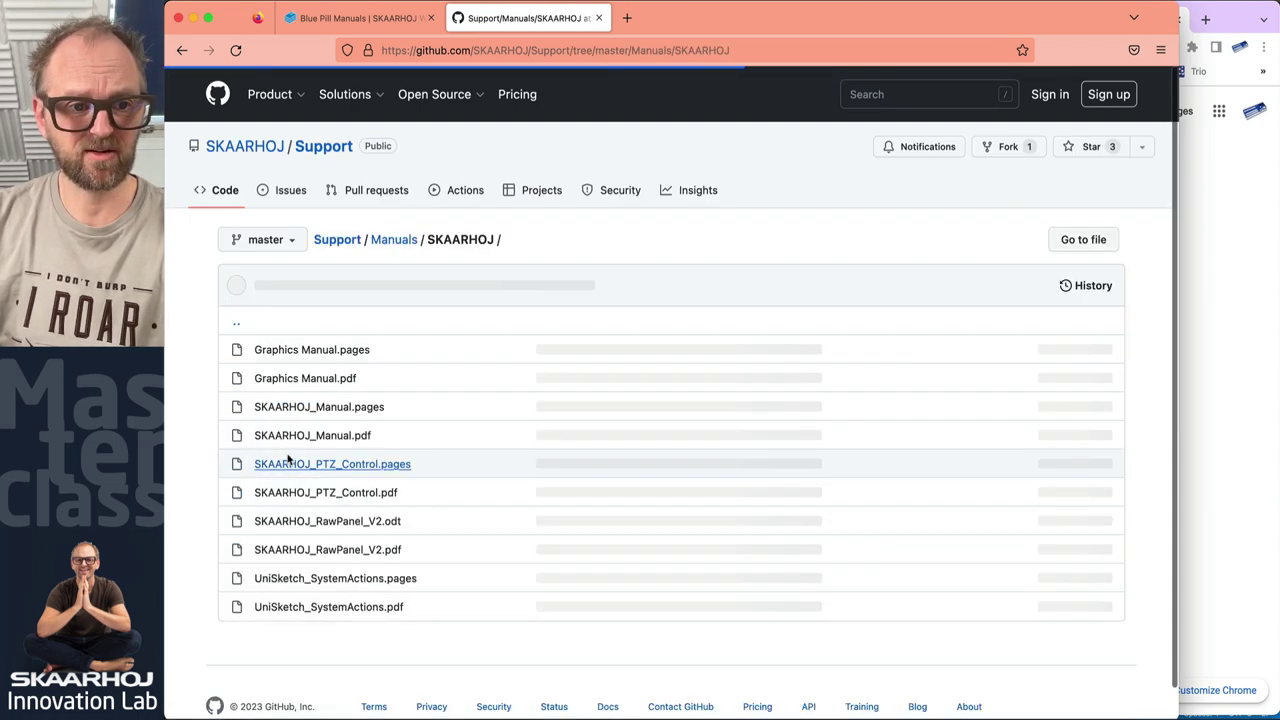
{"action": "left_click", "coordinate": [307, 379]}
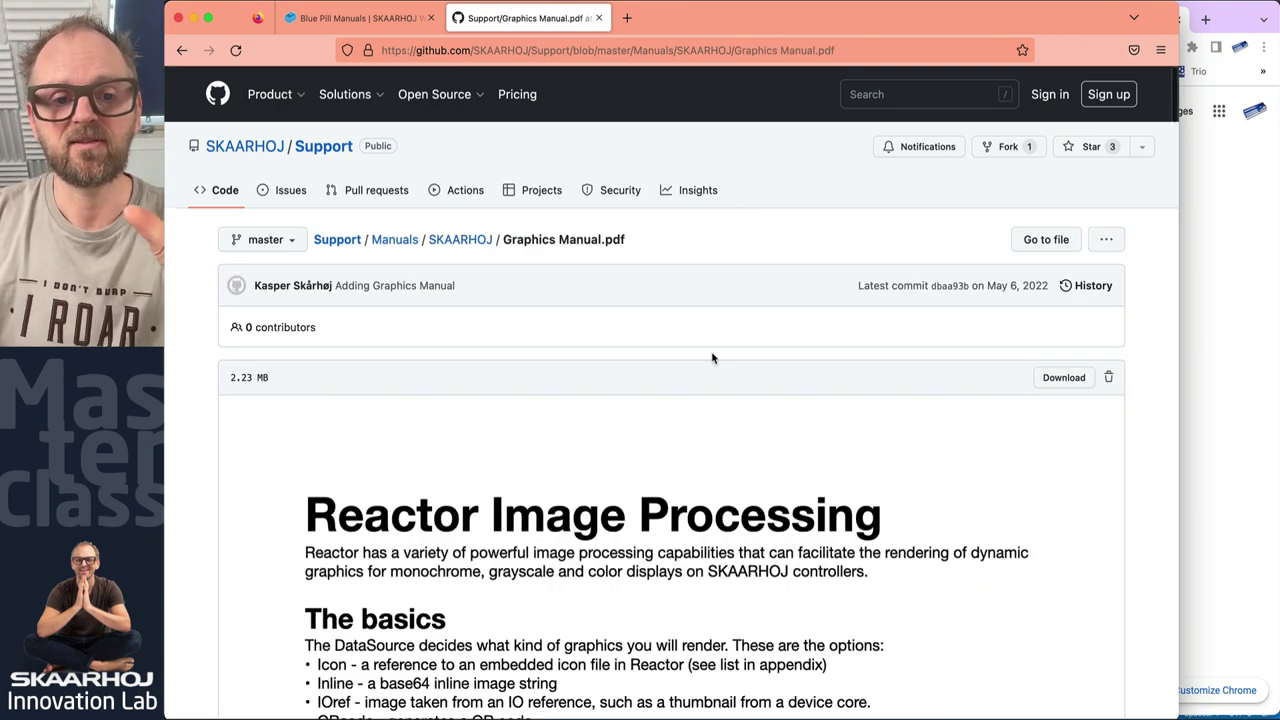
- Examine the manual's display graphics examples, loading more pages to reach the Basic Composition and Composition canvas sections
{"action": "scroll", "coordinate": [778, 405], "scroll_direction": "down", "scroll_amount": 10}
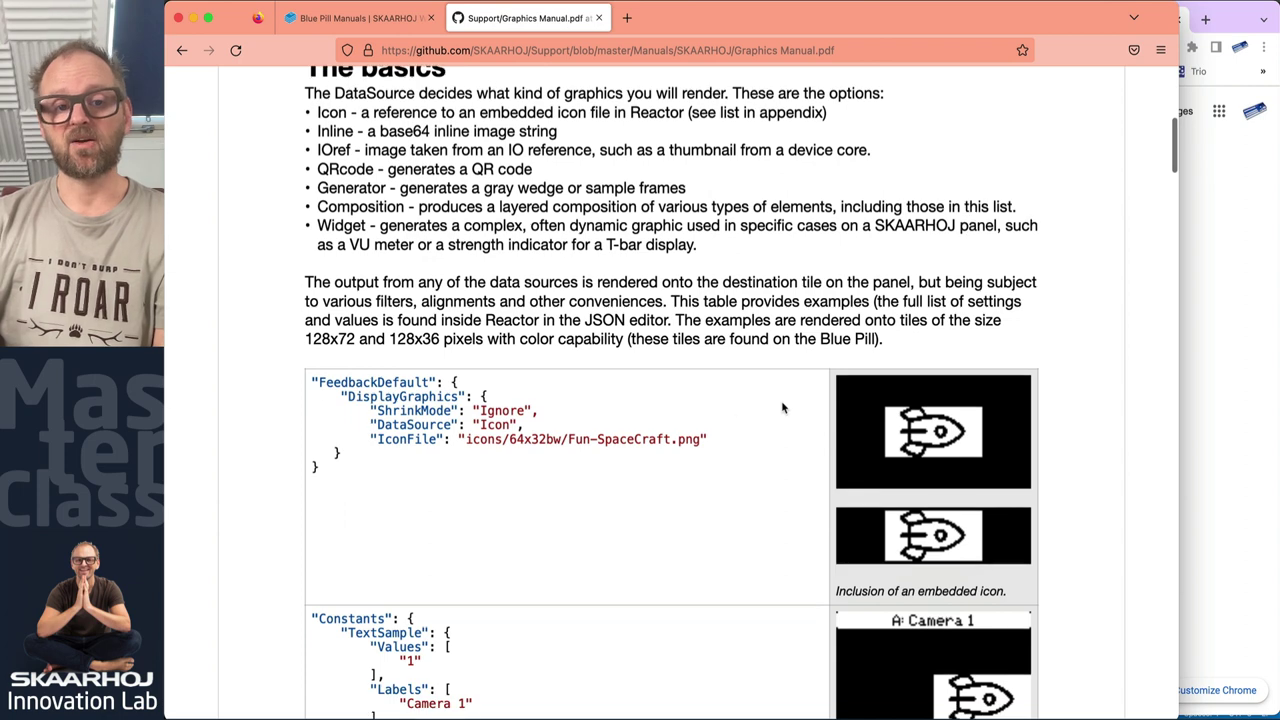
{"action": "scroll", "coordinate": [485, 422], "scroll_direction": "down", "scroll_amount": 2}
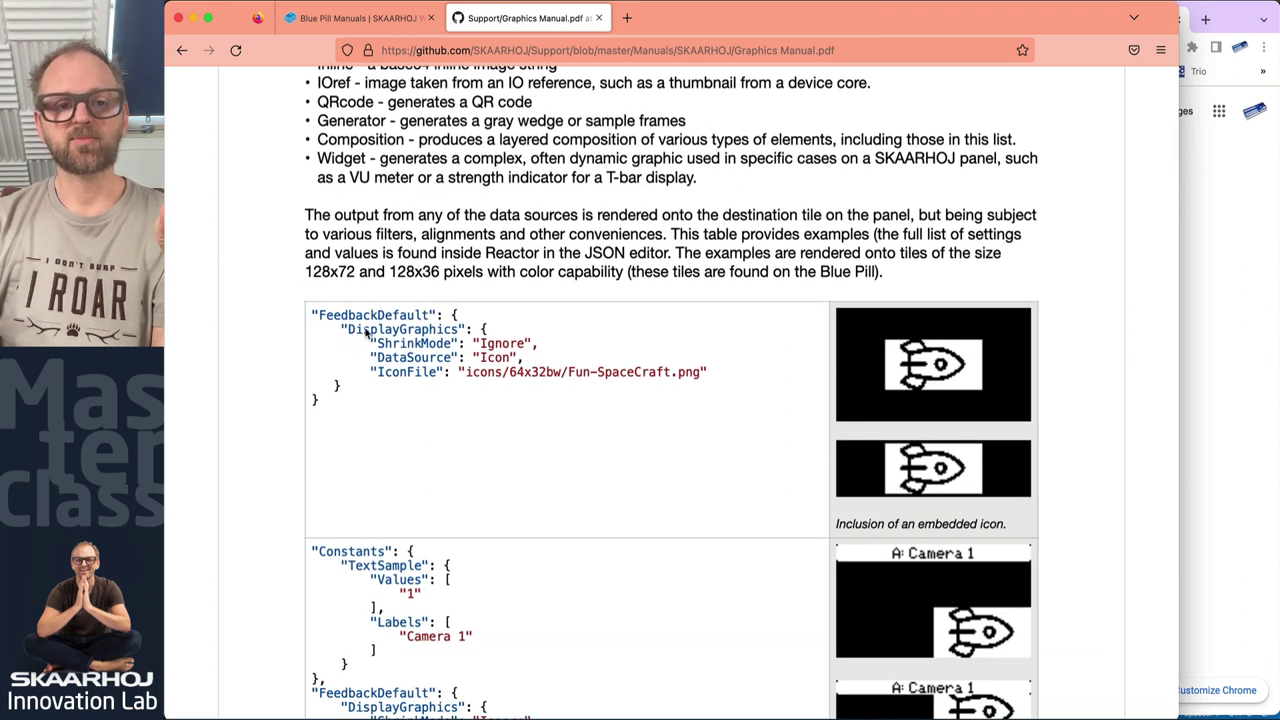
{"action": "scroll", "coordinate": [517, 432], "scroll_direction": "down", "scroll_amount": 7}
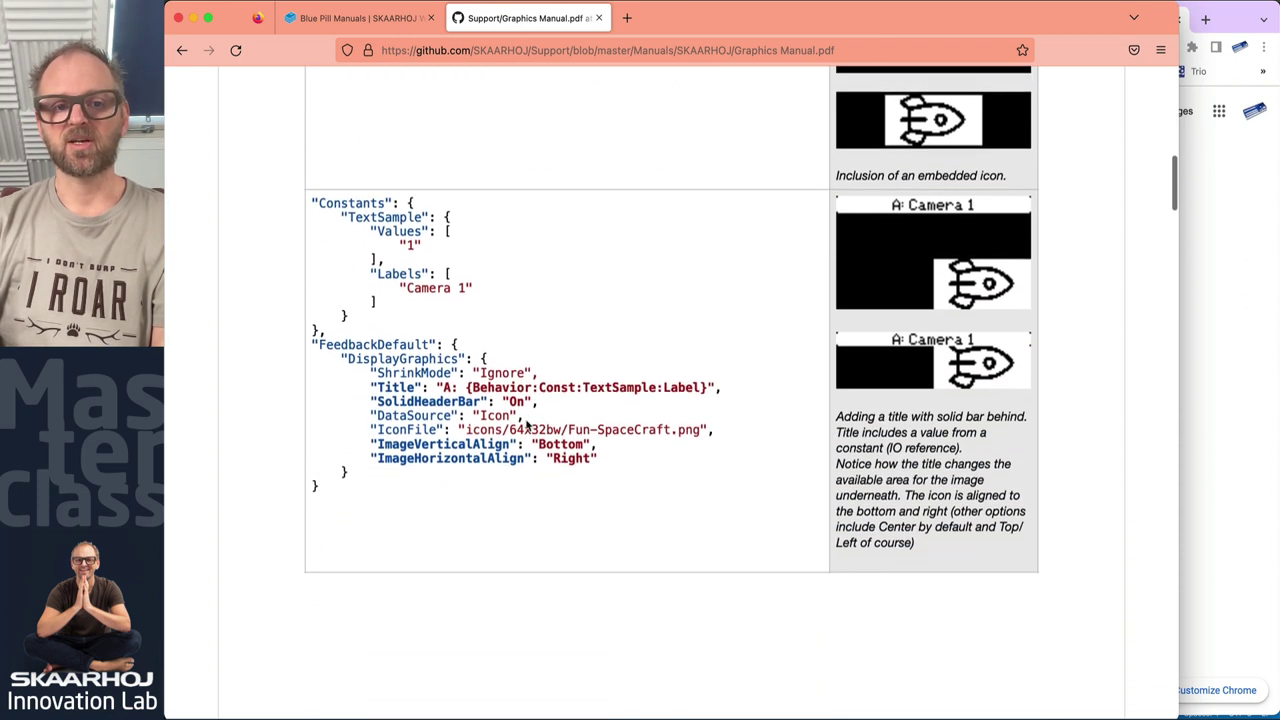
{"action": "left_click_drag", "start_coordinate": [1175, 183], "coordinate": [1186, 677]}
{"action": "scroll", "coordinate": [746, 504], "scroll_direction": "down", "scroll_amount": 4}
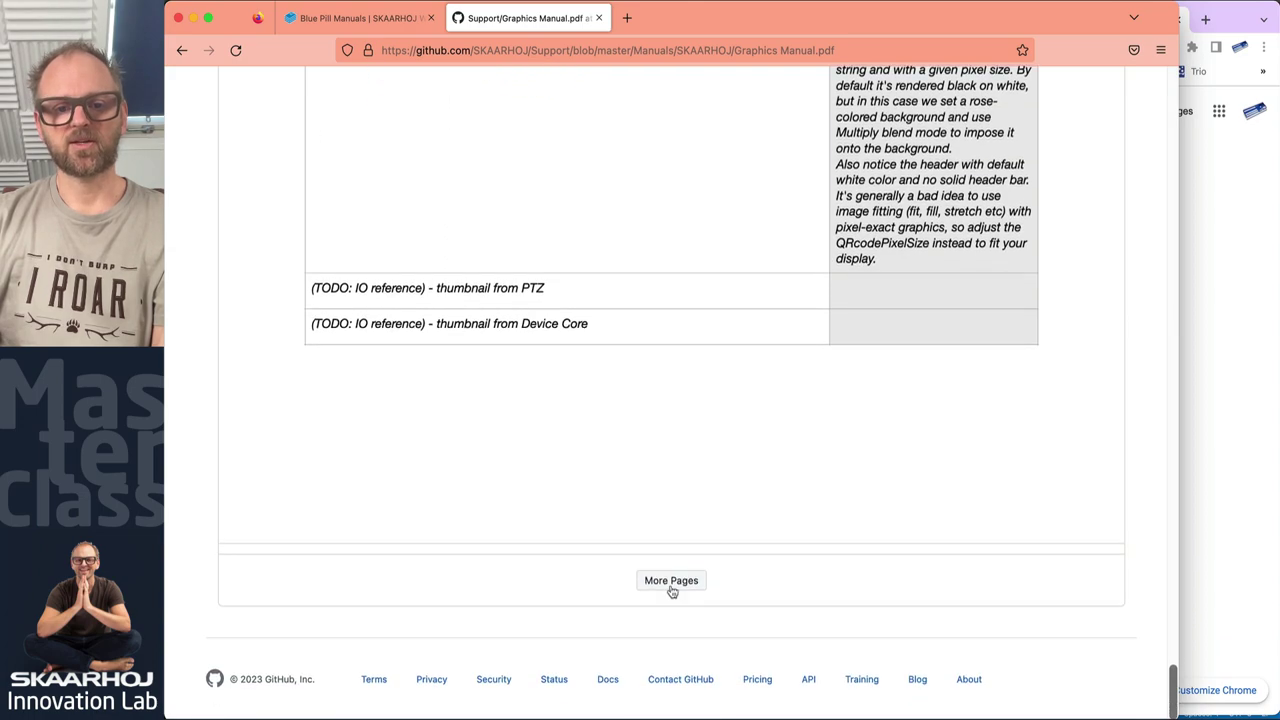
{"action": "left_click", "coordinate": [672, 579]}
{"action": "scroll", "coordinate": [757, 508], "scroll_direction": "down", "scroll_amount": 15}
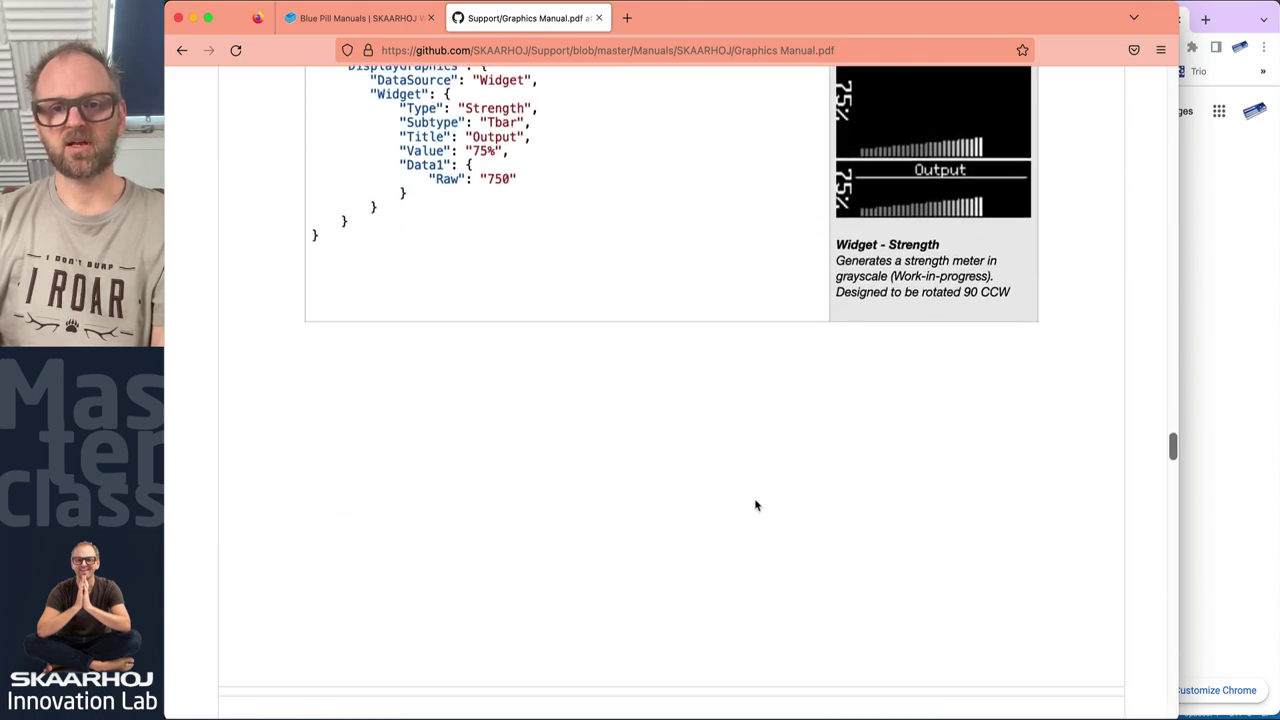
{"action": "scroll", "coordinate": [757, 505], "scroll_direction": "down", "scroll_amount": 15}
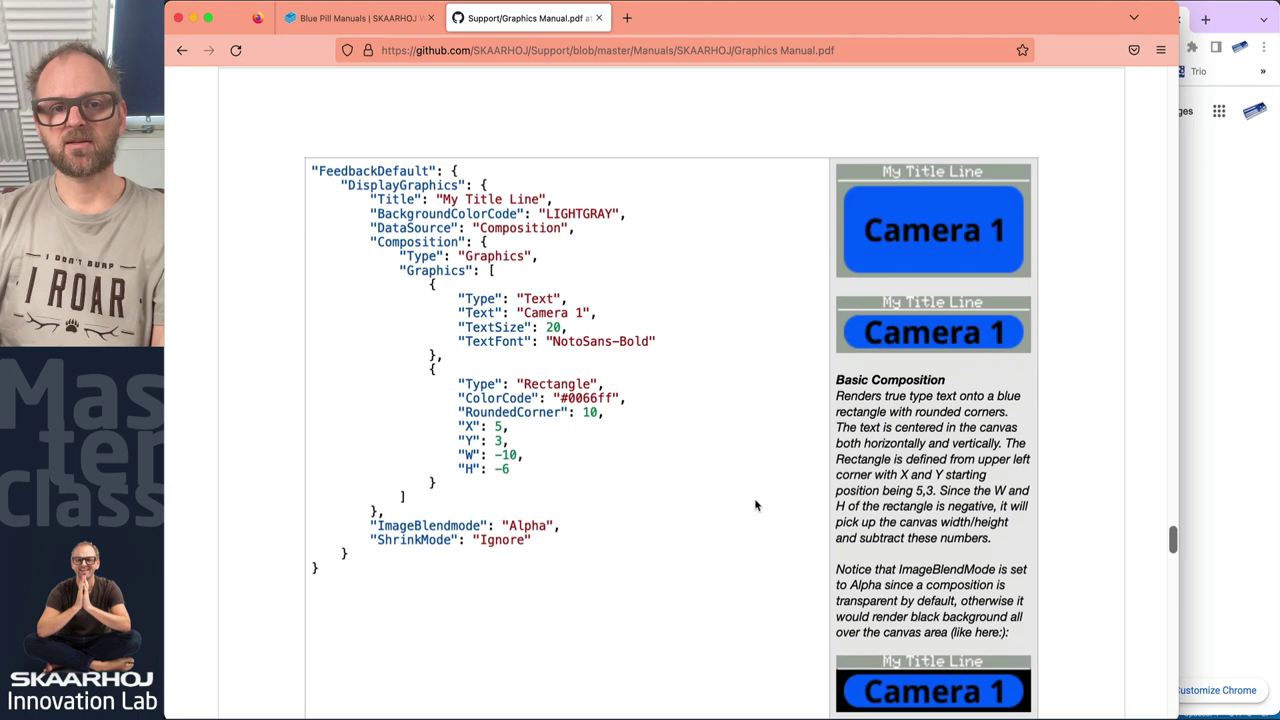
{"action": "scroll", "coordinate": [756, 505], "scroll_direction": "up", "scroll_amount": 5}
{"action": "scroll", "coordinate": [863, 554], "scroll_direction": "down", "scroll_amount": 5}
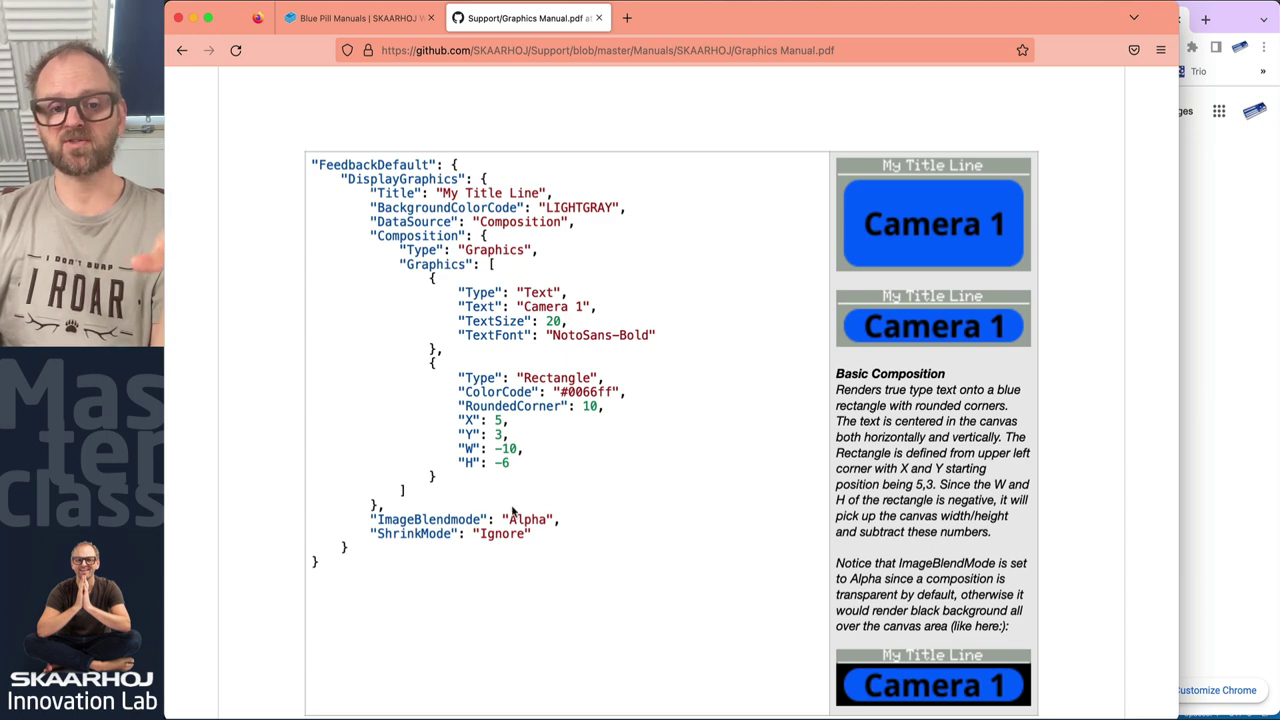
{"action": "scroll", "coordinate": [659, 532], "scroll_direction": "down", "scroll_amount": 15}
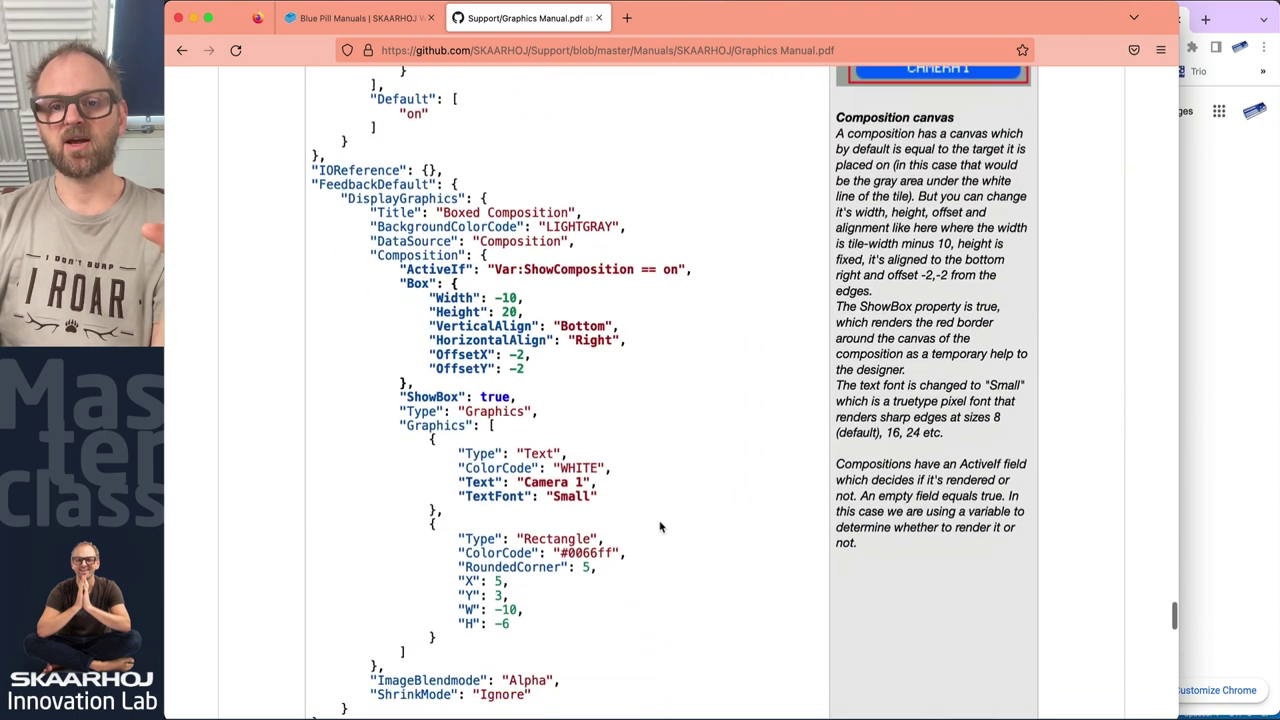
{"action": "scroll", "coordinate": [658, 527], "scroll_direction": "up", "scroll_amount": 10}
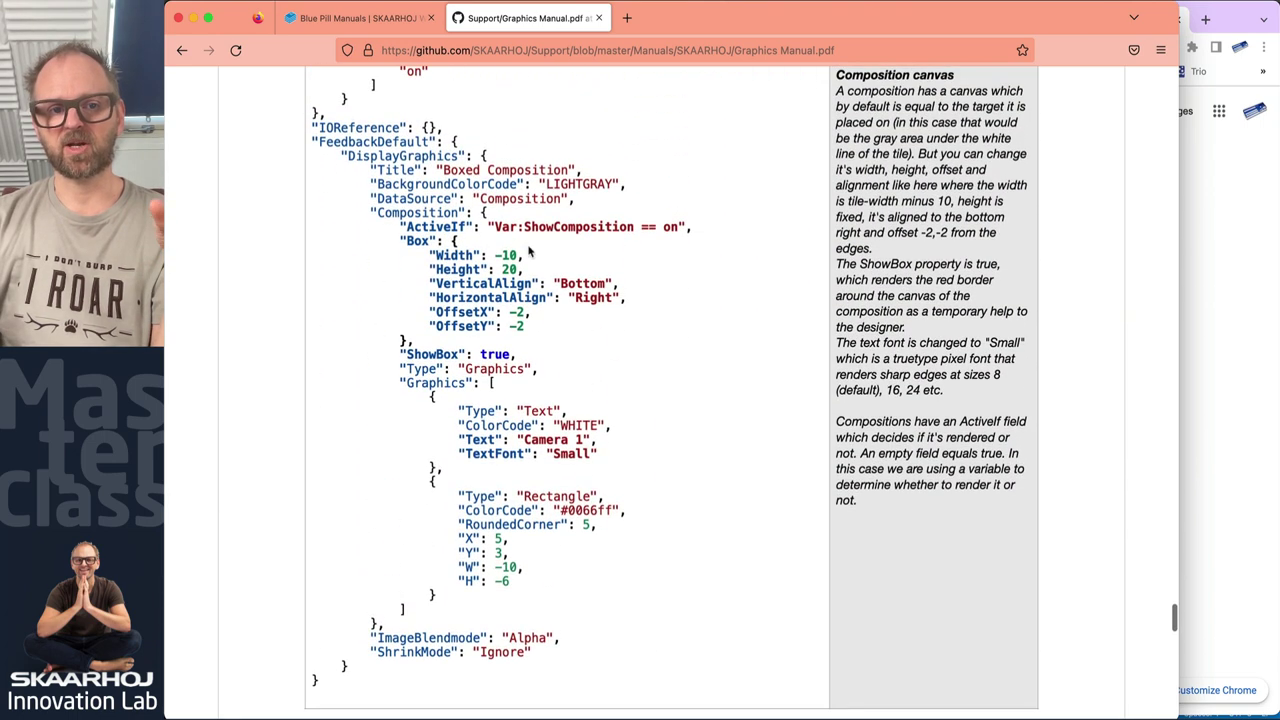
- Switch back to Chrome and close the unused new tab to return to the Reactor configuration
{"action": "key", "text": "super+Tab"}
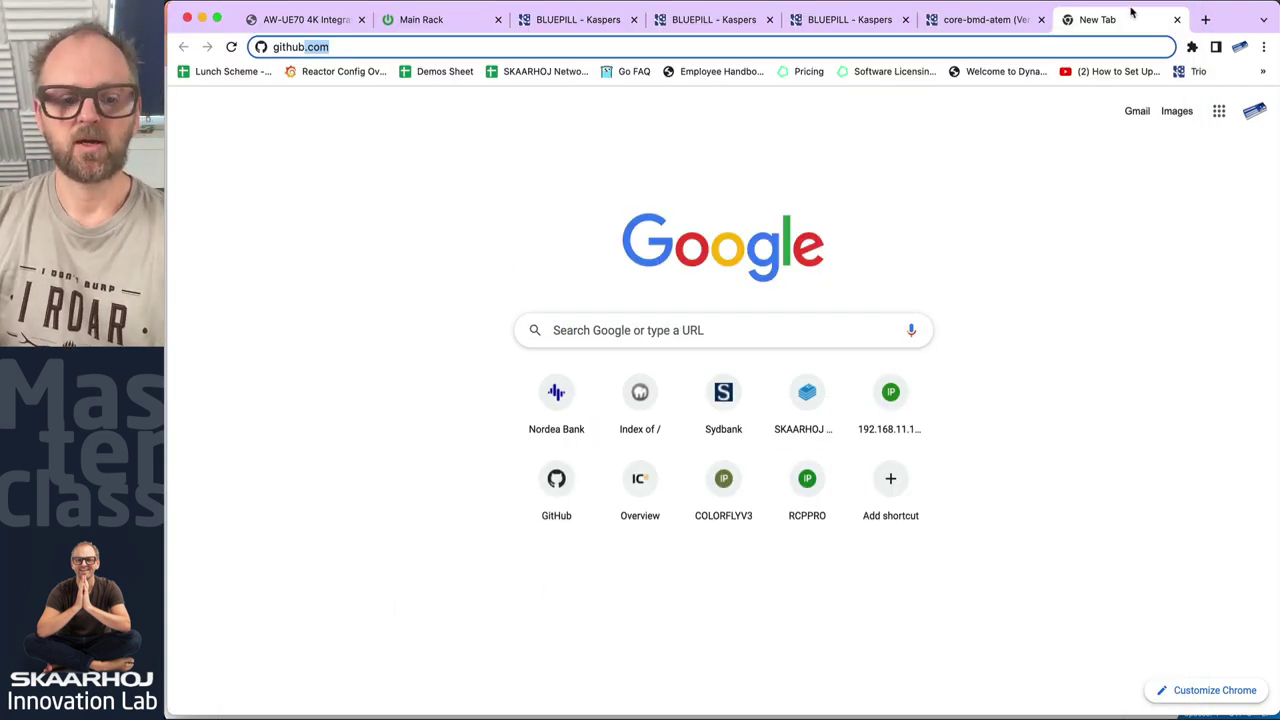
{"action": "left_click", "coordinate": [1177, 19]}
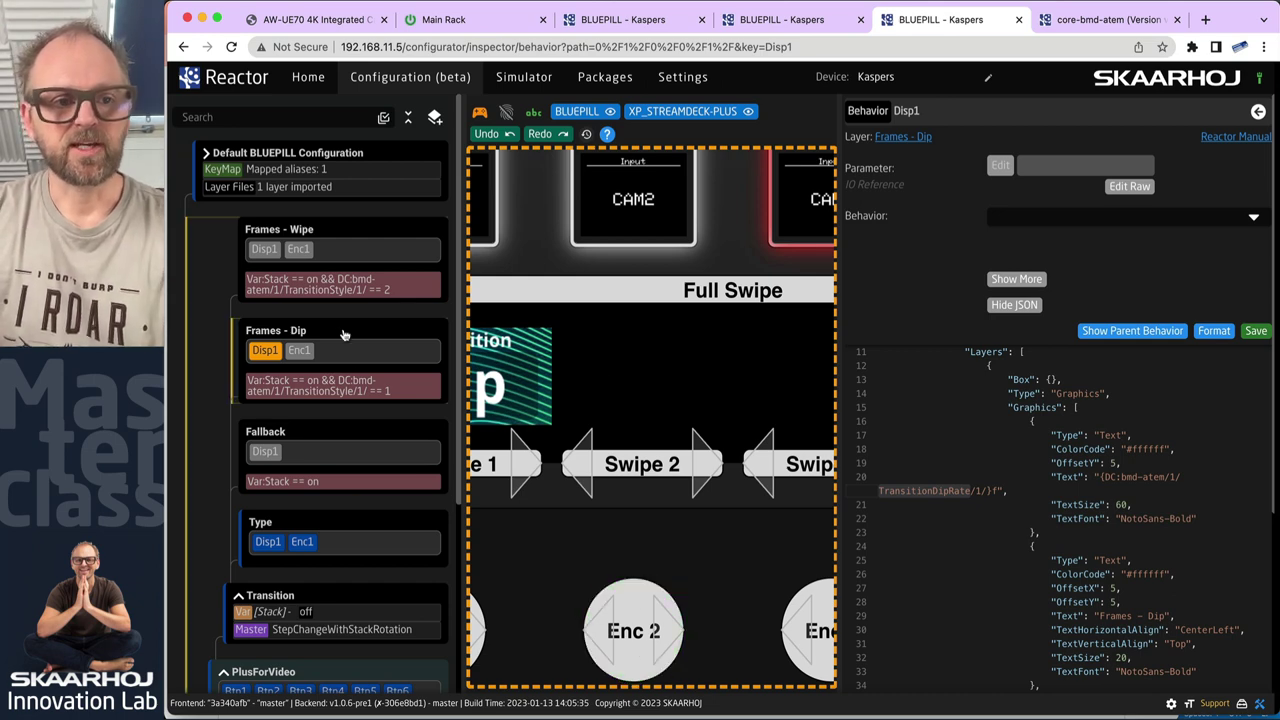
- Collapse the Transition layer's branch and create a child layer named Volume Control under PlusForVideo
{"action": "left_click", "coordinate": [239, 598]}
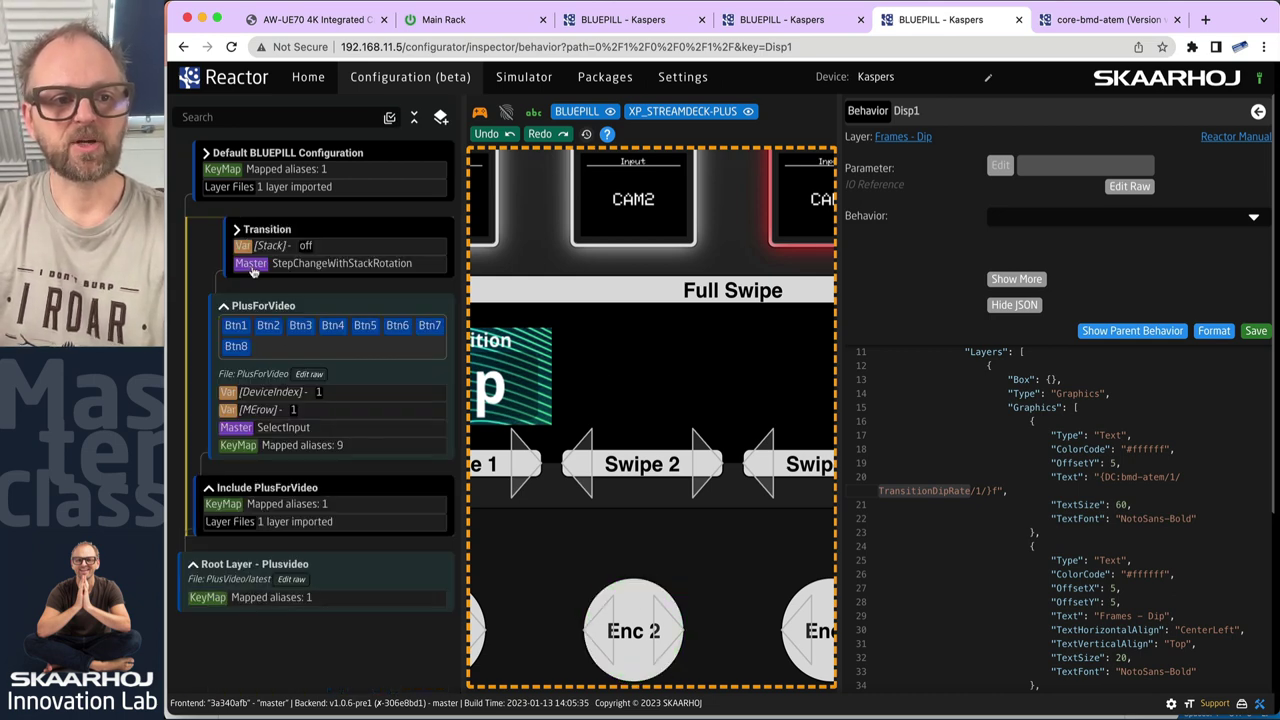
{"action": "left_click", "coordinate": [318, 235]}
{"action": "right_click", "coordinate": [318, 235]}
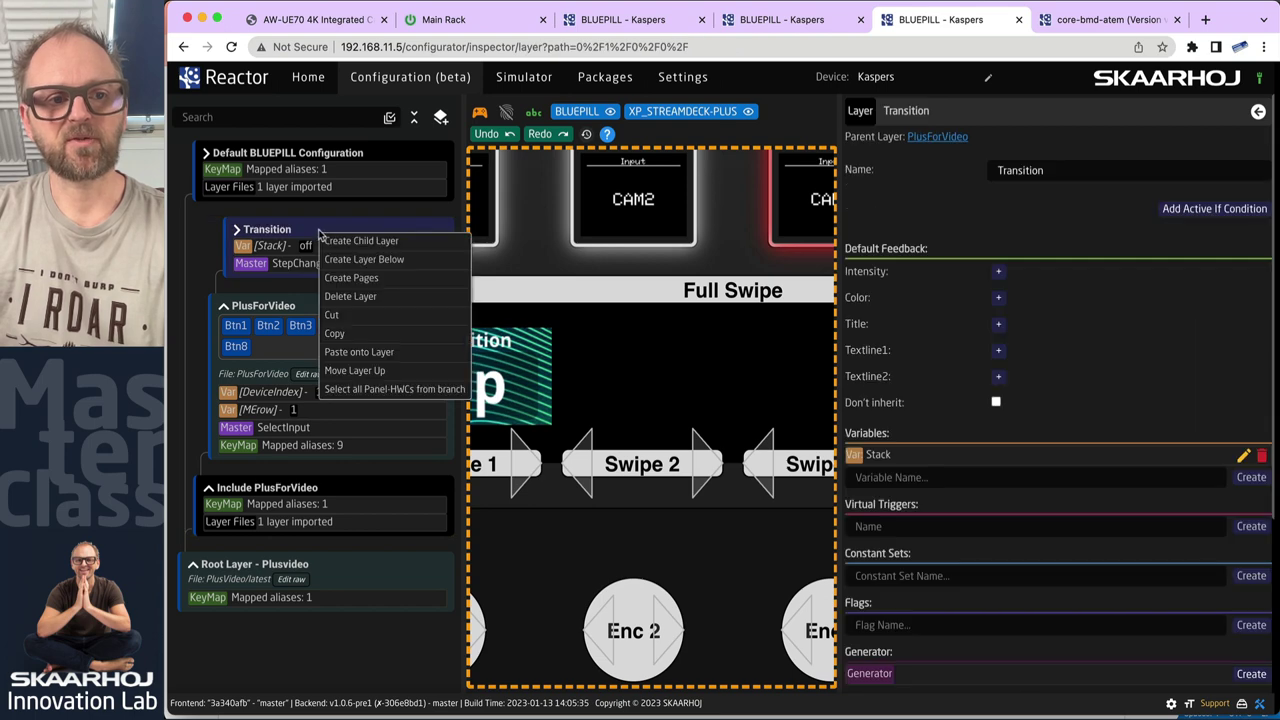
{"action": "left_click", "coordinate": [318, 308]}
{"action": "left_click", "coordinate": [318, 308]}
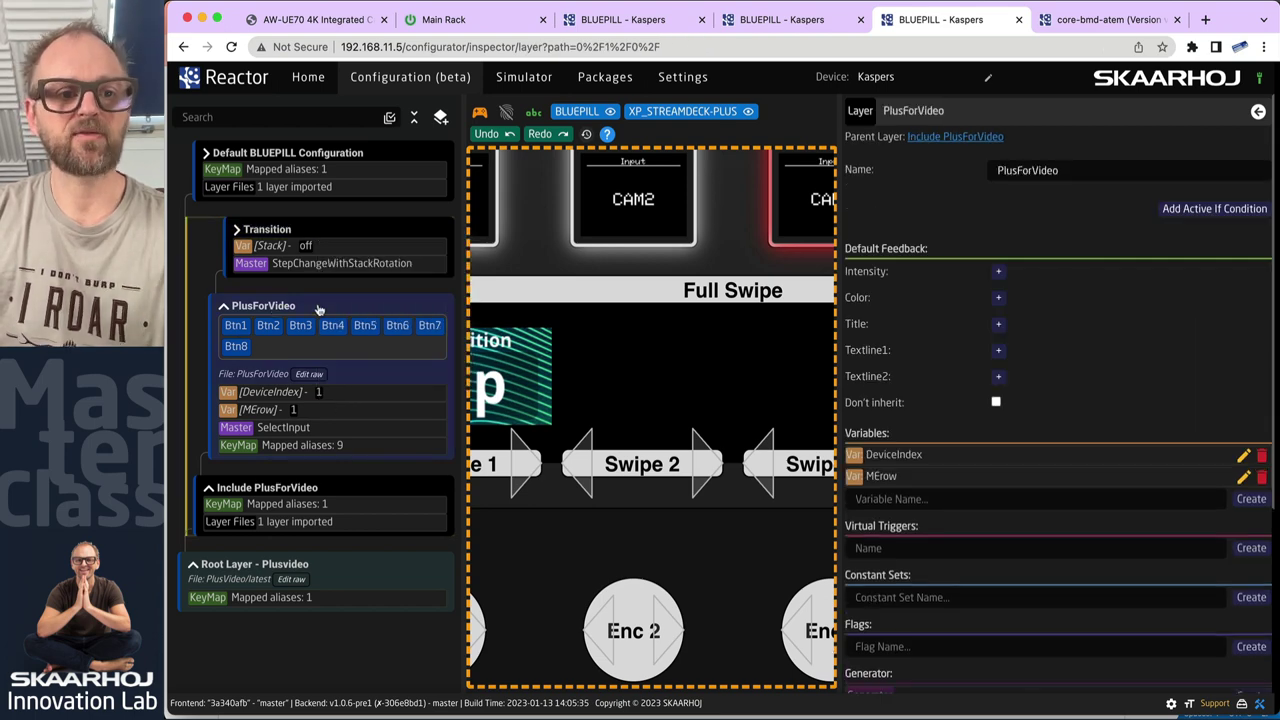
{"action": "right_click", "coordinate": [318, 308]}
{"action": "left_click", "coordinate": [352, 317]}
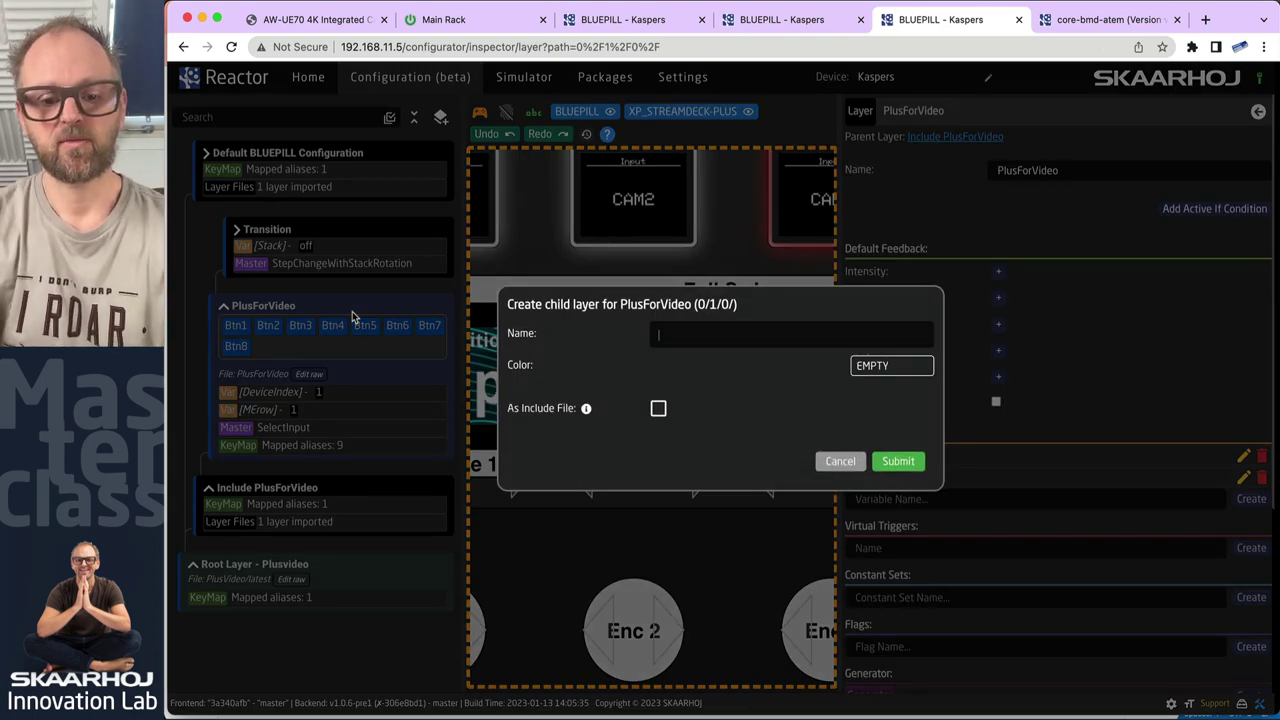
{"action": "type", "text": "Voume Control"}
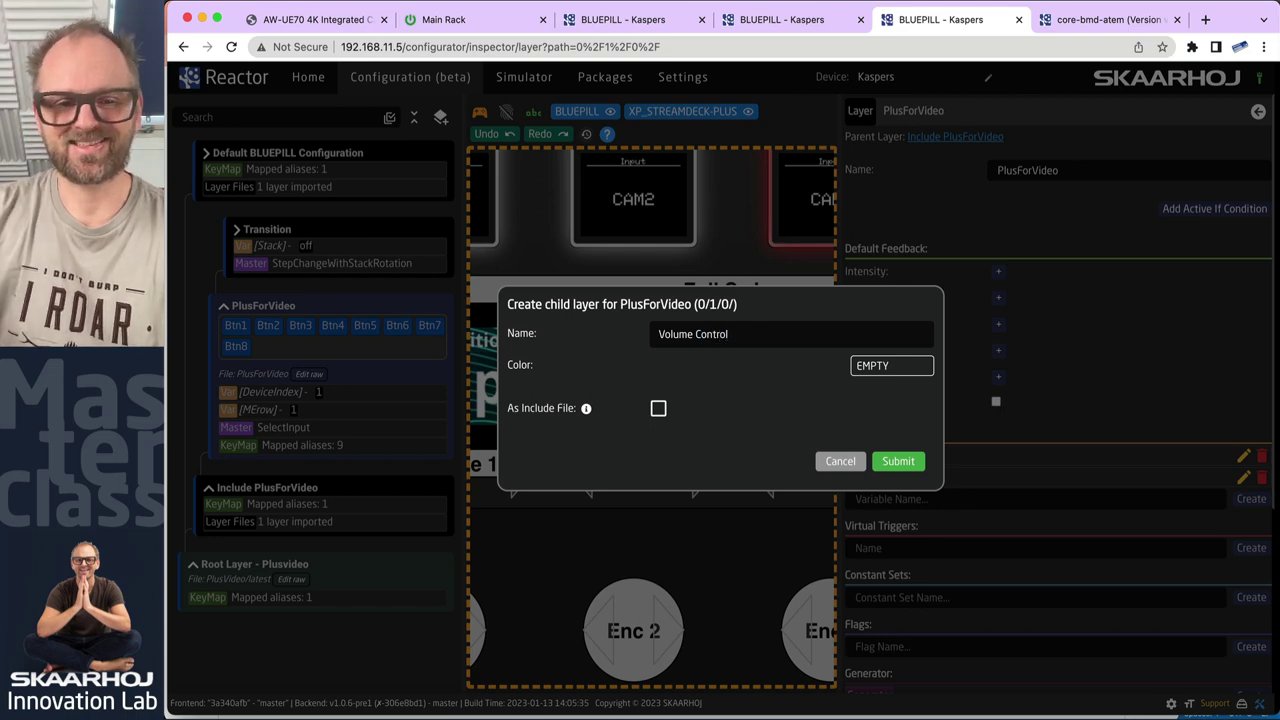
{"action": "left_click", "coordinate": [898, 461]}
- Exit simulation mode and create separate behaviors on the Volume Control layer for the Enc 2 encoder and the display
{"action": "left_click", "coordinate": [269, 235]}
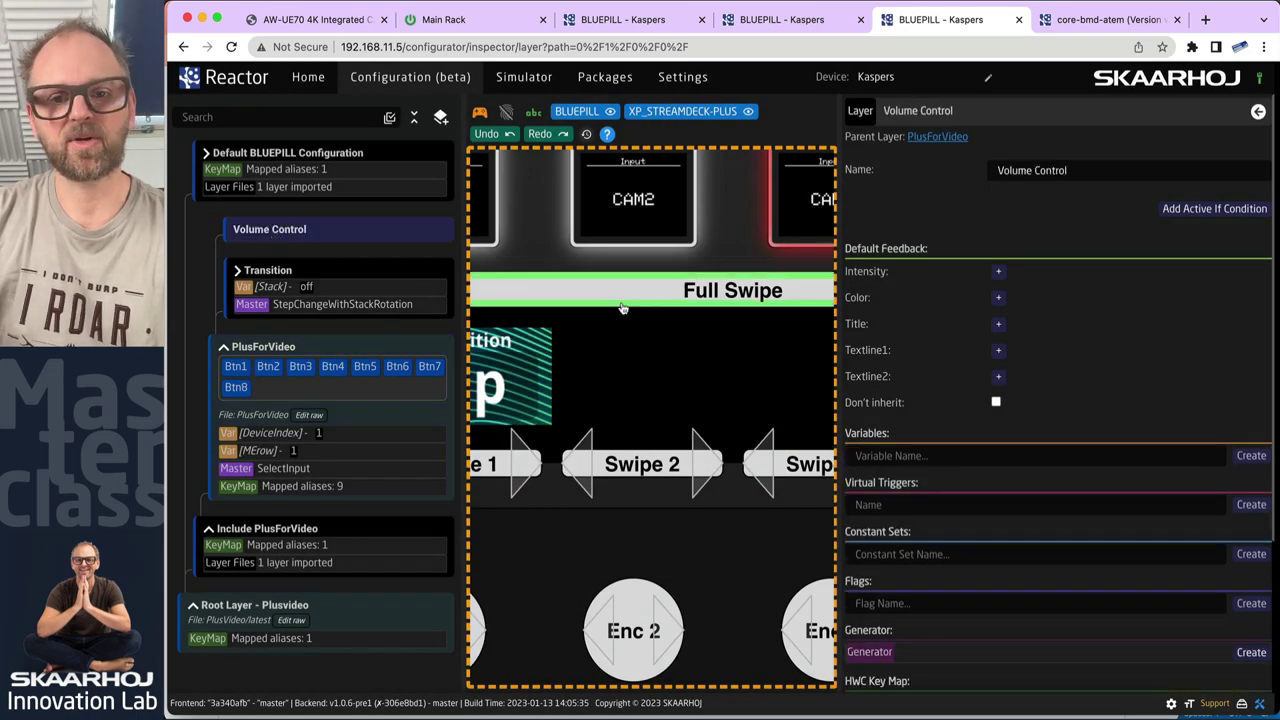
{"action": "left_click", "coordinate": [480, 111]}
{"action": "right_click", "coordinate": [644, 596]}
{"action": "left_click", "coordinate": [662, 605]}
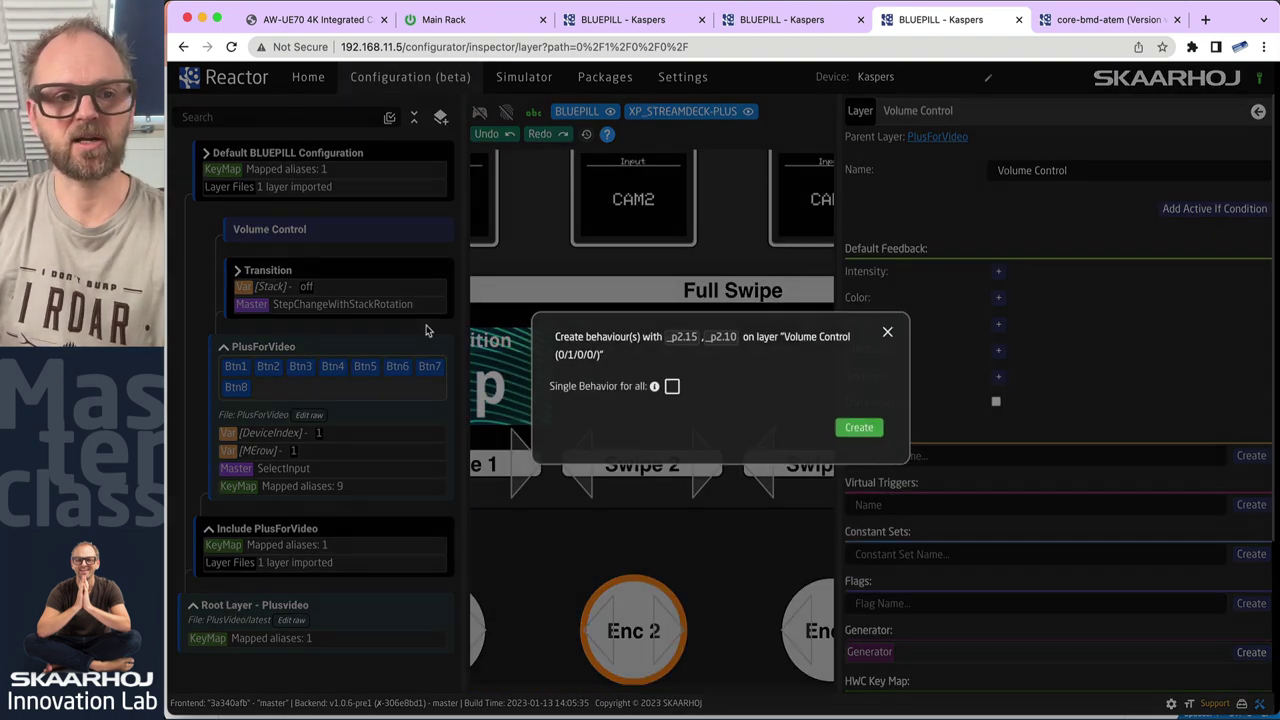
{"action": "left_click", "coordinate": [866, 429]}
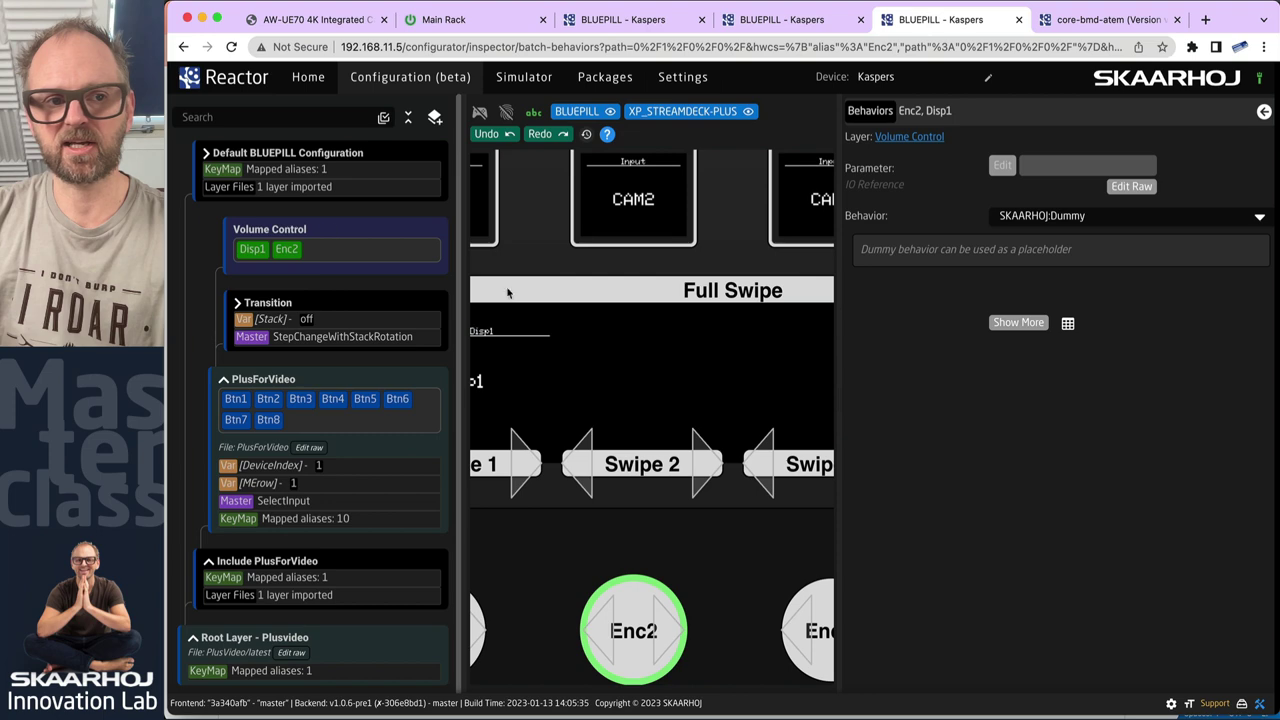
- Delete the Disp1 behavior from the Volume Control layer
{"action": "left_click", "coordinate": [253, 255]}
{"action": "right_click", "coordinate": [253, 255]}
{"action": "left_click", "coordinate": [577, 380]}
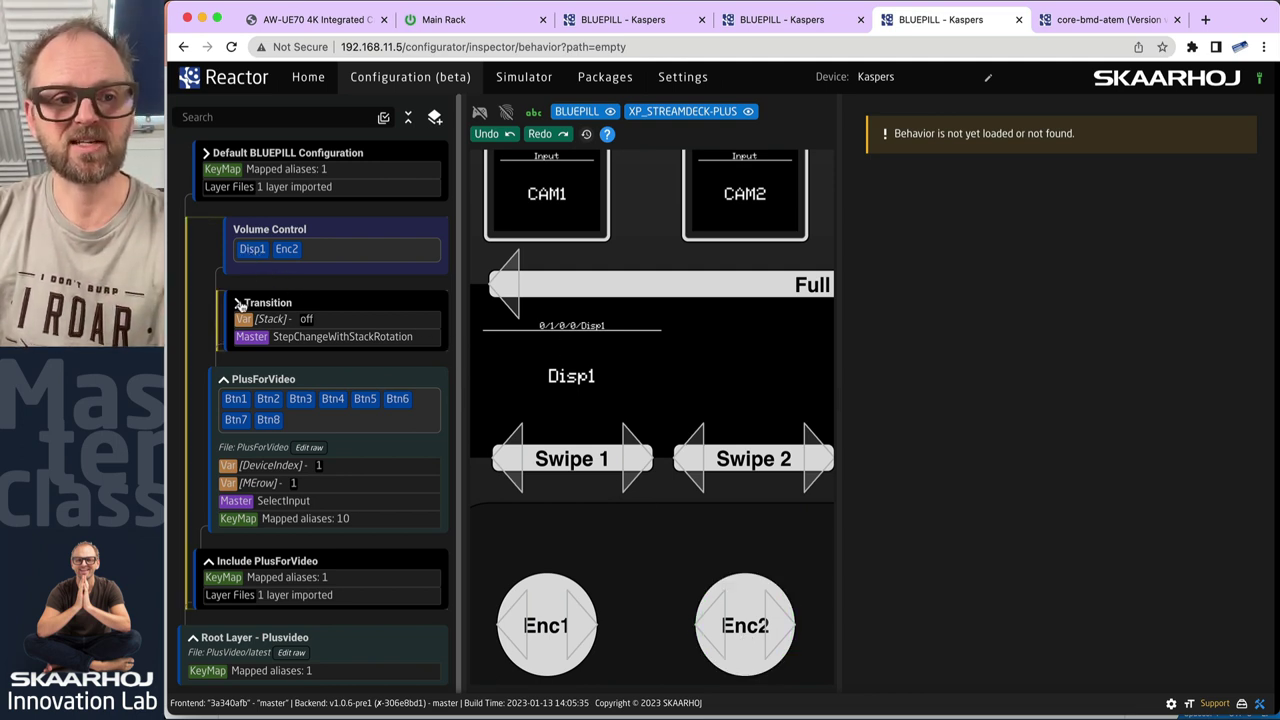
{"action": "right_click", "coordinate": [250, 256]}
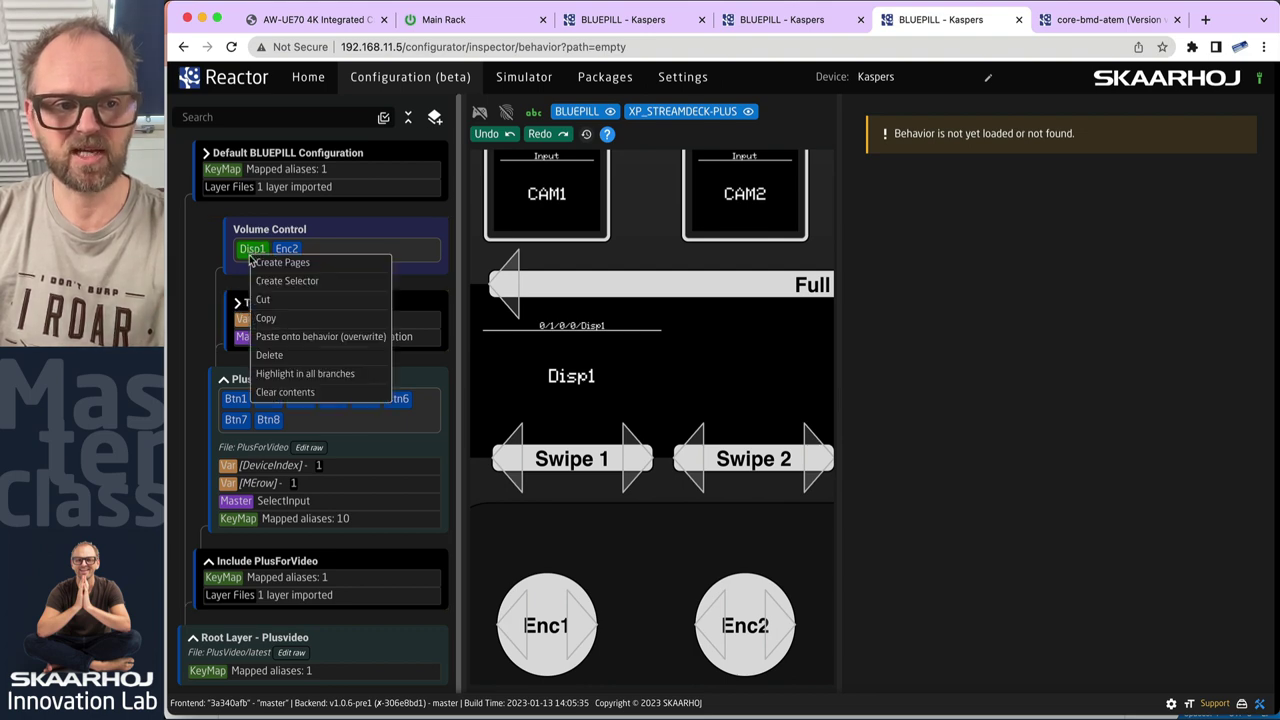
{"action": "left_click", "coordinate": [270, 356]}
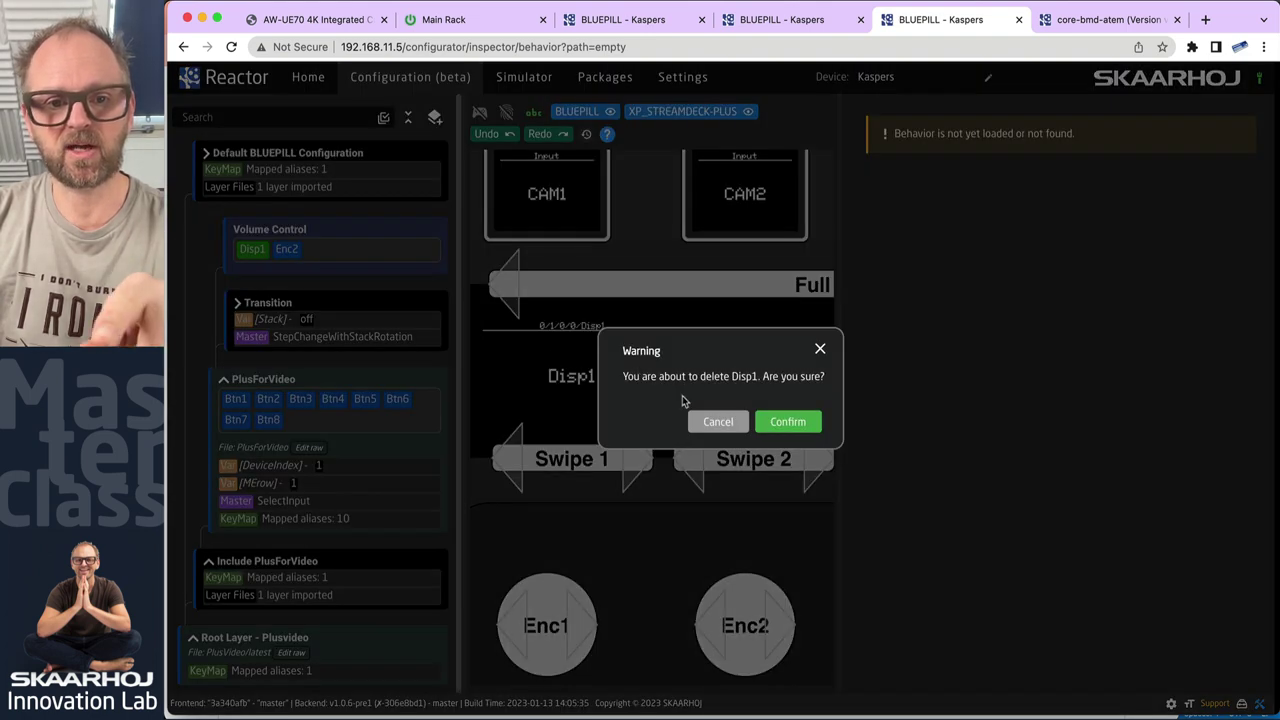
{"action": "left_click", "coordinate": [789, 422]}
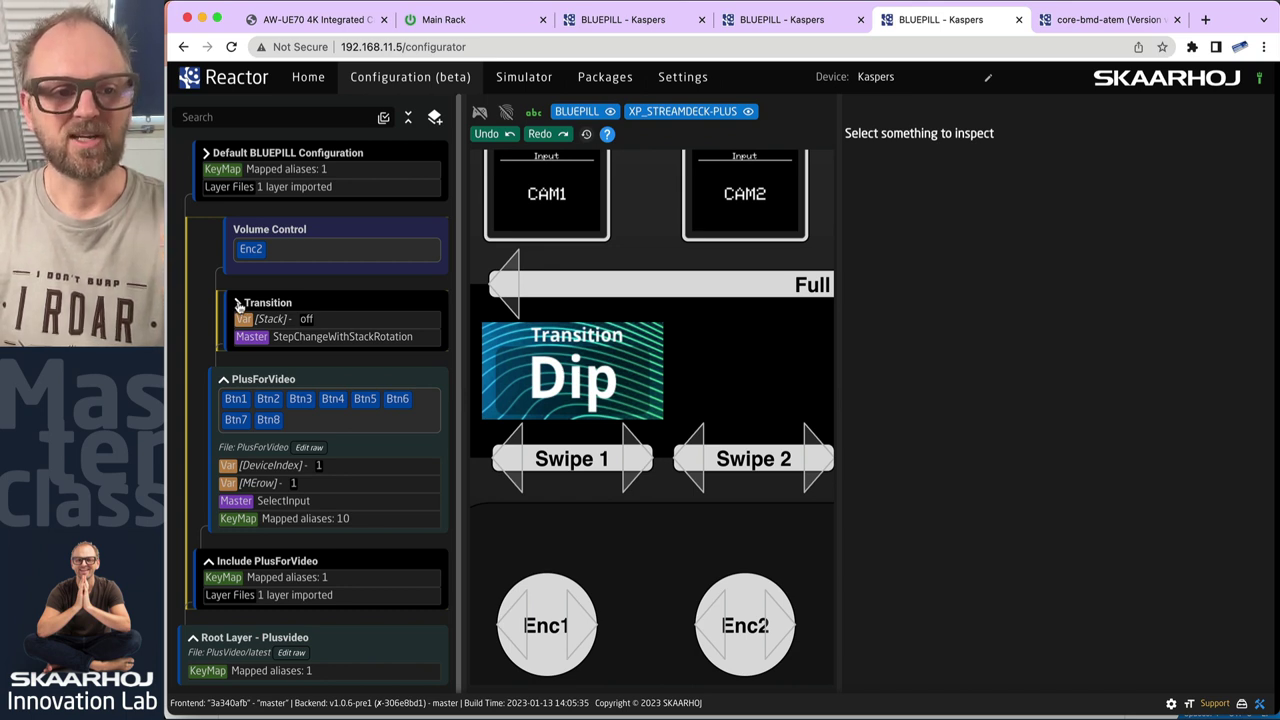
- Assign the ATEM Mini's Volume Pos parameter (FairlightAudioMixerMasterVolumePos) to the Enc2 behavior
{"action": "left_click", "coordinate": [745, 620]}
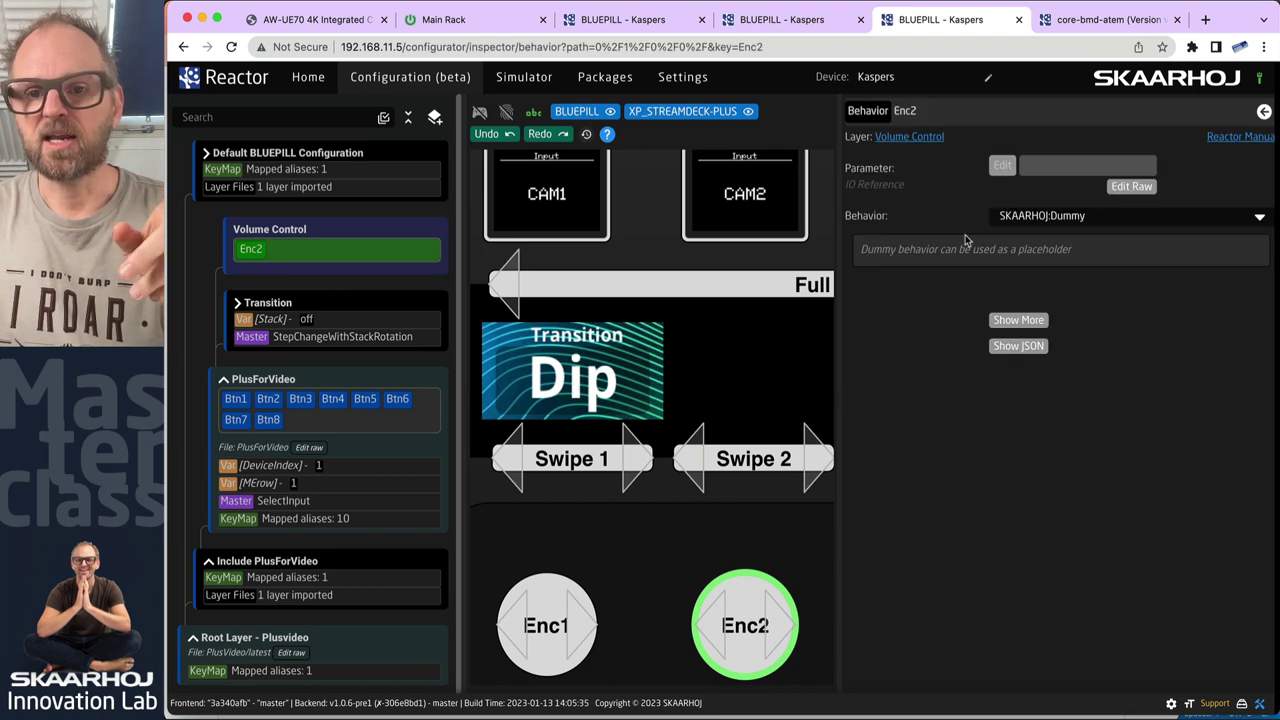
{"action": "left_click", "coordinate": [1002, 166]}
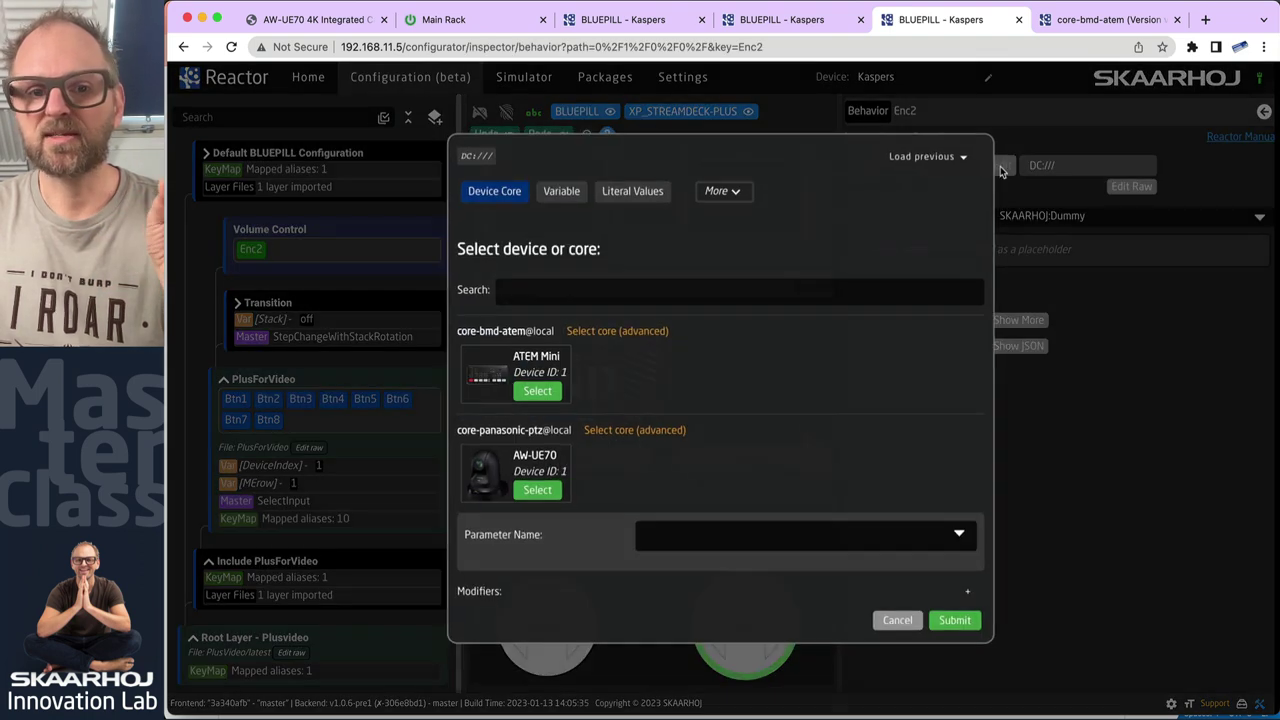
{"action": "left_click", "coordinate": [537, 391]}
{"action": "type", "text": "mastervol"}
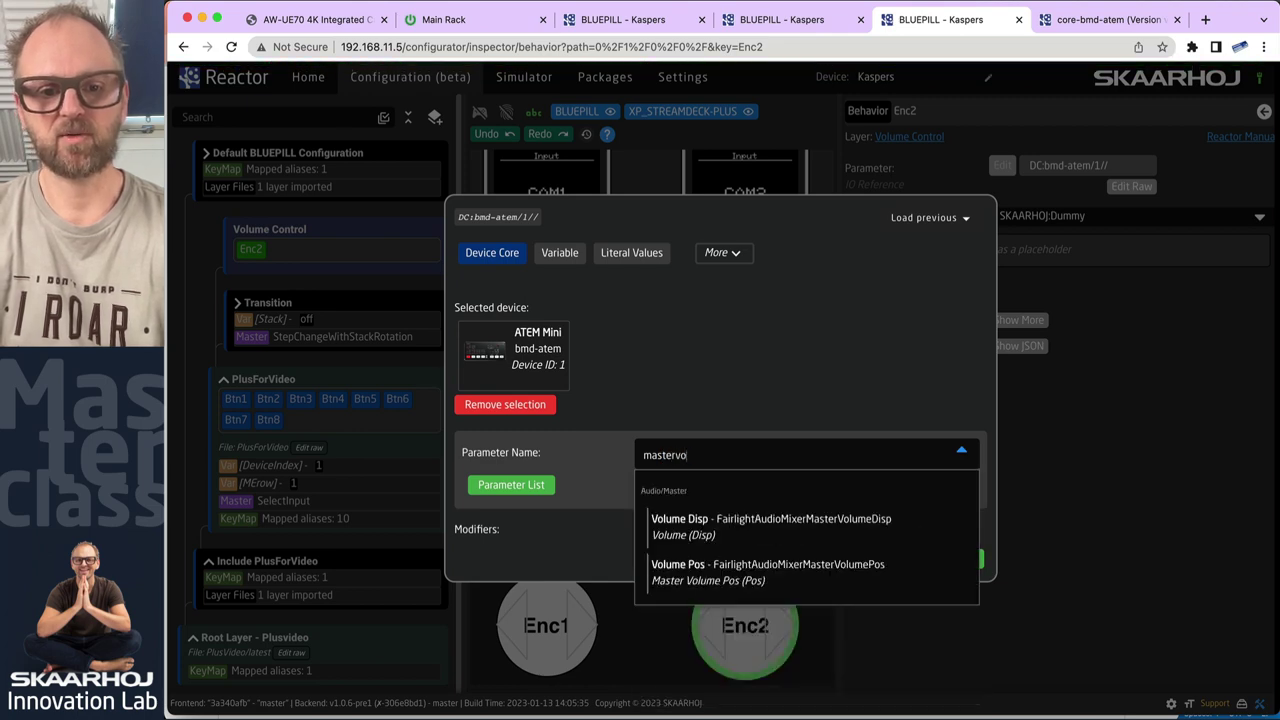
{"action": "left_click", "coordinate": [785, 572]}
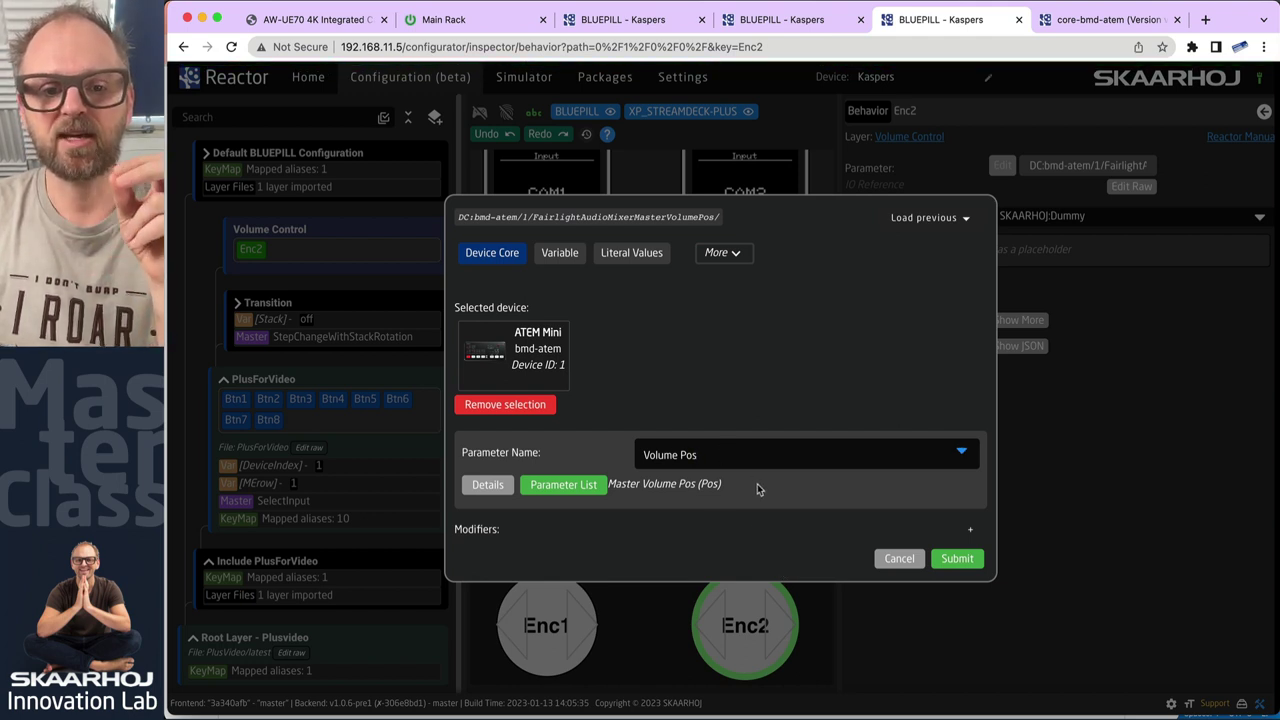
{"action": "left_click", "coordinate": [955, 559]}
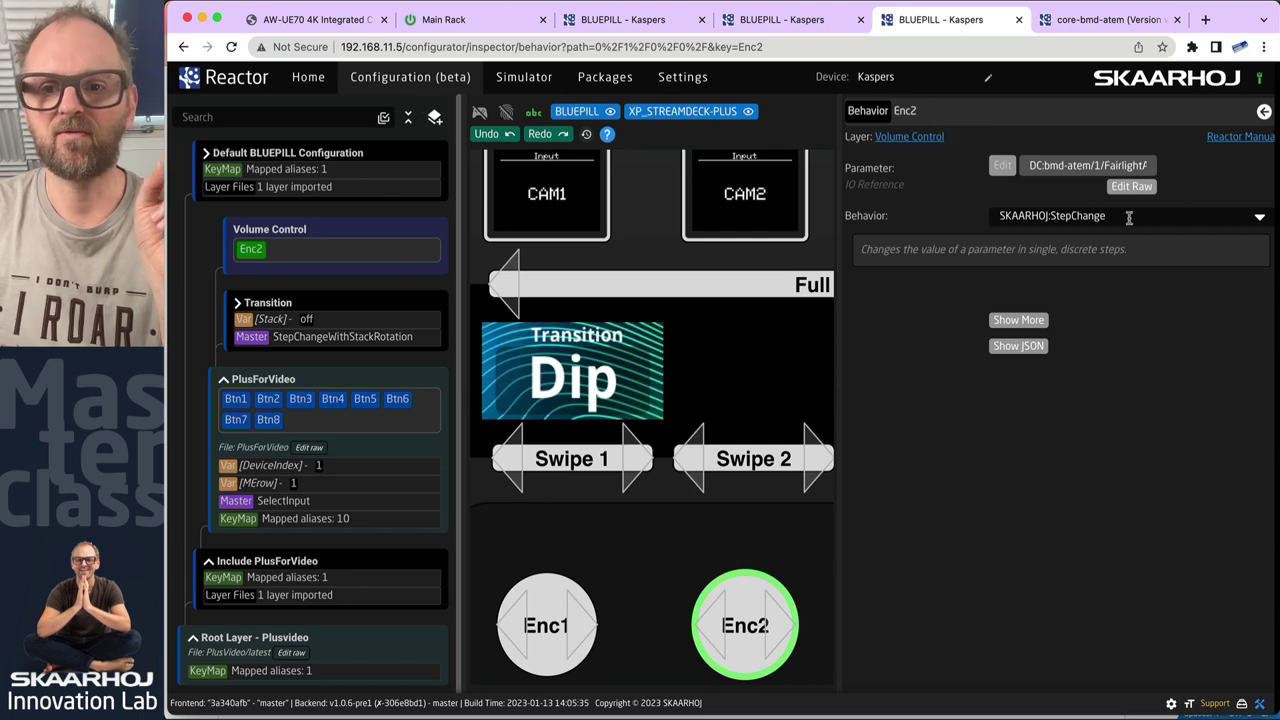
- Enable panel simulation, then switch to ATEM Software Control and show its audio mixer
{"action": "left_click", "coordinate": [480, 111]}
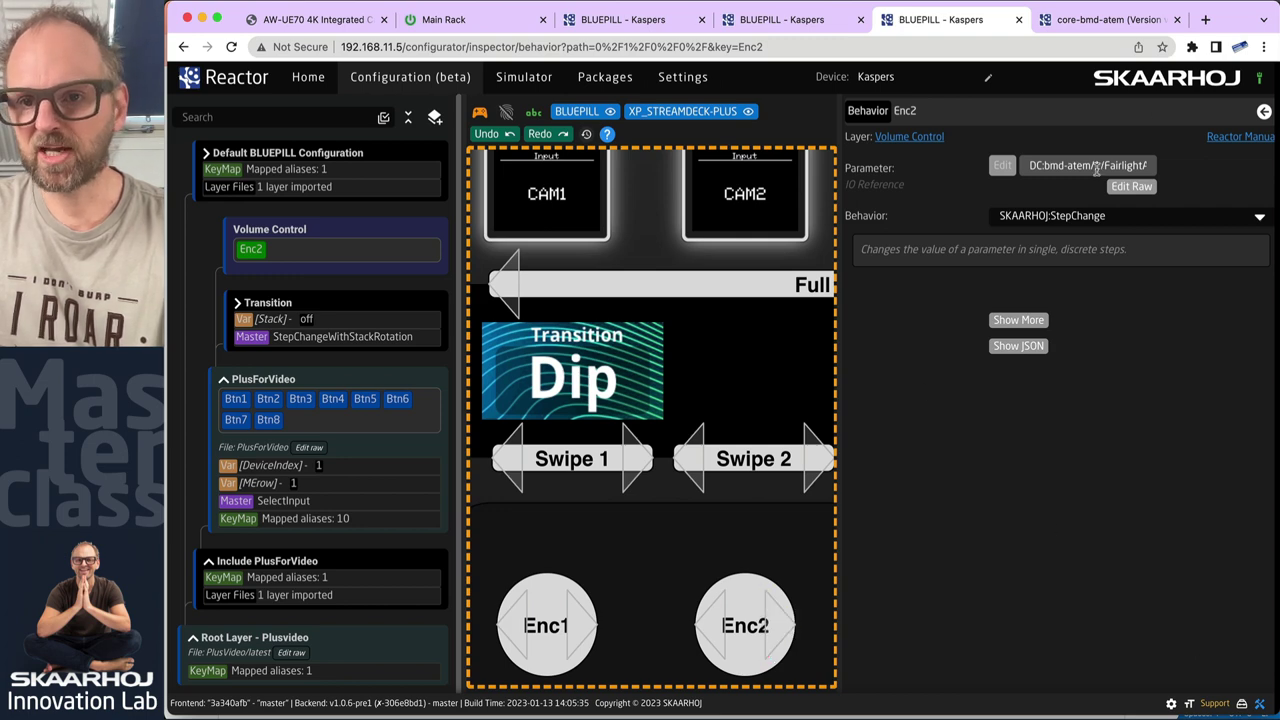
{"action": "key", "text": "super+Tab"}
{"action": "key", "text": "super+Tab"}
{"action": "key", "text": "super+Tab"}
{"action": "key", "text": "super+Tab"}
{"action": "key", "text": "super+Tab"}
{"action": "key", "text": "super+Tab"}
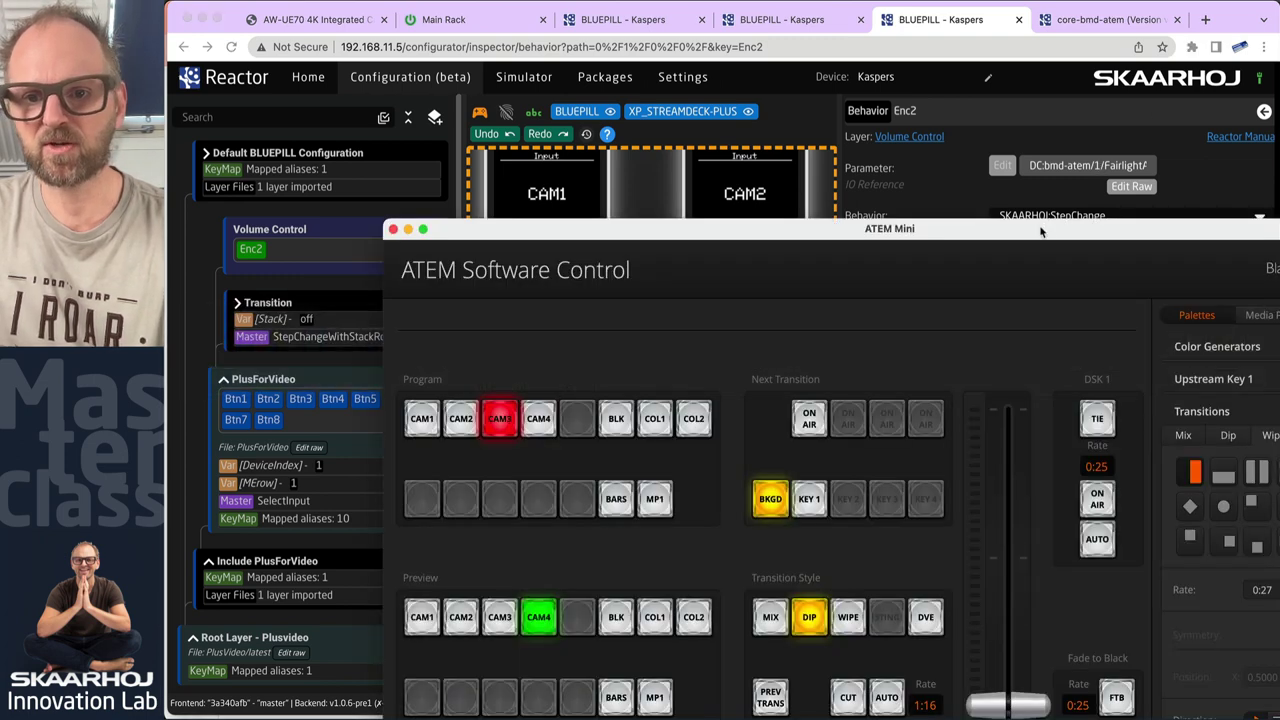
{"action": "left_click_drag", "start_coordinate": [1040, 232], "coordinate": [1047, 68]}
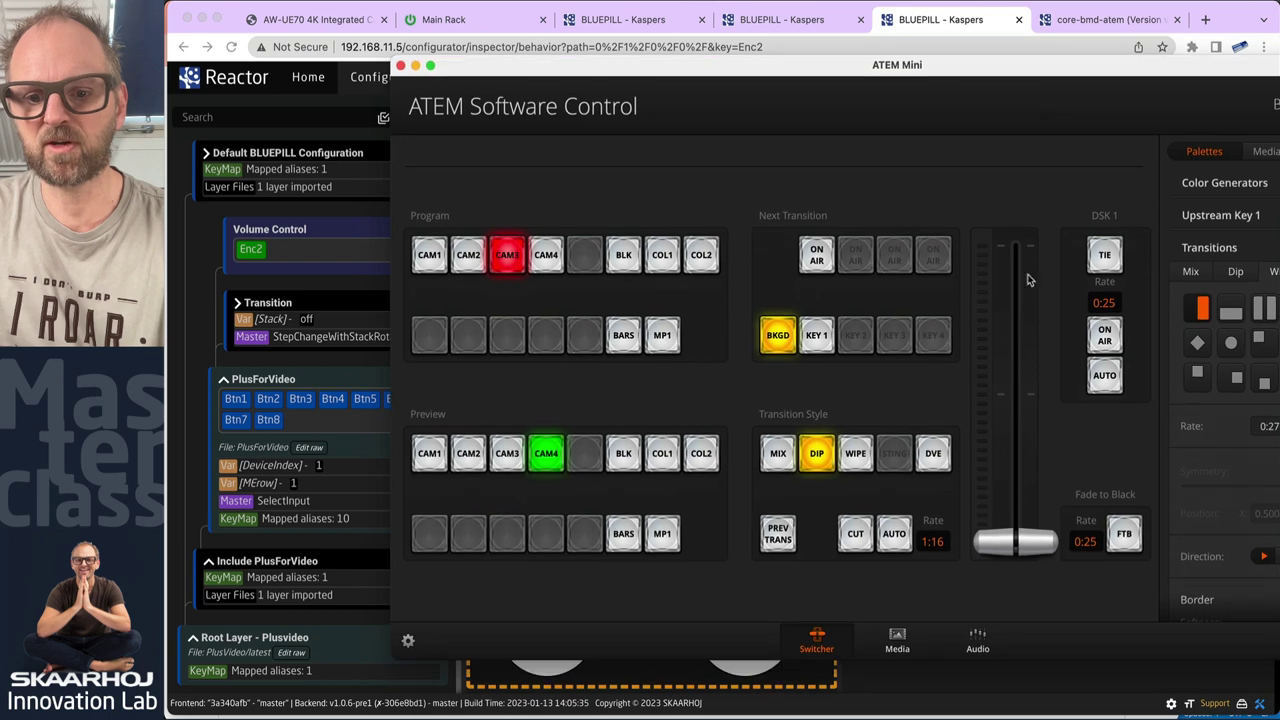
{"action": "left_click", "coordinate": [978, 640]}
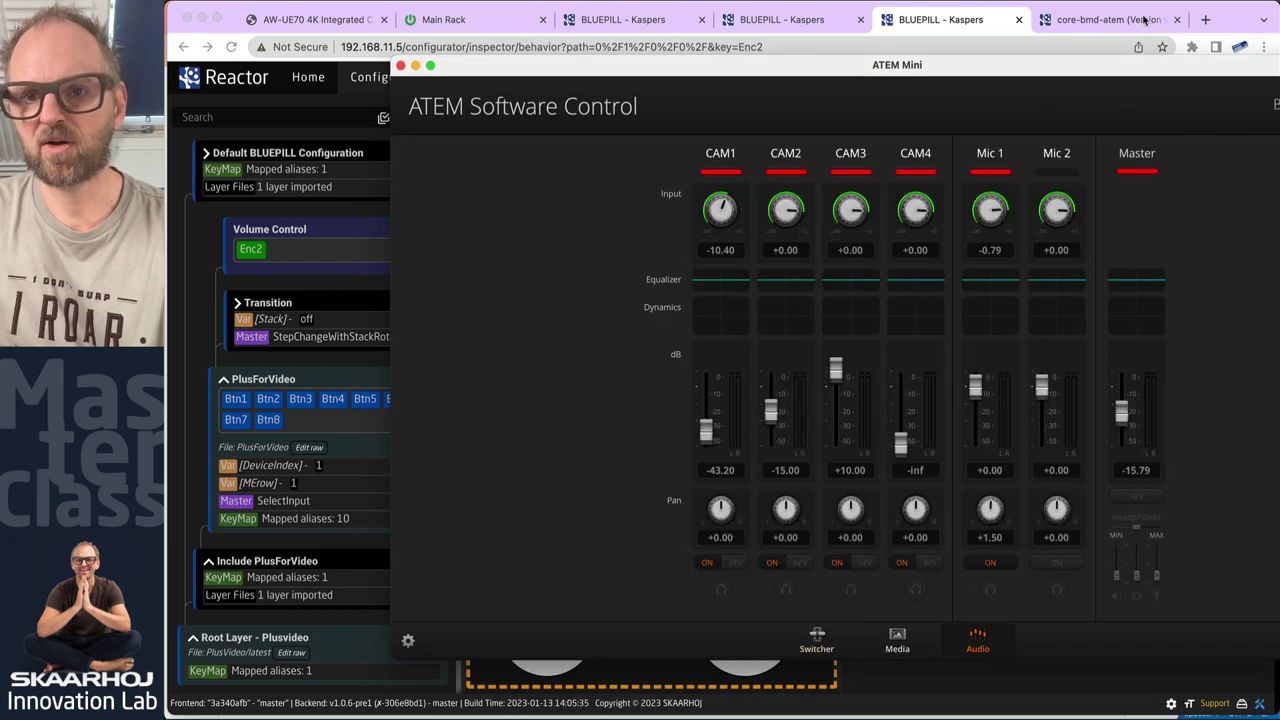
- Arrange the ATEM and Chrome windows so the mixer's Master channel shows beside the Reactor configuration
{"action": "left_click_drag", "start_coordinate": [1019, 72], "coordinate": [1114, 75]}
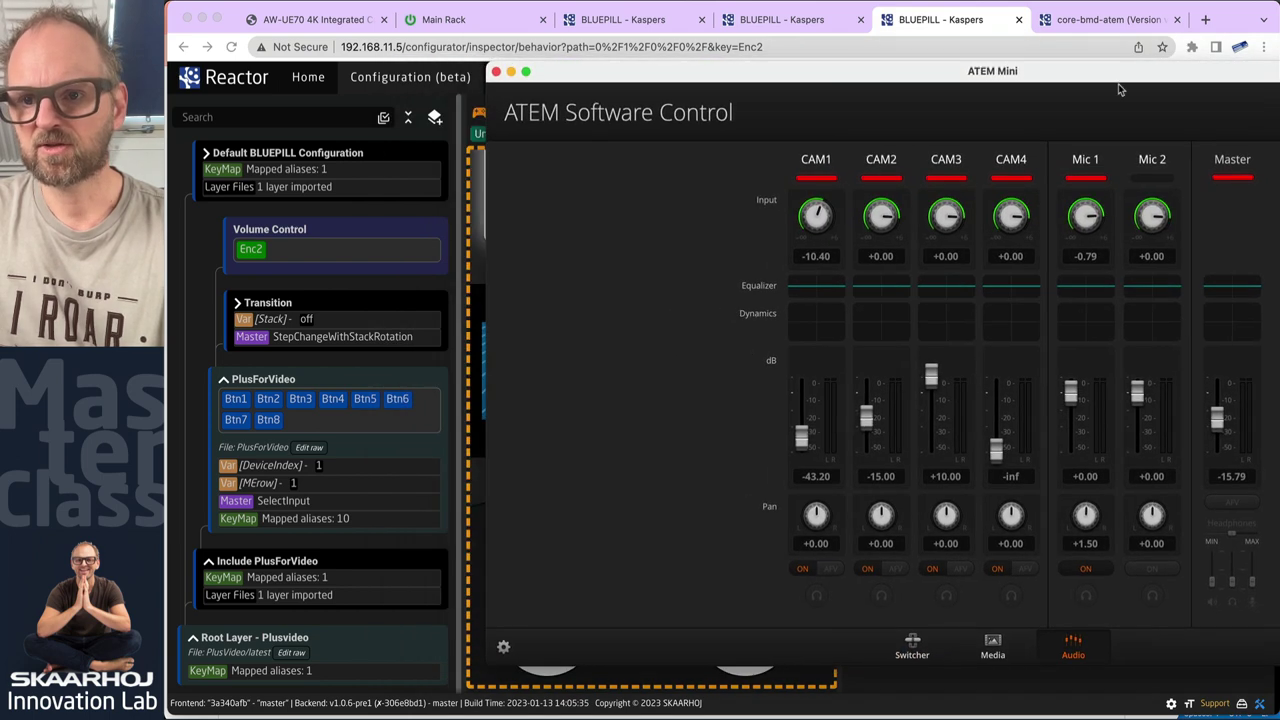
{"action": "left_click", "coordinate": [1262, 8]}
{"action": "left_click_drag", "start_coordinate": [1272, 4], "coordinate": [1188, 4]}
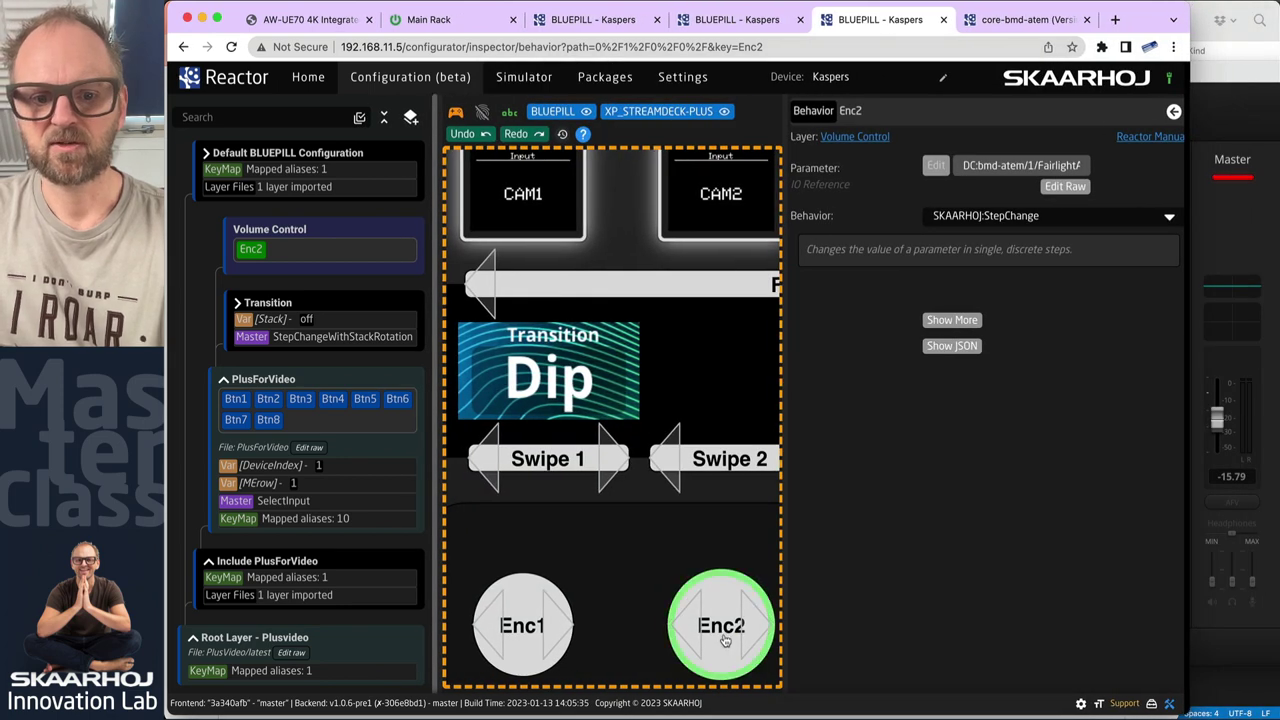
- Test the simulated Enc2 by pushing it and stepping the master volume up and down
{"action": "left_click", "coordinate": [729, 633]}
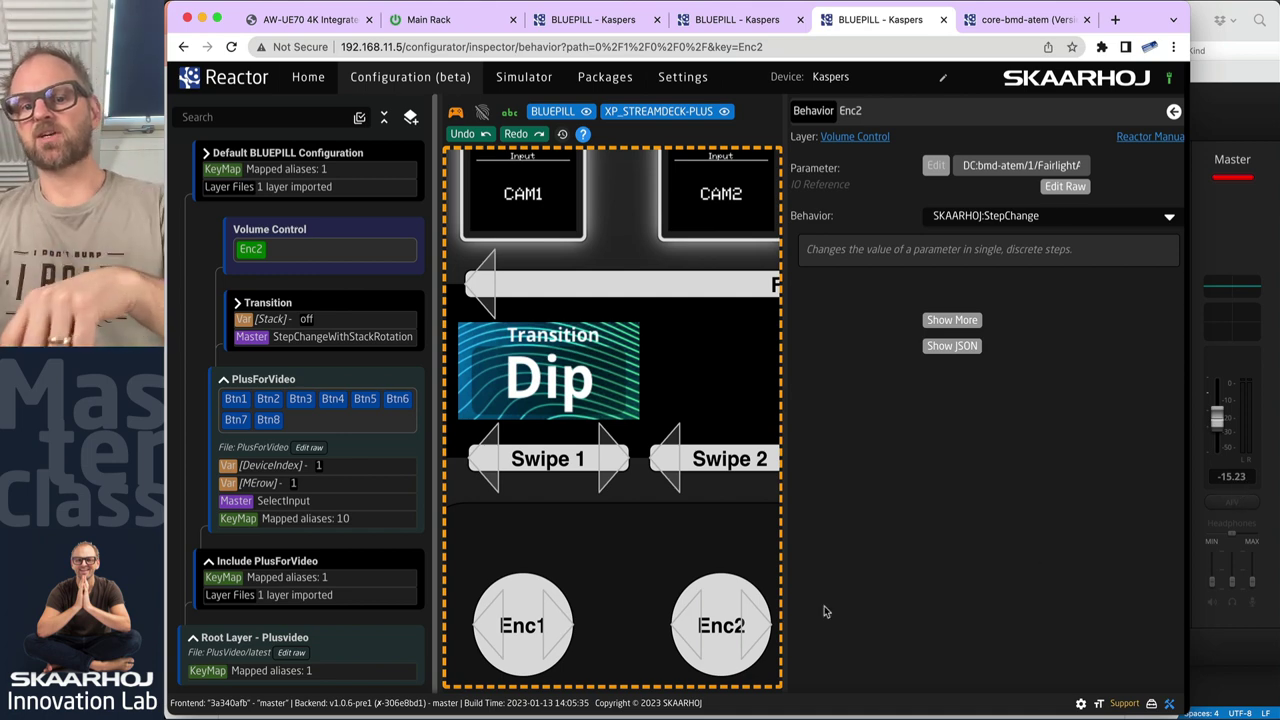
{"action": "left_click", "coordinate": [752, 621]}
{"action": "left_click", "coordinate": [684, 620]}
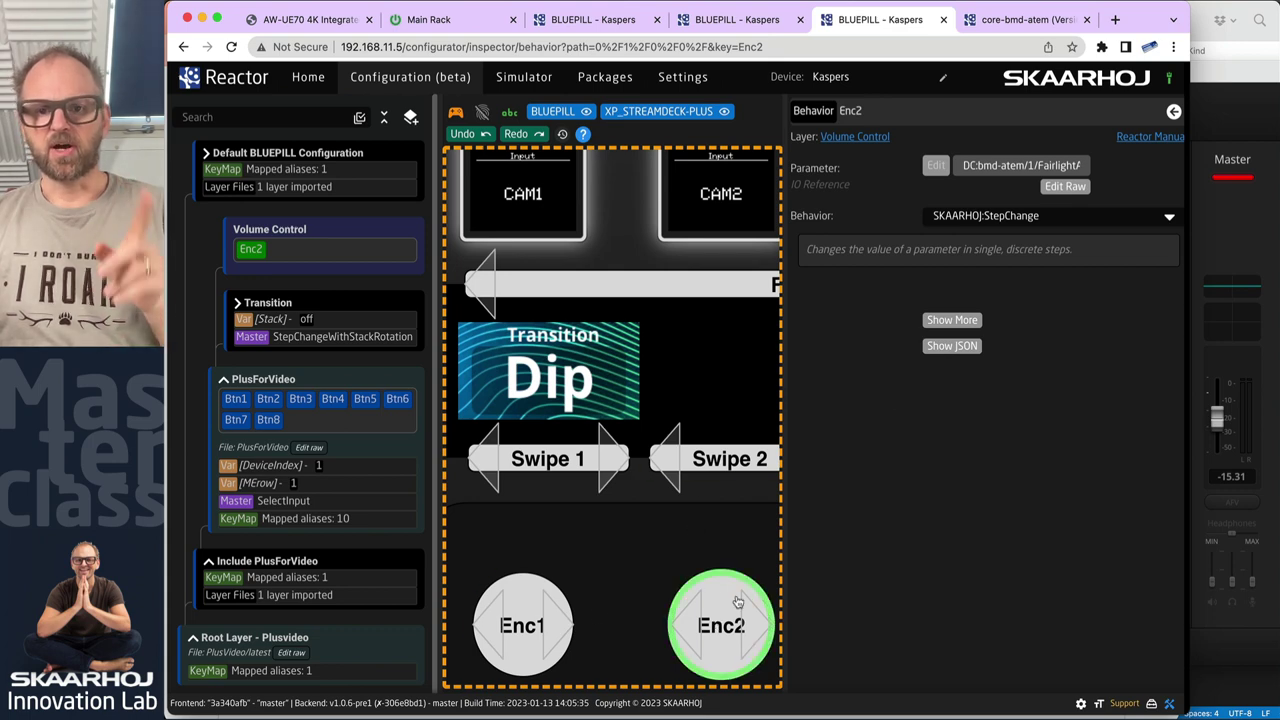
- Change the Enc2 behavior to SKAARHOJ:StepChangeLongRange
{"action": "left_click", "coordinate": [1076, 215]}
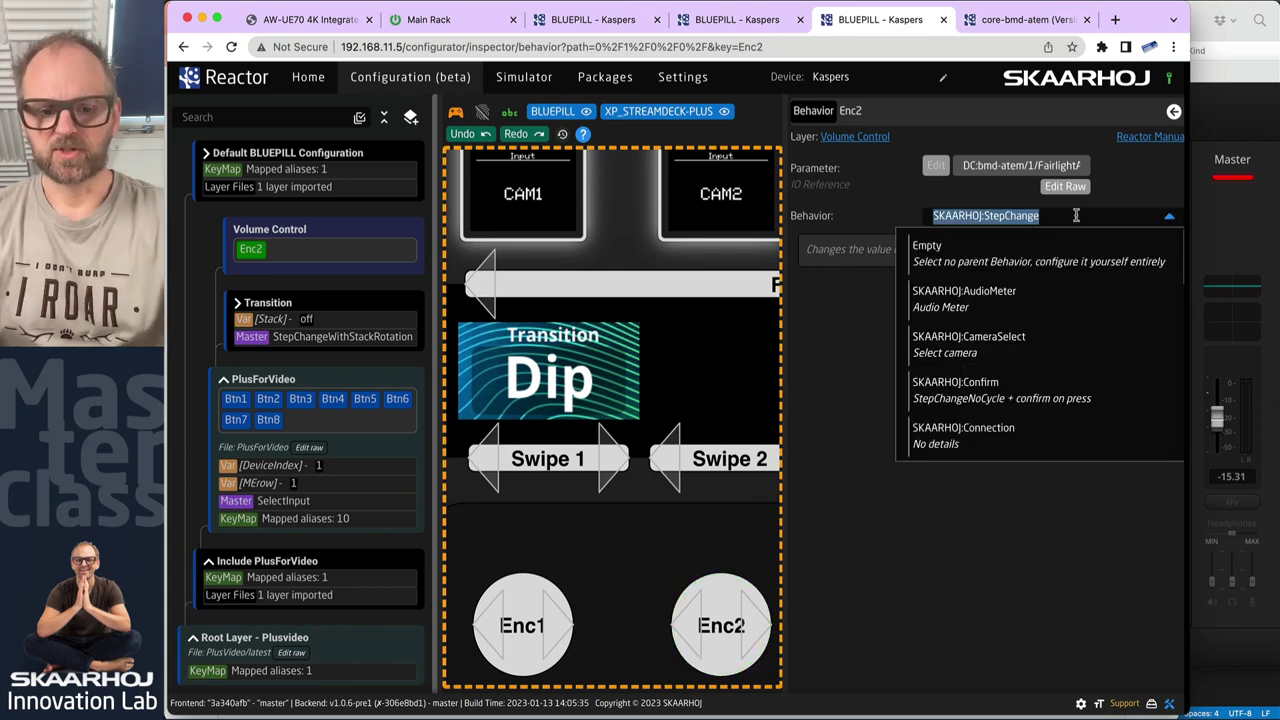
{"action": "type", "text": "stepchangelo"}
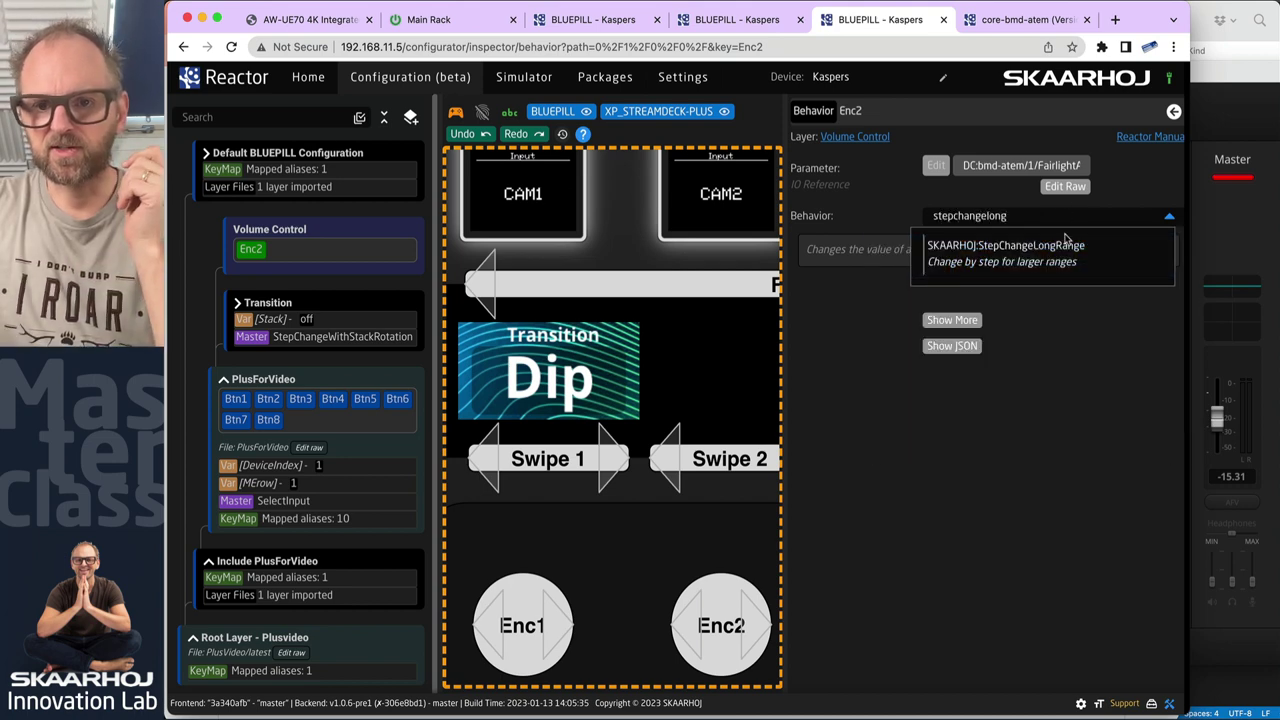
{"action": "type", "text": "ng"}
{"action": "left_click", "coordinate": [1066, 250]}
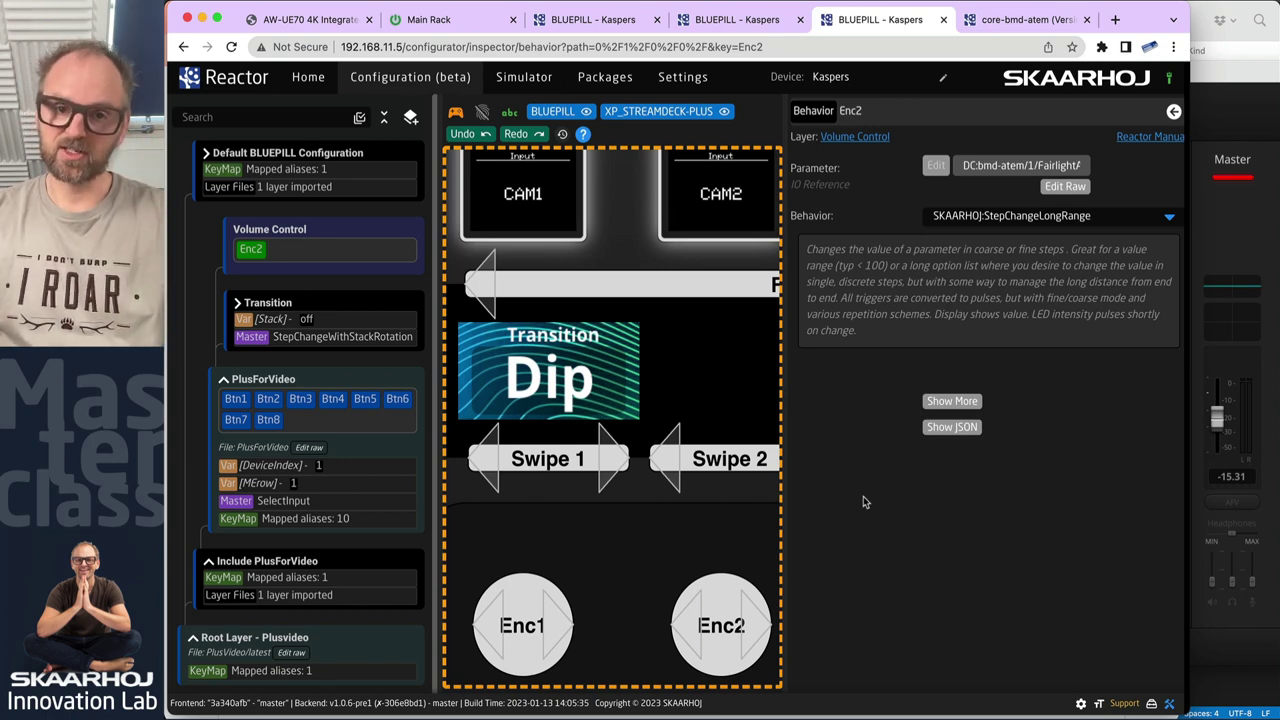
- Test Enc2's long-range stepping by repeatedly raising and lowering the ATEM master volume in the simulation
{"action": "left_click", "coordinate": [757, 627]}
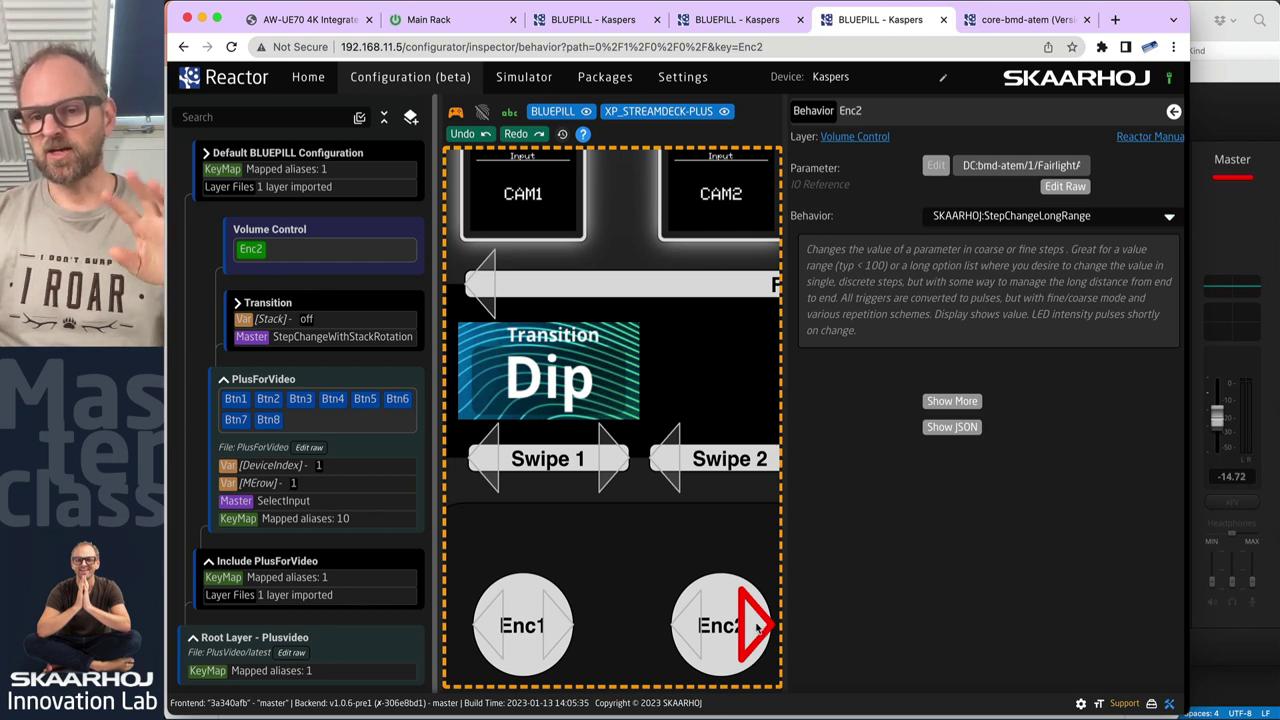
{"action": "left_click", "coordinate": [692, 627]}
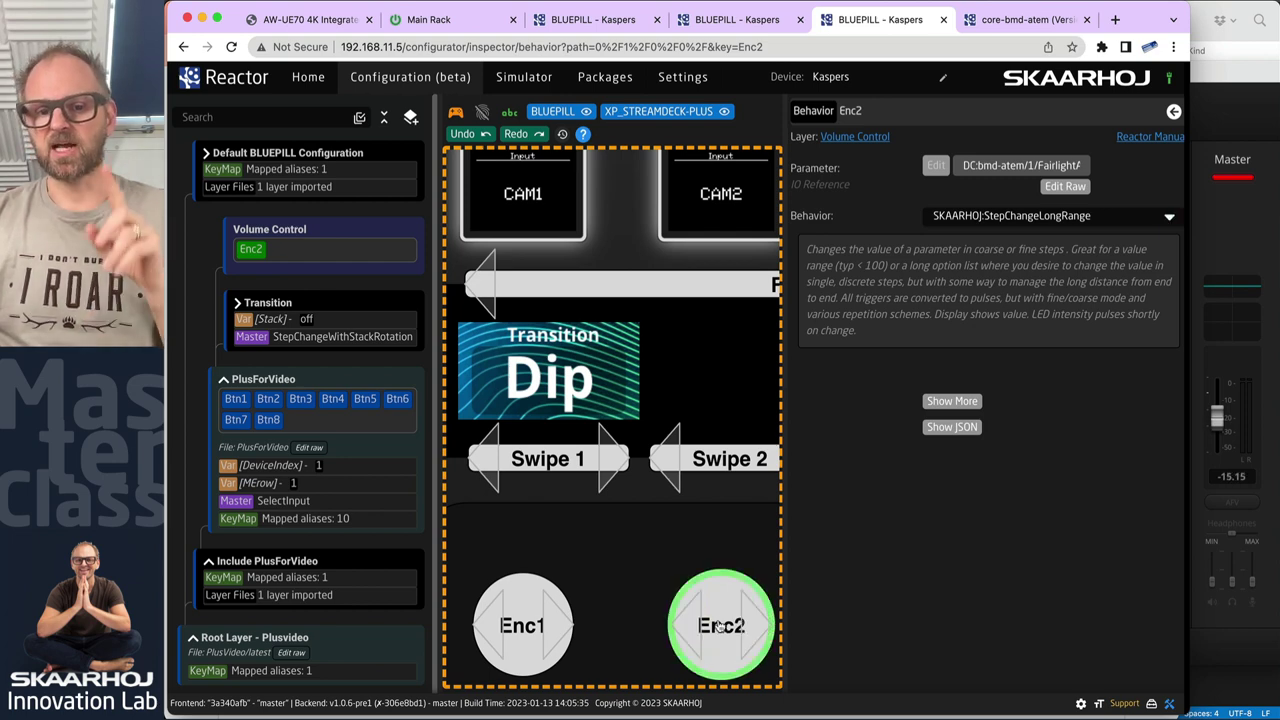
{"action": "left_click", "coordinate": [762, 628]}
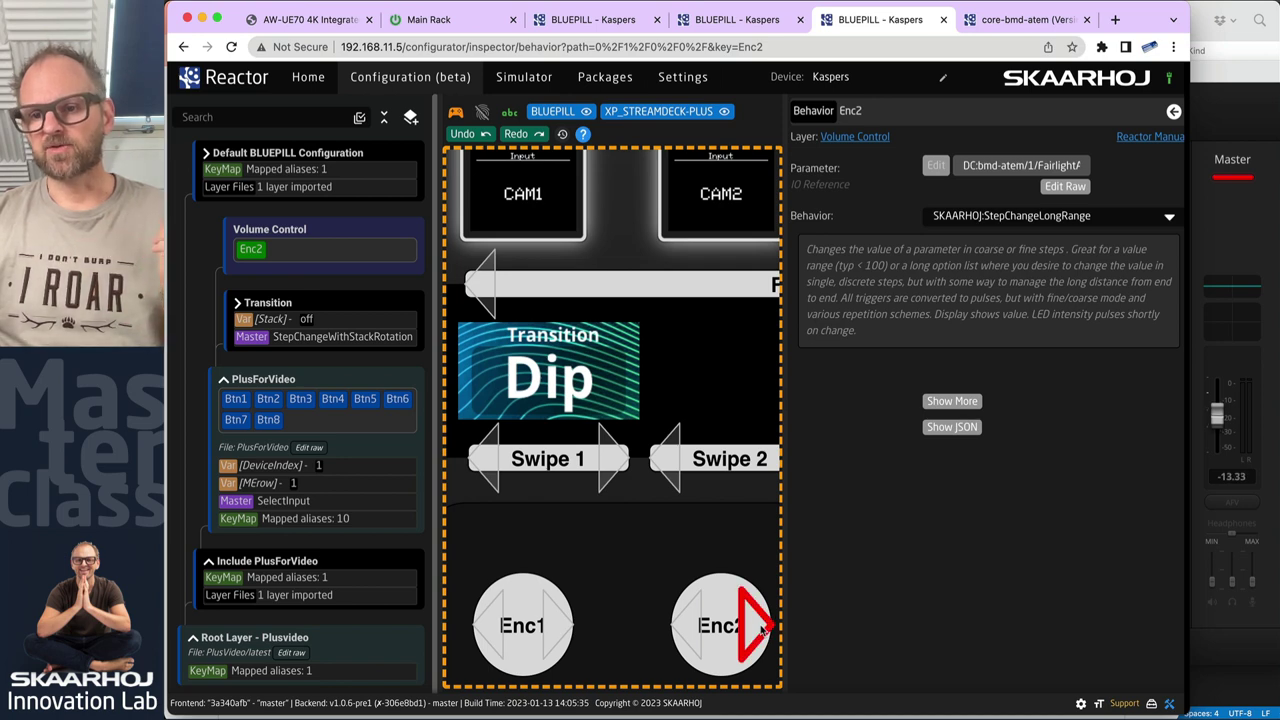
{"action": "left_click", "coordinate": [684, 626]}
{"action": "left_click", "coordinate": [688, 626]}
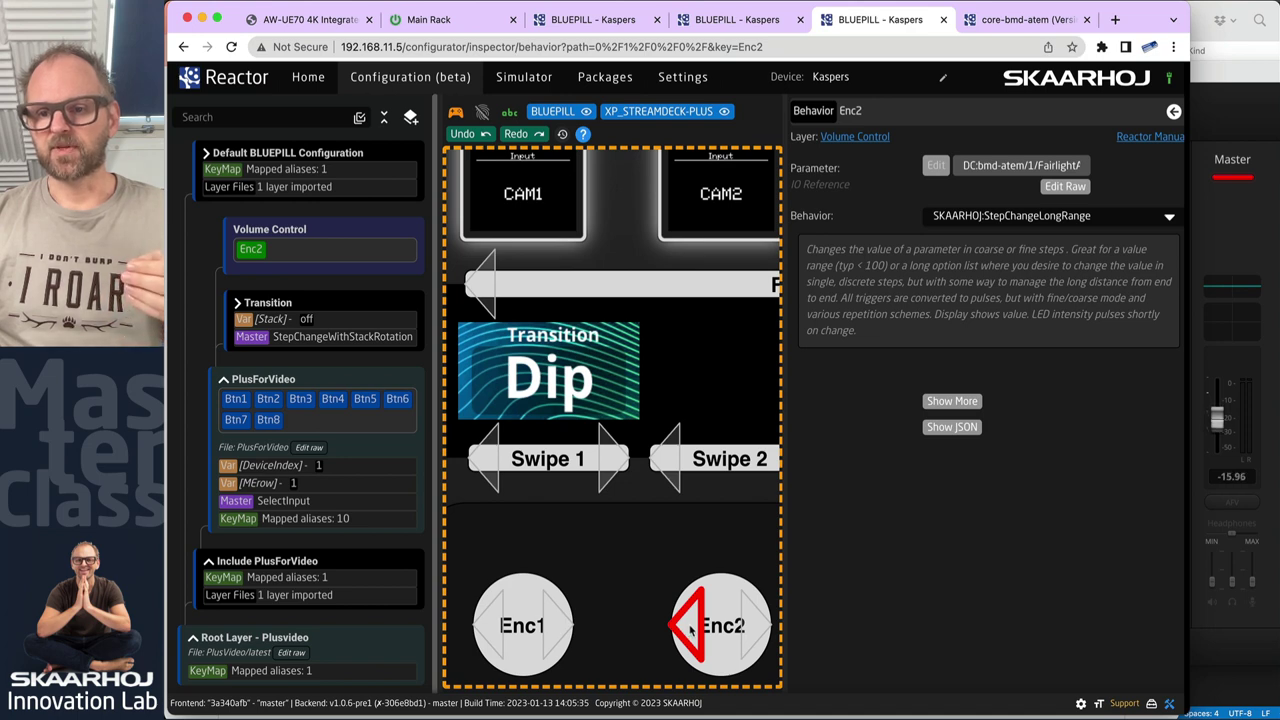
{"action": "left_click", "coordinate": [690, 628]}
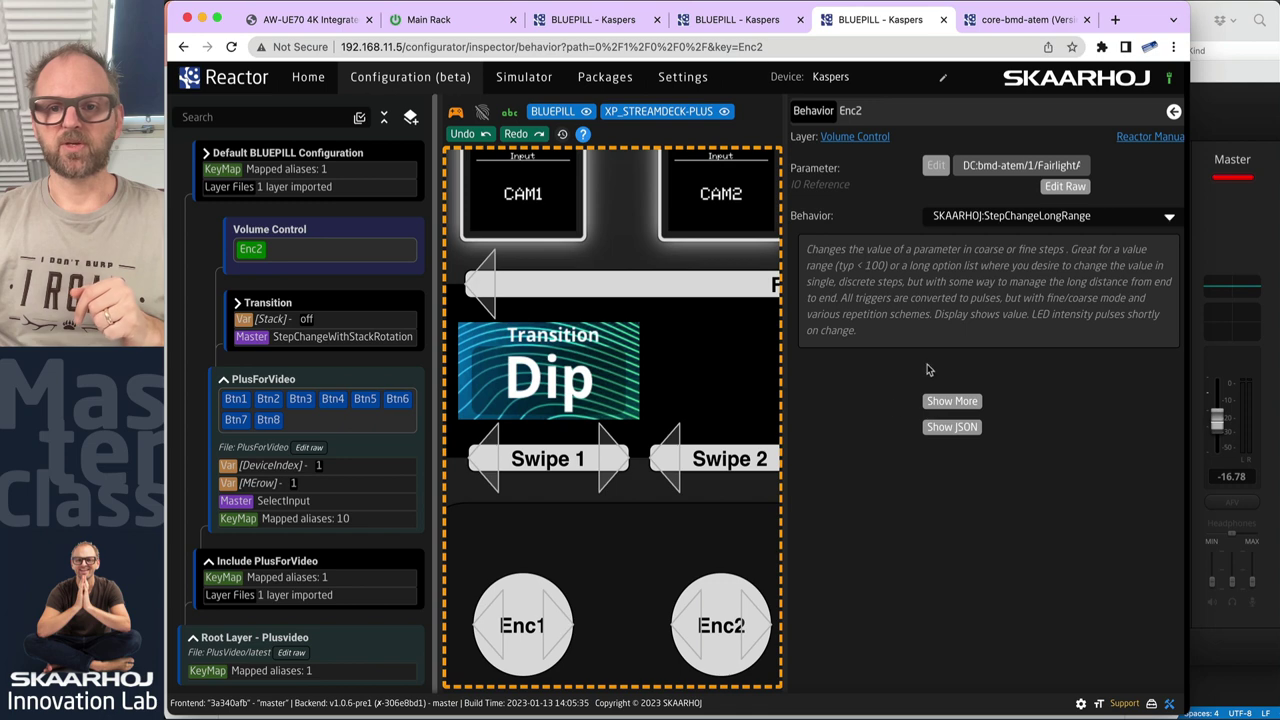
- Show Enc2's JSON and open the definition of its parent behavior
{"action": "left_click", "coordinate": [958, 428]}
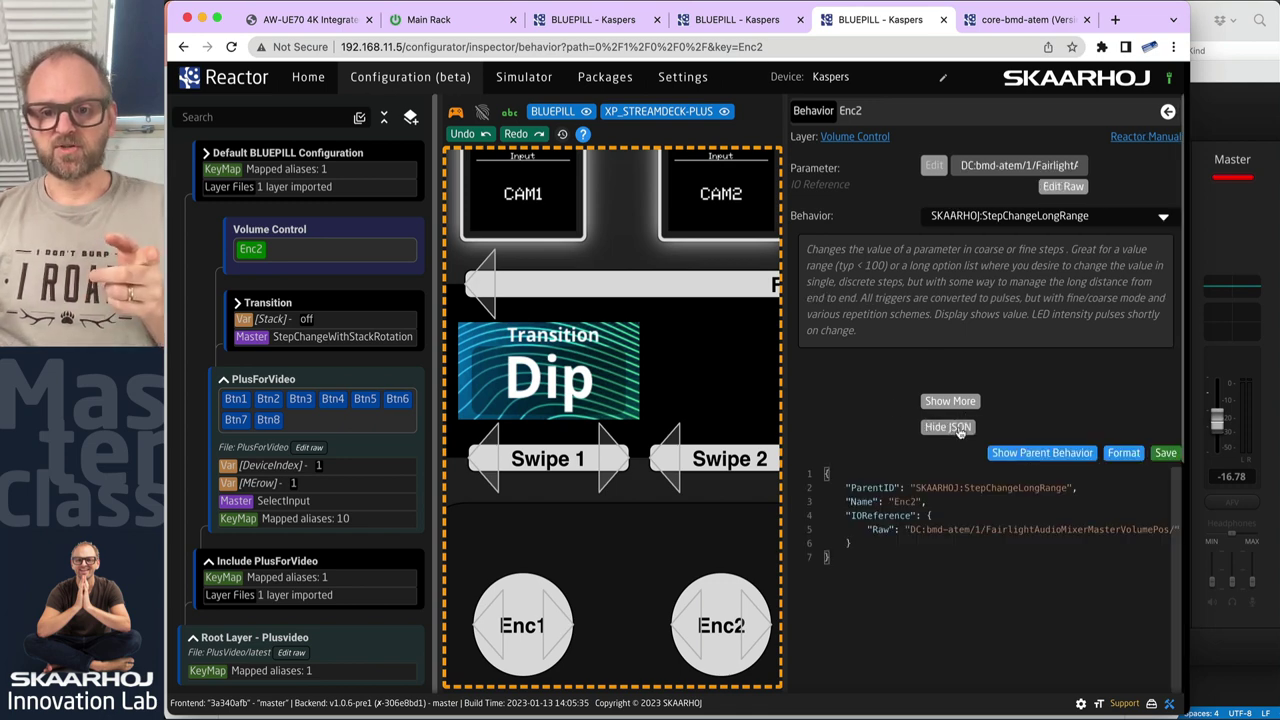
{"action": "left_click", "coordinate": [1025, 455]}
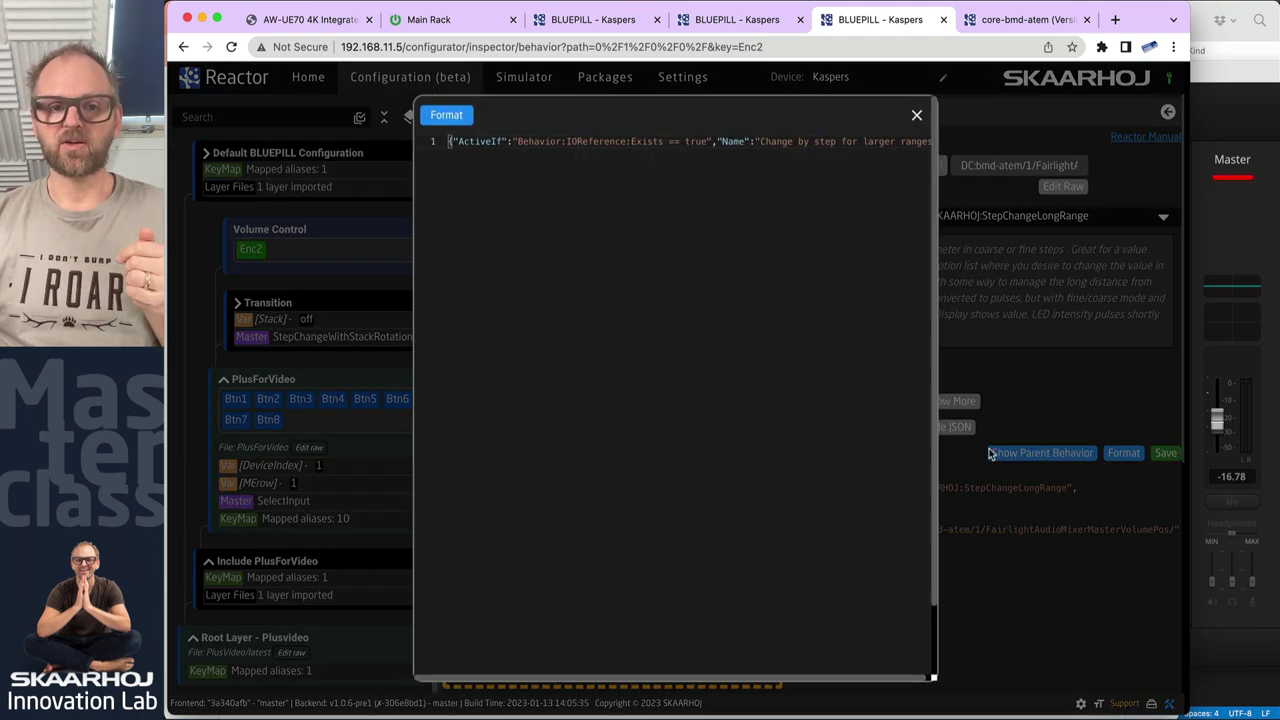
- Format the parent behavior's JSON, examine its Variables block with the fine and coarse options, and close the definition
{"action": "left_click", "coordinate": [446, 116]}
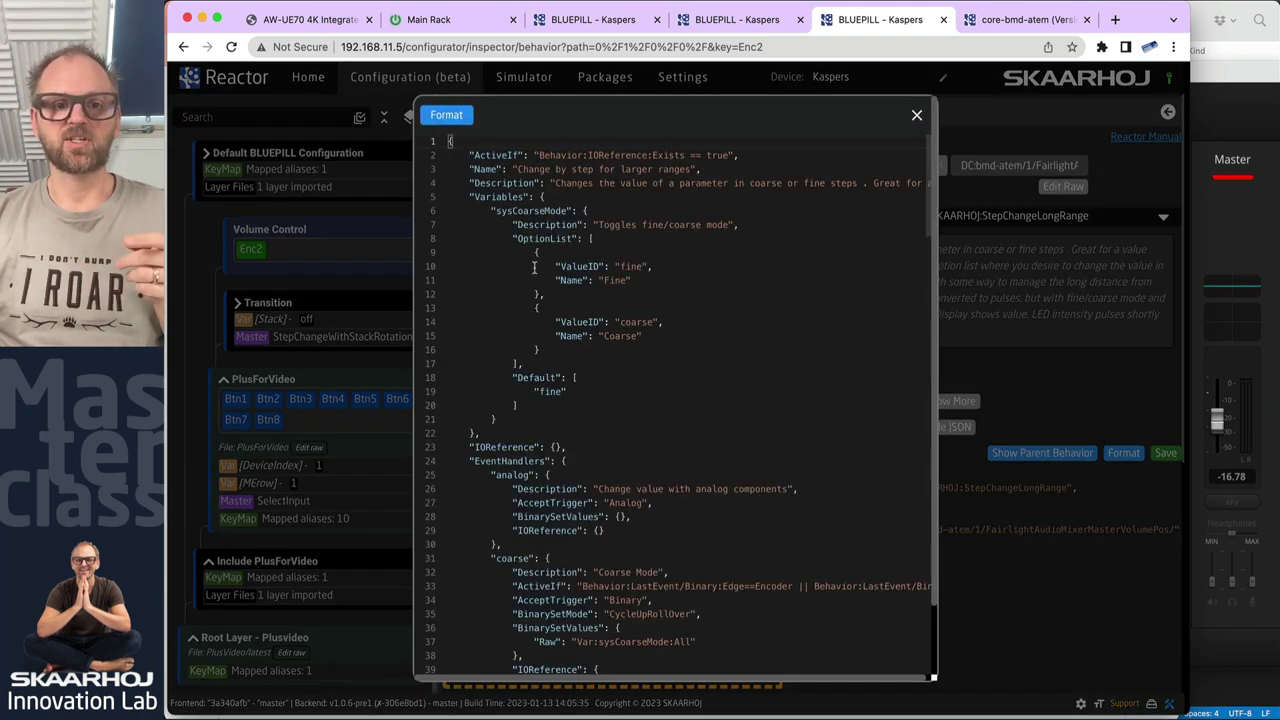
{"action": "left_click_drag", "start_coordinate": [468, 197], "coordinate": [487, 433]}
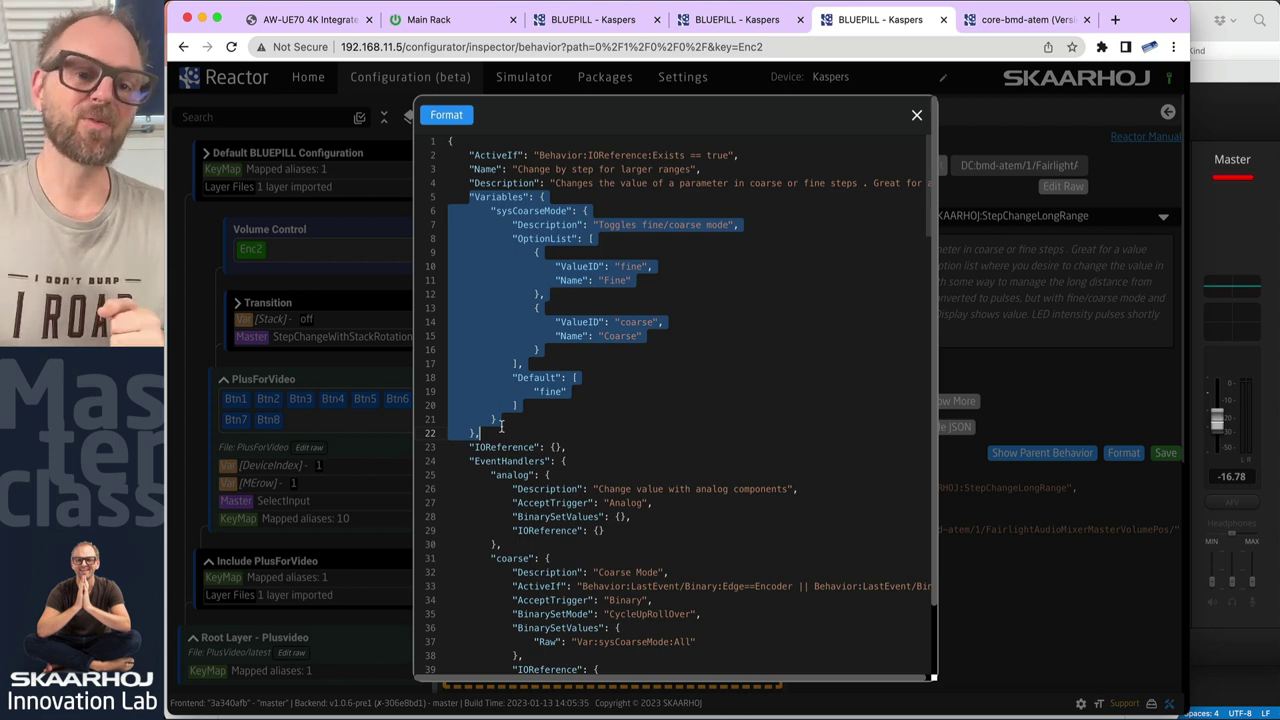
{"action": "left_click", "coordinate": [916, 115]}
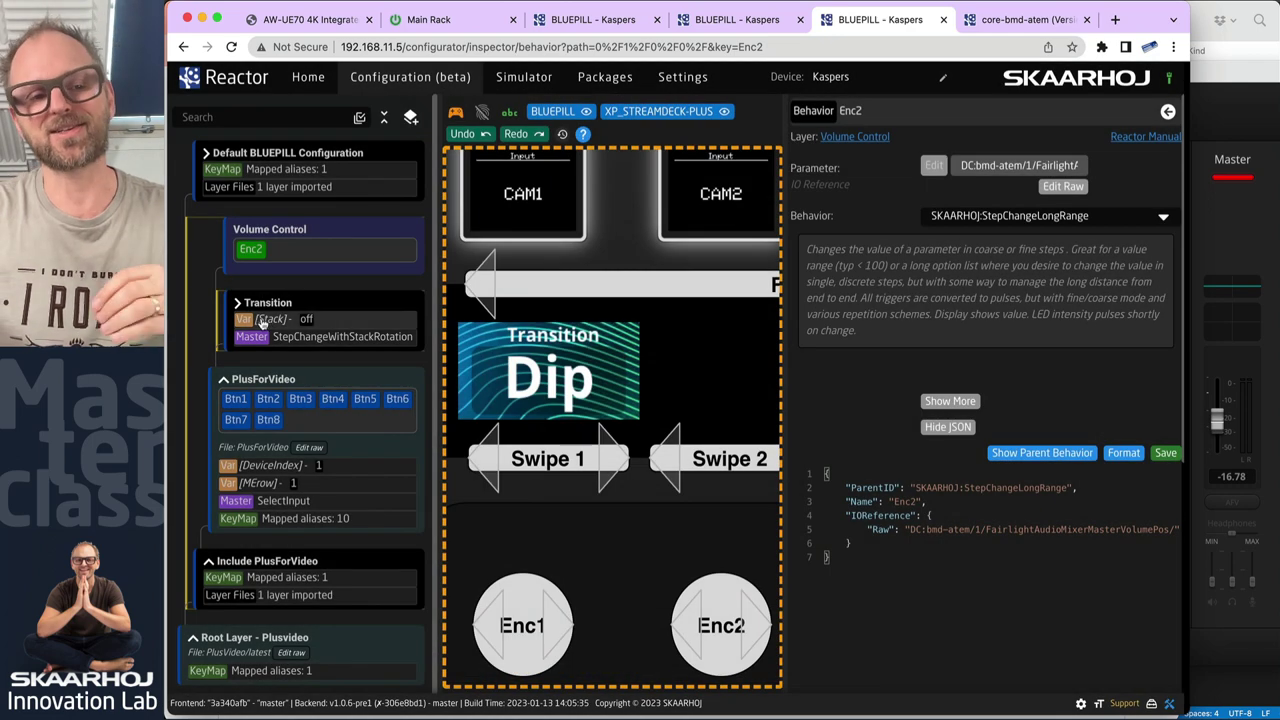
- Expand the Enc2 behavior's additional settings and look through its inherited feedback, event handlers and other properties
{"action": "left_click", "coordinate": [929, 420]}
{"action": "scroll", "coordinate": [985, 450], "scroll_direction": "down", "scroll_amount": 5}
{"action": "scroll", "coordinate": [862, 524], "scroll_direction": "down", "scroll_amount": 10}
{"action": "scroll", "coordinate": [864, 518], "scroll_direction": "up", "scroll_amount": 7}
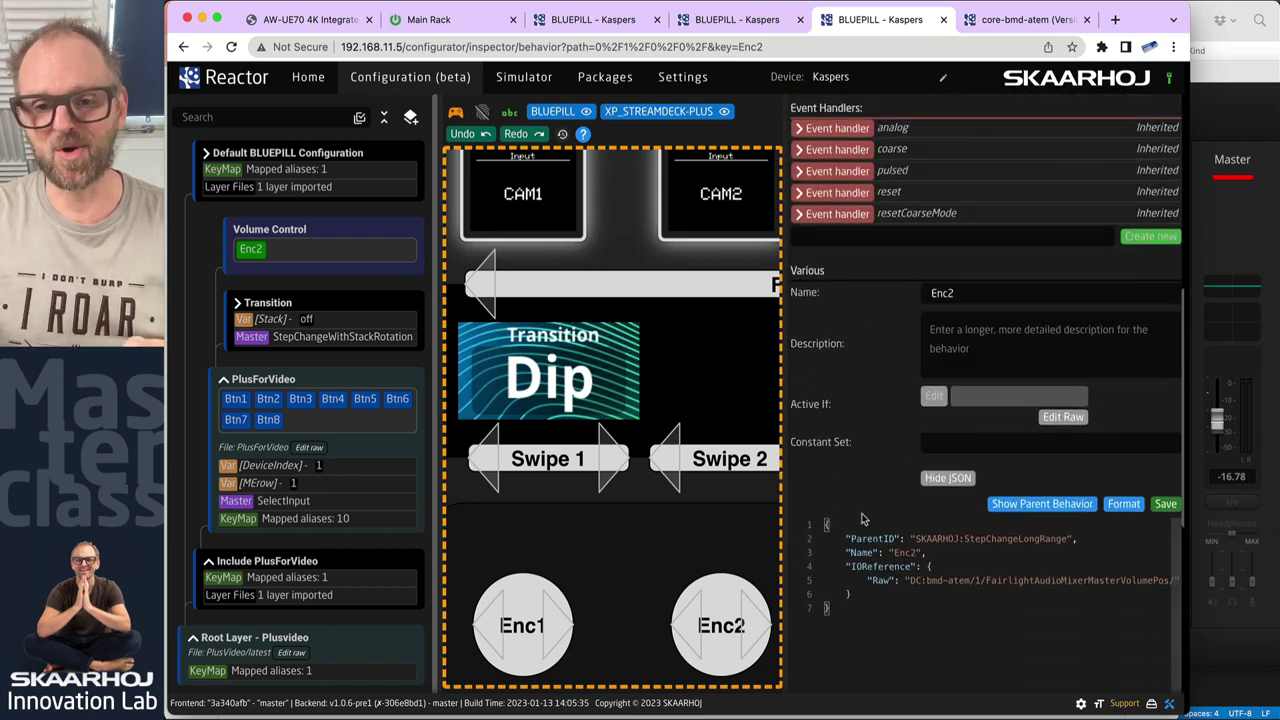
{"action": "scroll", "coordinate": [862, 518], "scroll_direction": "up", "scroll_amount": 2}
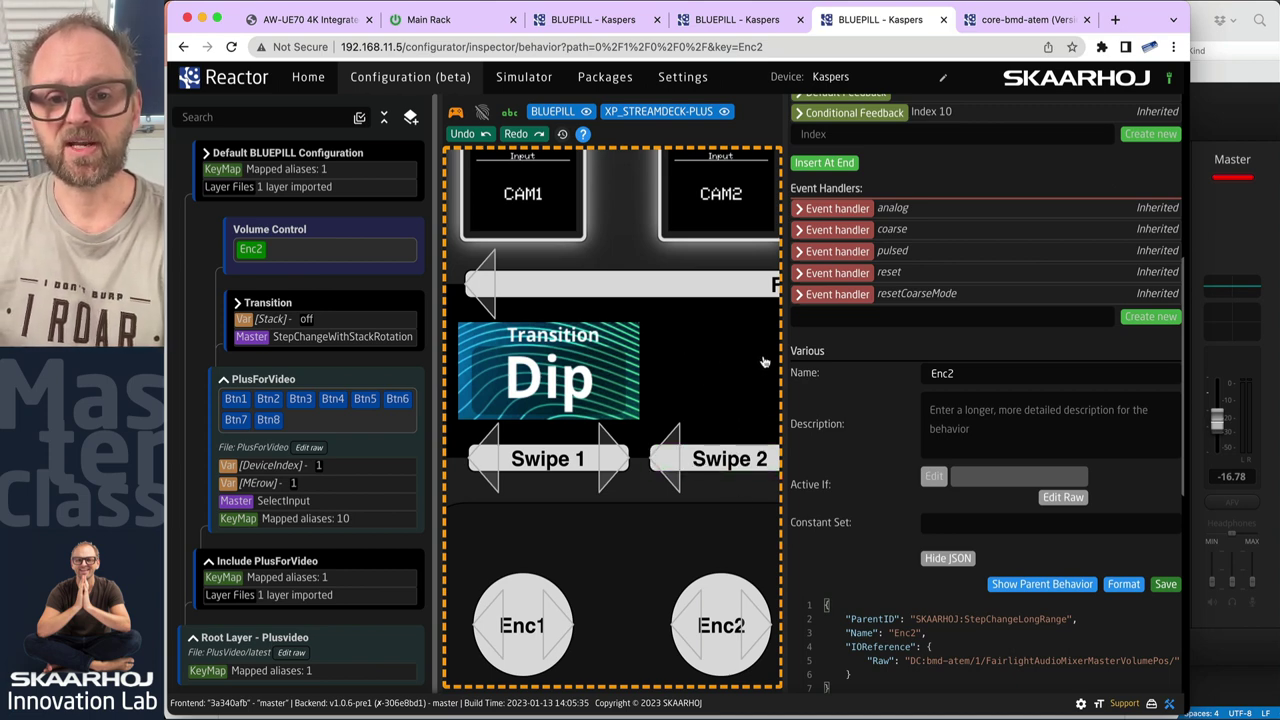
{"action": "scroll", "coordinate": [760, 360], "scroll_direction": "right", "scroll_amount": 3}
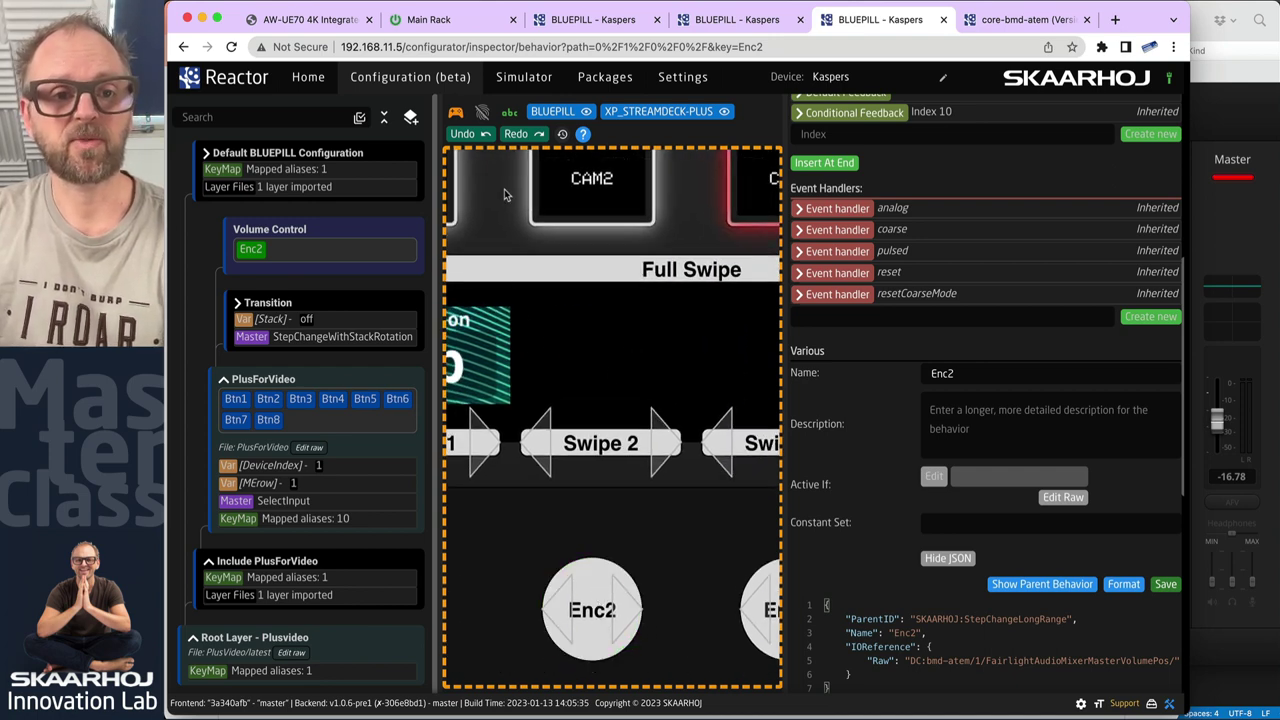
- Copy the FeedbackDefault block from the JSON of Disp1 in the Transition layer's Type sublayer, and select the Volume Control layer
{"action": "left_click", "coordinate": [238, 303]}
{"action": "left_click", "coordinate": [270, 615]}
{"action": "scroll", "coordinate": [268, 560], "scroll_direction": "down", "scroll_amount": 3}
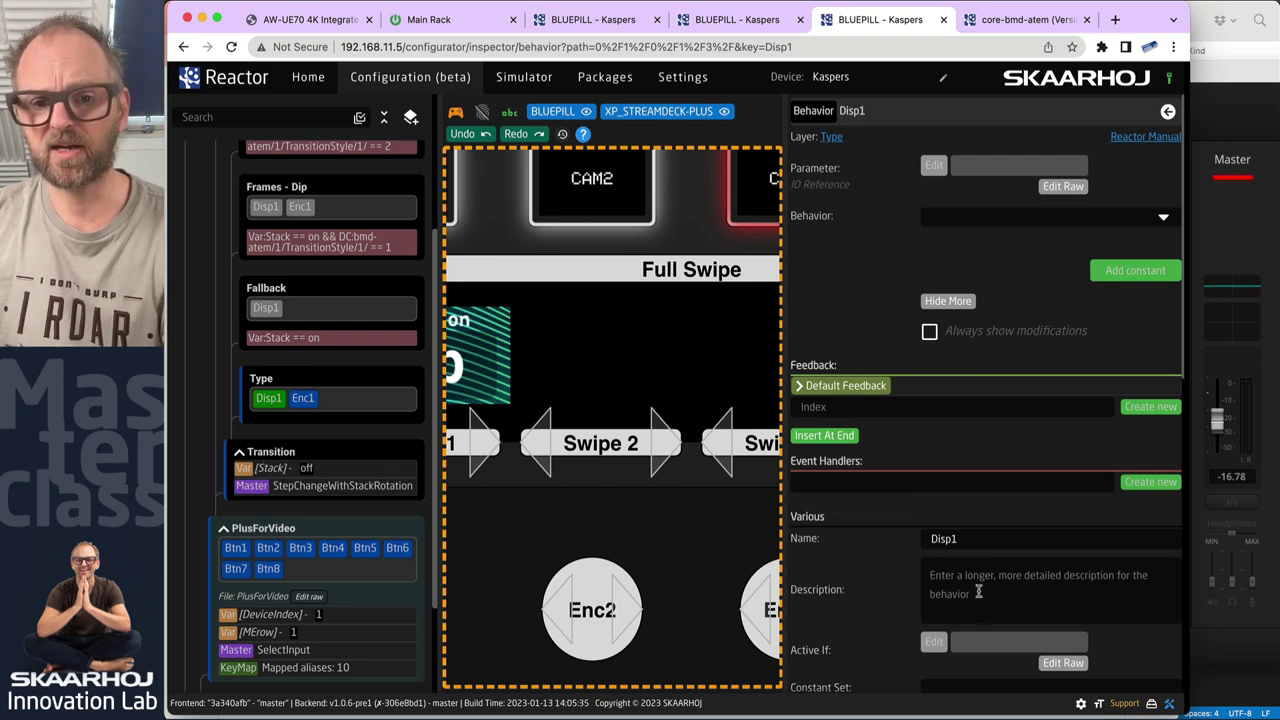
{"action": "scroll", "coordinate": [996, 612], "scroll_direction": "down", "scroll_amount": 8}
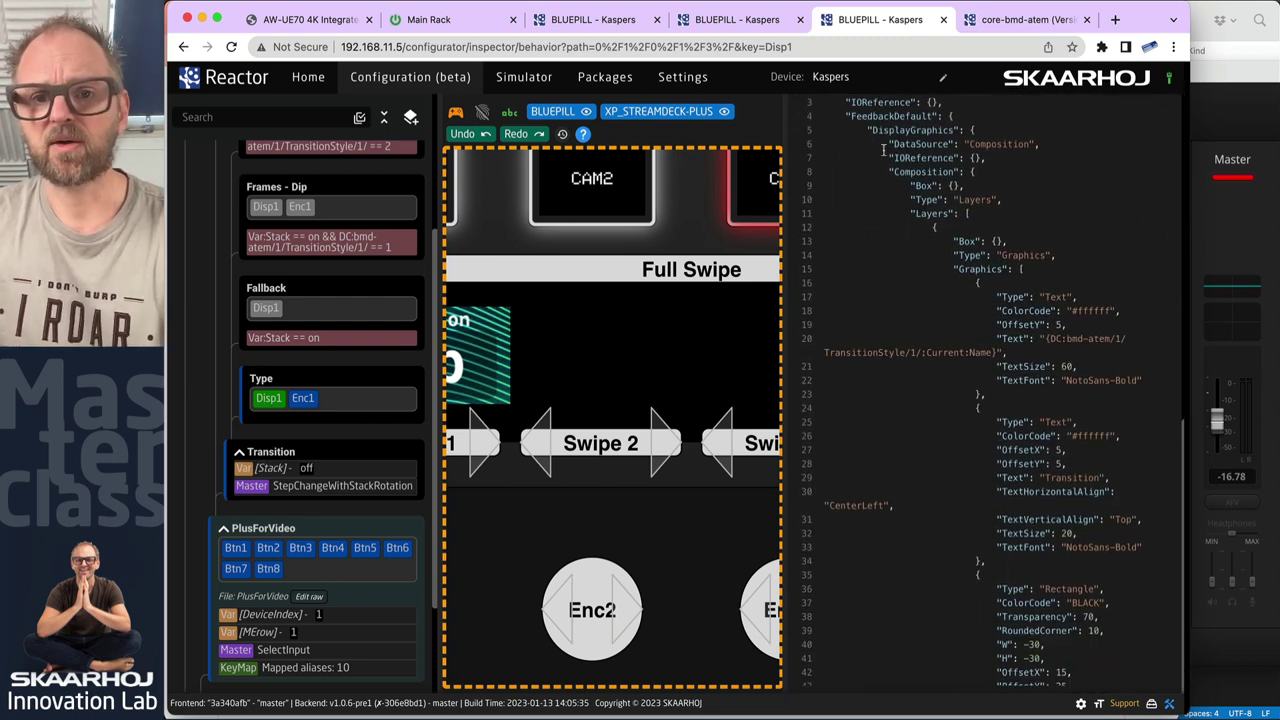
{"action": "scroll", "coordinate": [883, 150], "scroll_direction": "up", "scroll_amount": 2}
{"action": "left_click", "coordinate": [819, 184]}
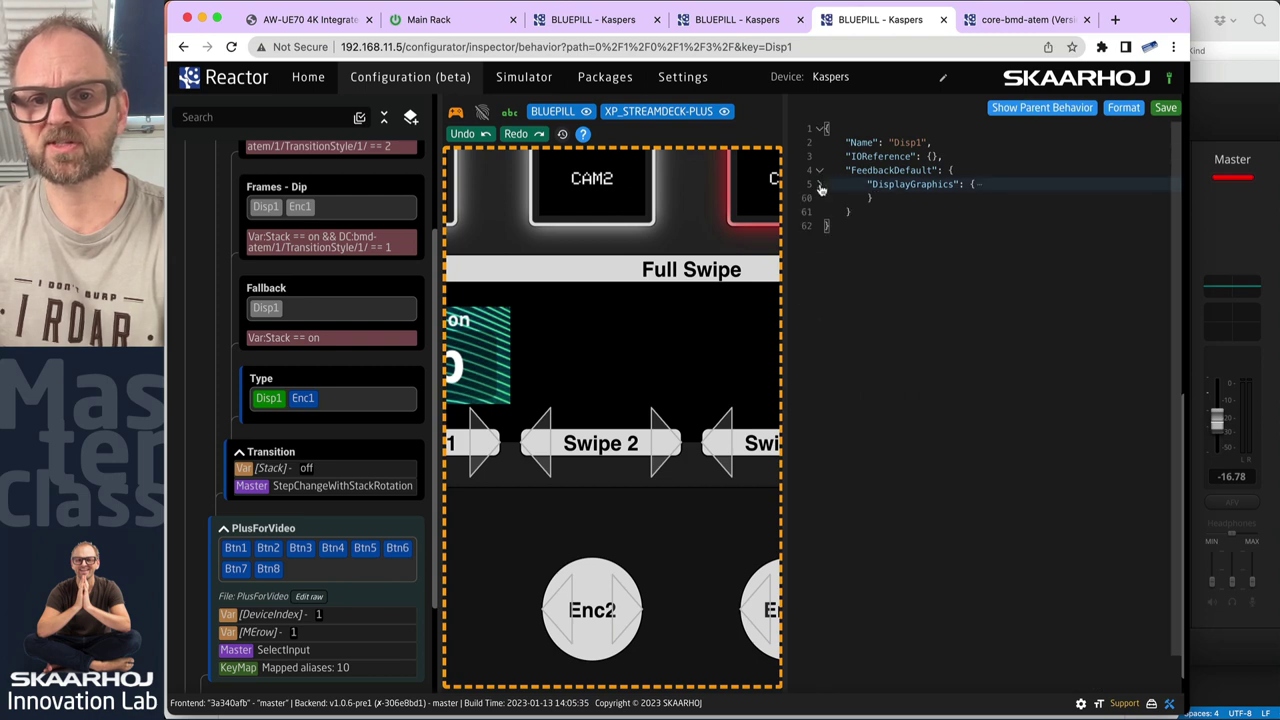
{"action": "left_click_drag", "start_coordinate": [855, 211], "coordinate": [835, 172]}
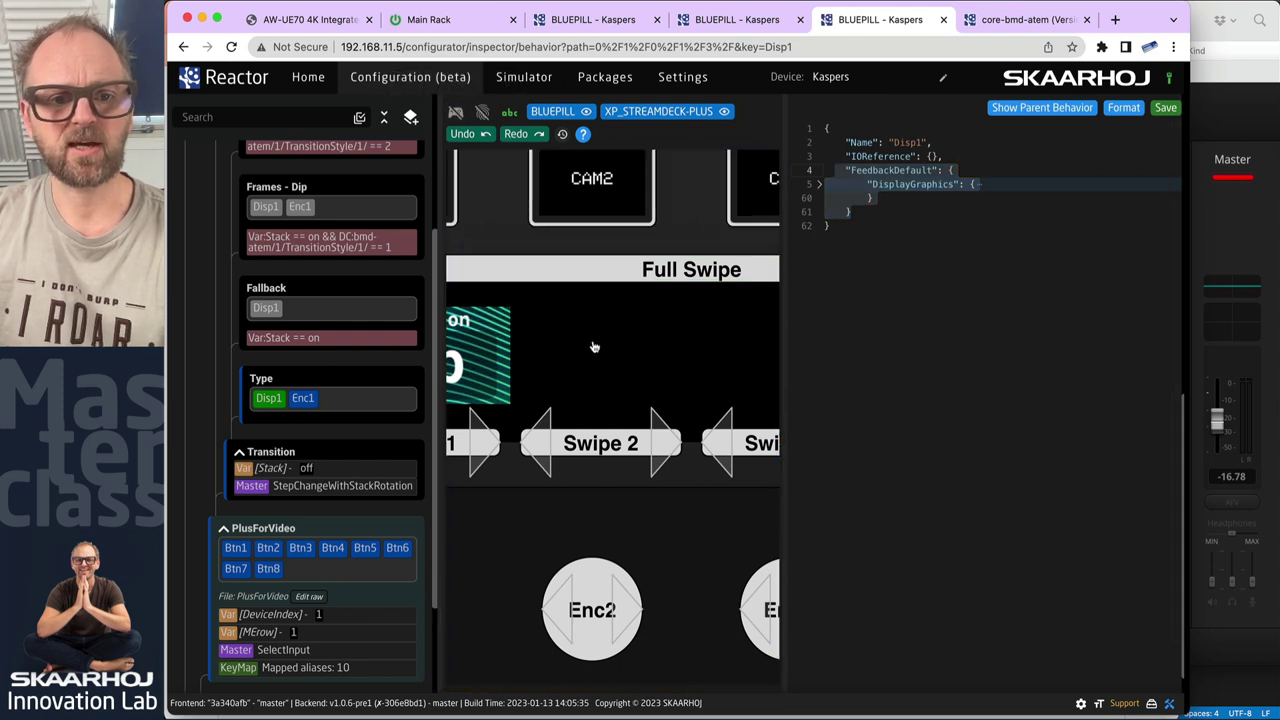
{"action": "scroll", "coordinate": [321, 215], "scroll_direction": "up", "scroll_amount": 4}
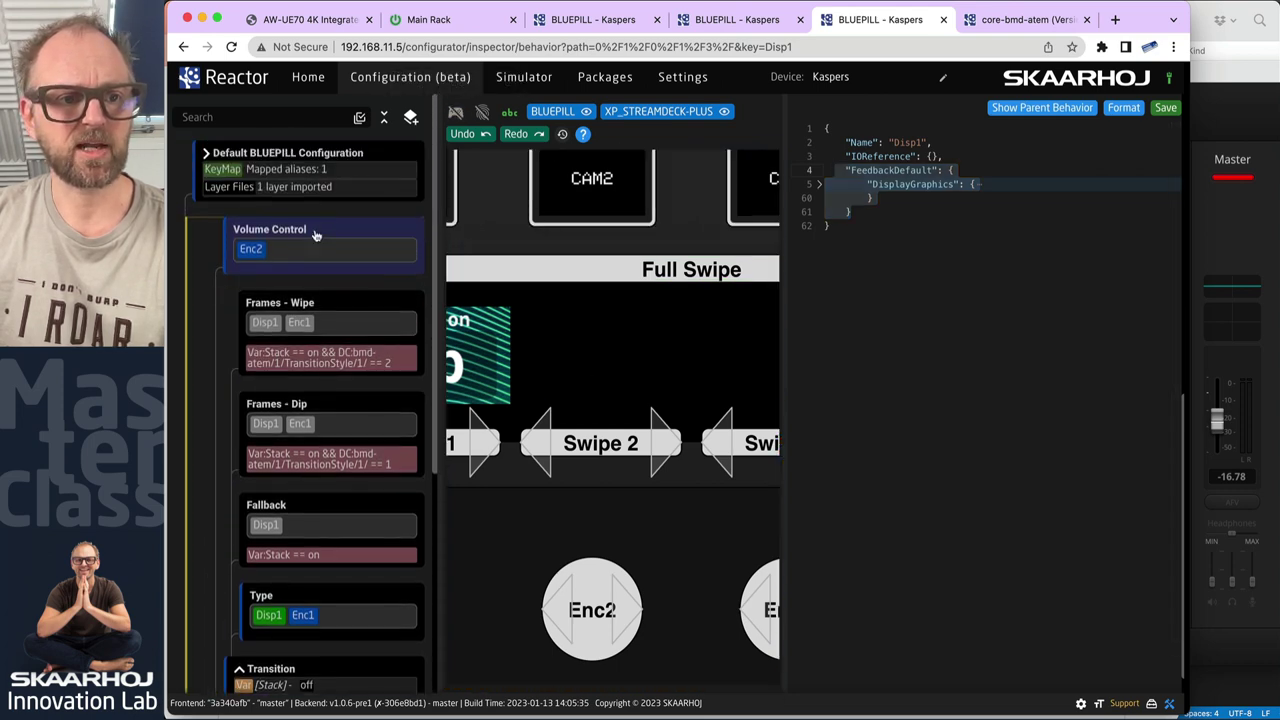
{"action": "left_click", "coordinate": [306, 250]}
{"action": "right_click", "coordinate": [607, 347]}
{"action": "left_click", "coordinate": [645, 354]}
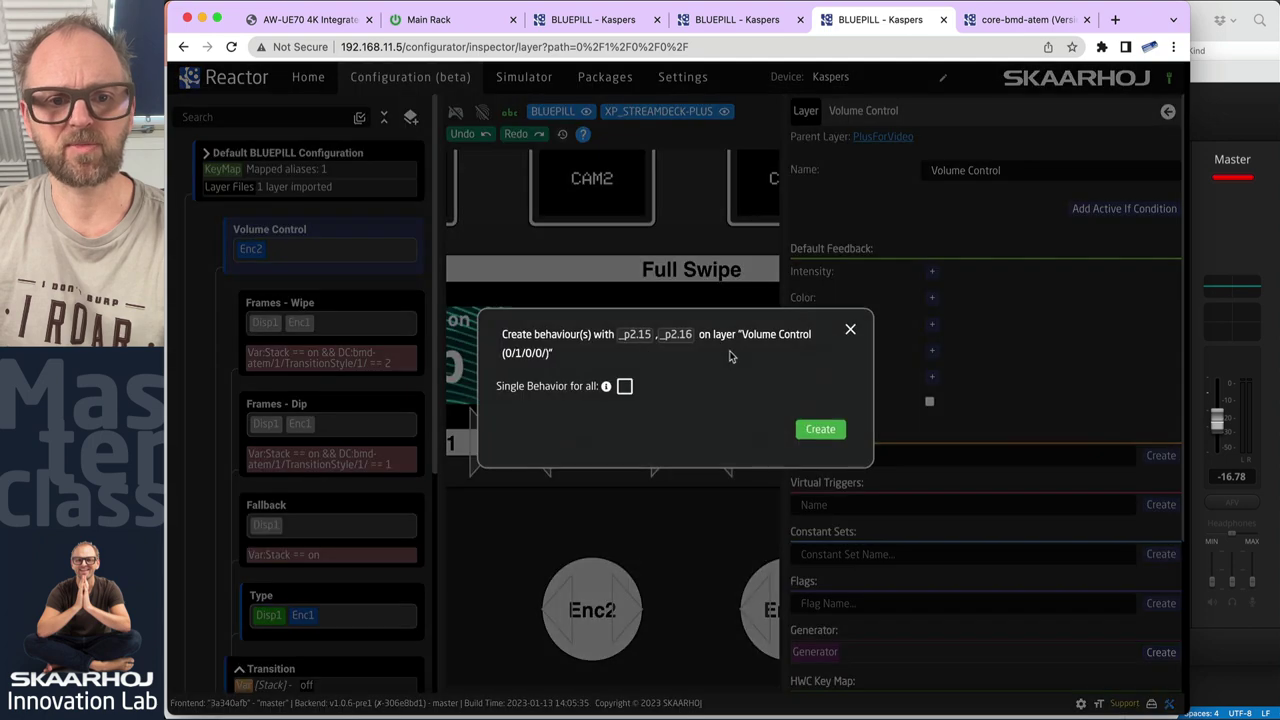
{"action": "left_click", "coordinate": [850, 330]}
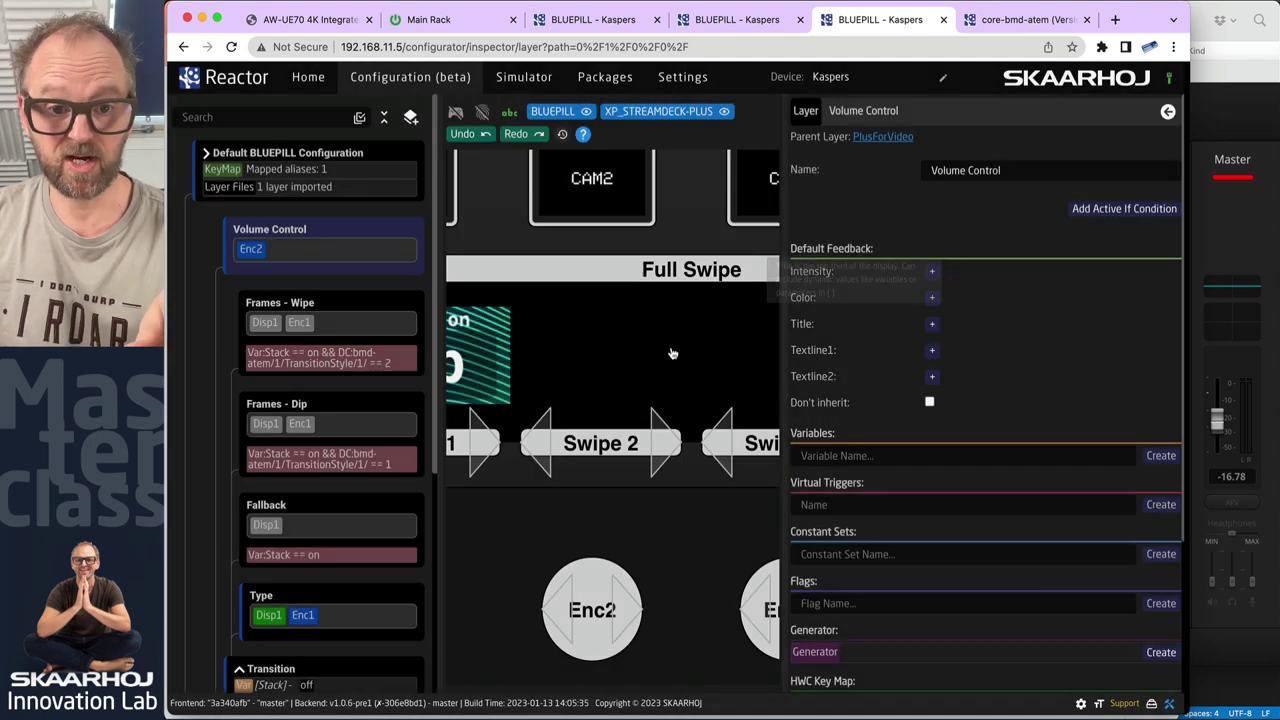
- Clear the component selection and create a behavior for only the second display (_p2.16) on the Volume Control layer
{"action": "left_click", "coordinate": [615, 405]}
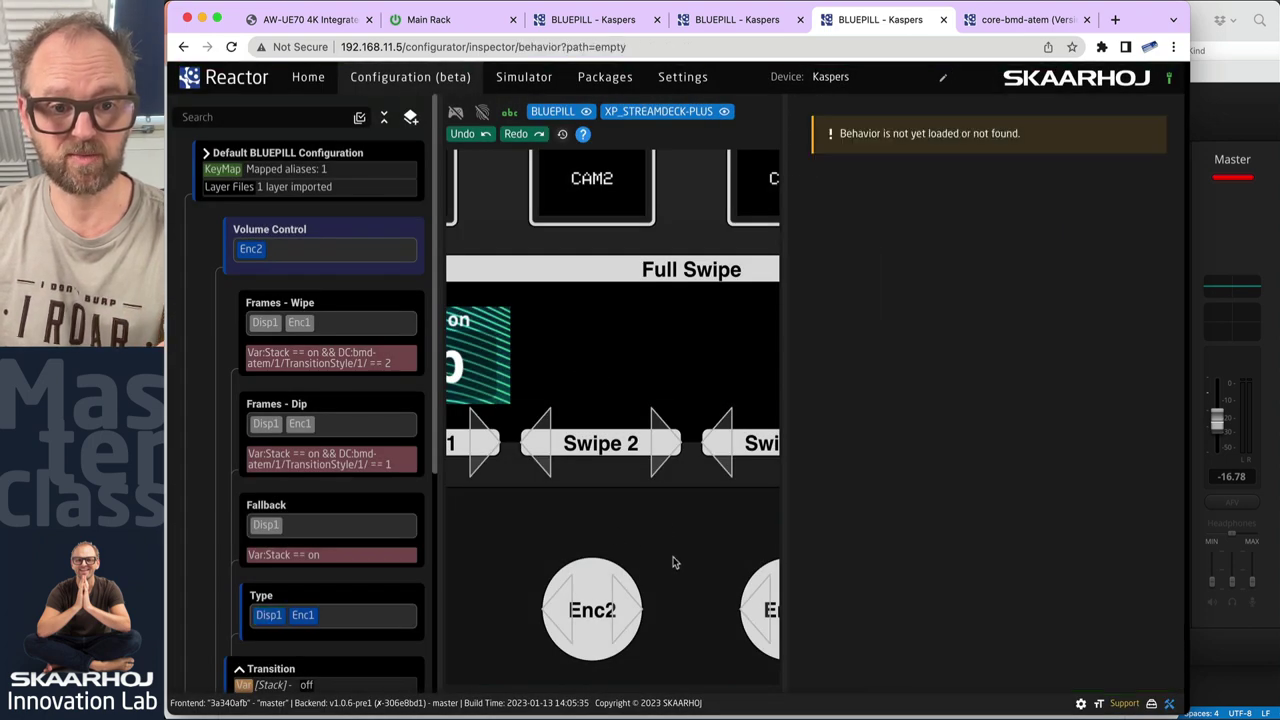
{"action": "right_click", "coordinate": [594, 350]}
{"action": "left_click", "coordinate": [618, 362]}
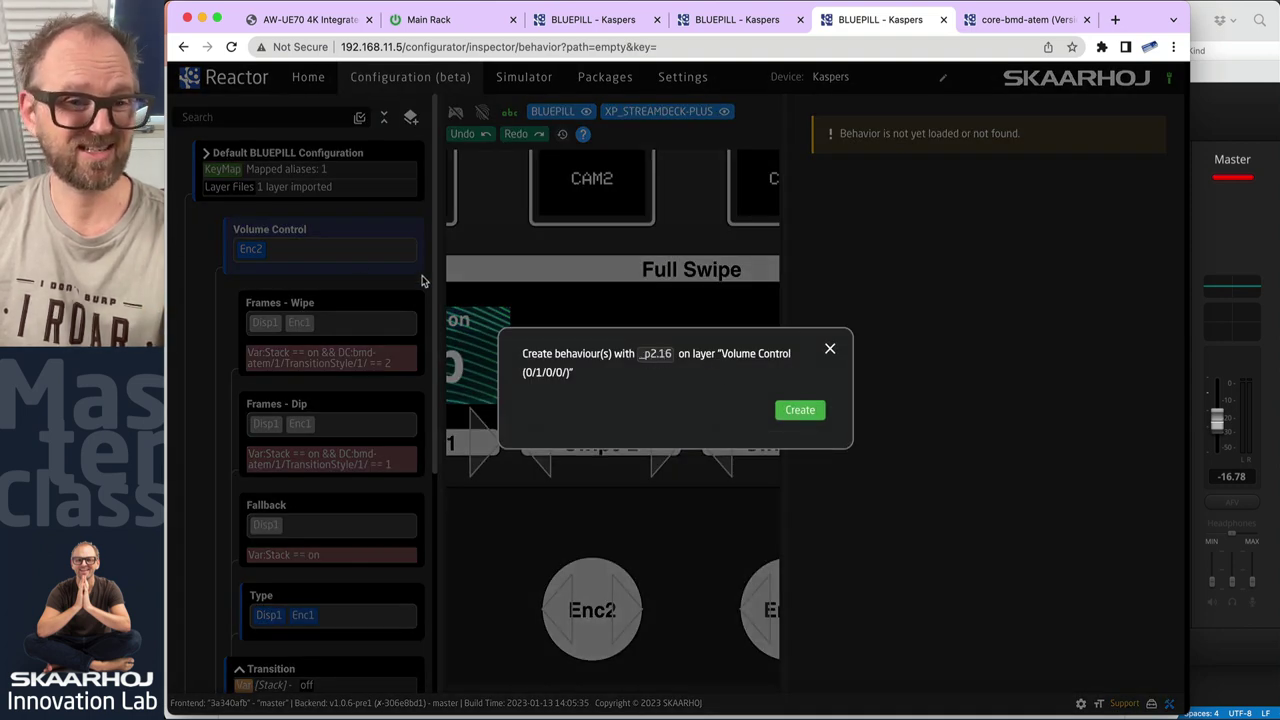
{"action": "left_click", "coordinate": [800, 411]}
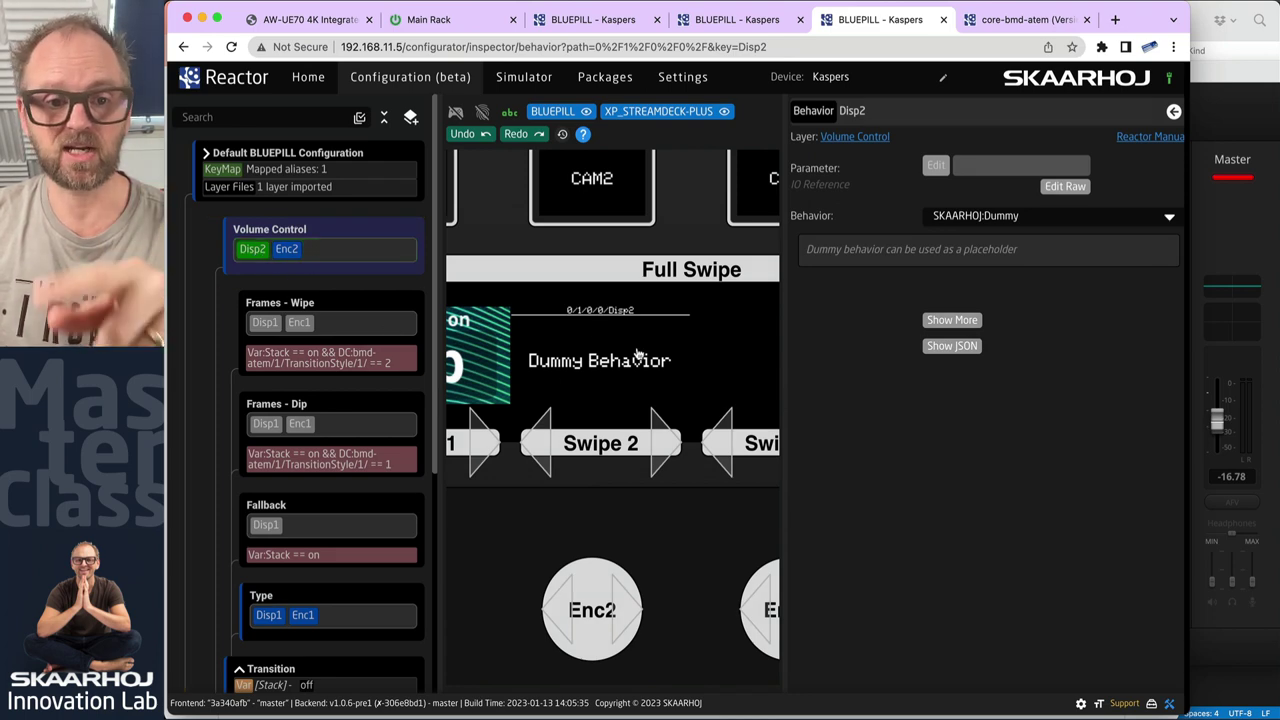
- Paste the copied FeedbackDefault block after IOReference in Disp2's JSON, save it and format the code
{"action": "left_click", "coordinate": [958, 346]}
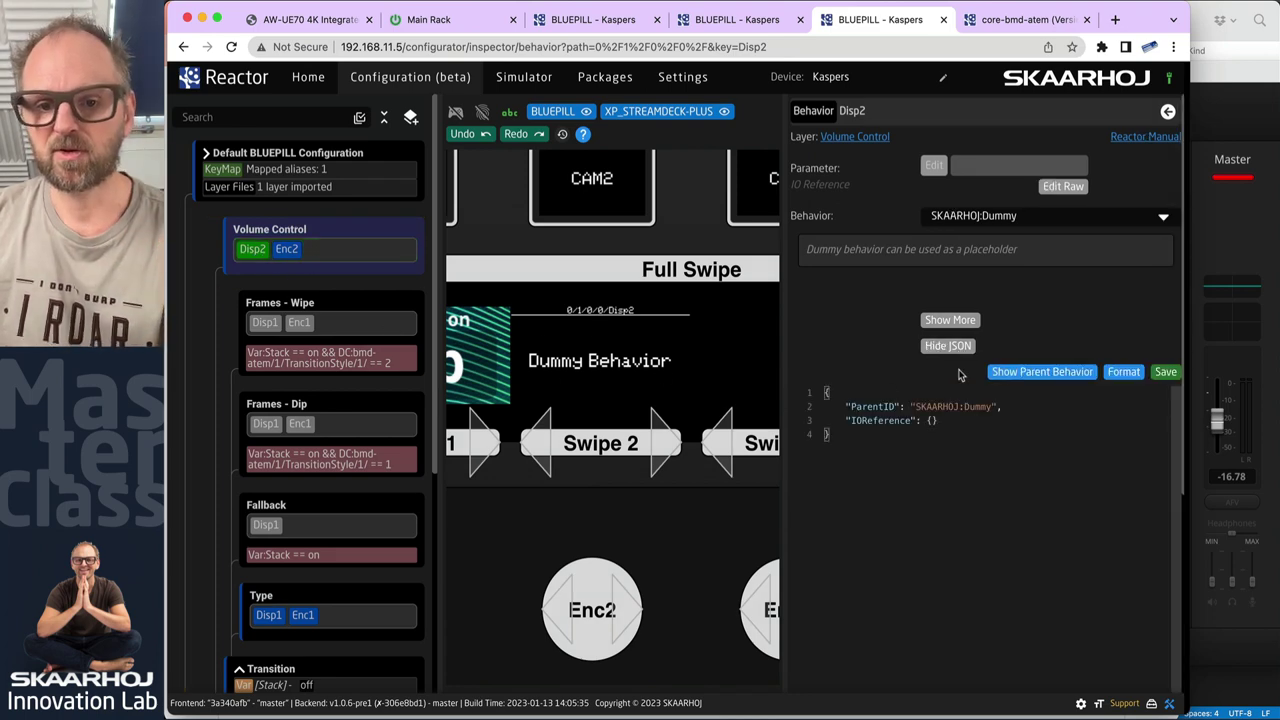
{"action": "left_click", "coordinate": [933, 421]}
{"action": "key", "text": "Return"}
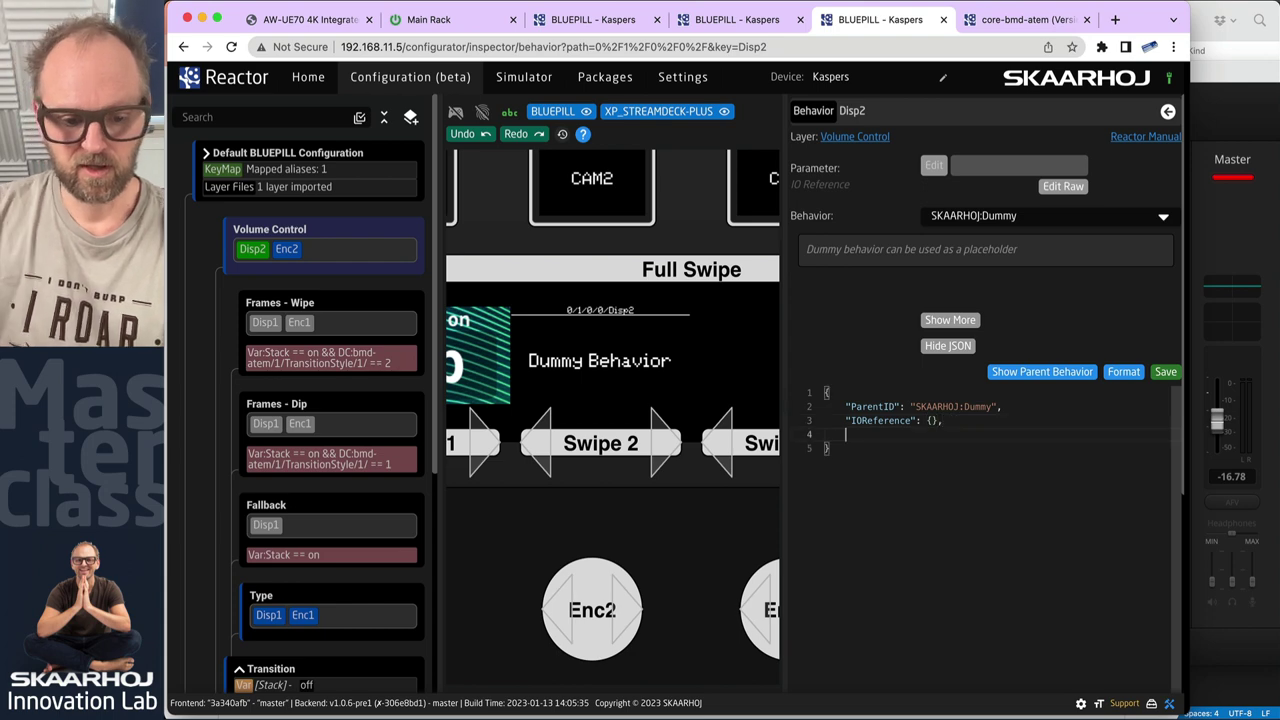
{"action": "key", "text": "ctrl+v"}
{"action": "left_click", "coordinate": [1165, 371]}
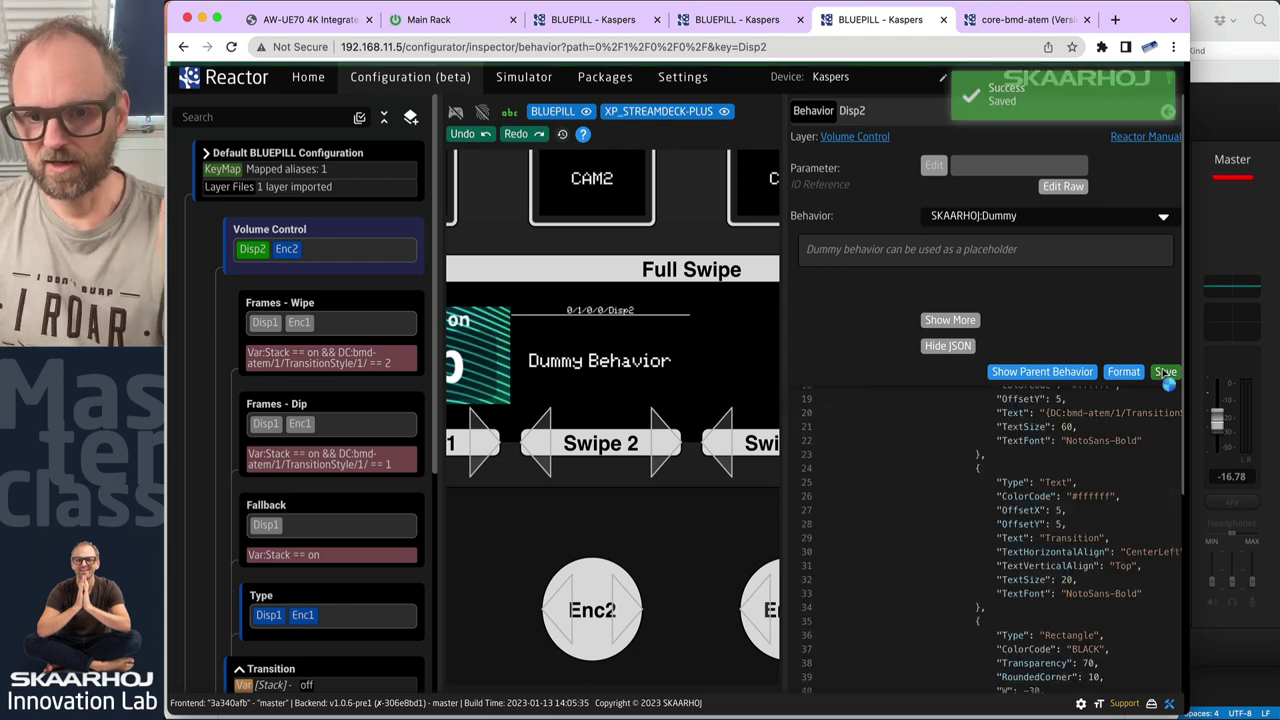
{"action": "left_click", "coordinate": [1122, 372]}
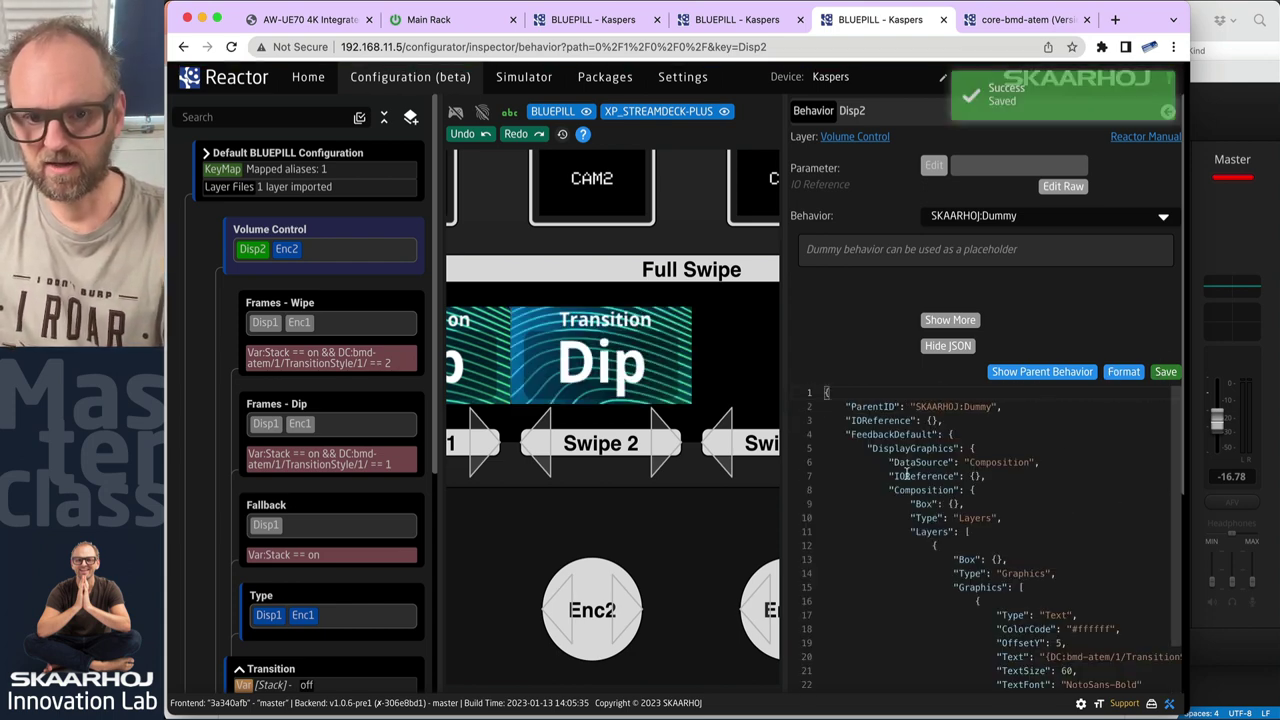
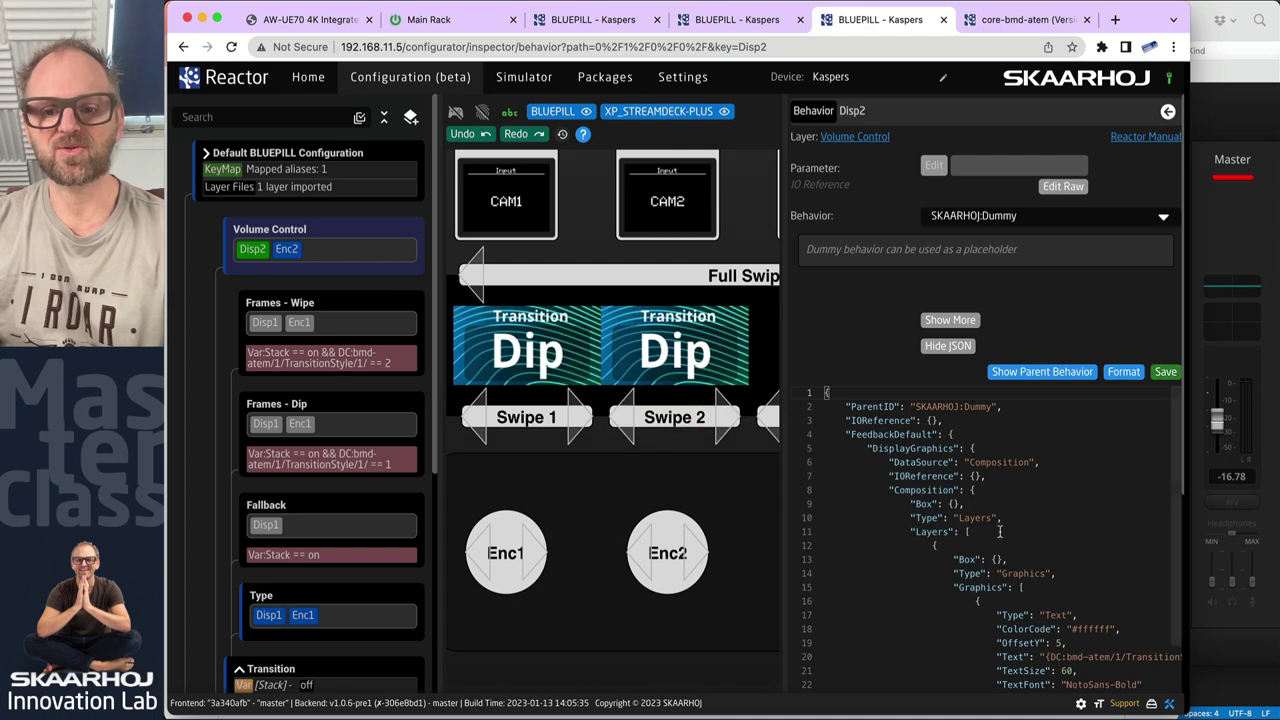
- Delete the Graphics layer with its texts and rectangle from Disp2's composition, keeping only the Image layer, and save
{"action": "scroll", "coordinate": [980, 511], "scroll_direction": "down", "scroll_amount": 3}
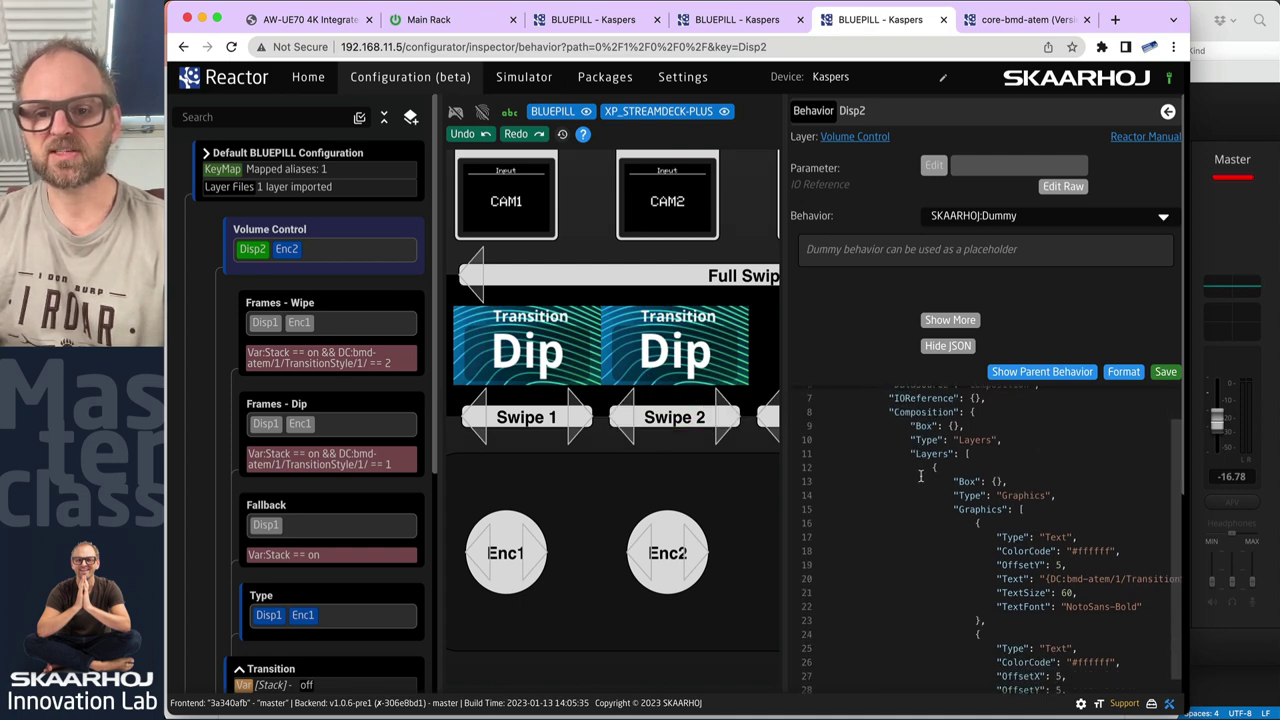
{"action": "left_click_drag", "start_coordinate": [934, 468], "coordinate": [952, 497]}
{"action": "scroll", "coordinate": [949, 511], "scroll_direction": "down", "scroll_amount": 10}
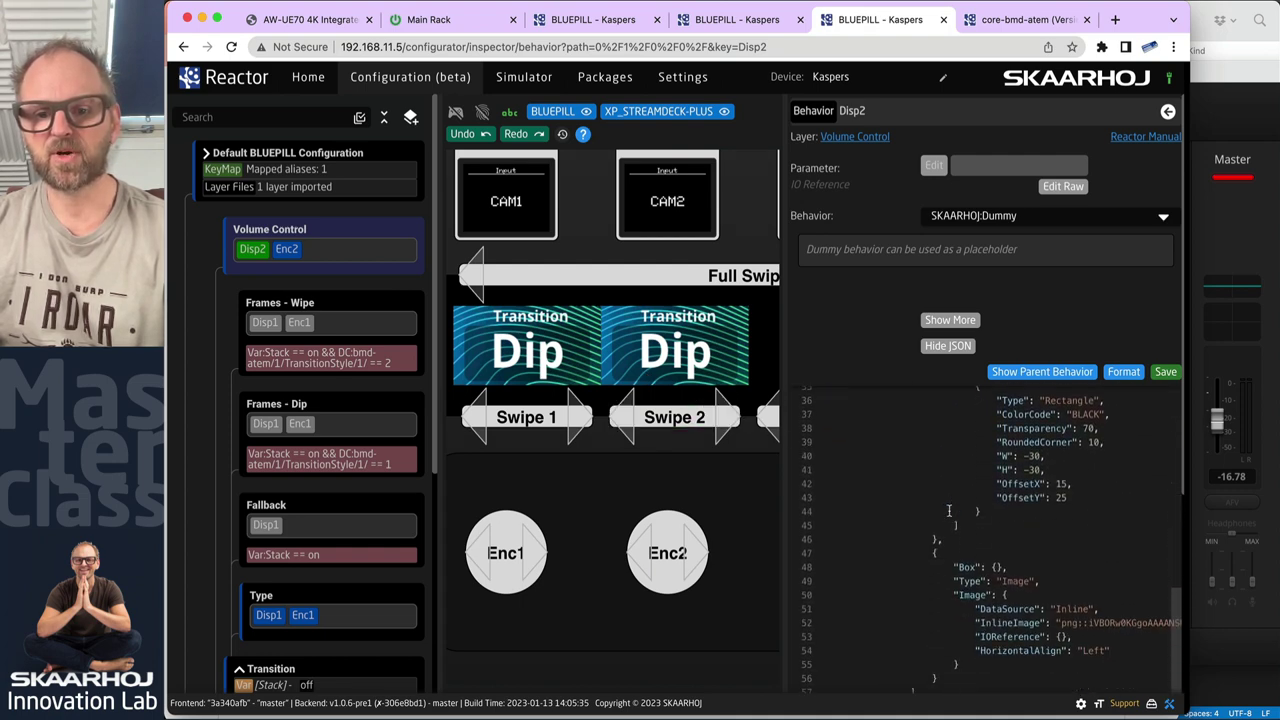
{"action": "left_click", "coordinate": [946, 539], "text": "shift"}
{"action": "key", "text": "BackSpace"}
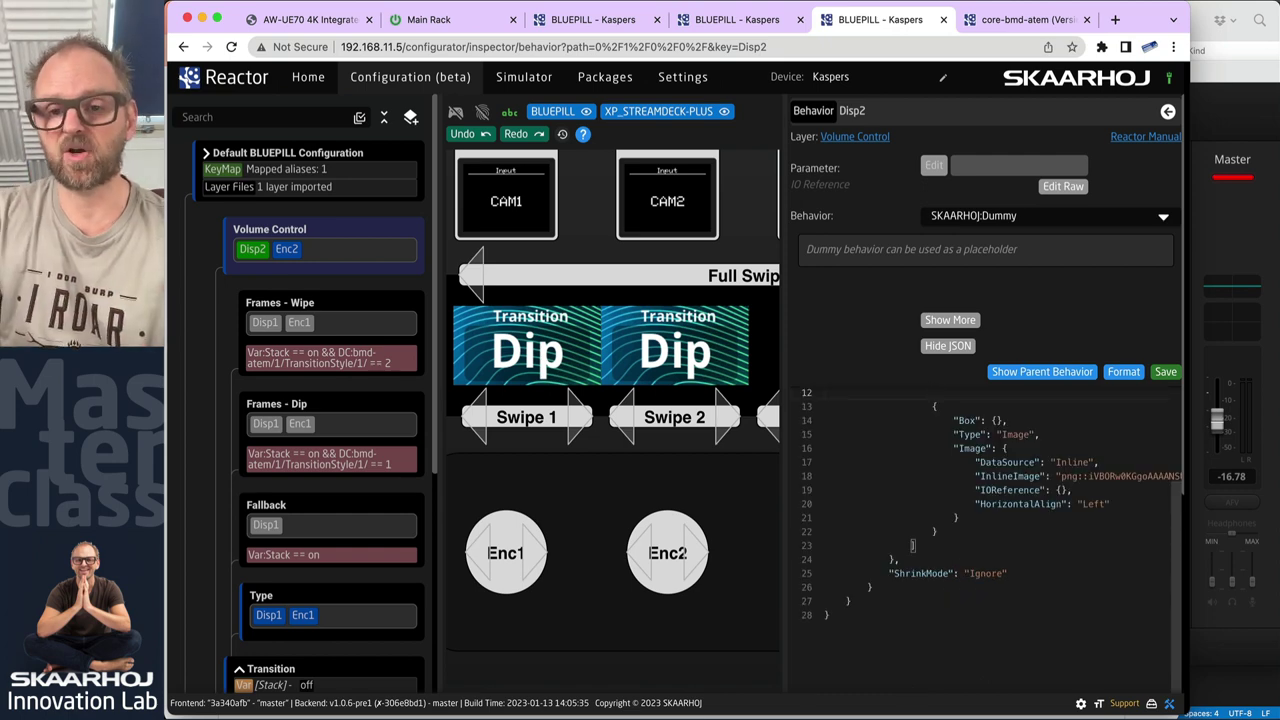
{"action": "left_click", "coordinate": [1131, 500]}
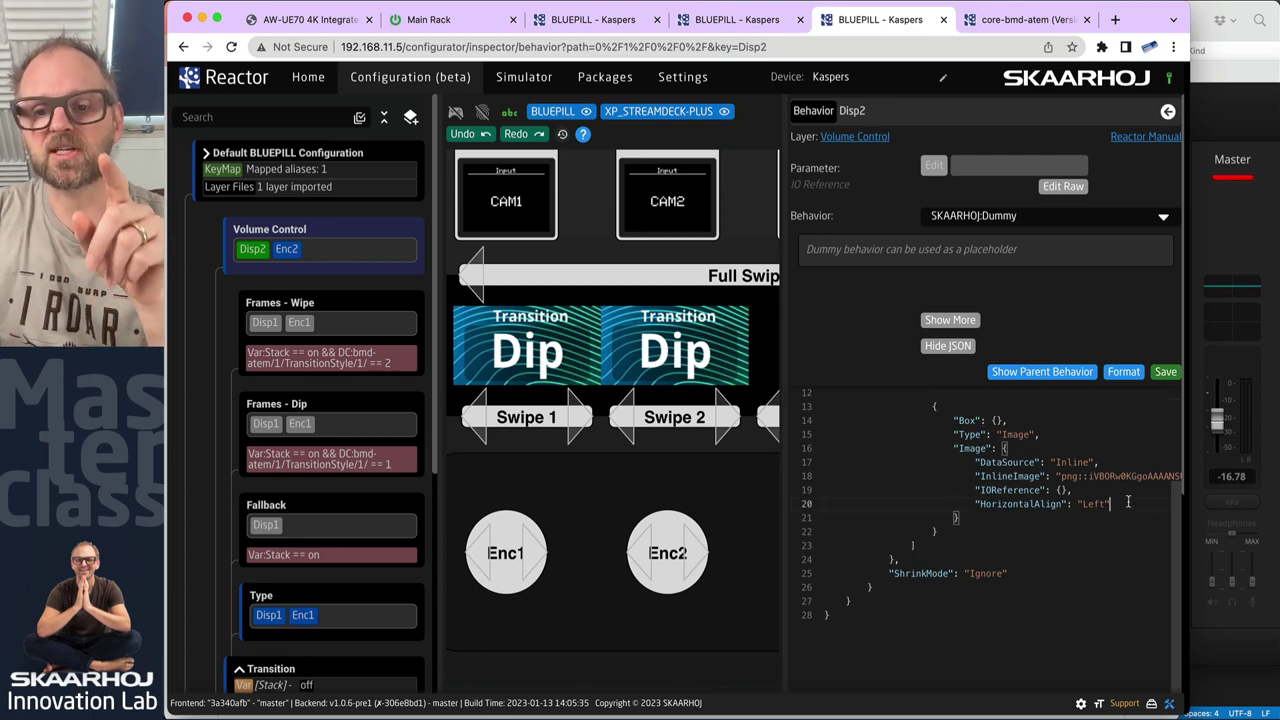
{"action": "left_click", "coordinate": [1166, 372]}
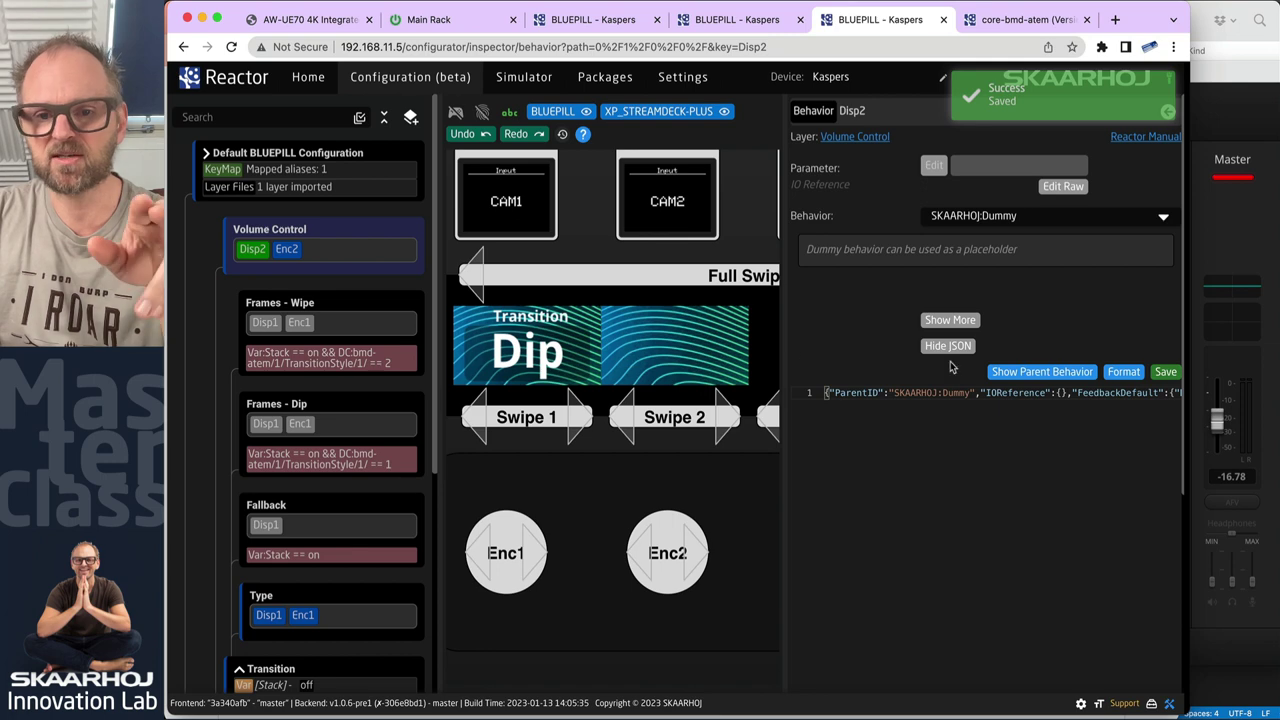
- Add an OffsetX property of 200 after HorizontalAlign in Disp2's Image layer and save the JSON
{"action": "left_click", "coordinate": [1120, 373]}
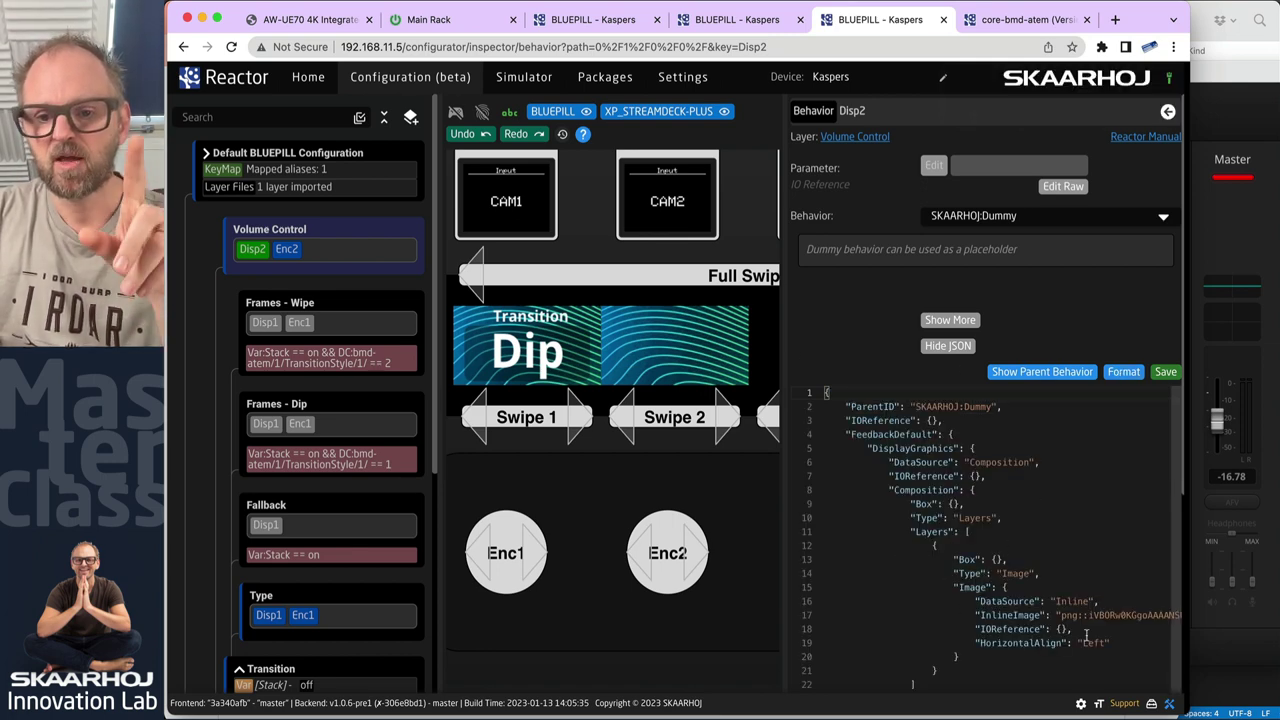
{"action": "left_click", "coordinate": [1126, 643]}
{"action": "type", "text": ","}
{"action": "key", "text": "Return"}
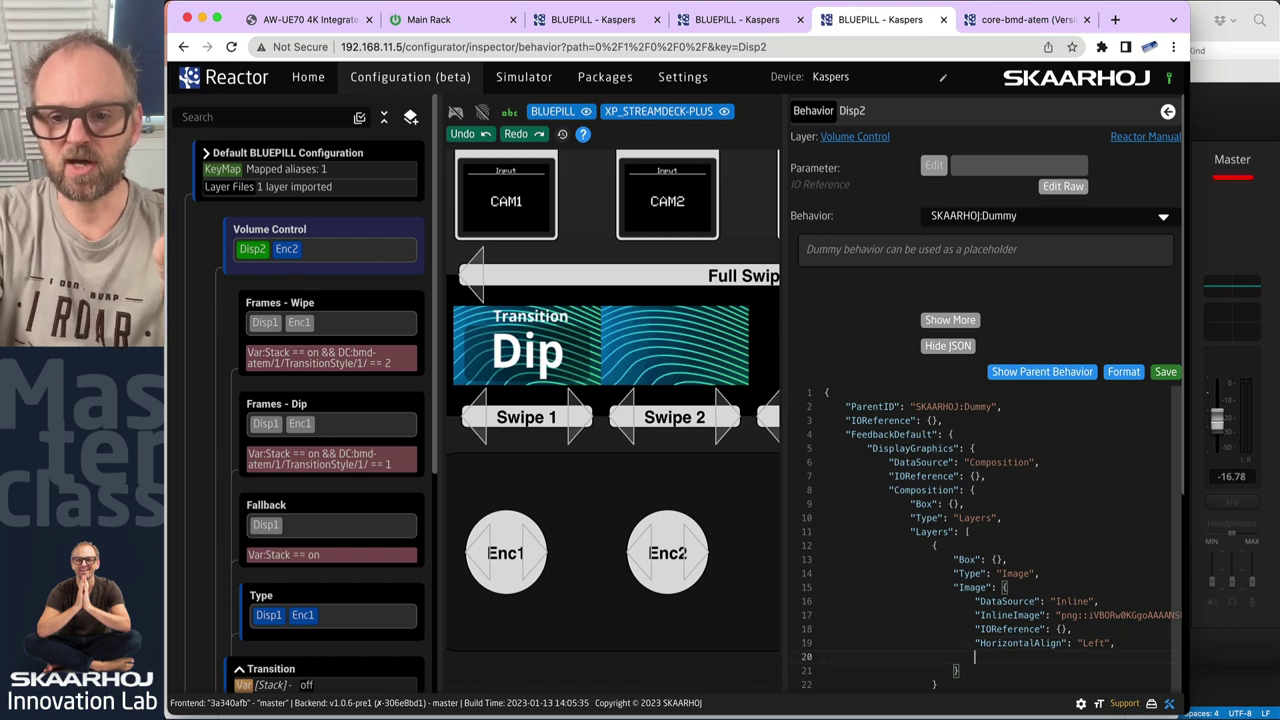
{"action": "key", "text": "ctrl+space"}
{"action": "type", "text": "o"}
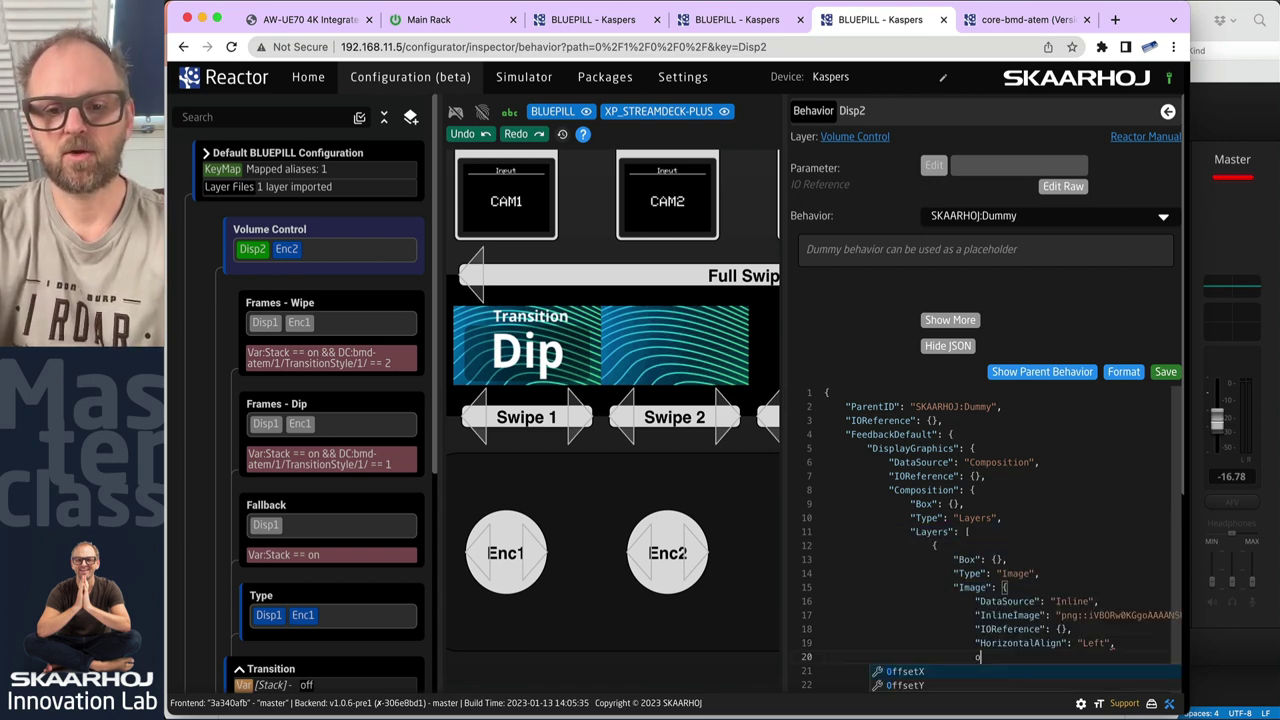
{"action": "type", "text": "ffset"}
{"action": "key", "text": "Return"}
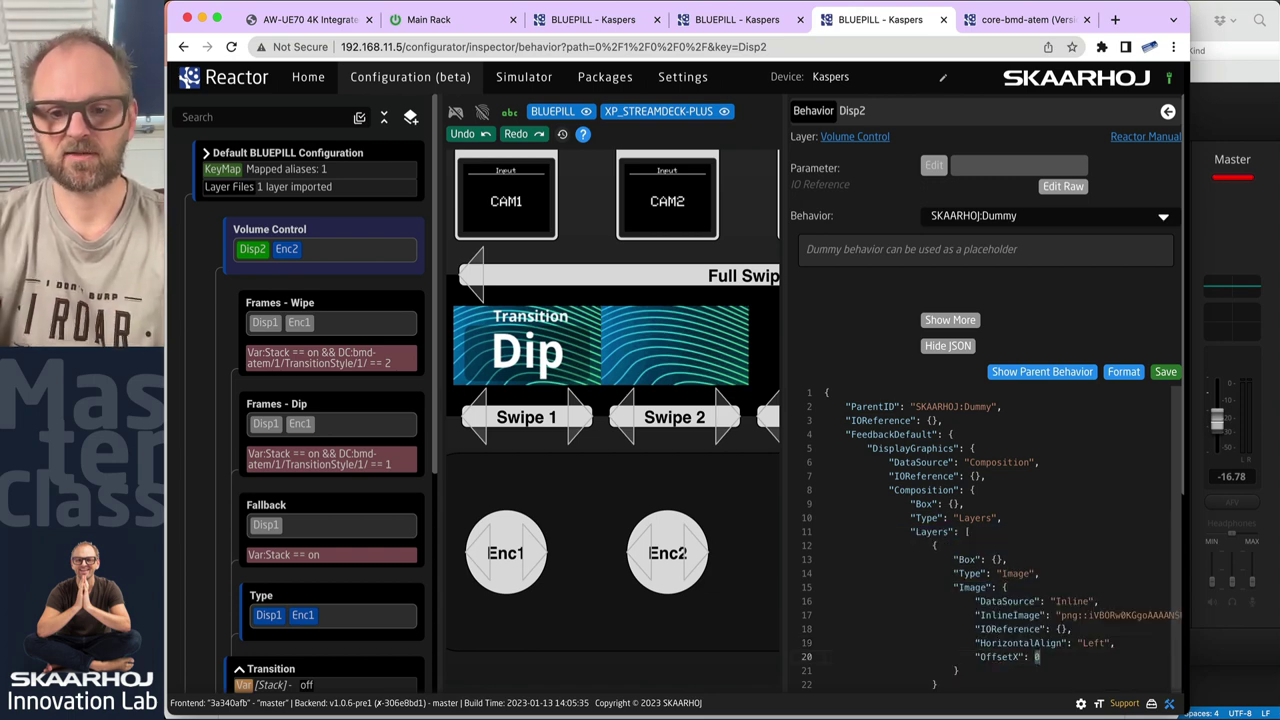
{"action": "type", "text": "20"}
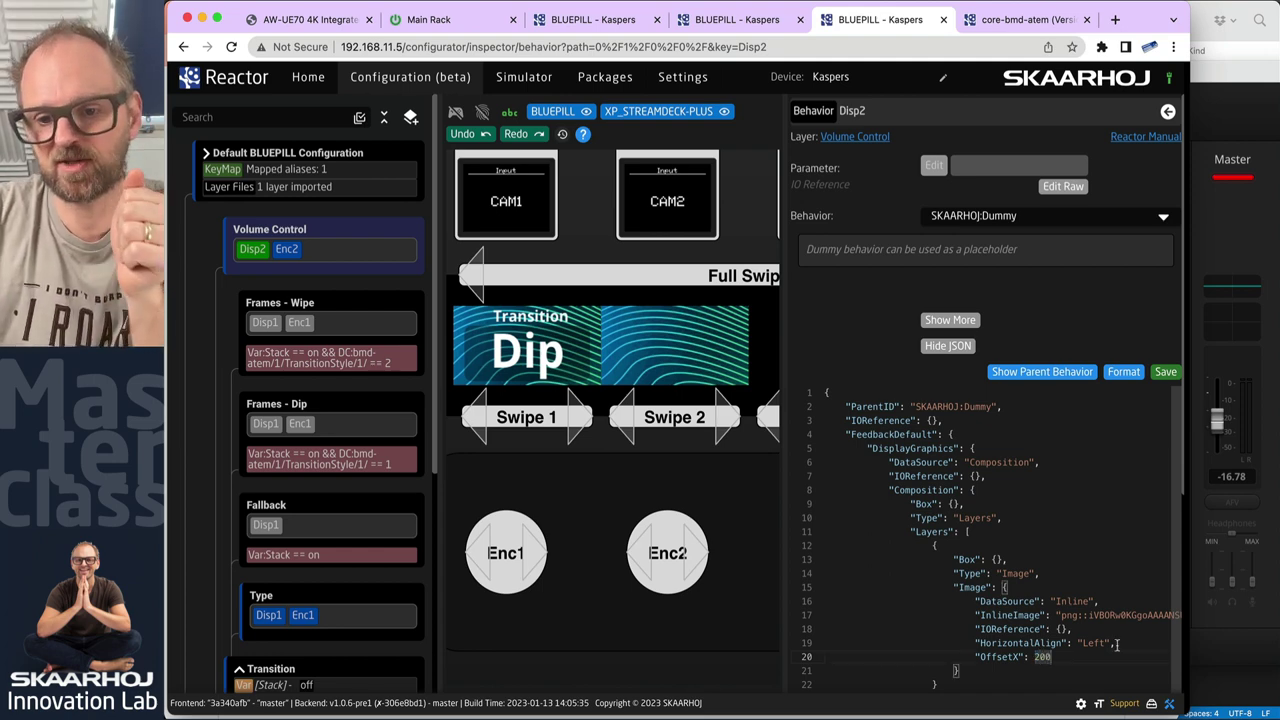
{"action": "left_click", "coordinate": [1165, 373]}
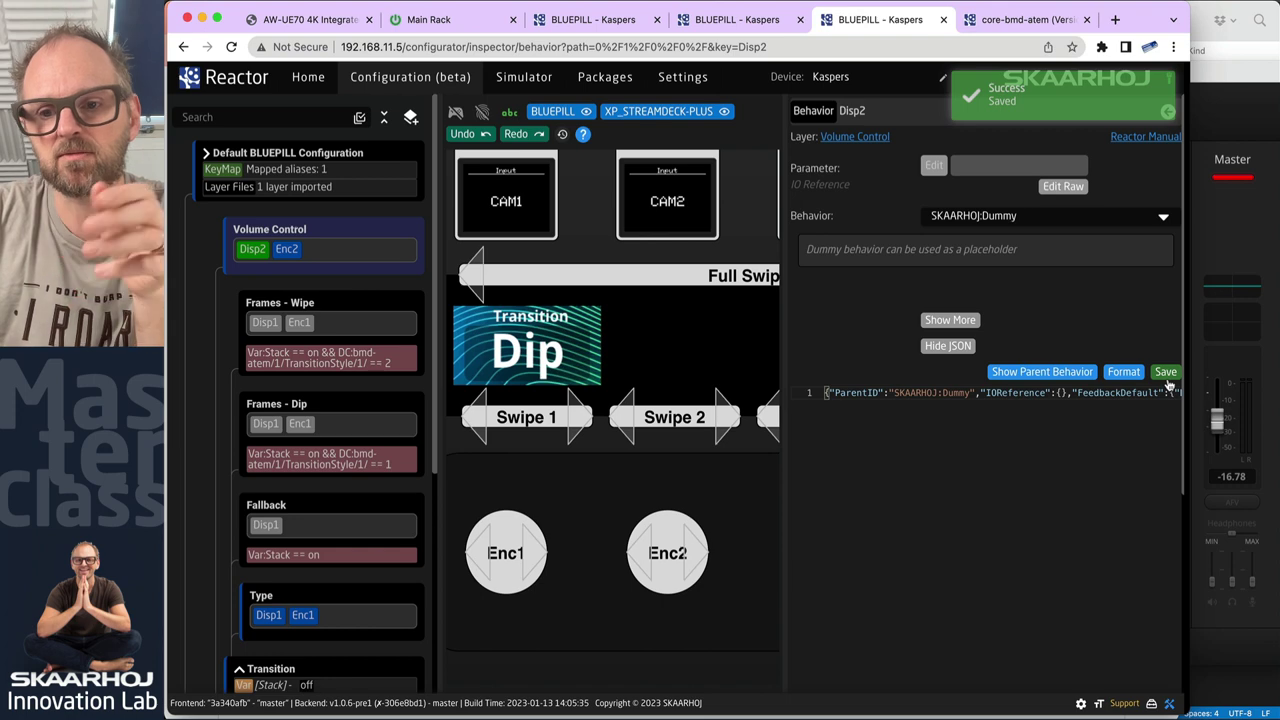
- Set the OffsetX of Disp2's image to -200 and save the JSON
{"action": "left_click", "coordinate": [1125, 373]}
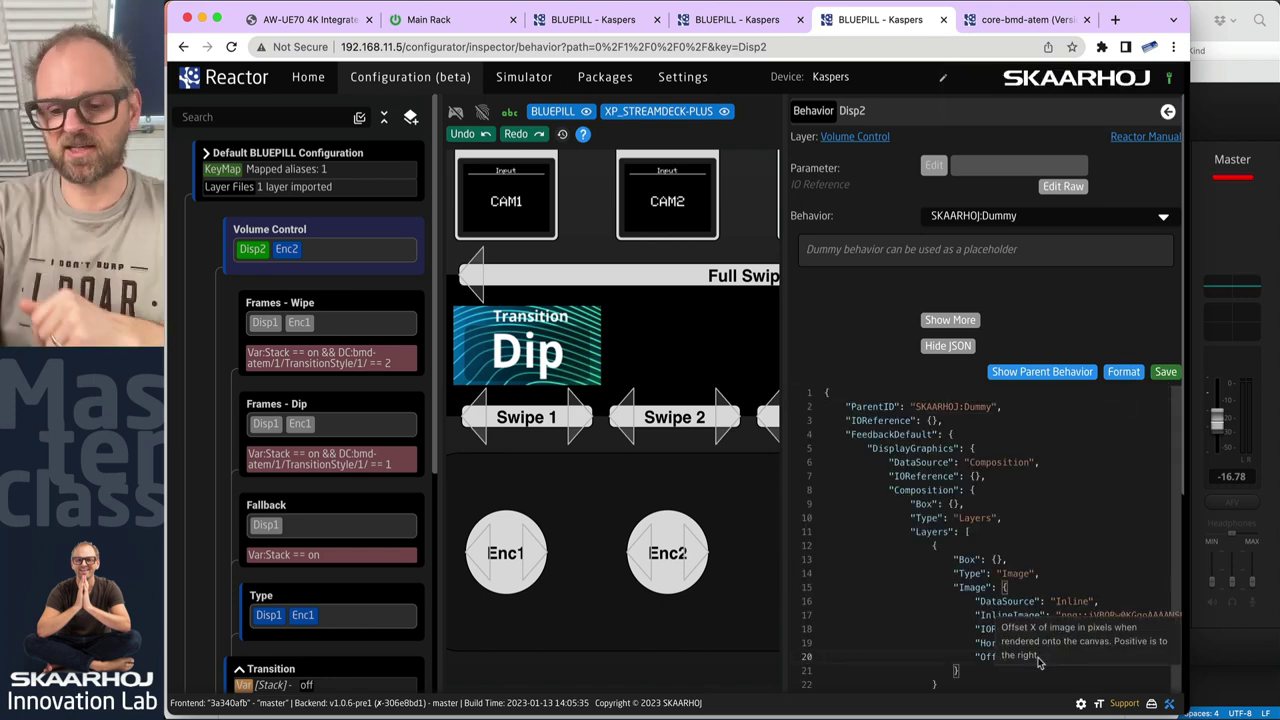
{"action": "left_click", "coordinate": [1035, 657]}
{"action": "type", "text": "-"}
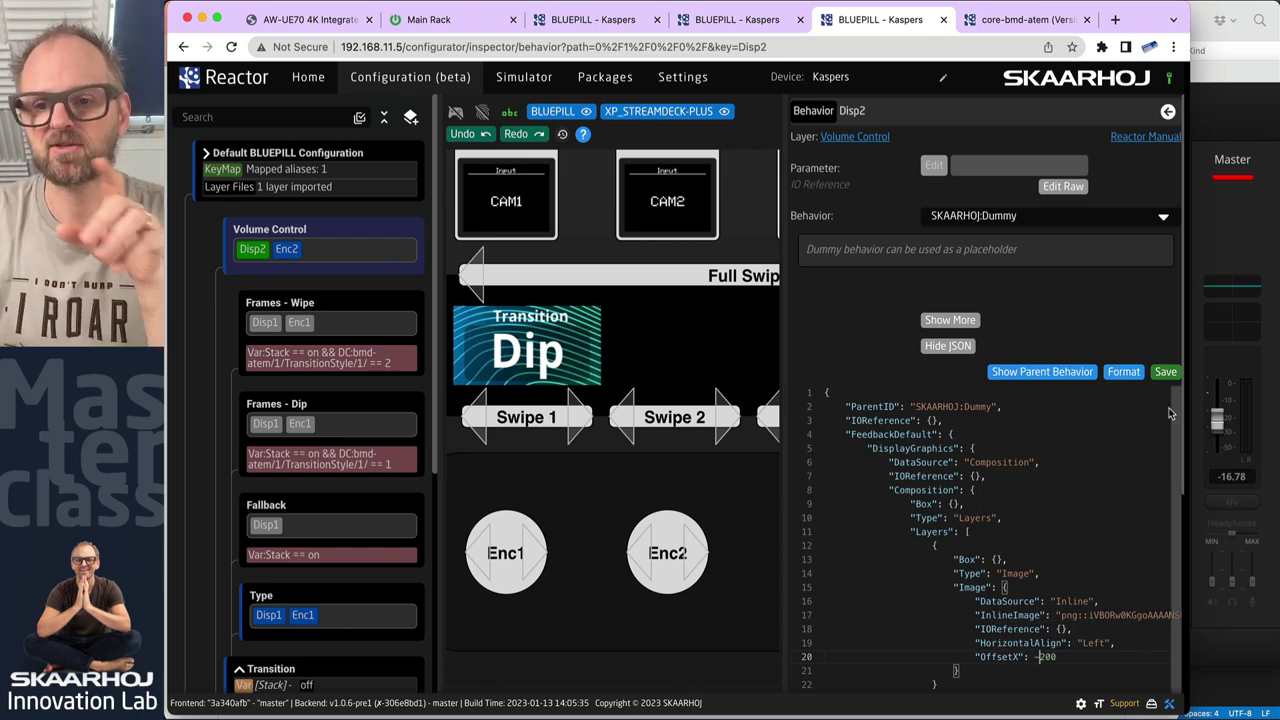
{"action": "left_click", "coordinate": [1165, 372]}
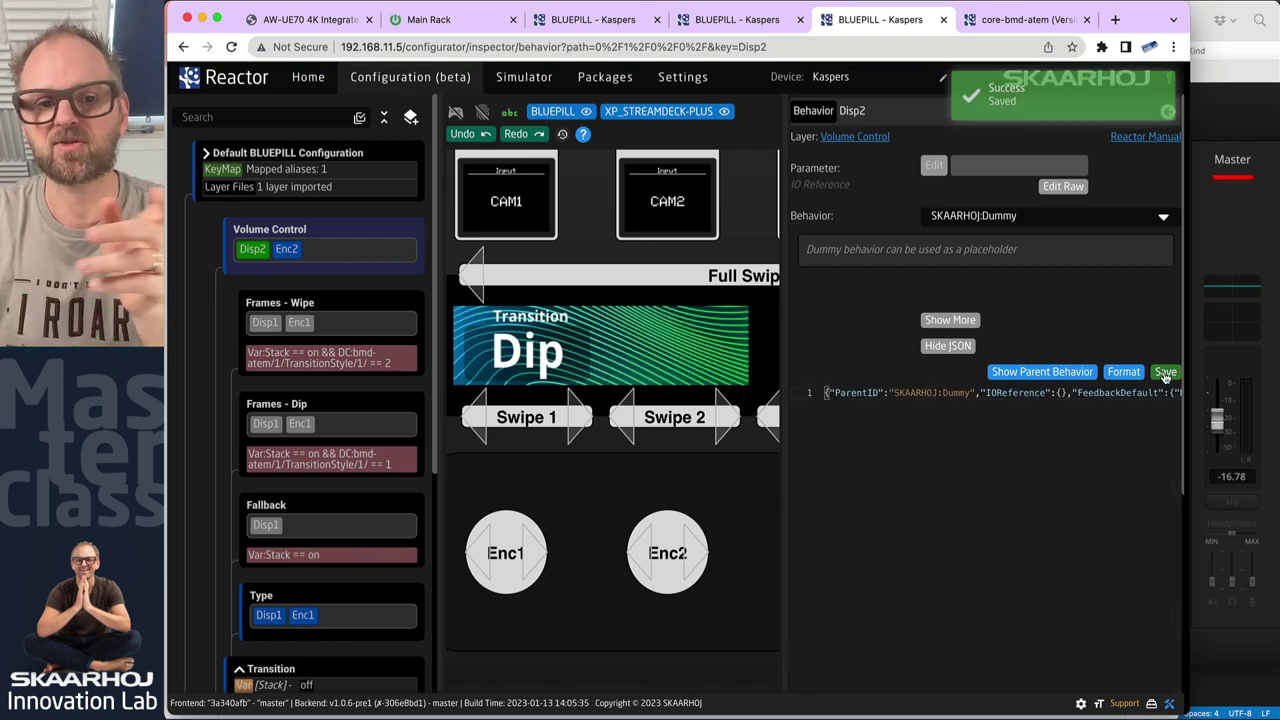
- Switch to Visual Studio Code and locate the Disp2 behavior of the Volume layer in Plus2.layer.json
{"action": "scroll", "coordinate": [596, 346], "scroll_direction": "up", "scroll_amount": 2}
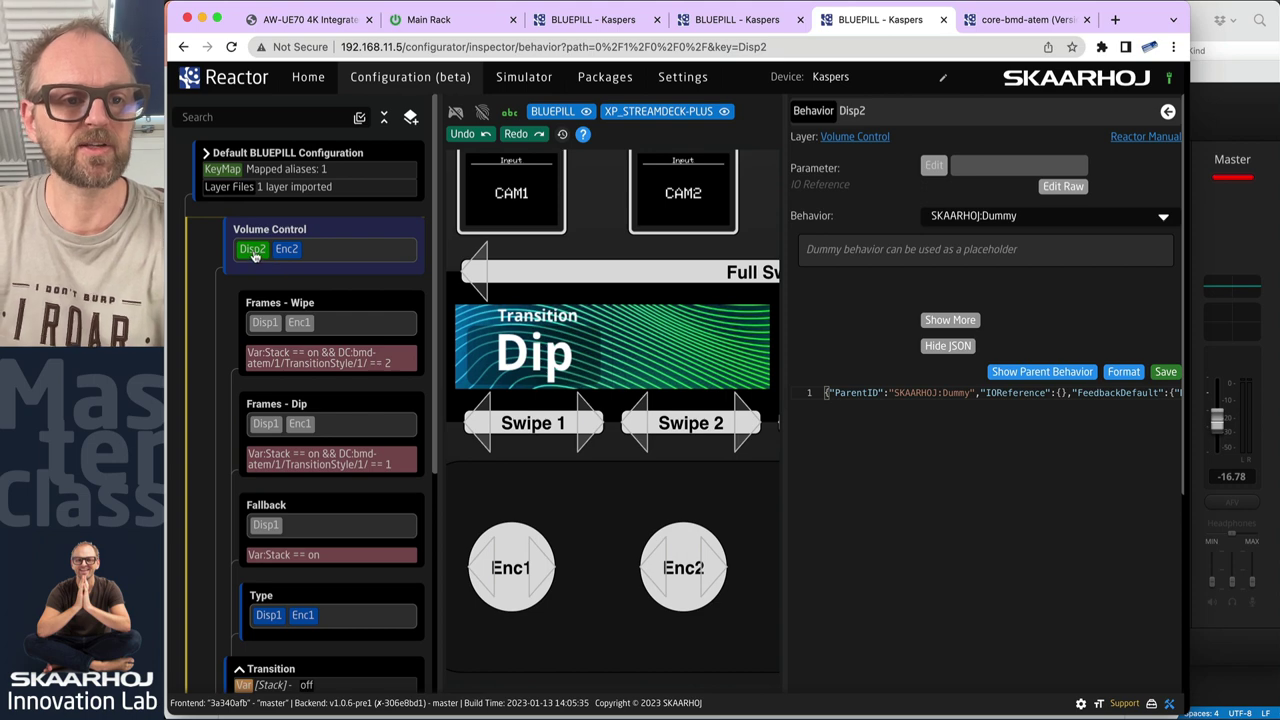
{"action": "key", "text": "super+Tab"}
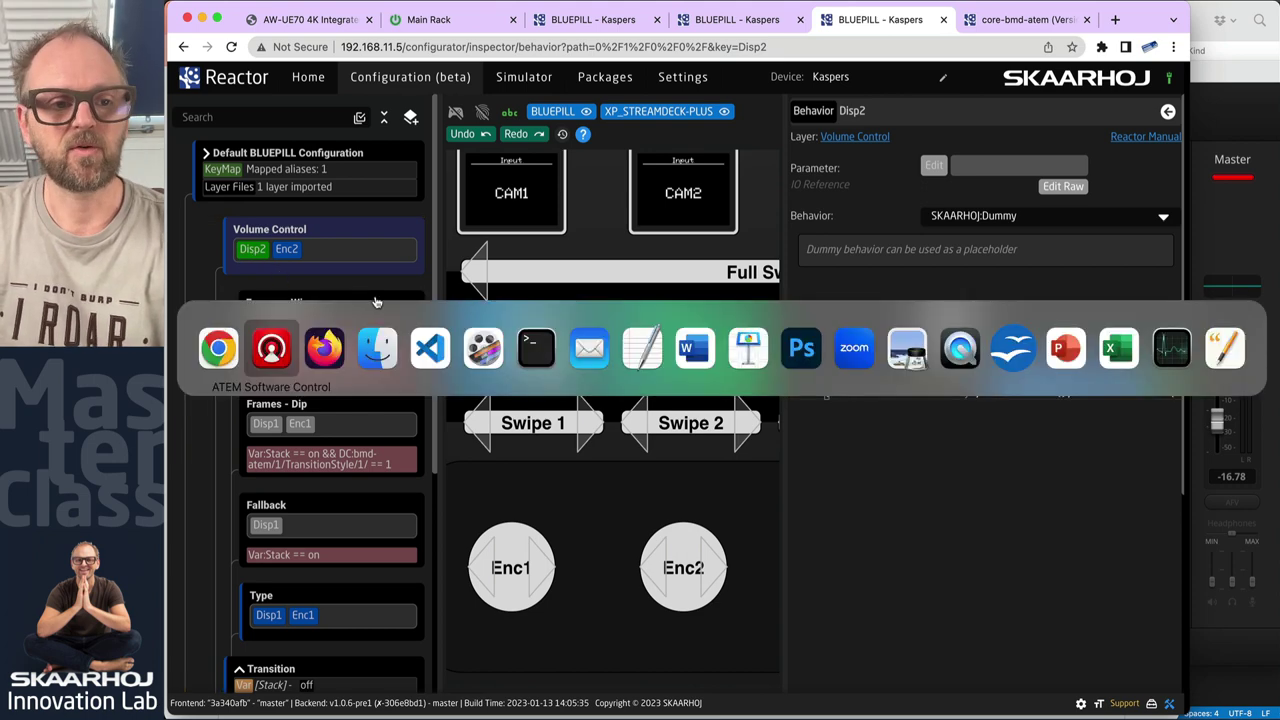
{"action": "key", "text": "super+Tab"}
{"action": "key", "text": "super+Tab"}
{"action": "key", "text": "super+Tab"}
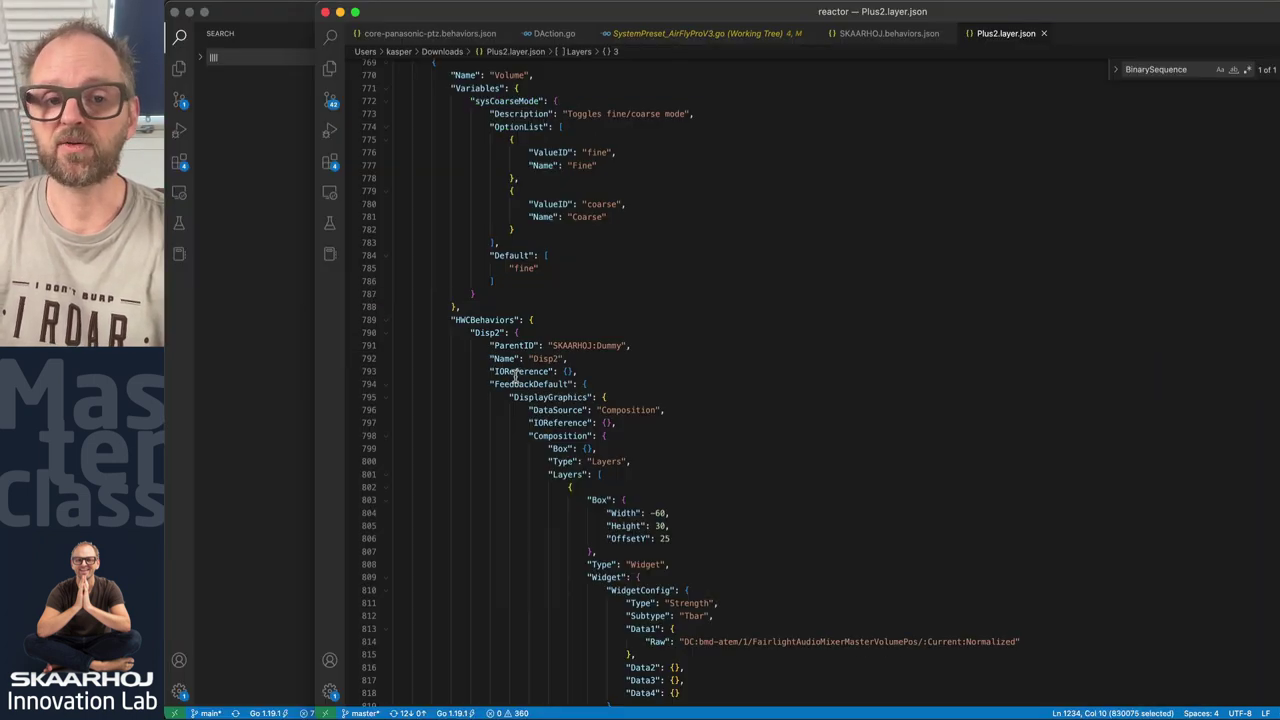
{"action": "scroll", "coordinate": [563, 328], "scroll_direction": "up", "scroll_amount": 1}
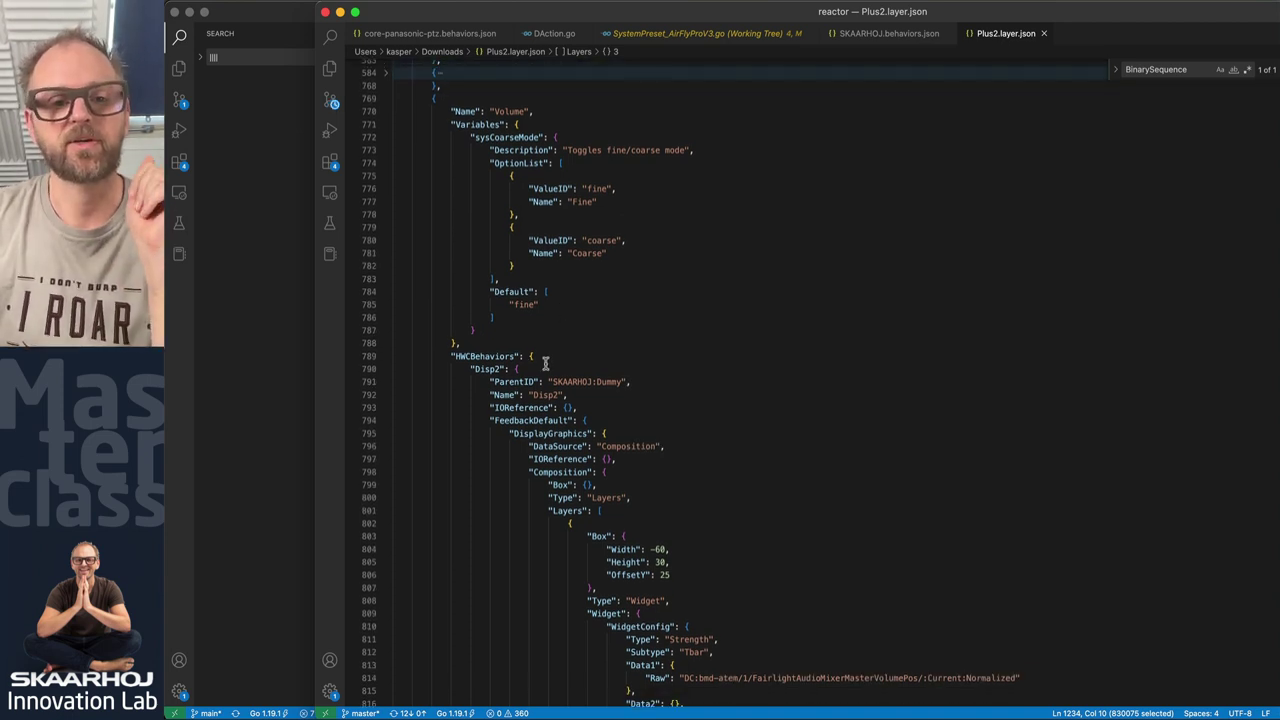
{"action": "scroll", "coordinate": [545, 362], "scroll_direction": "down", "scroll_amount": 5}
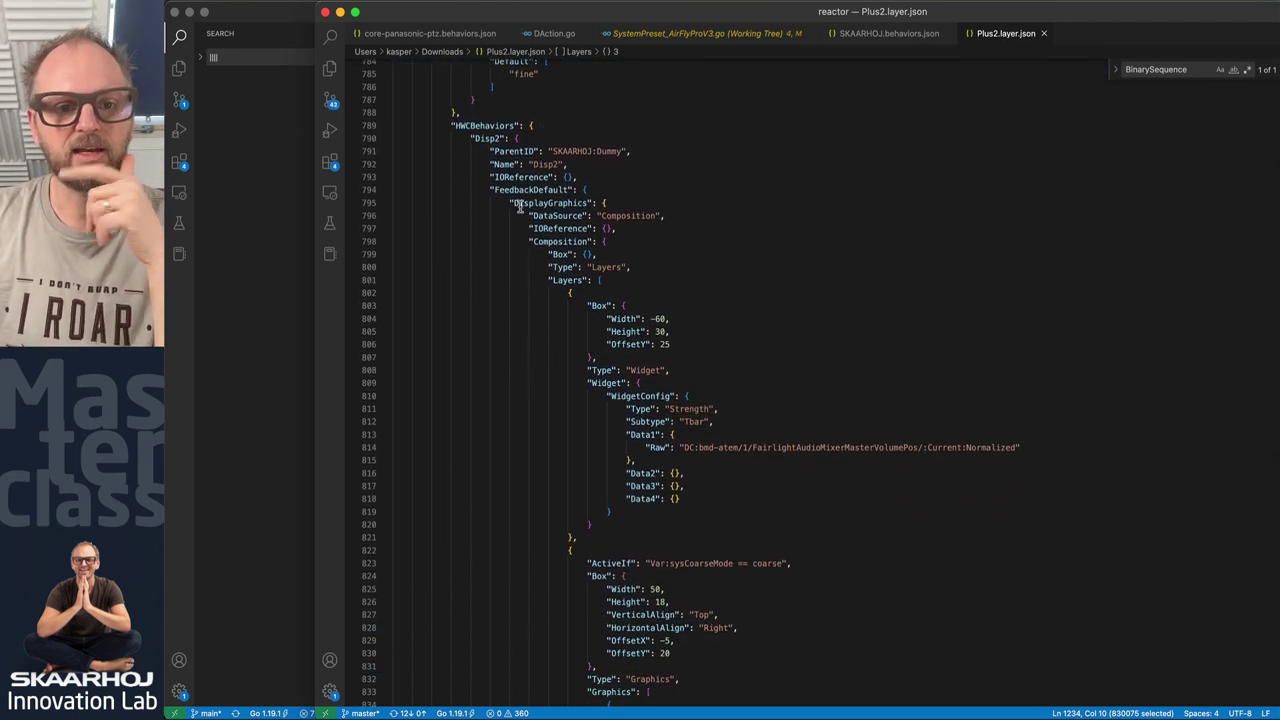
{"action": "left_click_drag", "start_coordinate": [475, 139], "coordinate": [493, 140]}
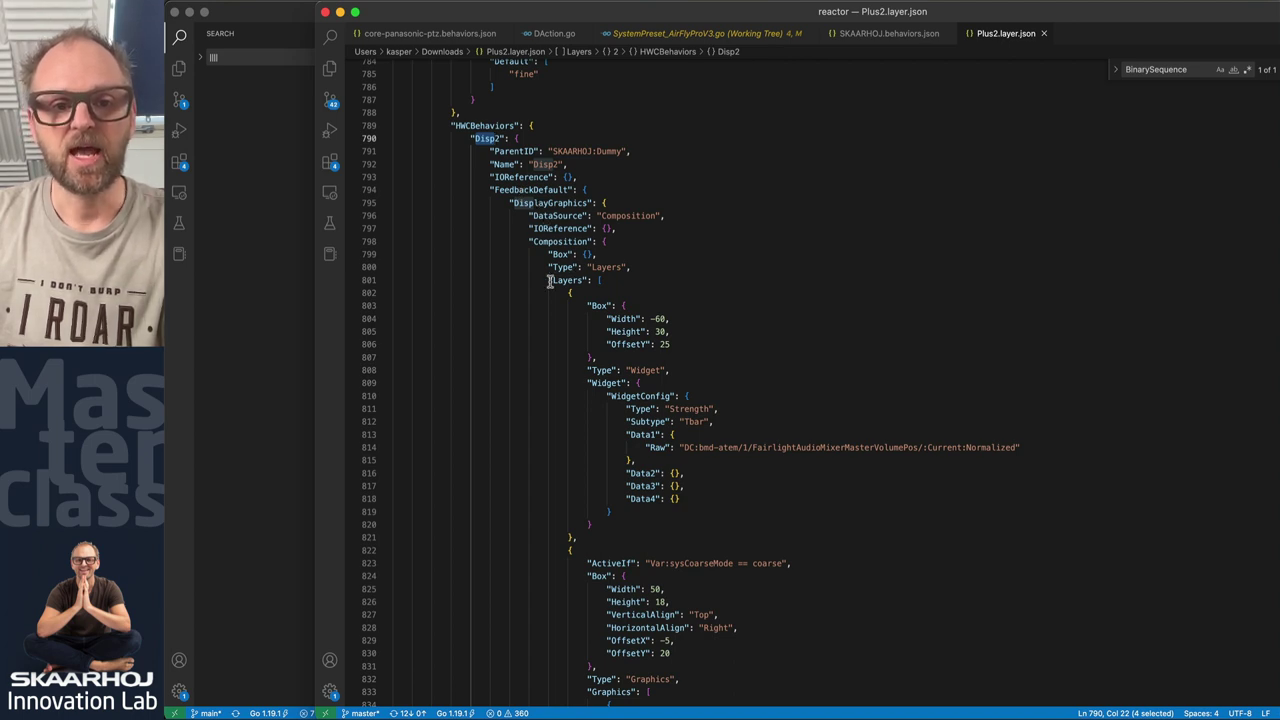
- Select the Widget layer, the coarse-mode Graphics layer and the Master Volume Graphics layer in Disp2's composition
{"action": "left_click_drag", "start_coordinate": [548, 280], "coordinate": [580, 543]}
{"action": "scroll", "coordinate": [590, 480], "scroll_direction": "down", "scroll_amount": 10}
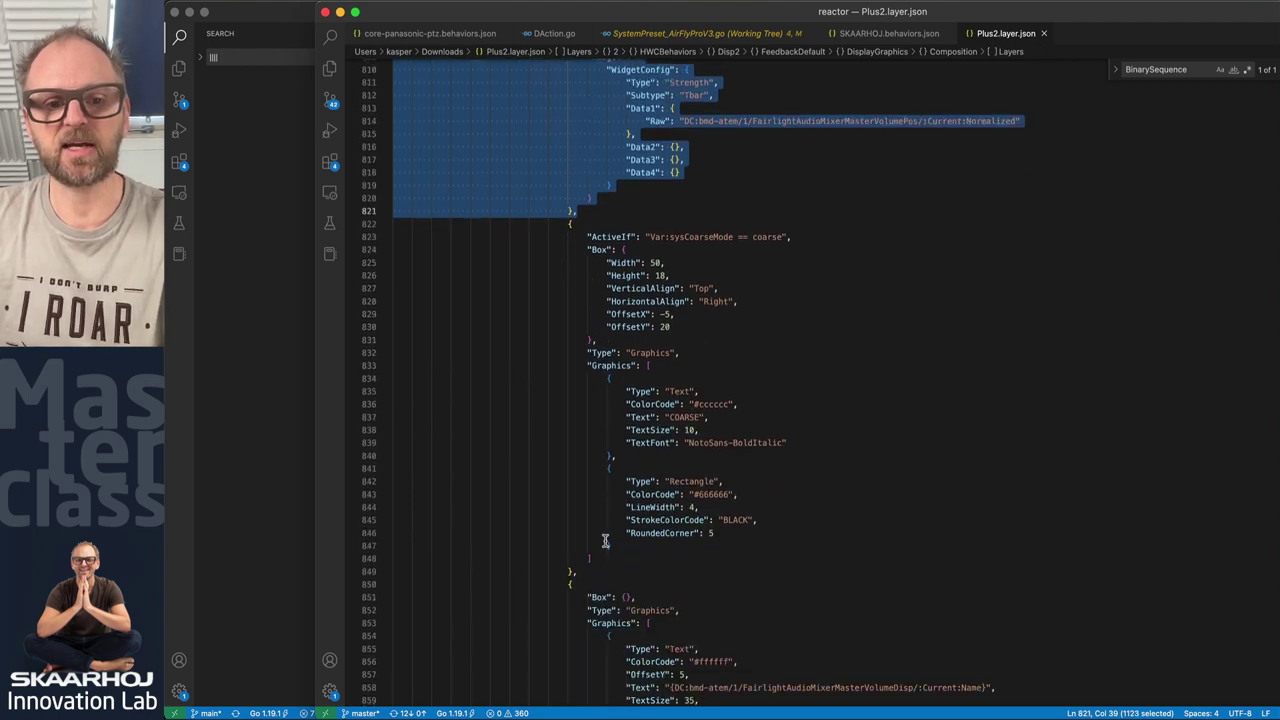
{"action": "left_click", "coordinate": [587, 425], "text": "shift"}
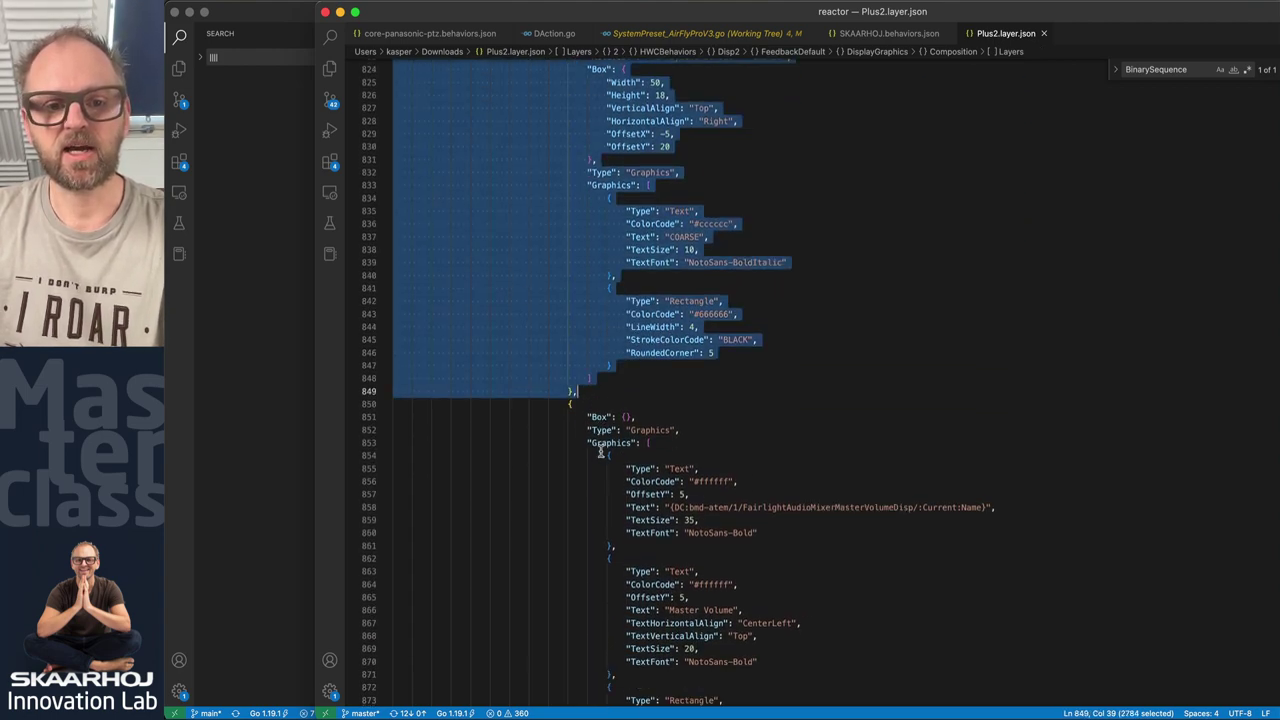
{"action": "scroll", "coordinate": [587, 425], "scroll_direction": "down", "scroll_amount": 6}
{"action": "left_click", "coordinate": [586, 616], "text": "shift"}
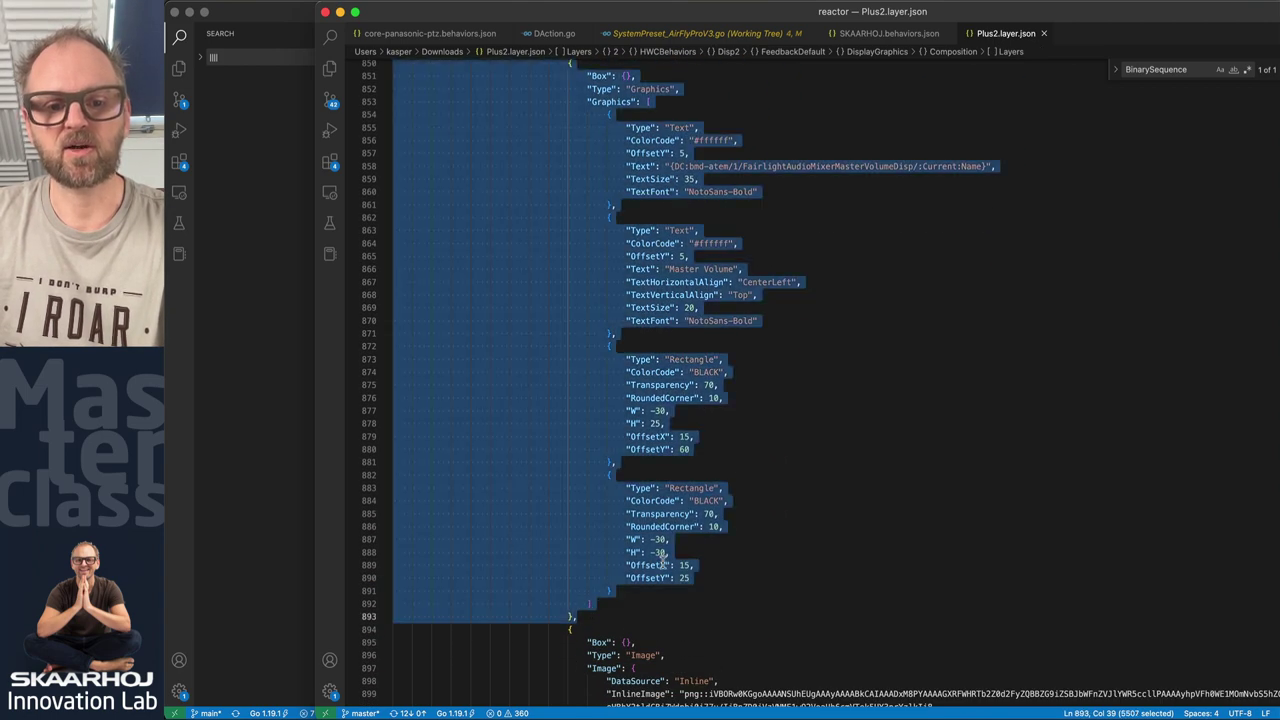
- Examine the Image layer closing Disp2's composition, its alignment and offset properties, and the surrounding Volume layer definition
{"action": "scroll", "coordinate": [586, 616], "scroll_direction": "down", "scroll_amount": 5}
{"action": "scroll", "coordinate": [580, 586], "scroll_direction": "down", "scroll_amount": 3}
{"action": "scroll", "coordinate": [590, 567], "scroll_direction": "down", "scroll_amount": 10}
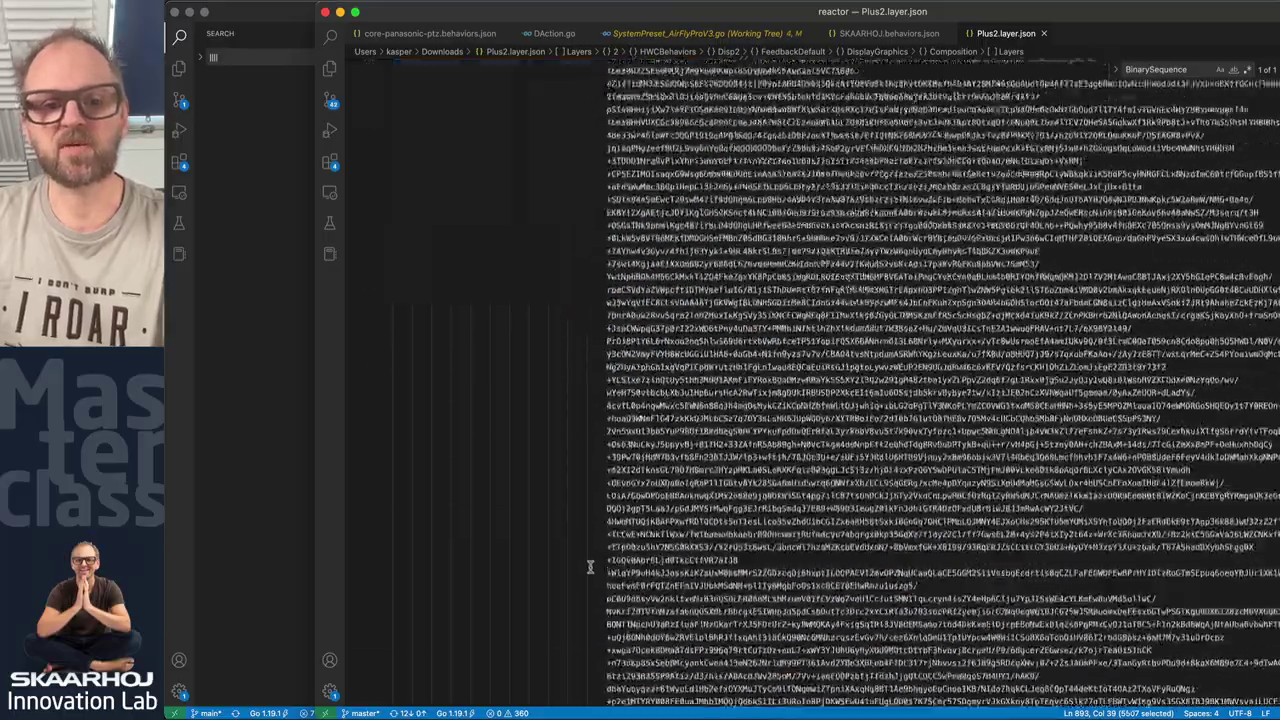
{"action": "scroll", "coordinate": [583, 553], "scroll_direction": "down", "scroll_amount": 10}
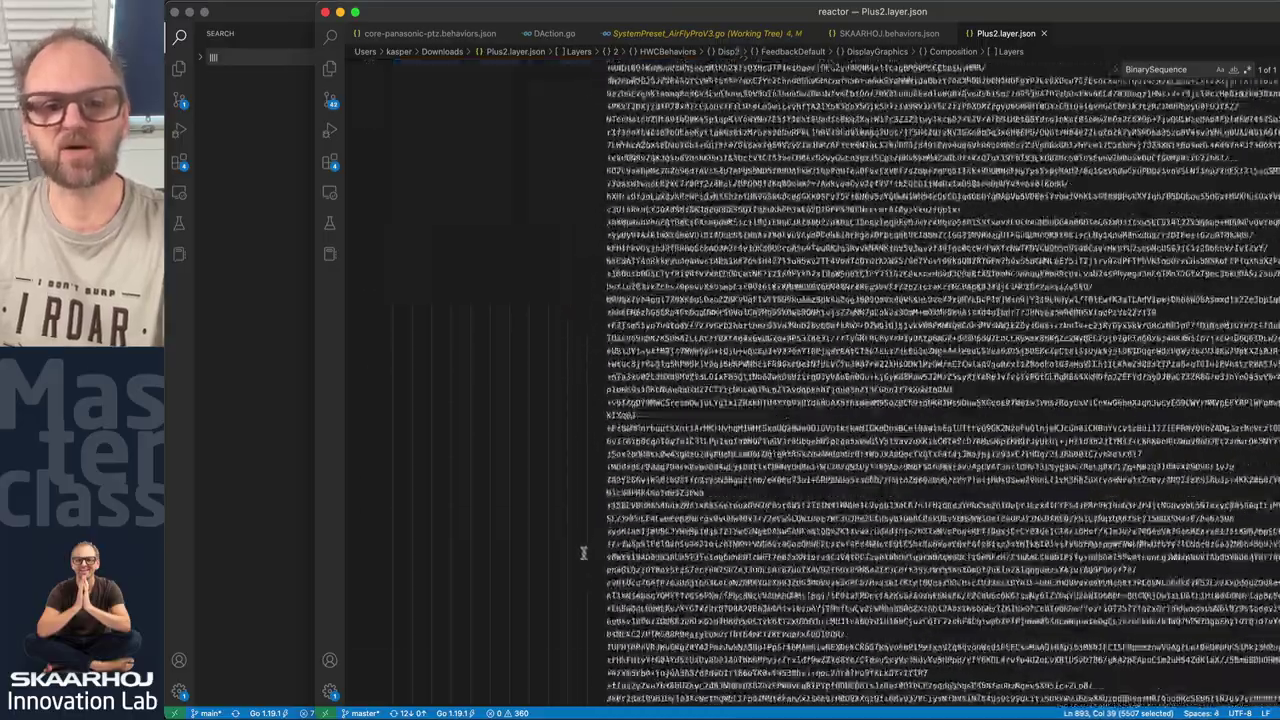
{"action": "scroll", "coordinate": [583, 553], "scroll_direction": "down", "scroll_amount": 10}
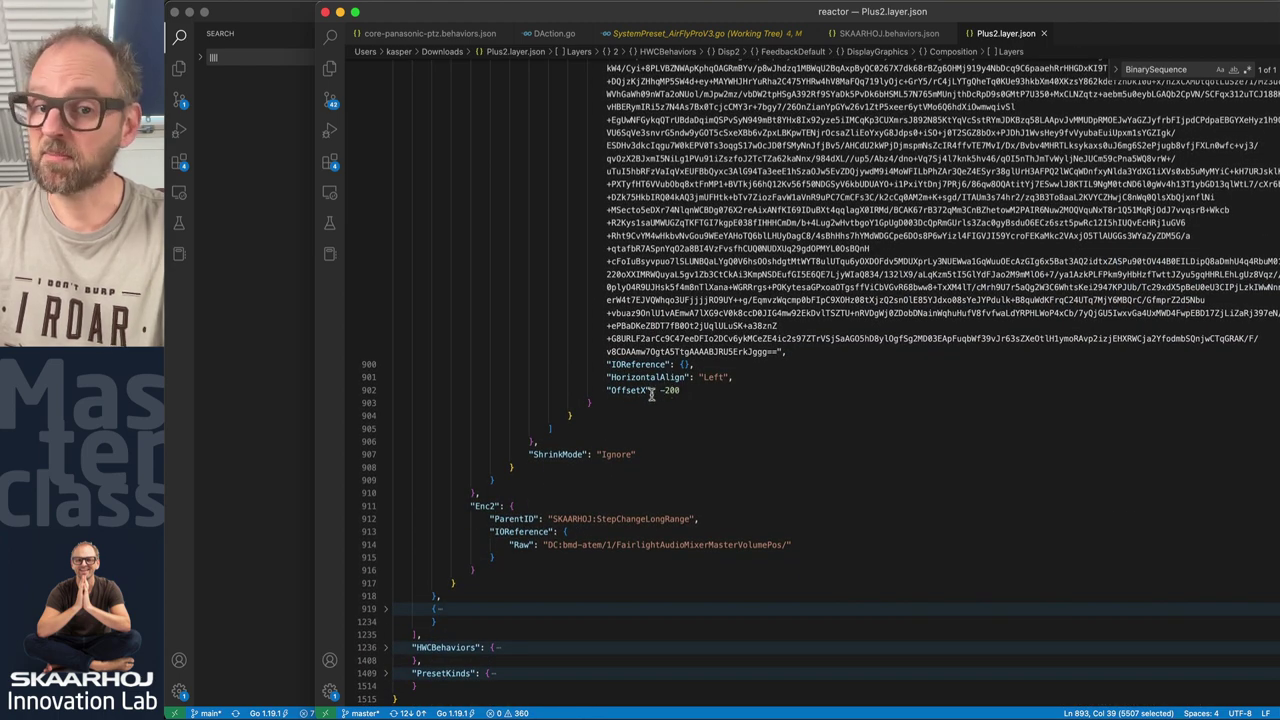
{"action": "scroll", "coordinate": [617, 389], "scroll_direction": "up", "scroll_amount": 1}
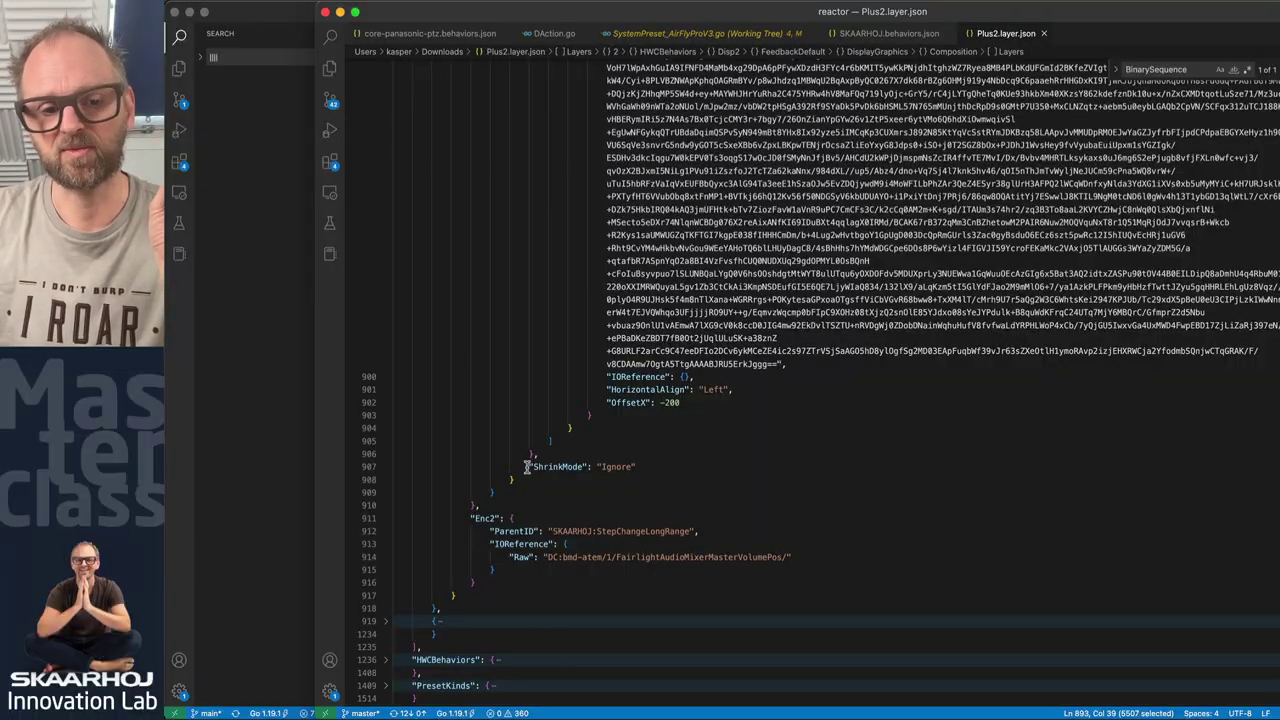
{"action": "scroll", "coordinate": [546, 437], "scroll_direction": "up", "scroll_amount": 15}
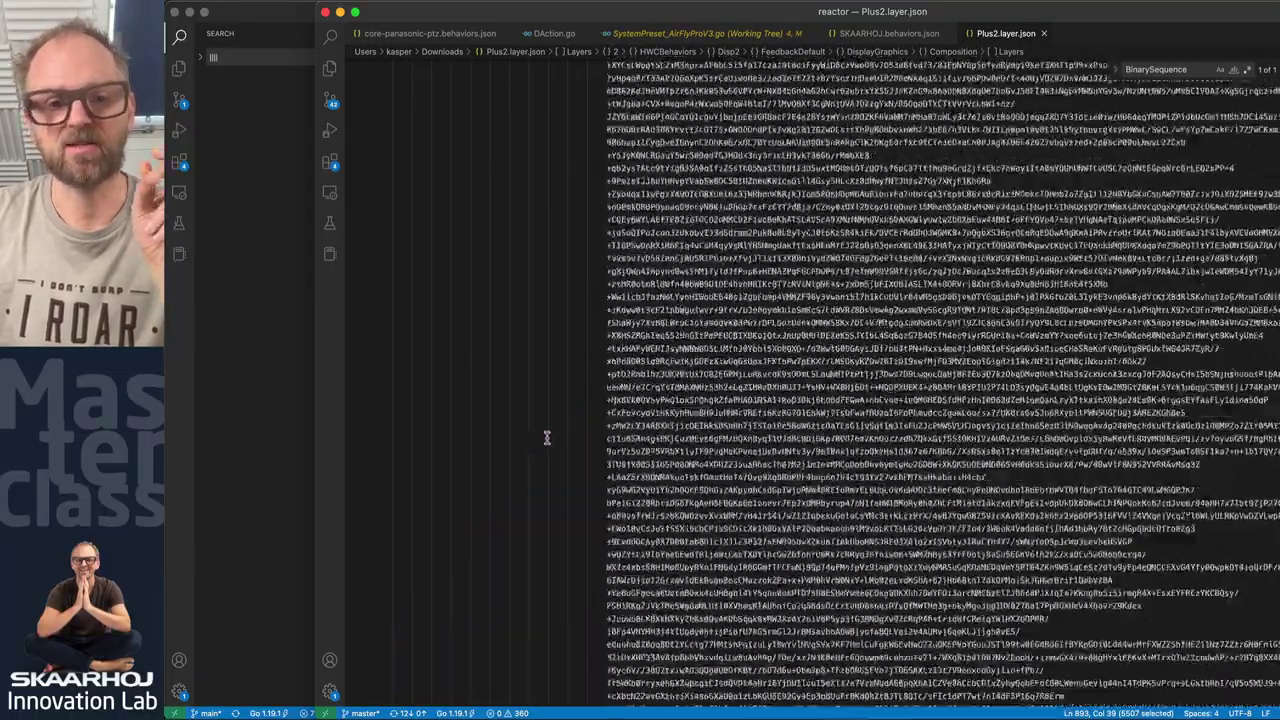
{"action": "scroll", "coordinate": [546, 437], "scroll_direction": "up", "scroll_amount": 15}
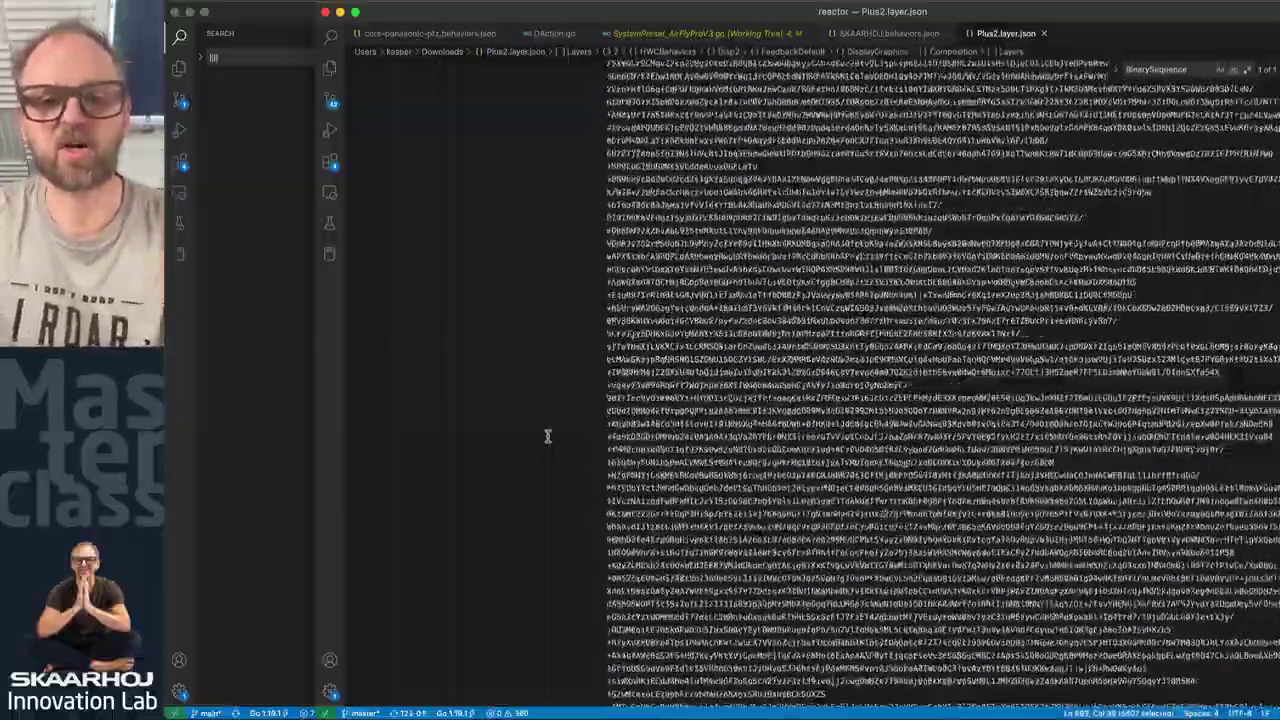
{"action": "scroll", "coordinate": [547, 436], "scroll_direction": "up", "scroll_amount": 15}
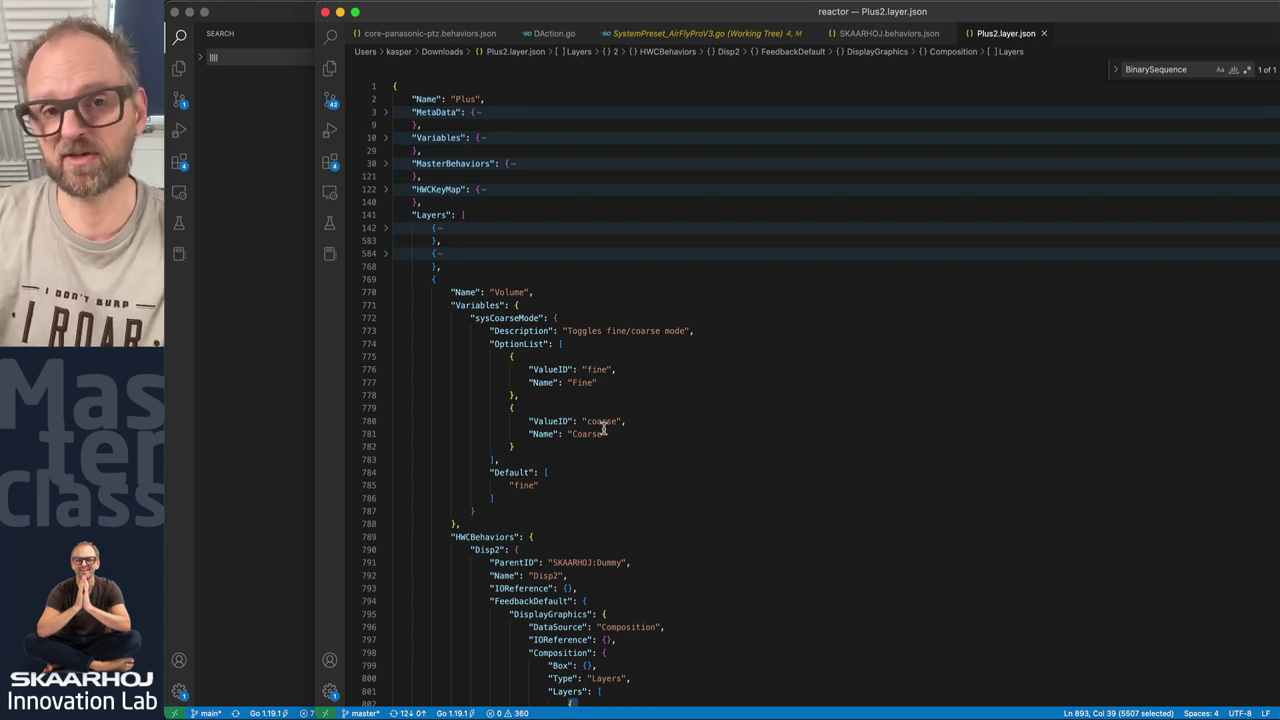
- Copy only the Graphics layer with the volume value, the Master Volume text and two rectangles from Disp2's composition
{"action": "scroll", "coordinate": [616, 478], "scroll_direction": "down", "scroll_amount": 7}
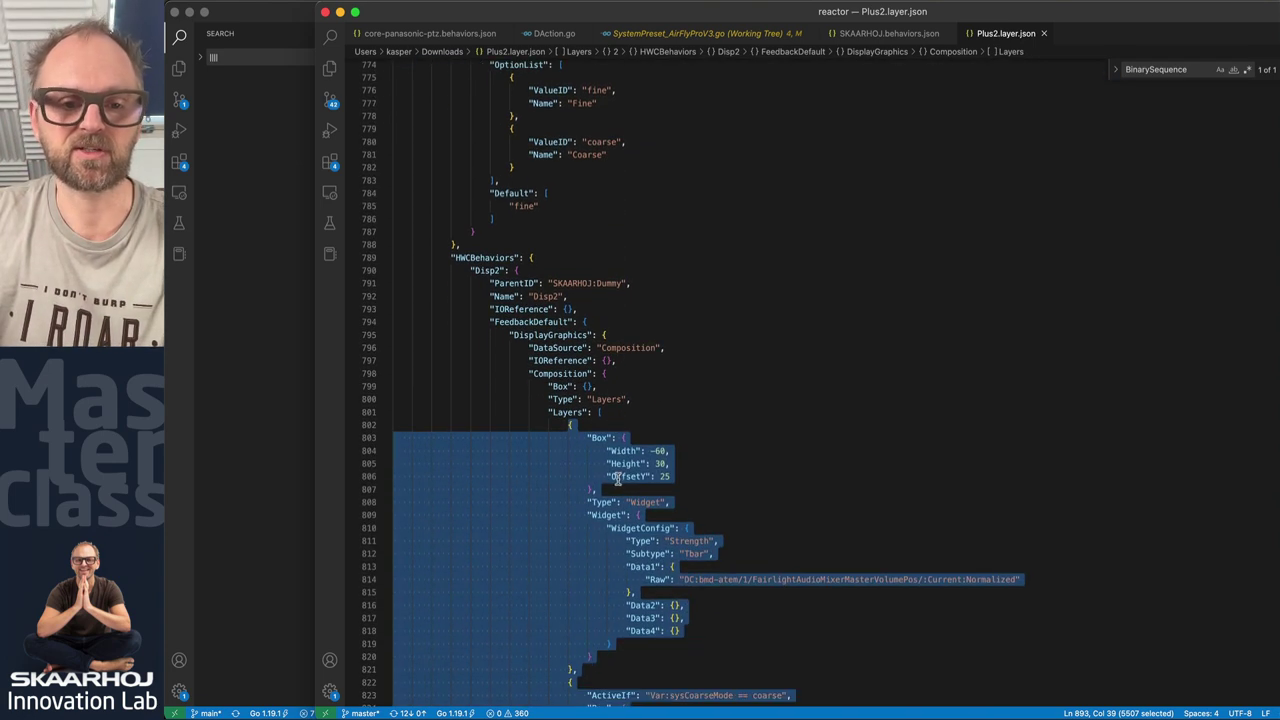
{"action": "scroll", "coordinate": [619, 476], "scroll_direction": "down", "scroll_amount": 3}
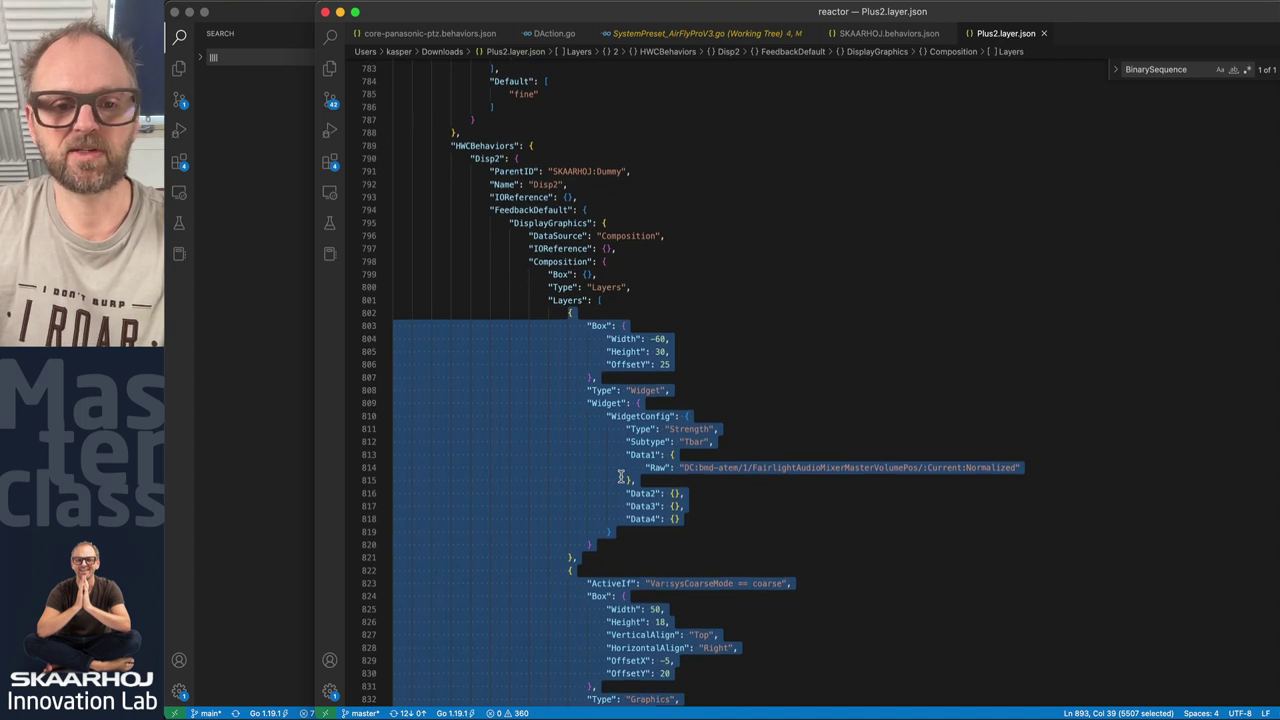
{"action": "scroll", "coordinate": [620, 477], "scroll_direction": "down", "scroll_amount": 20}
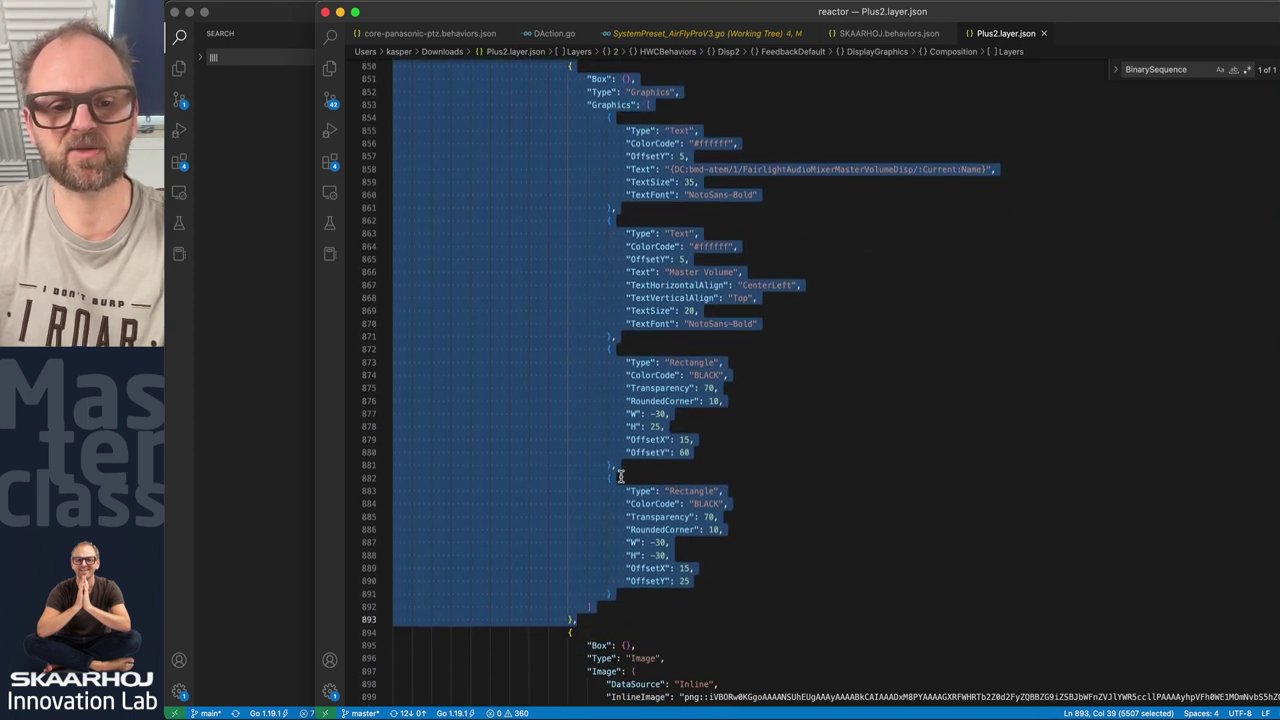
{"action": "scroll", "coordinate": [620, 477], "scroll_direction": "up", "scroll_amount": 2}
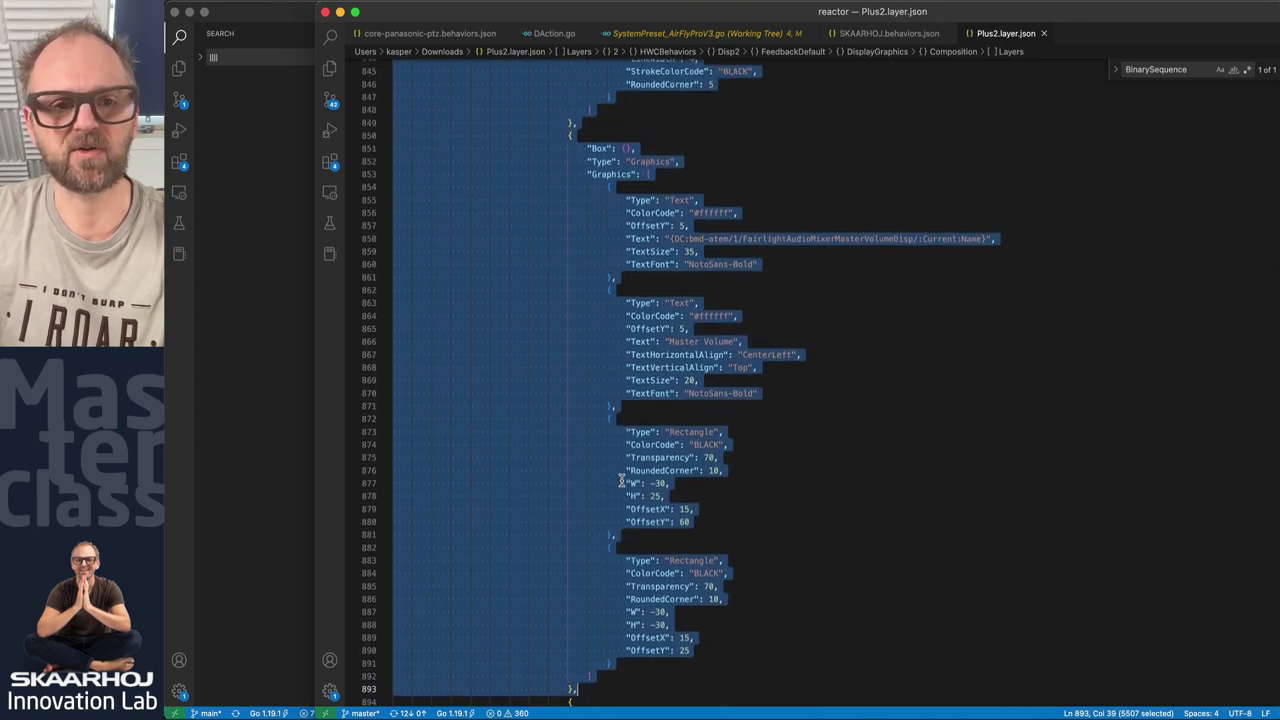
{"action": "left_click", "coordinate": [567, 135]}
{"action": "left_click", "coordinate": [590, 688], "text": "shift"}
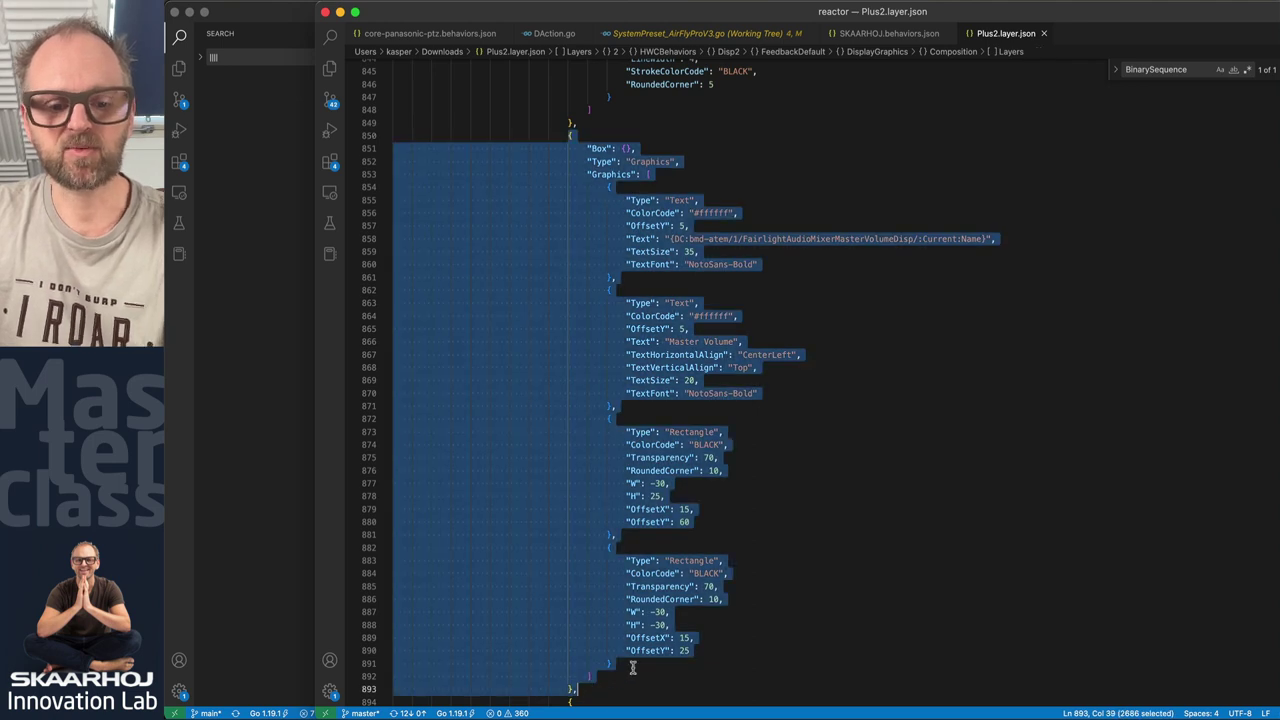
- Switch back to Reactor in Chrome, format Disp2's JSON, paste the copied Graphics layer before the Image layer and save
{"action": "key", "text": "super+Tab"}
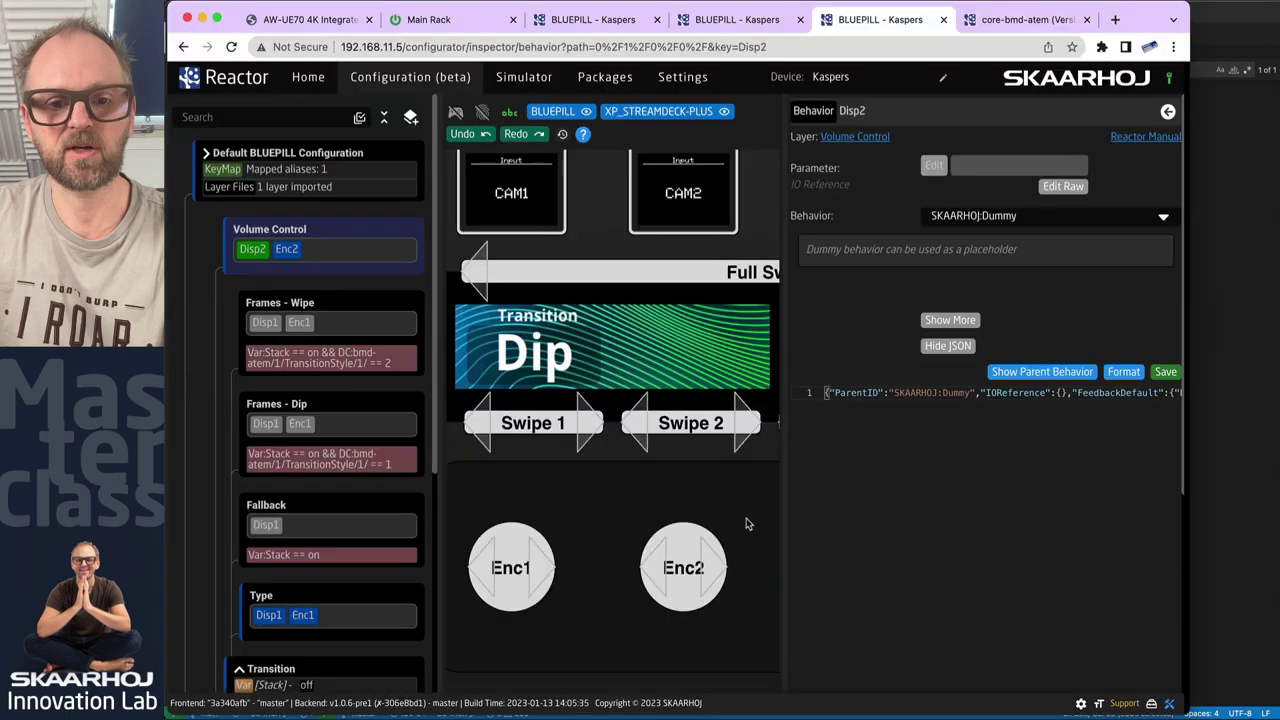
{"action": "left_click", "coordinate": [1123, 372]}
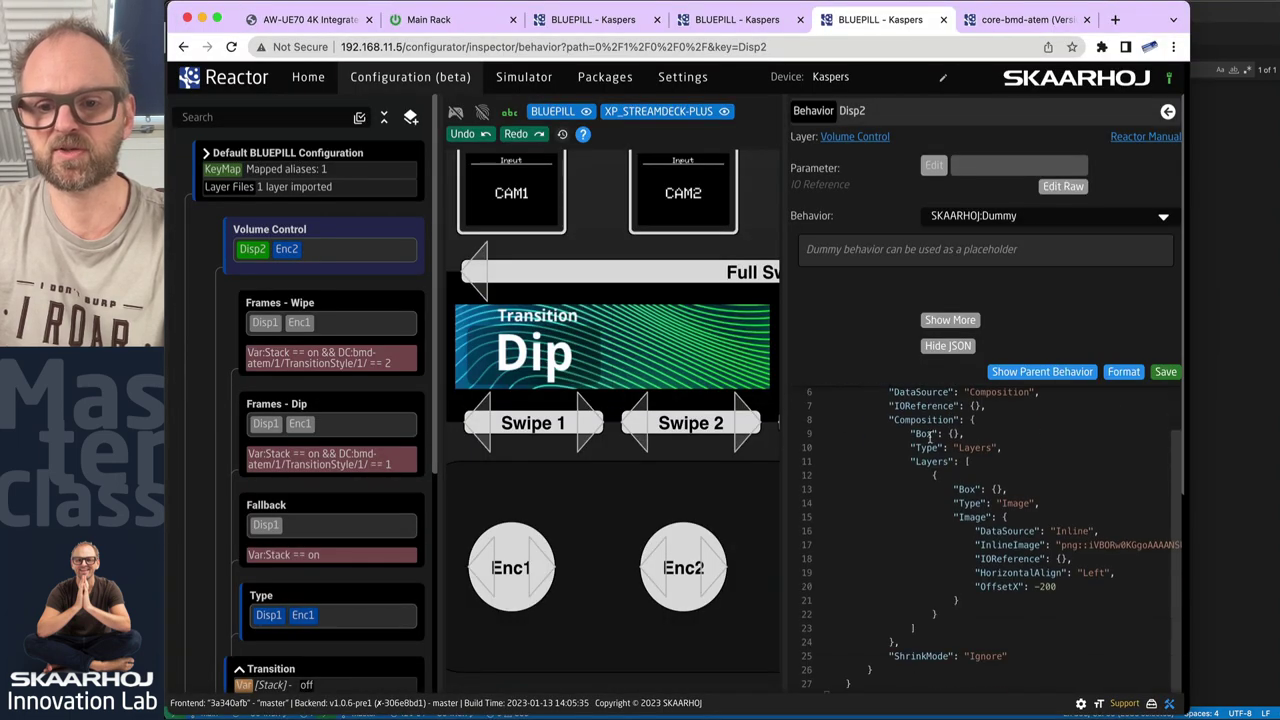
{"action": "key", "text": "super+v"}
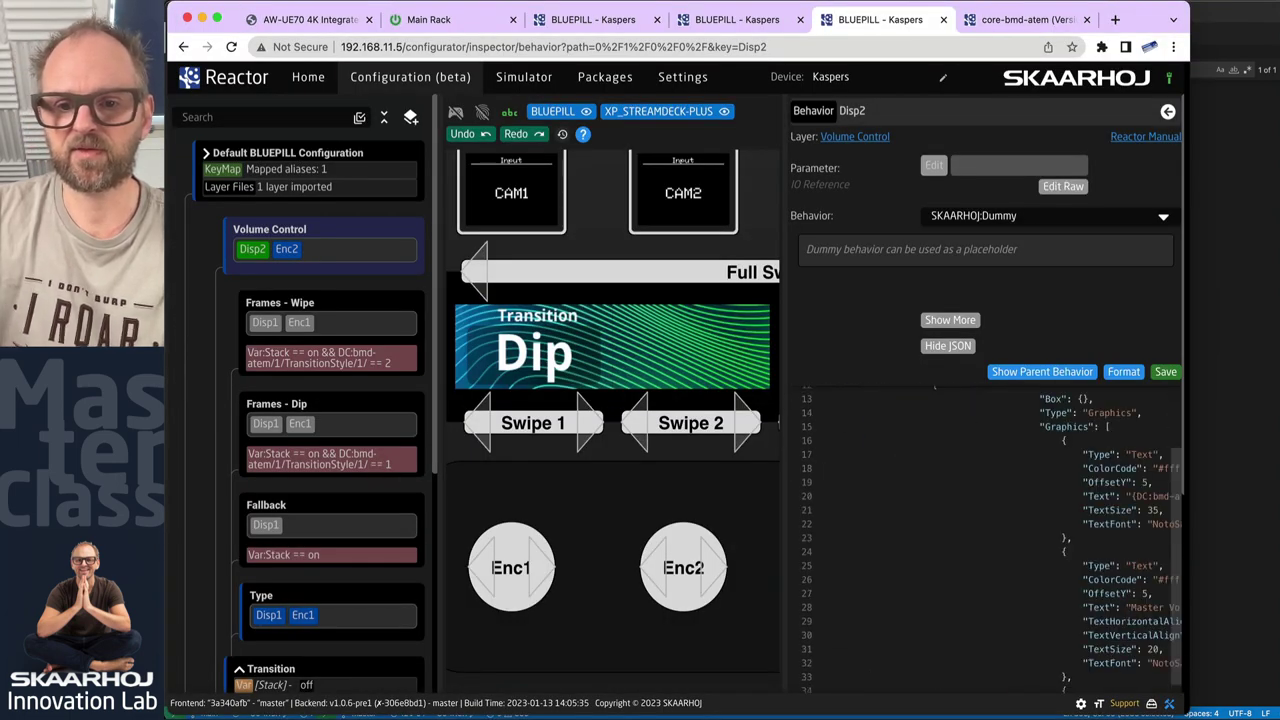
{"action": "left_click", "coordinate": [1165, 372]}
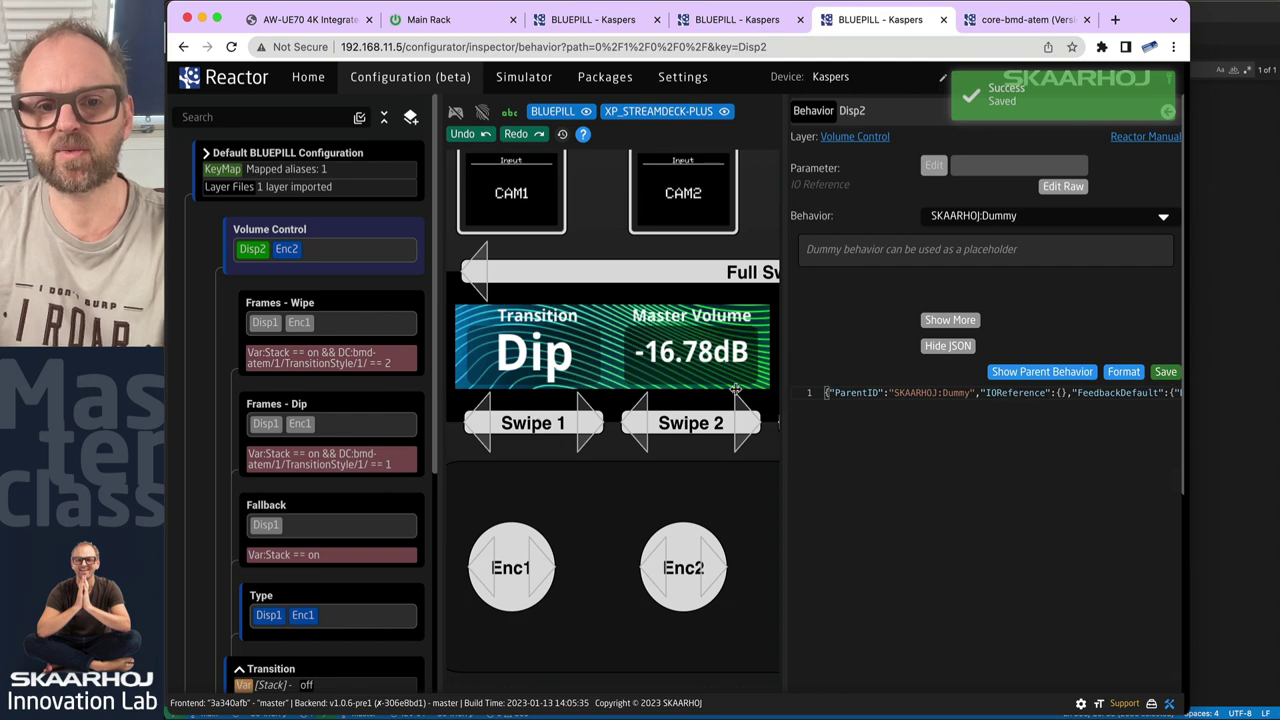
- Format Disp2's saved JSON and enlarge the browser window to fill the screen
{"action": "left_click", "coordinate": [1125, 375]}
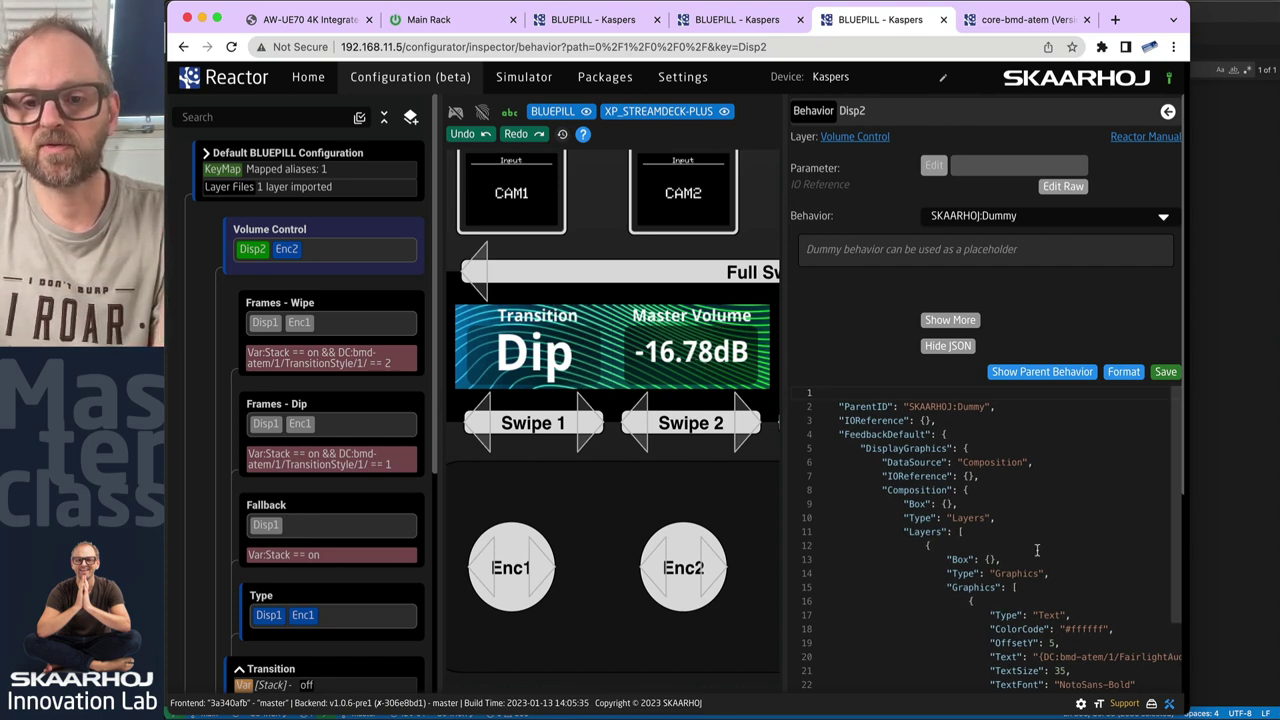
{"action": "scroll", "coordinate": [1037, 550], "scroll_direction": "down", "scroll_amount": 5}
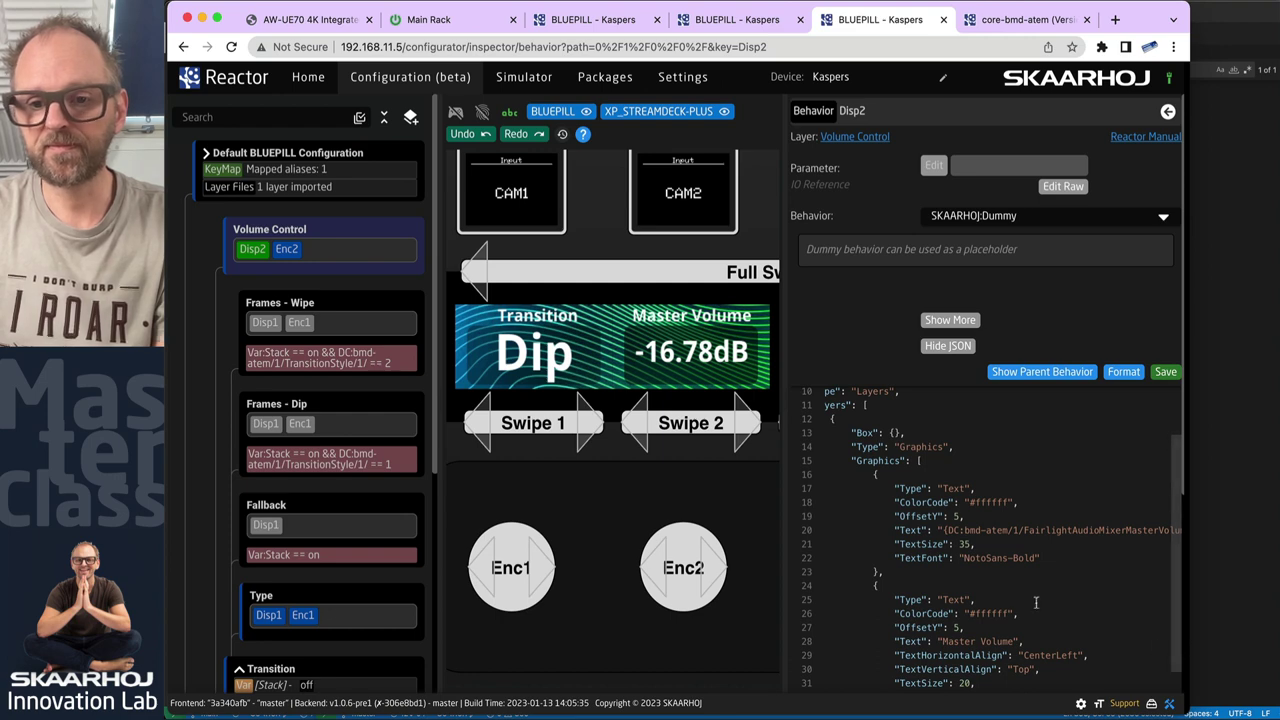
{"action": "scroll", "coordinate": [1009, 580], "scroll_direction": "down", "scroll_amount": 3}
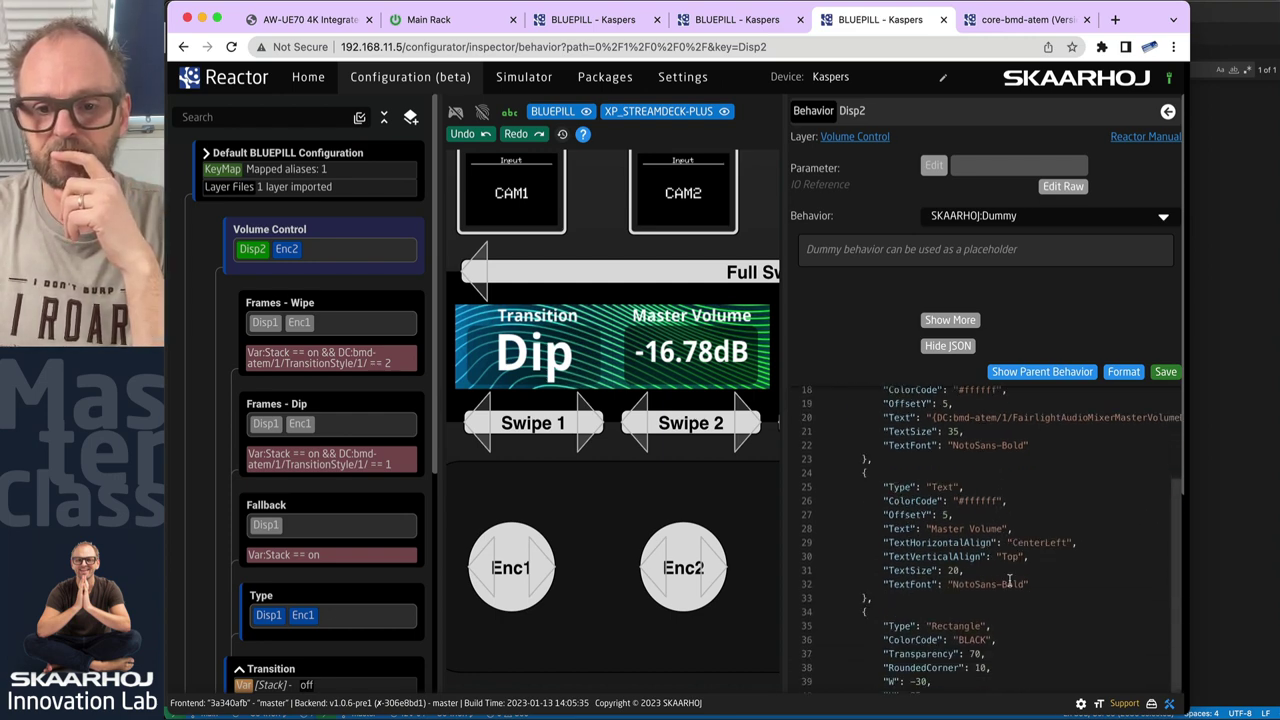
{"action": "key", "text": "ctrl+alt+Return"}
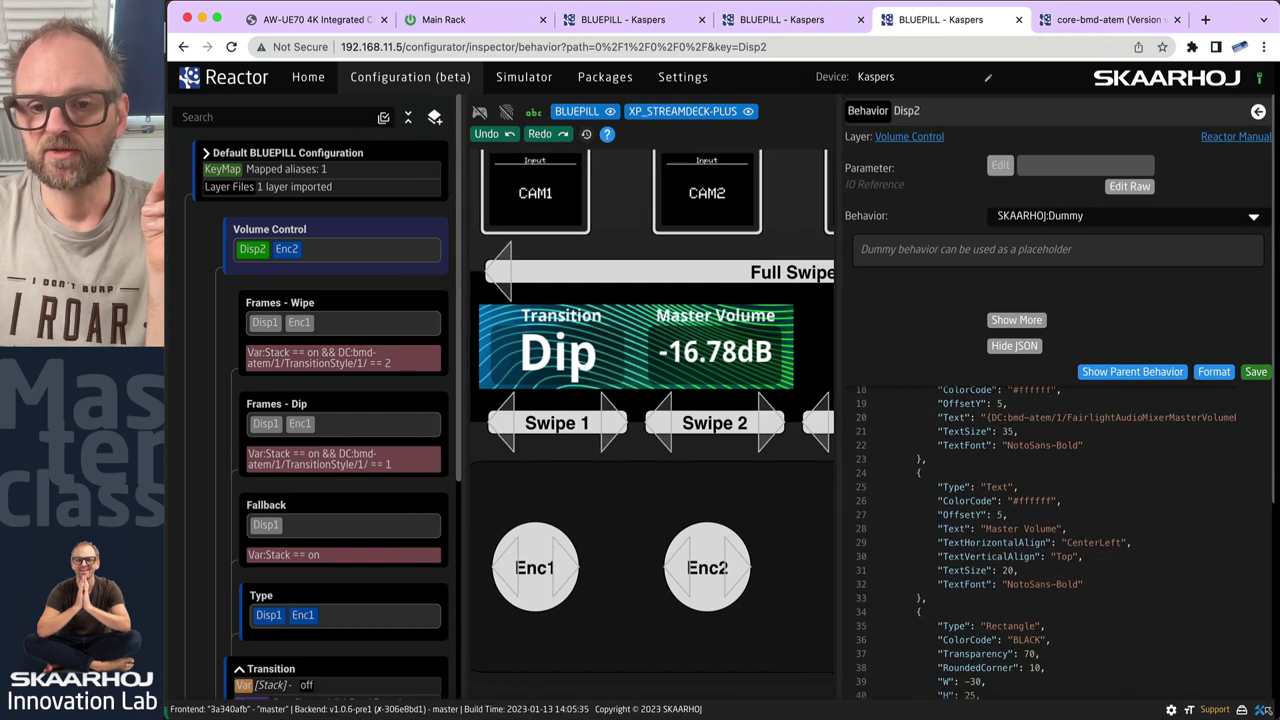
- Examine the text and rectangle elements of the Graphics layer in Disp2's JSON
{"action": "scroll", "coordinate": [1019, 531], "scroll_direction": "up", "scroll_amount": 5}
{"action": "scroll", "coordinate": [1019, 531], "scroll_direction": "down", "scroll_amount": 10}
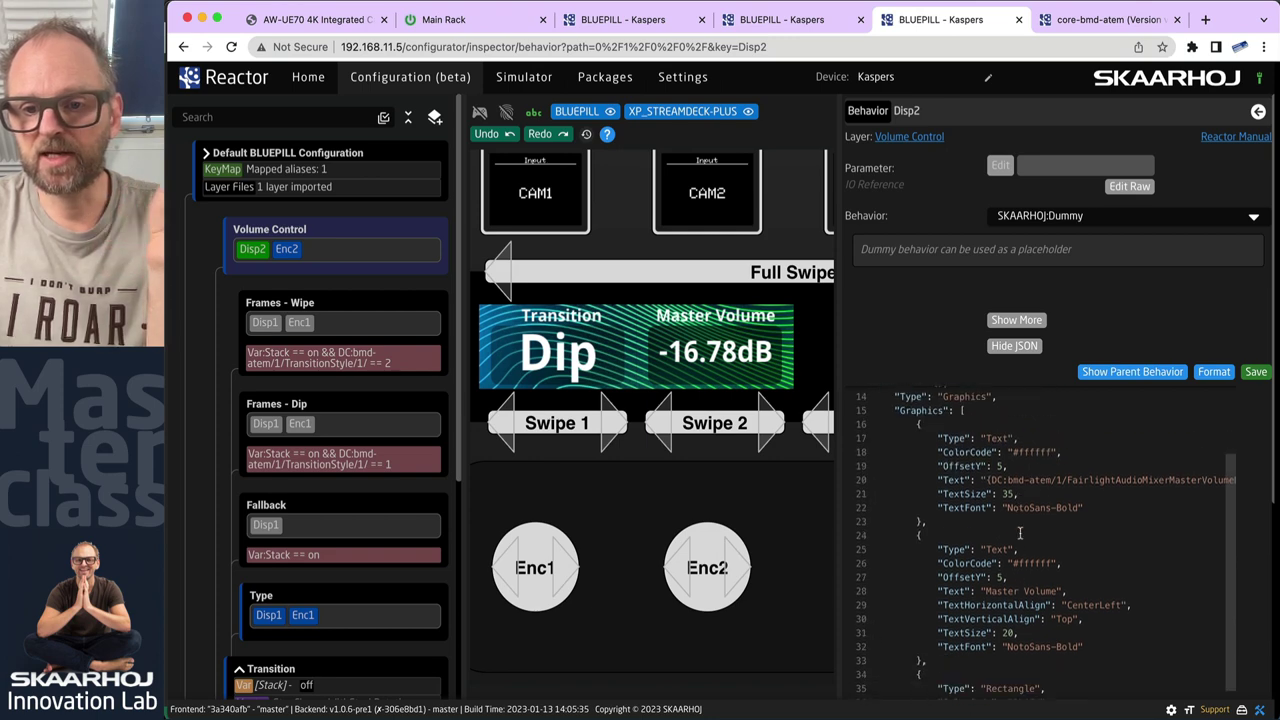
{"action": "scroll", "coordinate": [1019, 531], "scroll_direction": "up", "scroll_amount": 3}
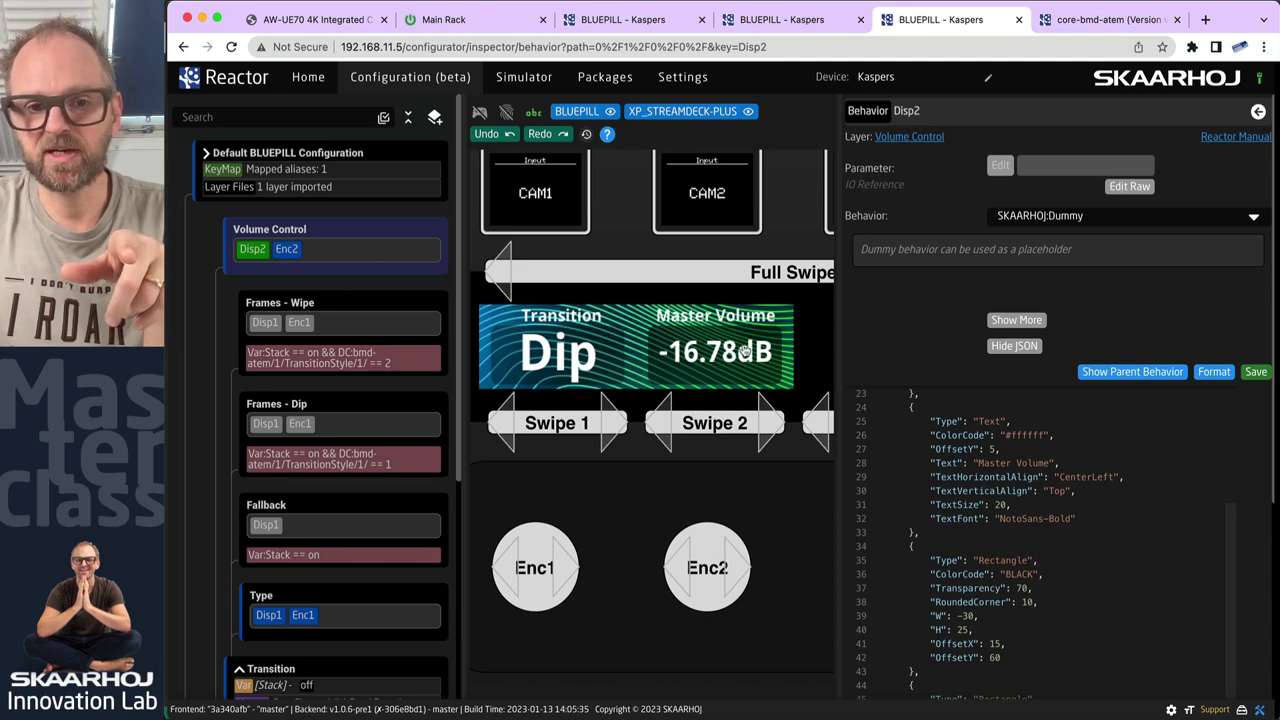
{"action": "scroll", "coordinate": [1075, 545], "scroll_direction": "down", "scroll_amount": 3}
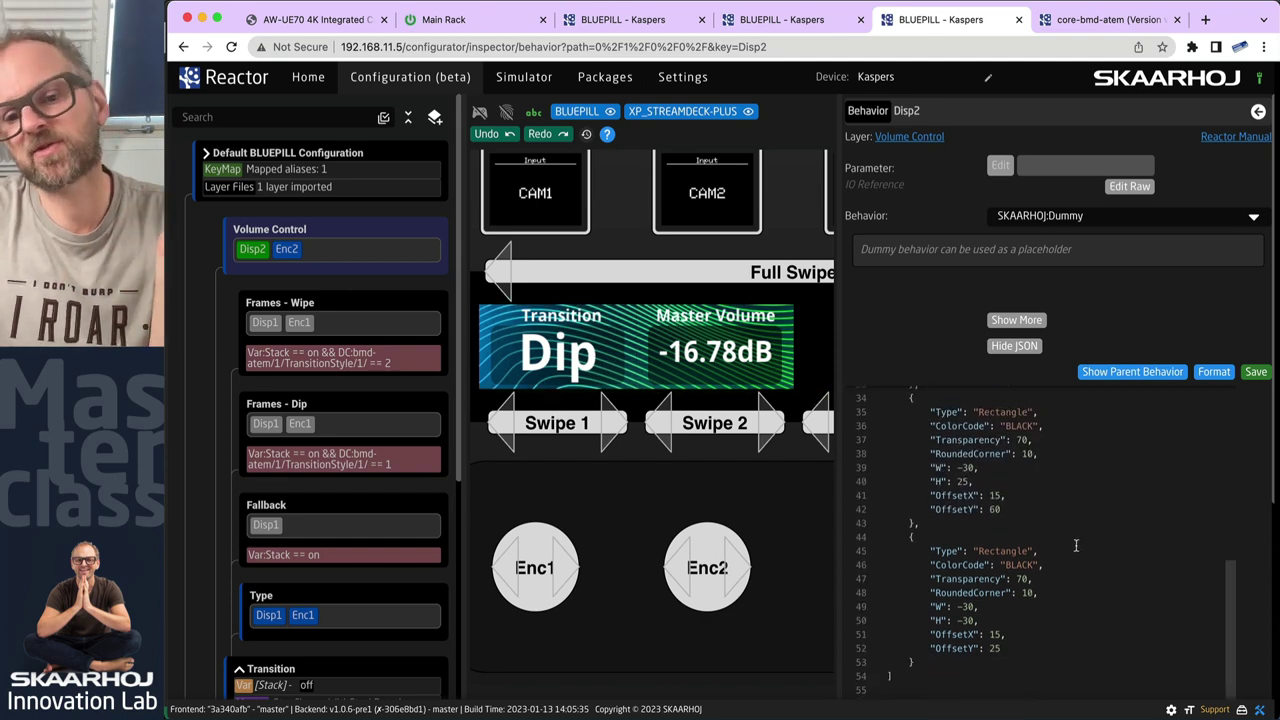
{"action": "scroll", "coordinate": [1075, 545], "scroll_direction": "down", "scroll_amount": 1}
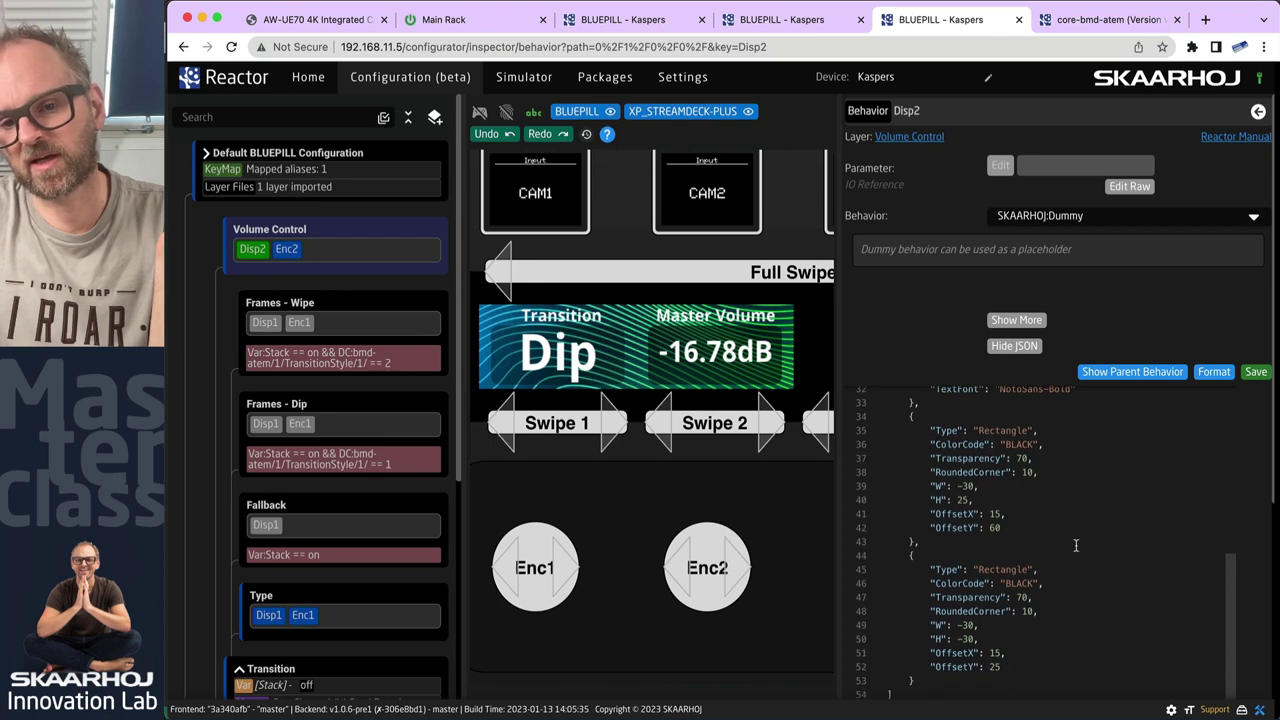
{"action": "scroll", "coordinate": [1076, 545], "scroll_direction": "up", "scroll_amount": 1}
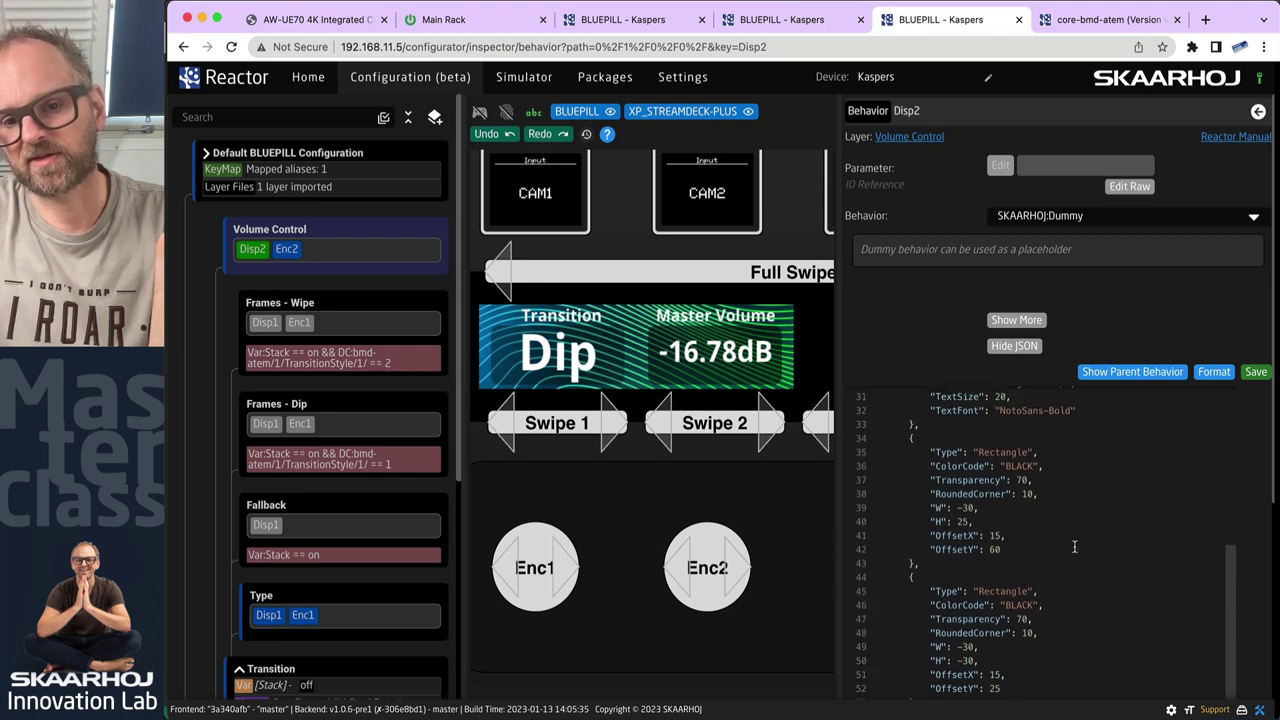
{"action": "scroll", "coordinate": [960, 638], "scroll_direction": "down", "scroll_amount": 2}
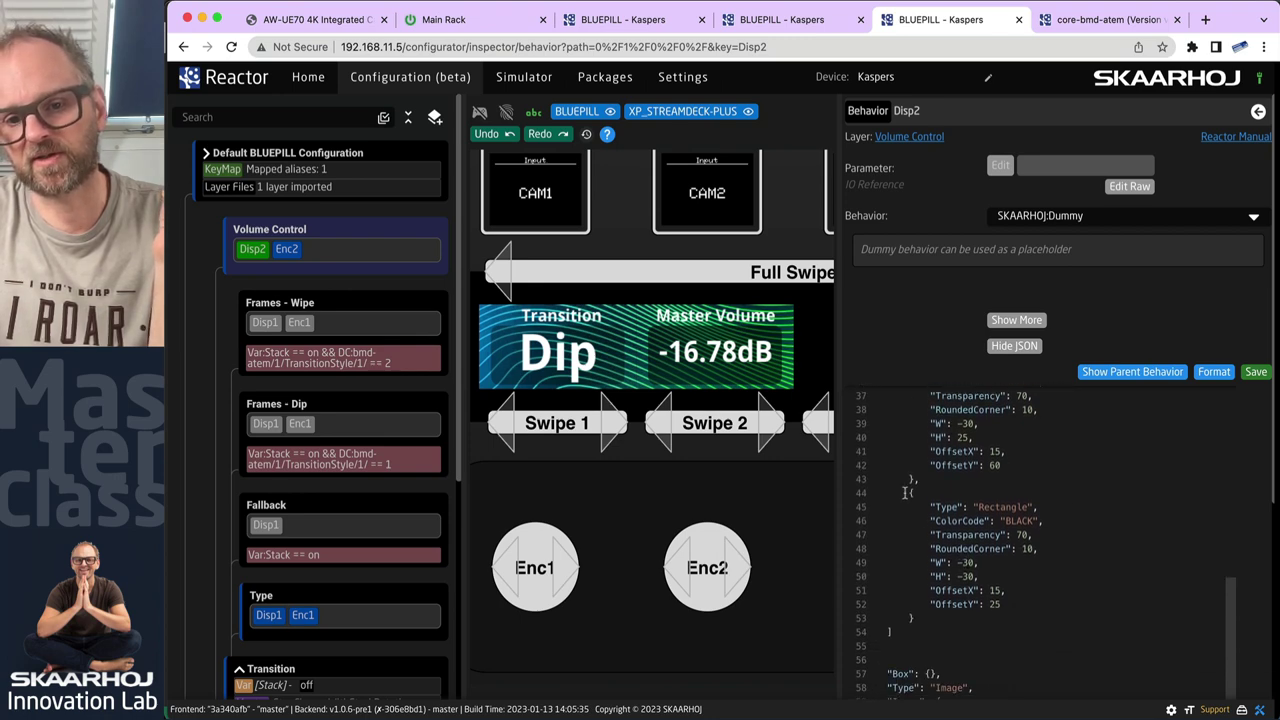
- Examine the last rectangle, the Master Volume text and the volume value's IO reference in Disp2's Graphics layer
{"action": "left_click_drag", "start_coordinate": [904, 492], "coordinate": [914, 620]}
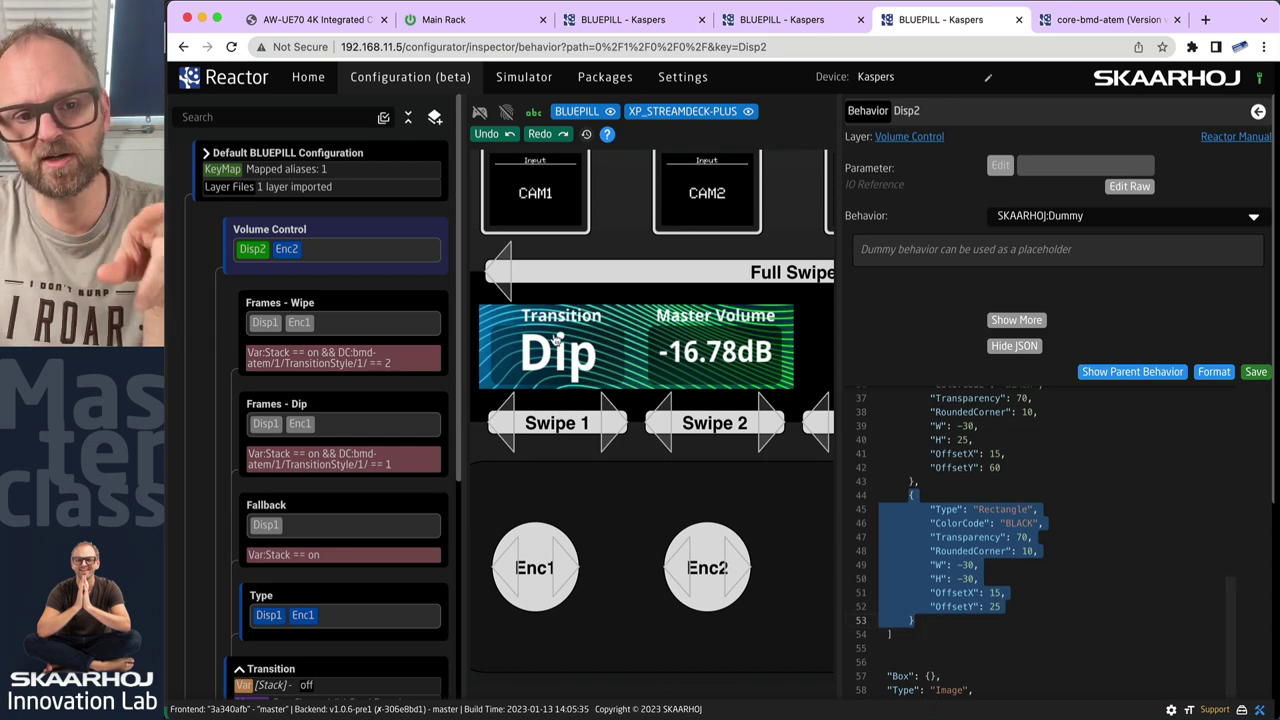
{"action": "left_click", "coordinate": [1015, 610]}
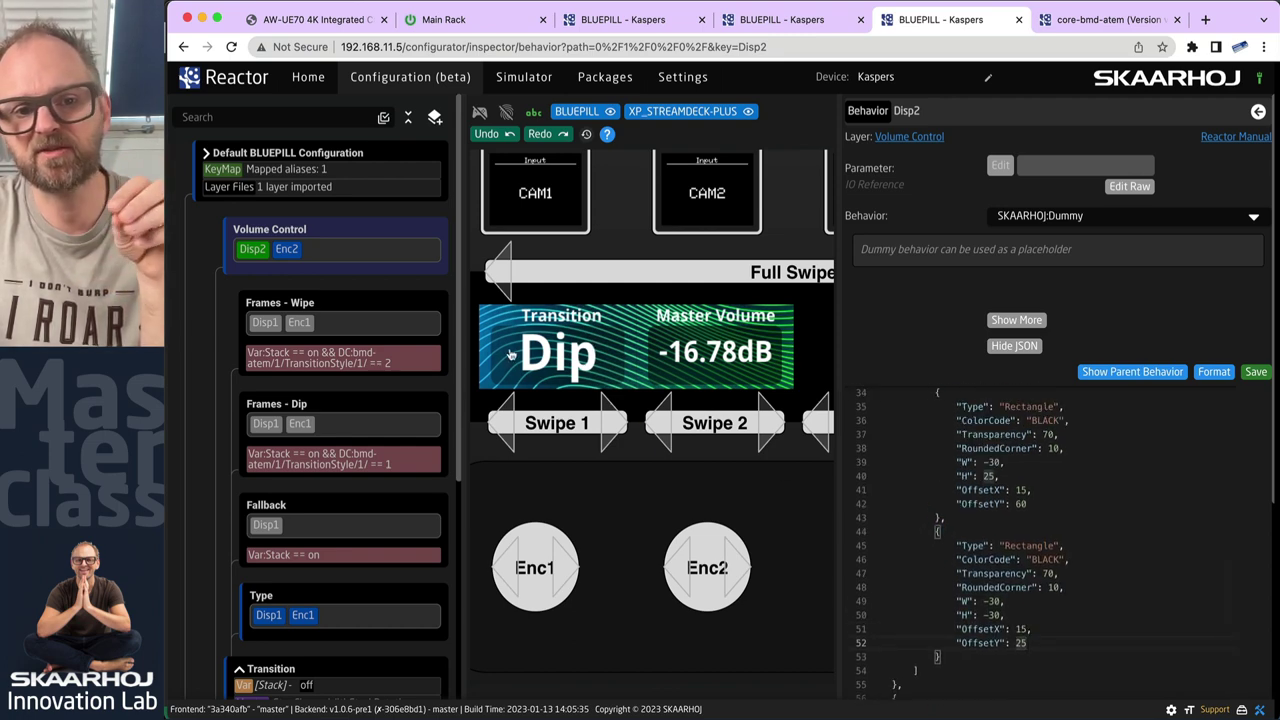
{"action": "scroll", "coordinate": [1033, 558], "scroll_direction": "up", "scroll_amount": 7}
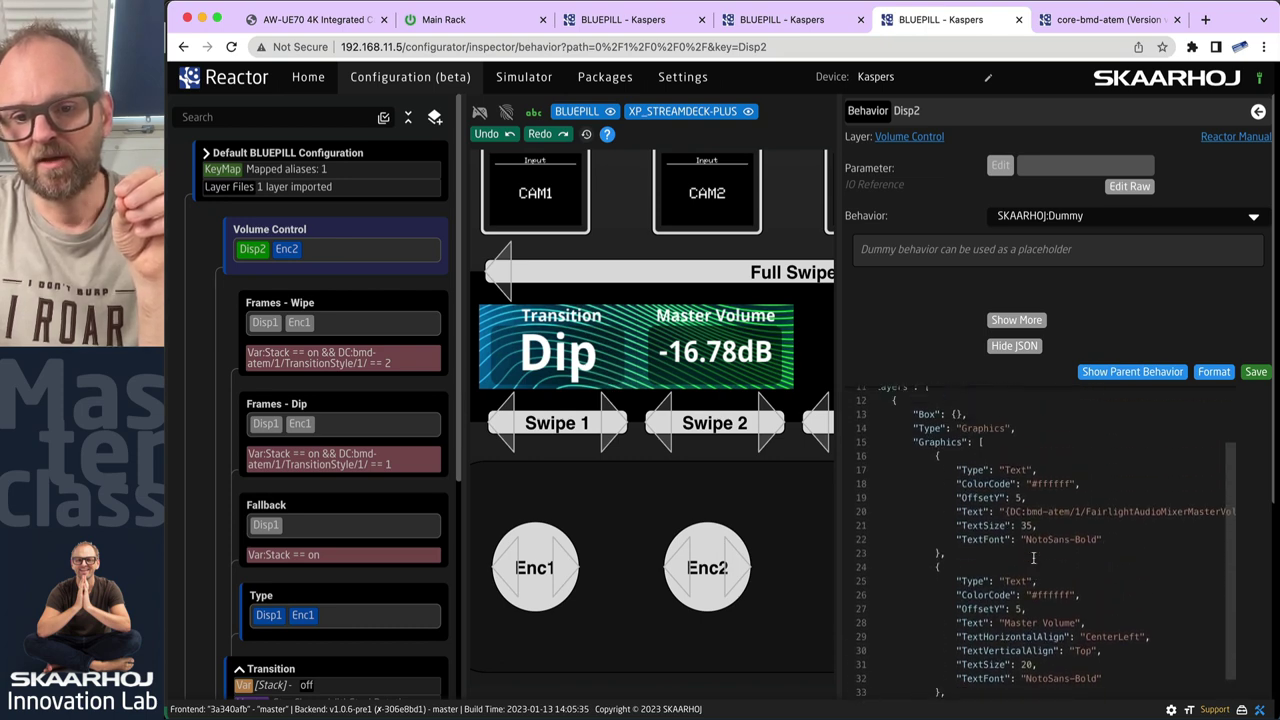
{"action": "scroll", "coordinate": [1033, 558], "scroll_direction": "down", "scroll_amount": 1}
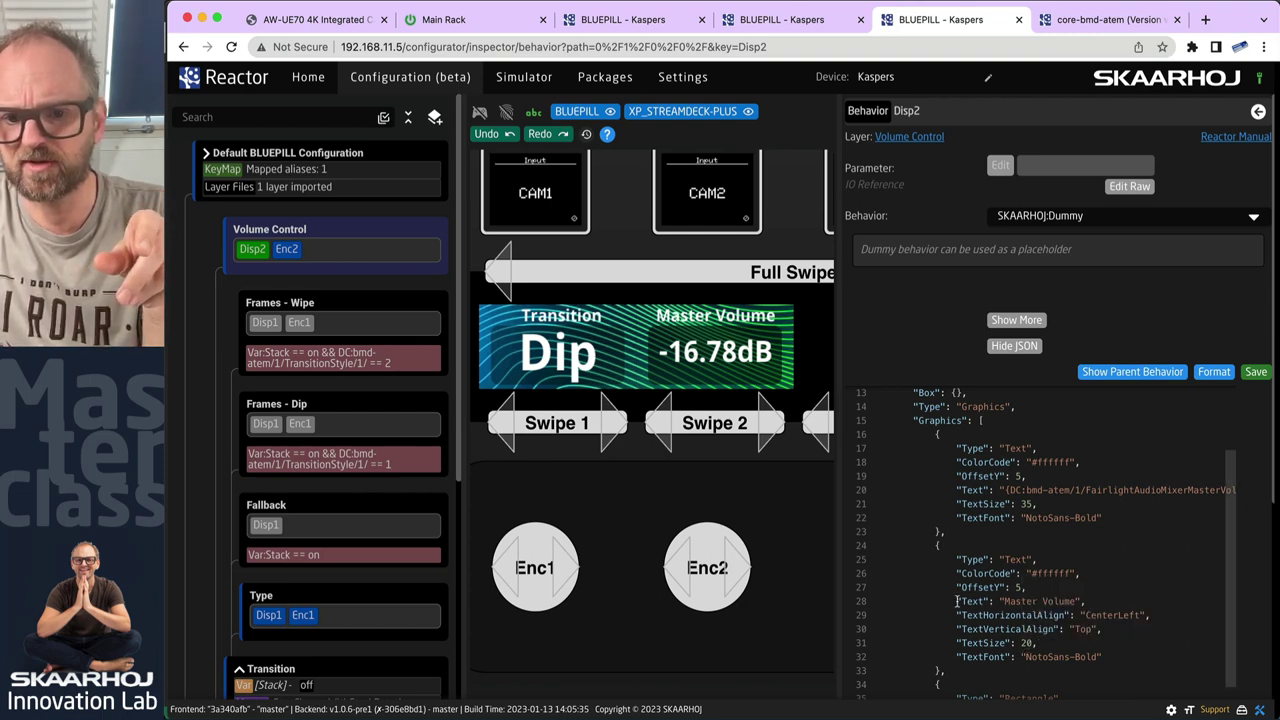
{"action": "left_click_drag", "start_coordinate": [957, 601], "coordinate": [1087, 593]}
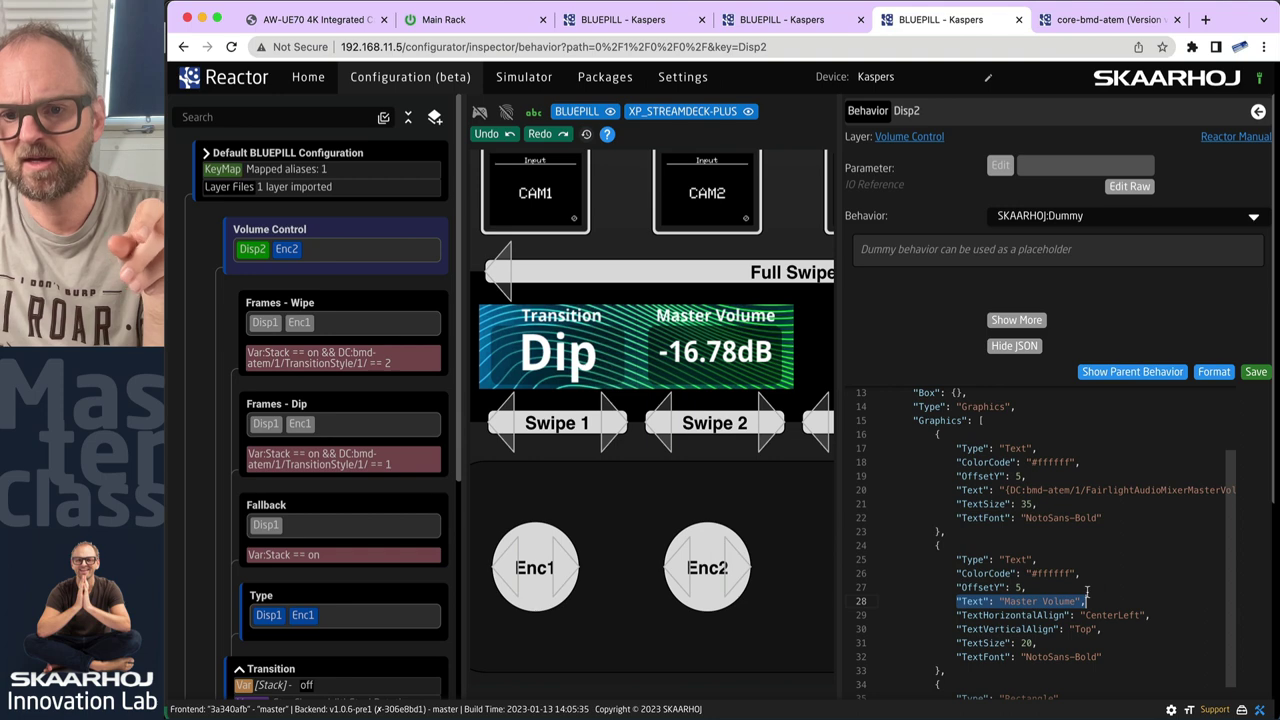
{"action": "left_click", "coordinate": [1026, 504]}
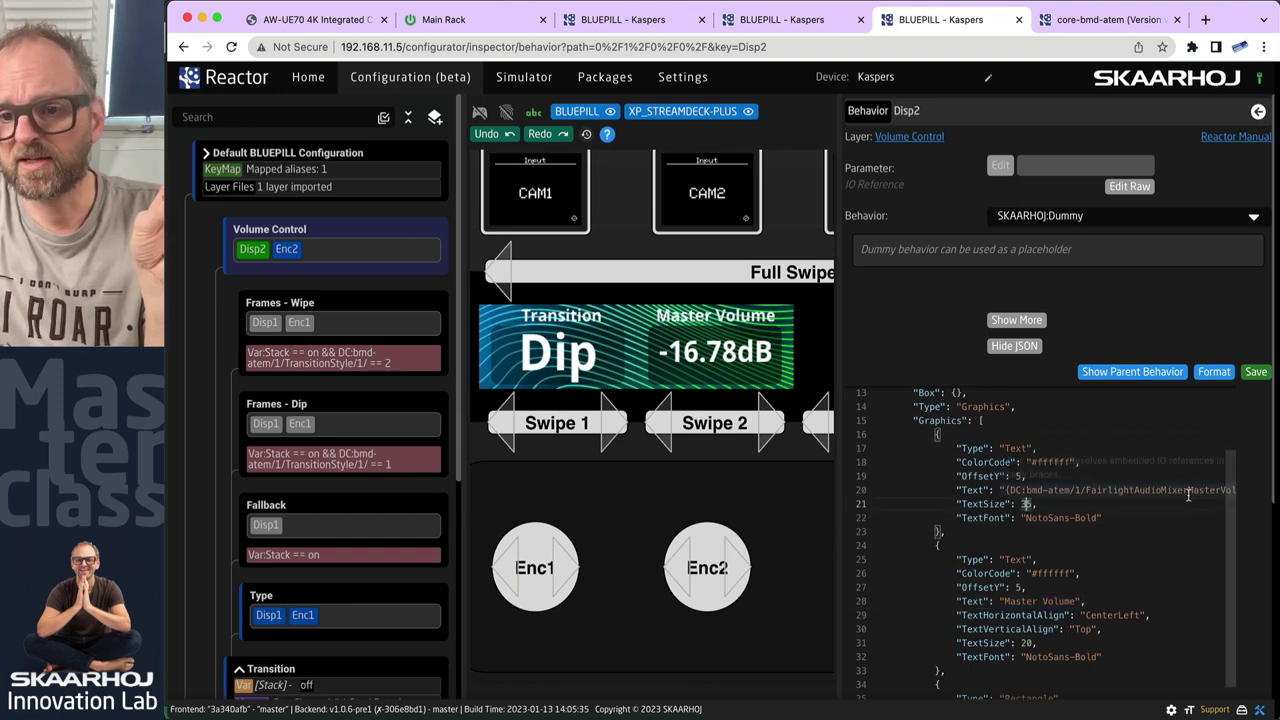
{"action": "scroll", "coordinate": [1170, 500], "scroll_direction": "right", "scroll_amount": 3}
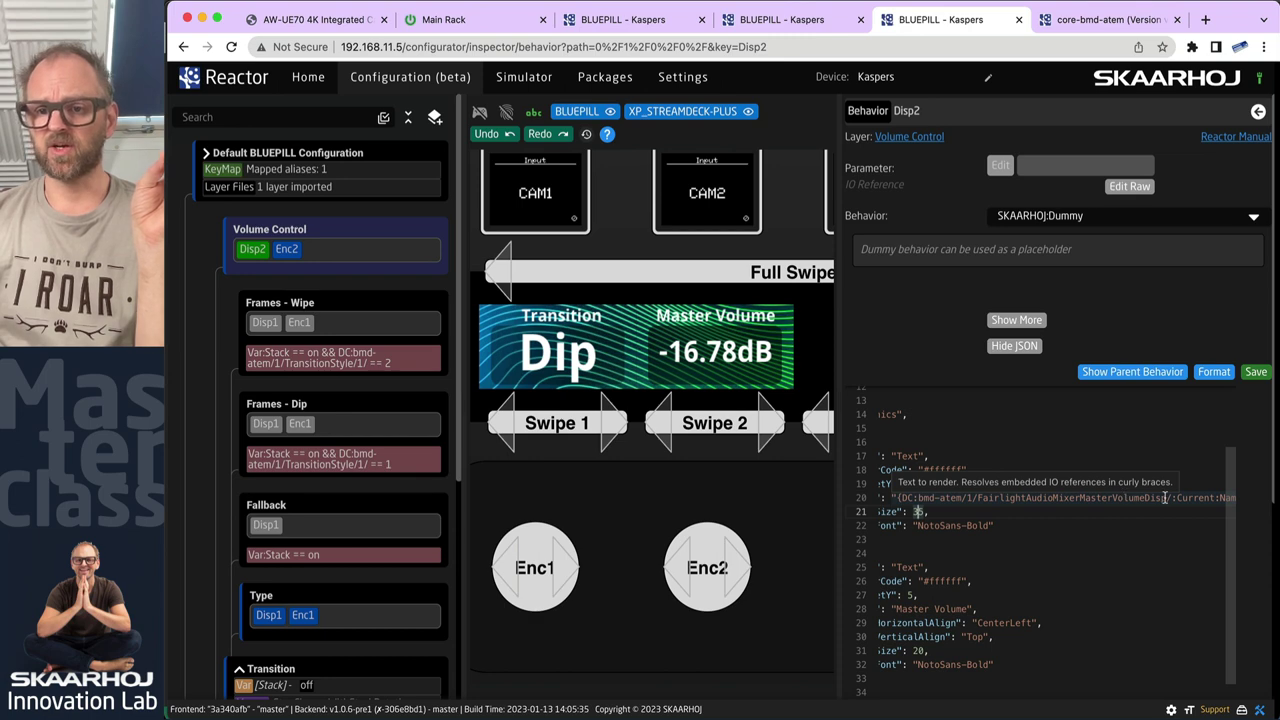
{"action": "scroll", "coordinate": [1160, 500], "scroll_direction": "right", "scroll_amount": 3}
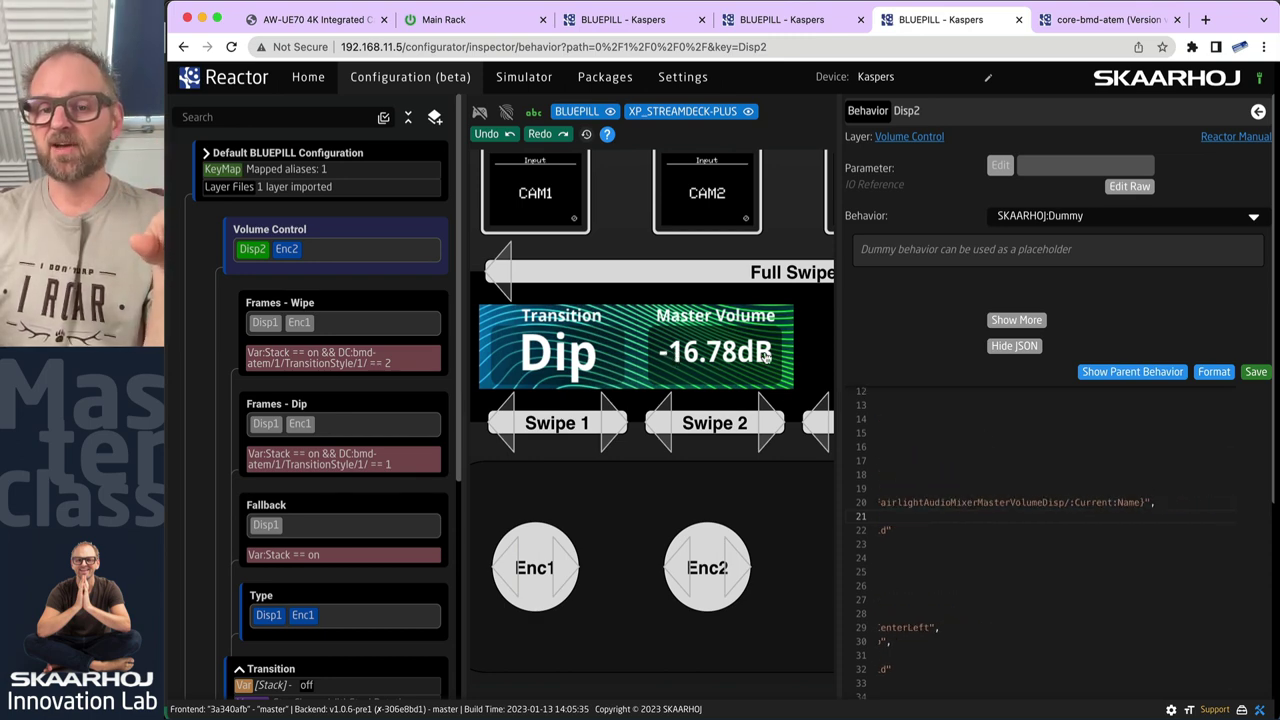
{"action": "scroll", "coordinate": [1072, 492], "scroll_direction": "left", "scroll_amount": 5}
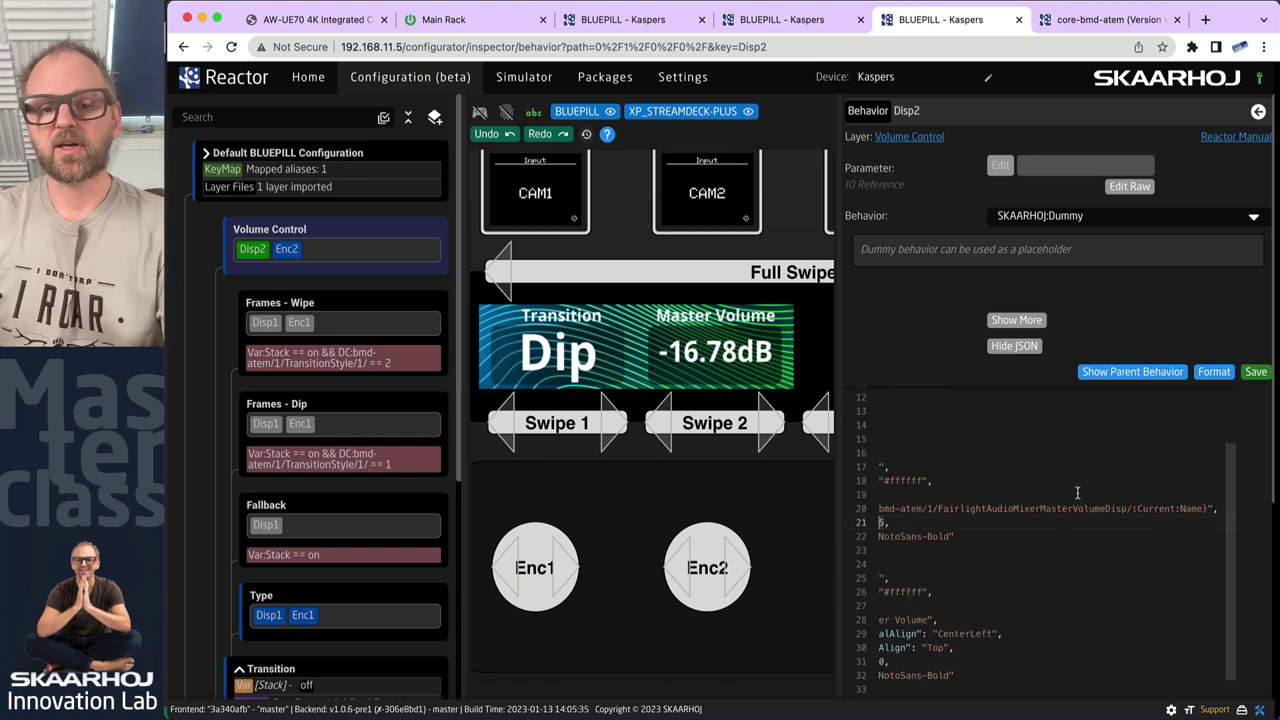
- Switch to Visual Studio Code and copy the Strength widget layer with subtype Tbar from Disp2's composition in Plus2.layer.json
{"action": "key", "text": "super+Tab"}
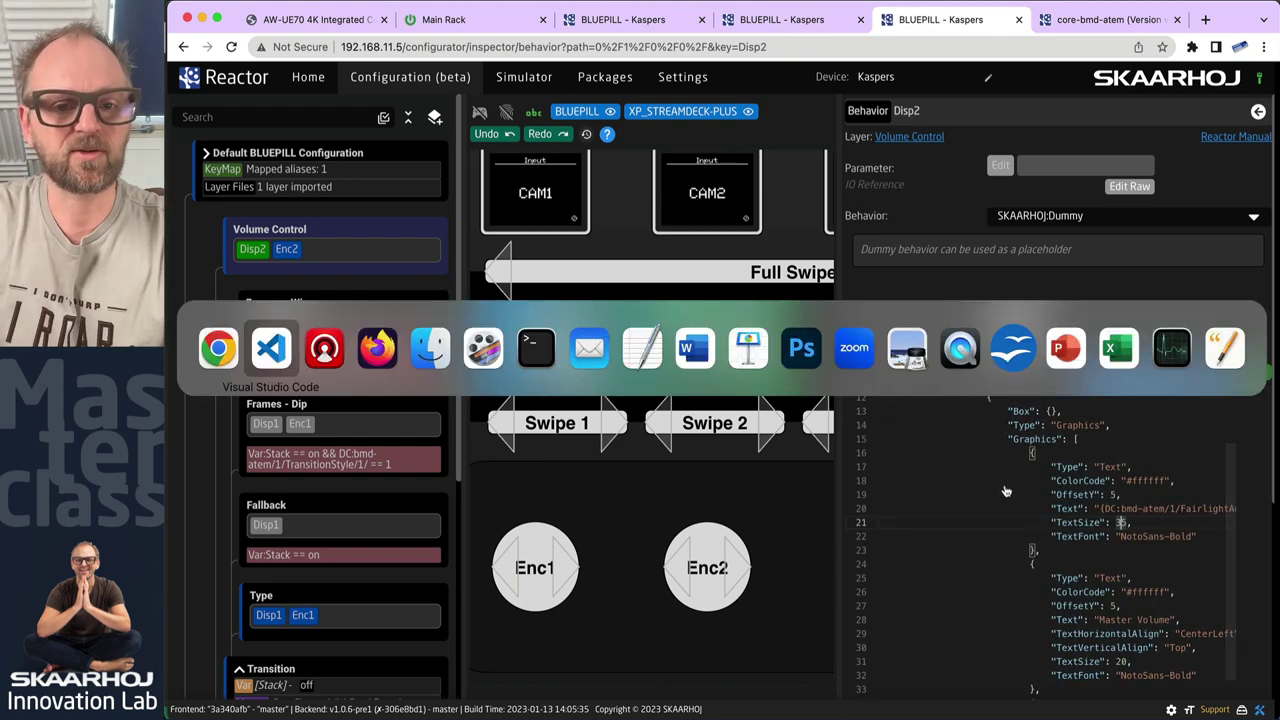
{"action": "scroll", "coordinate": [638, 228], "scroll_direction": "up", "scroll_amount": 5}
{"action": "scroll", "coordinate": [638, 228], "scroll_direction": "up", "scroll_amount": 2}
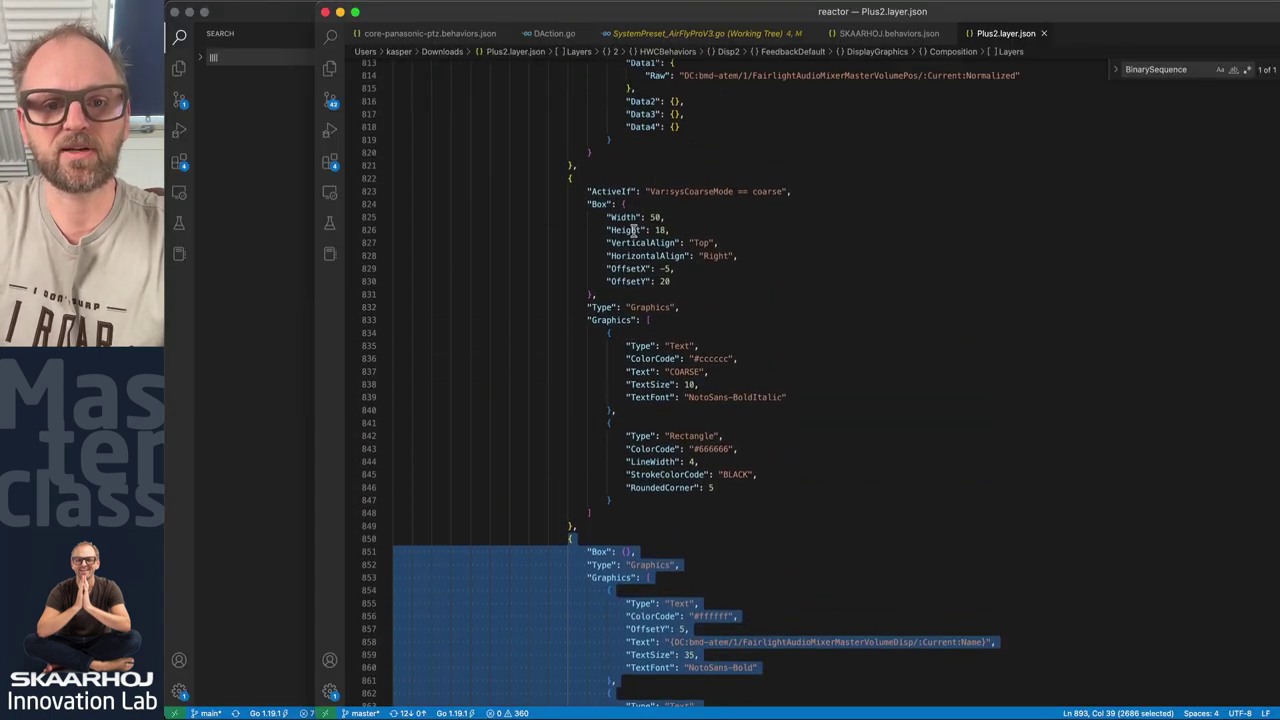
{"action": "scroll", "coordinate": [566, 178], "scroll_direction": "up", "scroll_amount": 4}
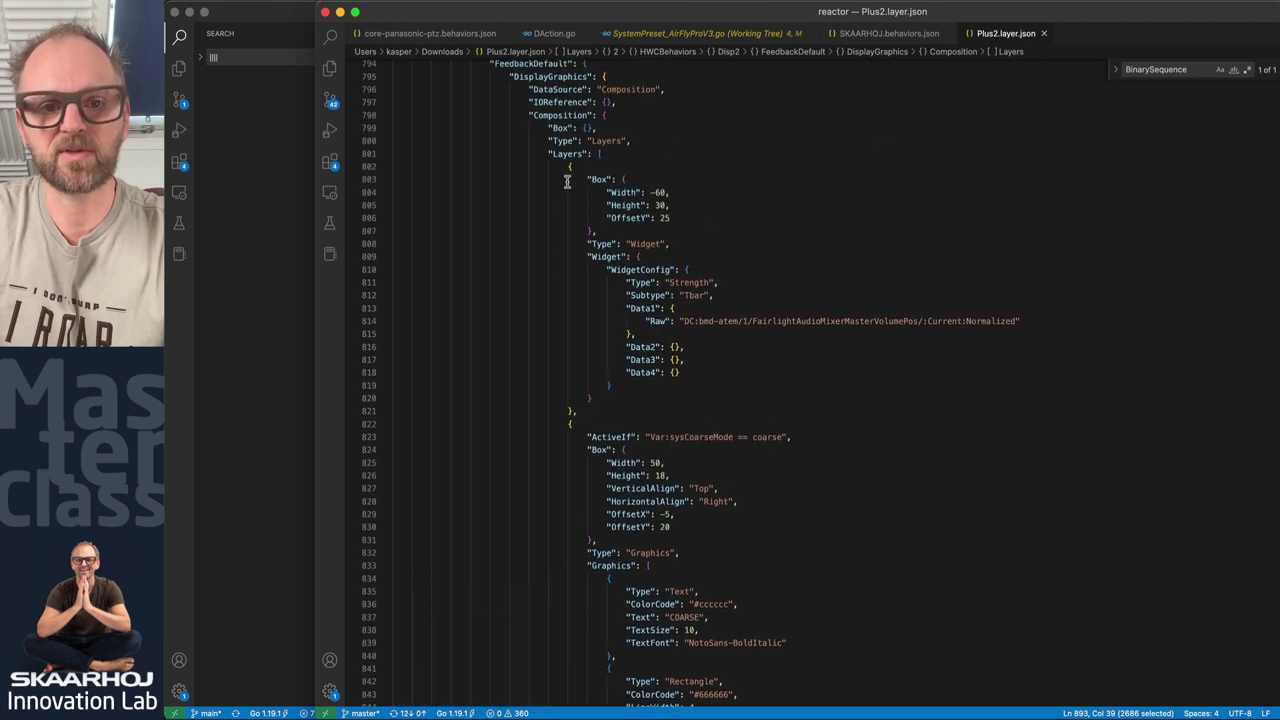
{"action": "scroll", "coordinate": [566, 178], "scroll_direction": "down", "scroll_amount": 1}
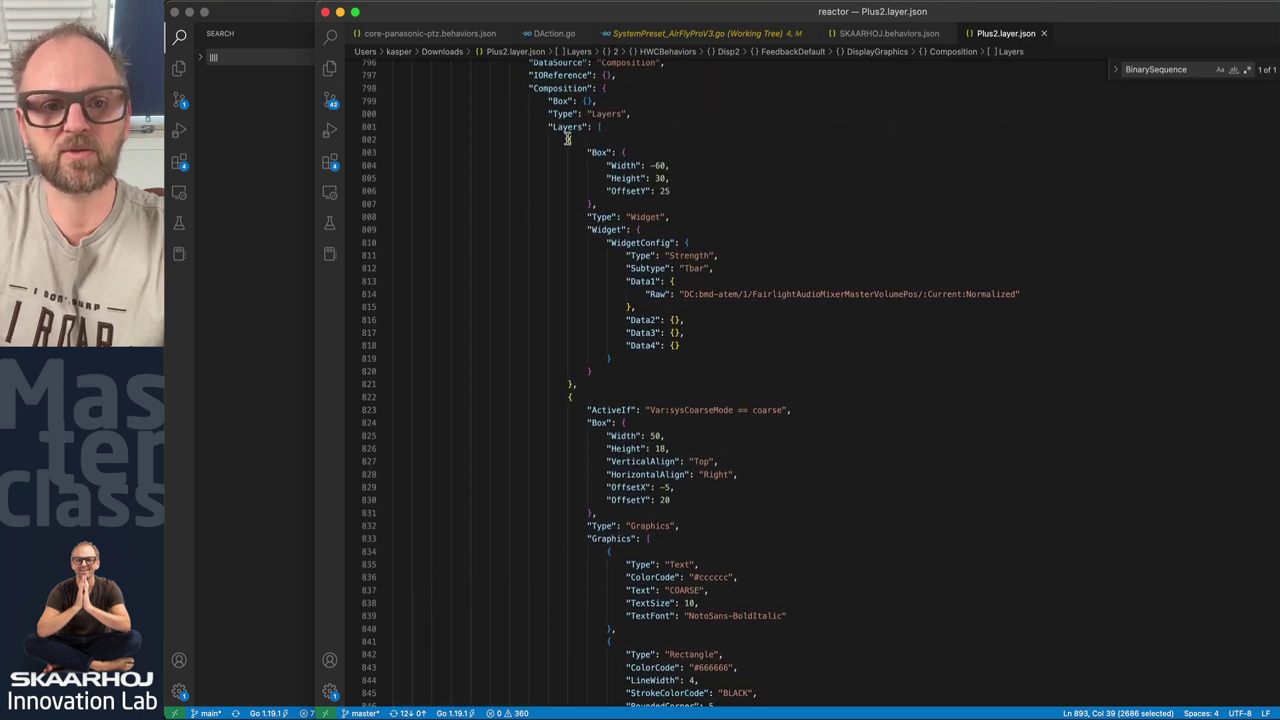
{"action": "left_click_drag", "start_coordinate": [566, 141], "coordinate": [594, 386]}
- Switch back to Reactor in Chrome, paste the widget layer first in Disp2's Layers array with a single separating comma, format and save
{"action": "key", "text": "super+Tab"}
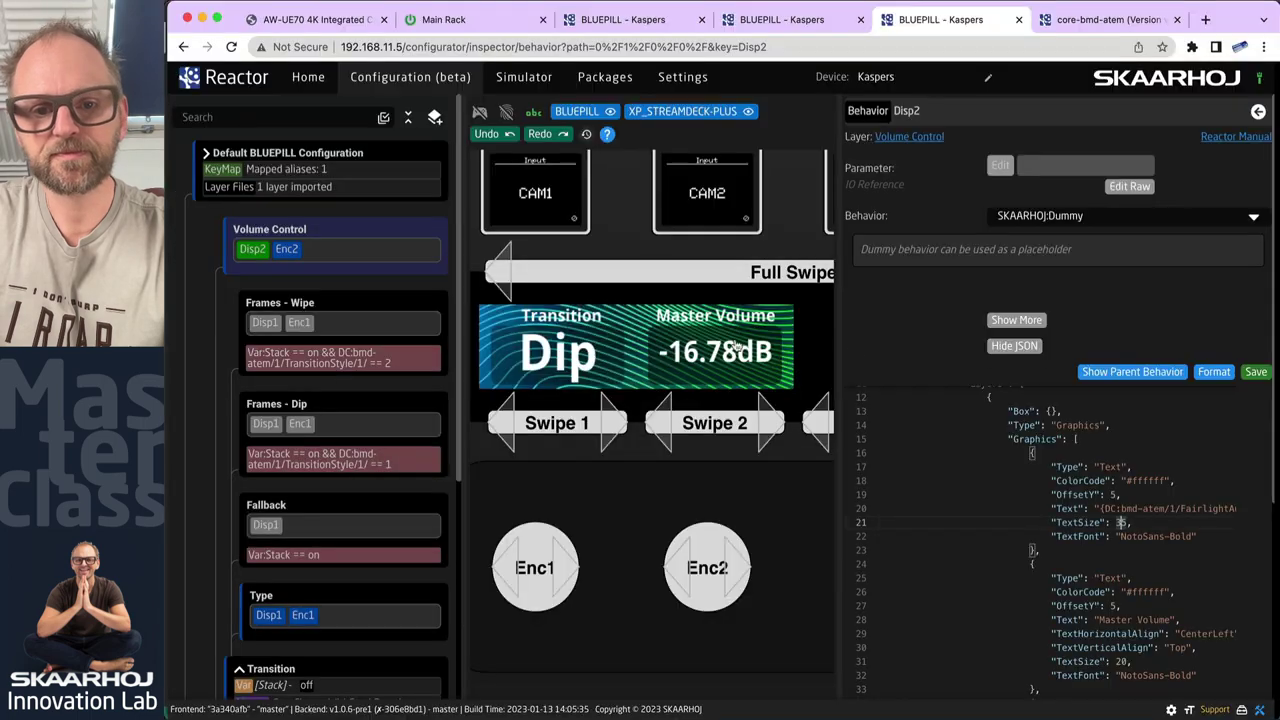
{"action": "scroll", "coordinate": [1077, 441], "scroll_direction": "up", "scroll_amount": 1}
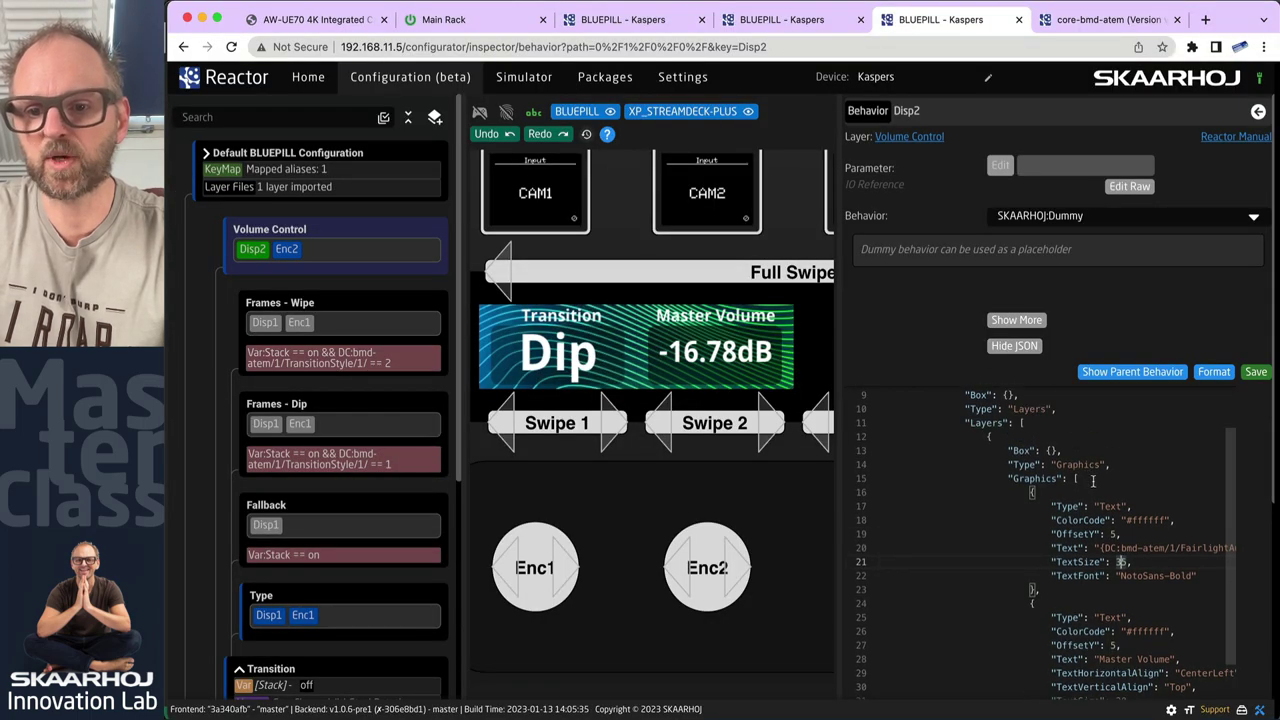
{"action": "left_click", "coordinate": [1052, 422]}
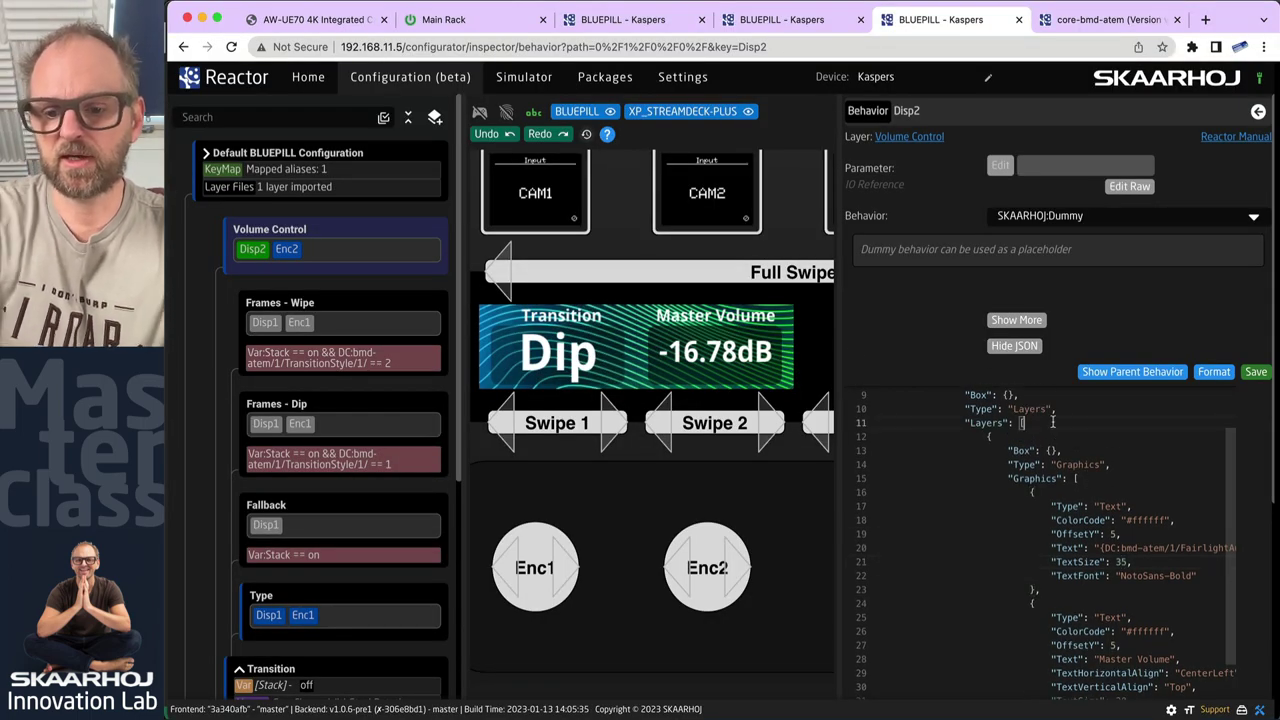
{"action": "key", "text": "Return"}
{"action": "key", "text": "super+v"}
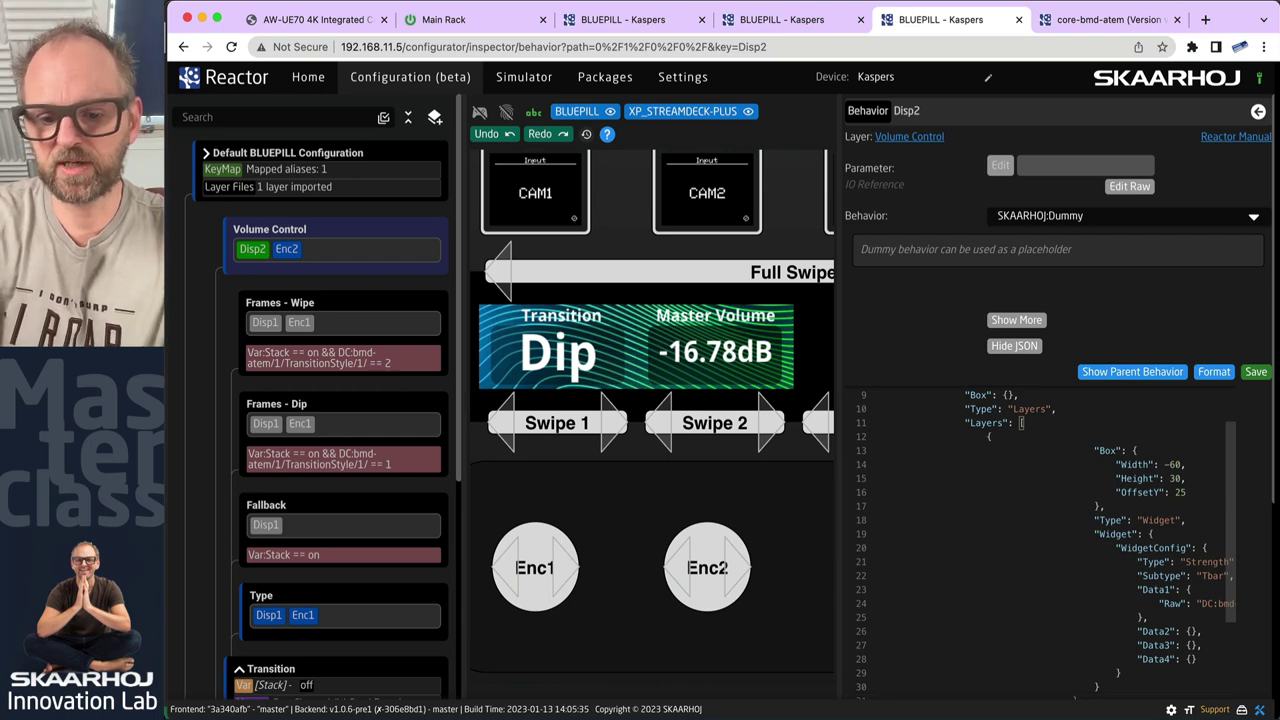
{"action": "left_click", "coordinate": [1214, 362]}
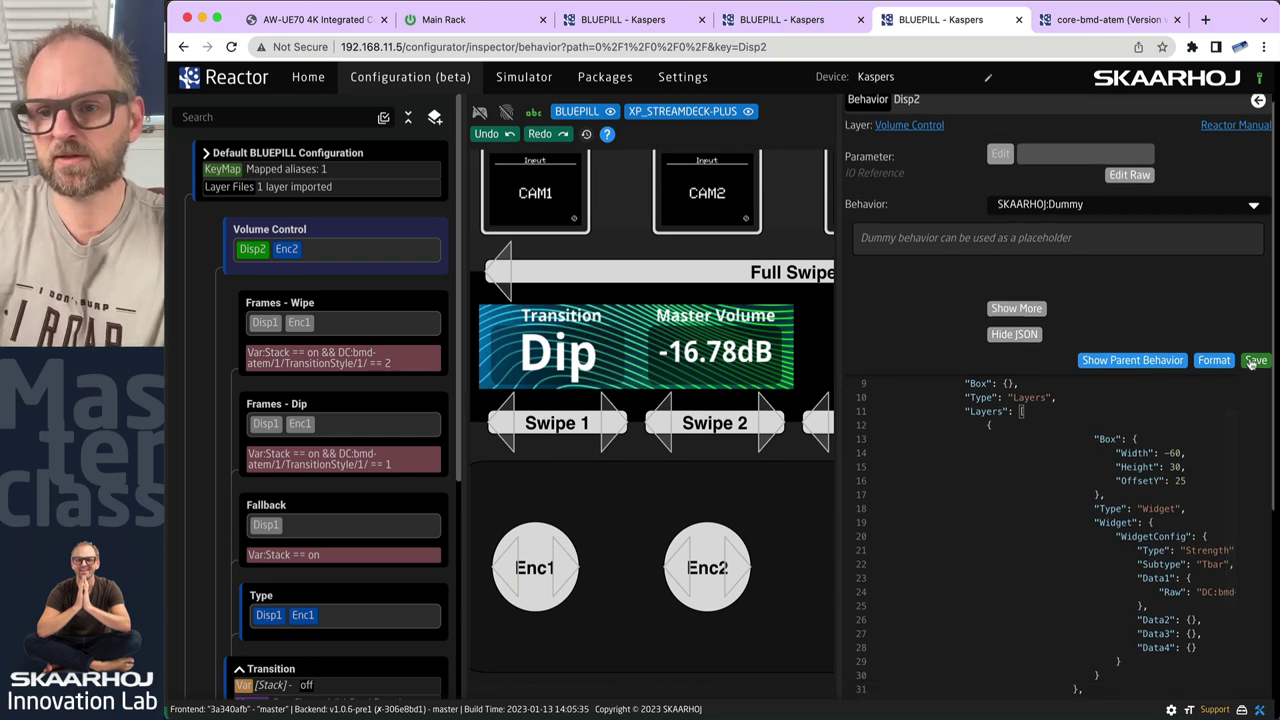
{"action": "left_click", "coordinate": [1254, 362]}
{"action": "scroll", "coordinate": [1066, 530], "scroll_direction": "down", "scroll_amount": 3}
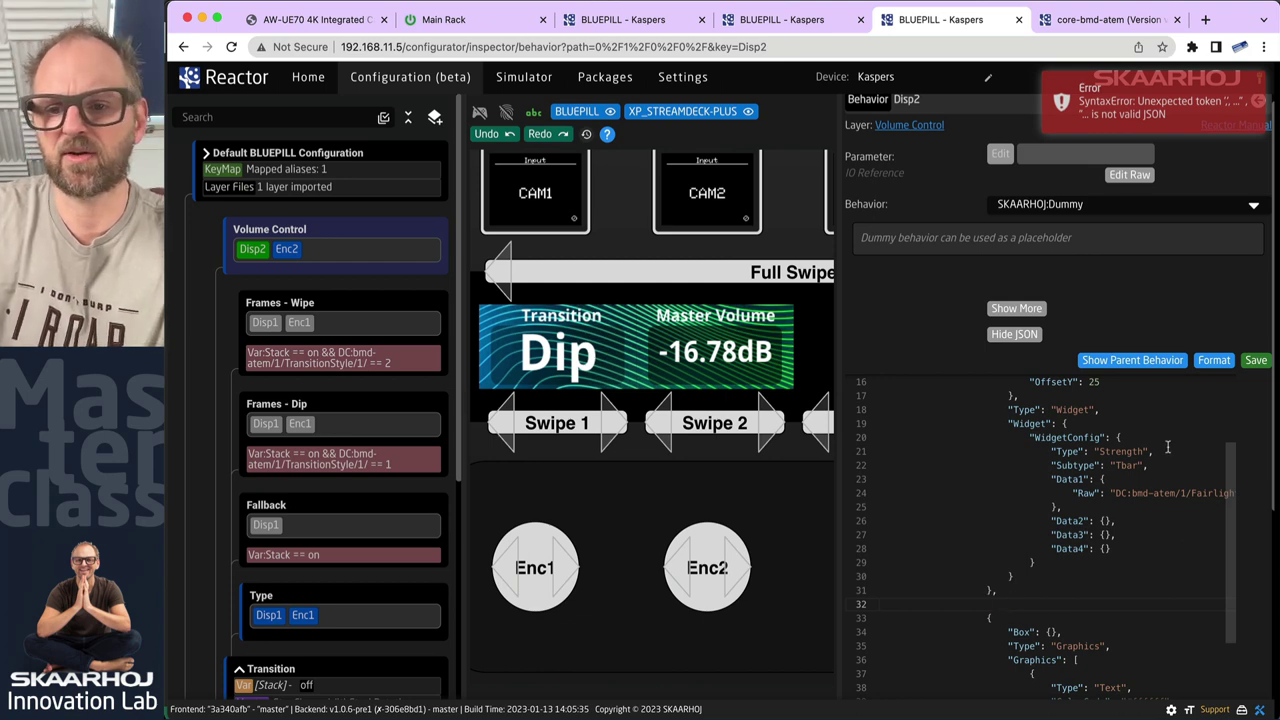
{"action": "left_click", "coordinate": [1255, 360]}
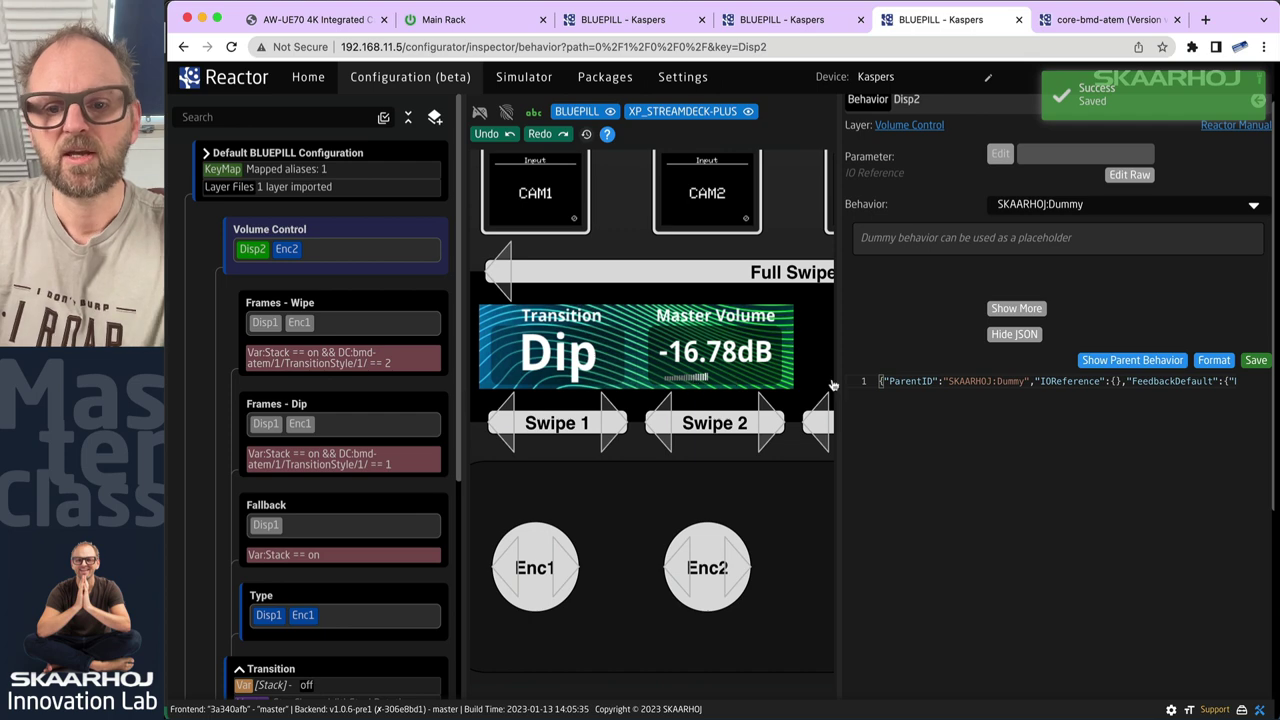
- Format Disp2's saved JSON again and review the Strength widget's box and configuration
{"action": "left_click", "coordinate": [1212, 360]}
{"action": "scroll", "coordinate": [1052, 535], "scroll_direction": "down", "scroll_amount": 3}
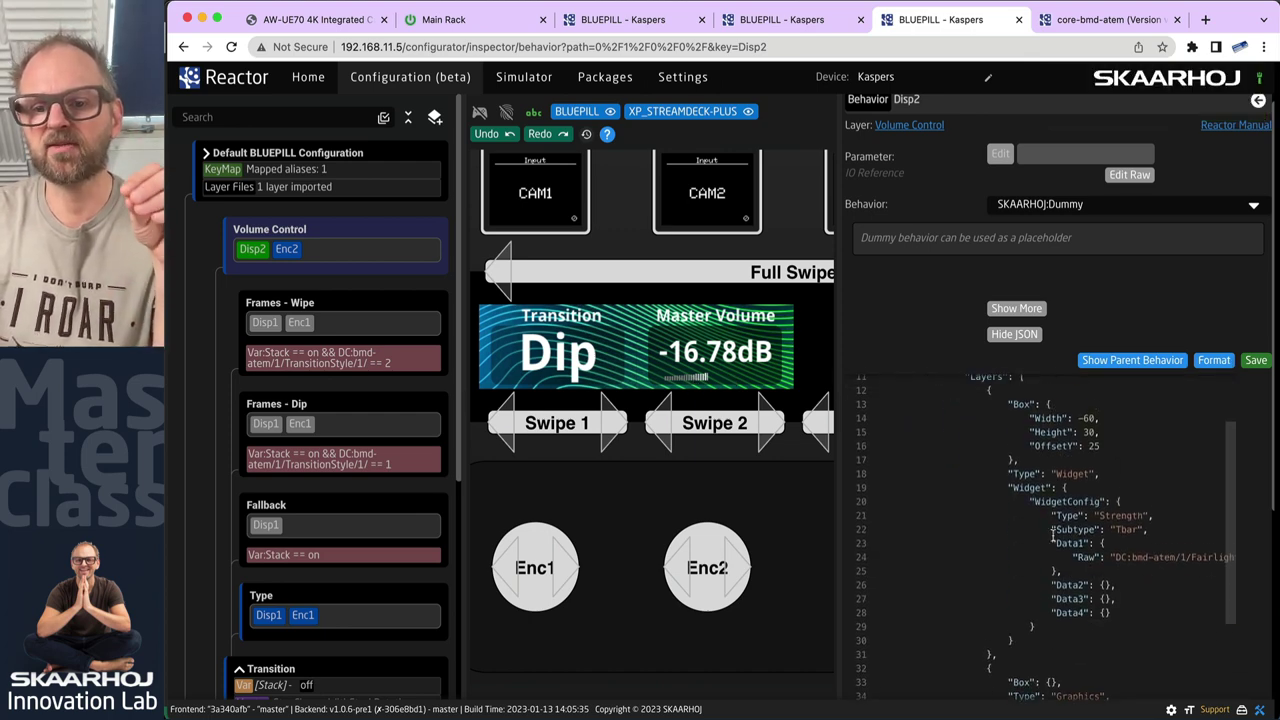
{"action": "scroll", "coordinate": [1052, 535], "scroll_direction": "up", "scroll_amount": 1}
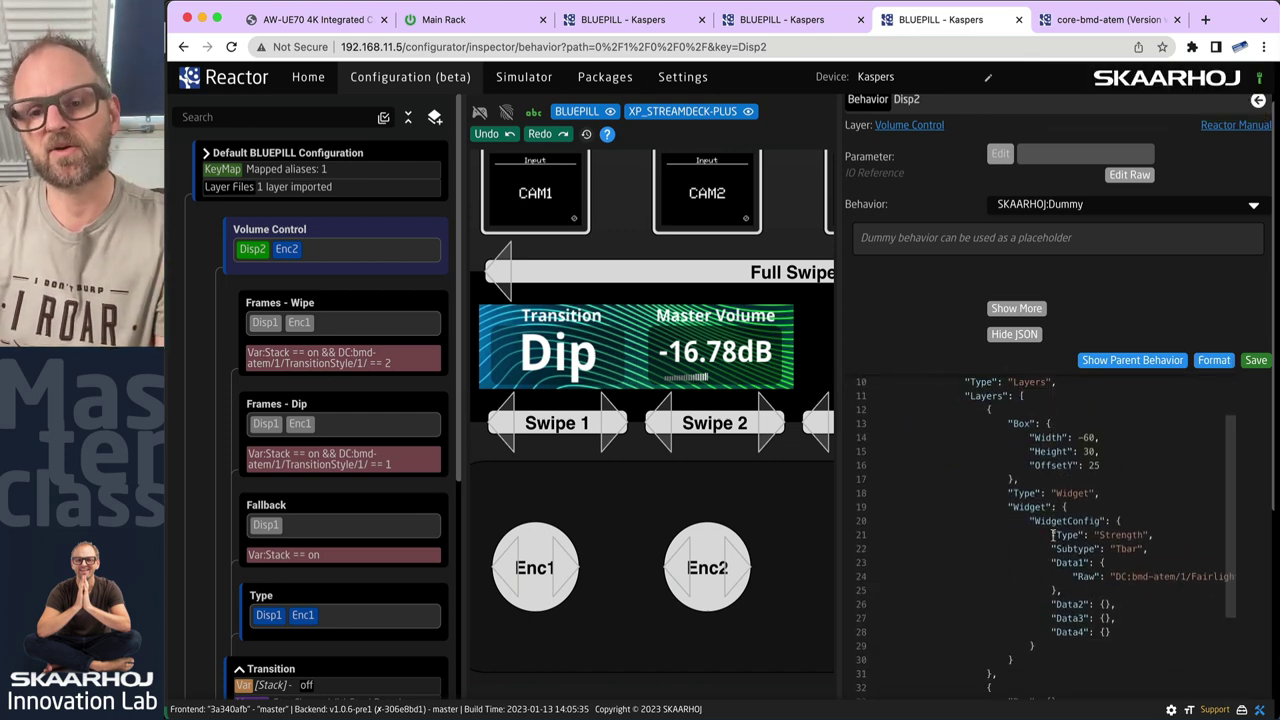
{"action": "scroll", "coordinate": [1078, 540], "scroll_direction": "right", "scroll_amount": 4}
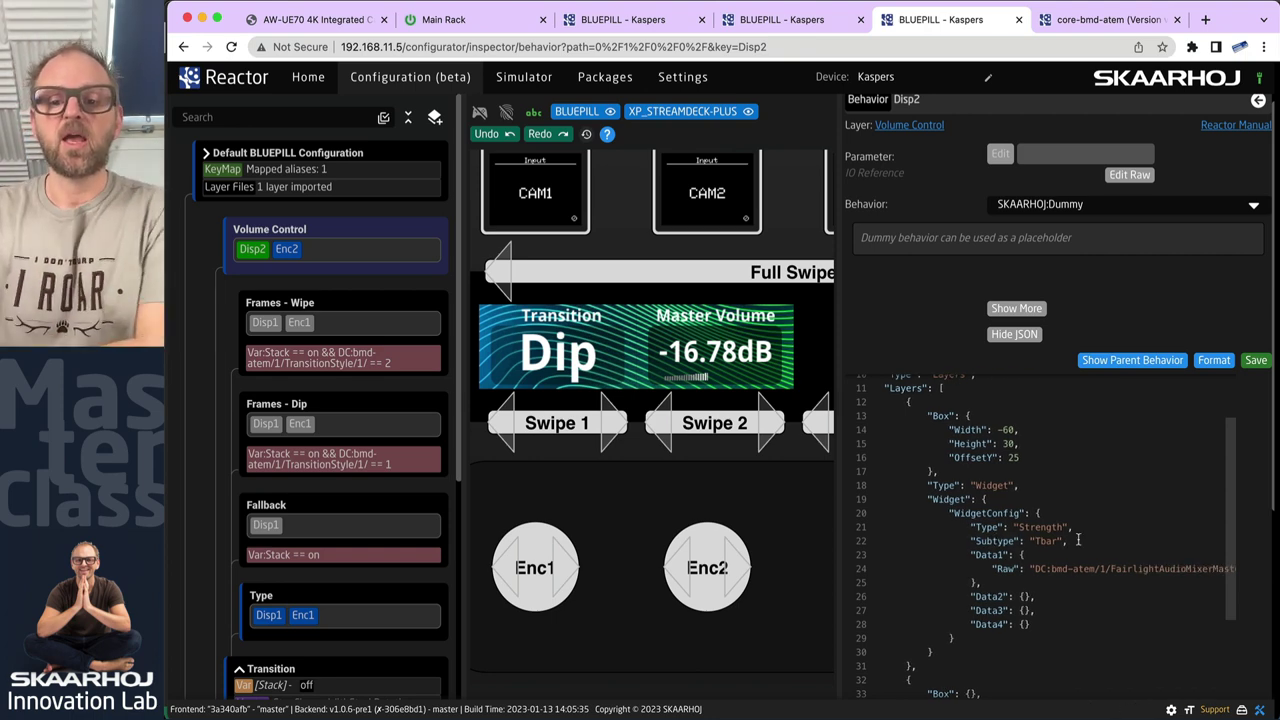
- Try to list the available values for the Strength widget's Subtype, and restore it to Tbar
{"action": "double_click", "coordinate": [1044, 540]}
{"action": "key", "text": "BackSpace"}
{"action": "key", "text": "ctrl+space"}
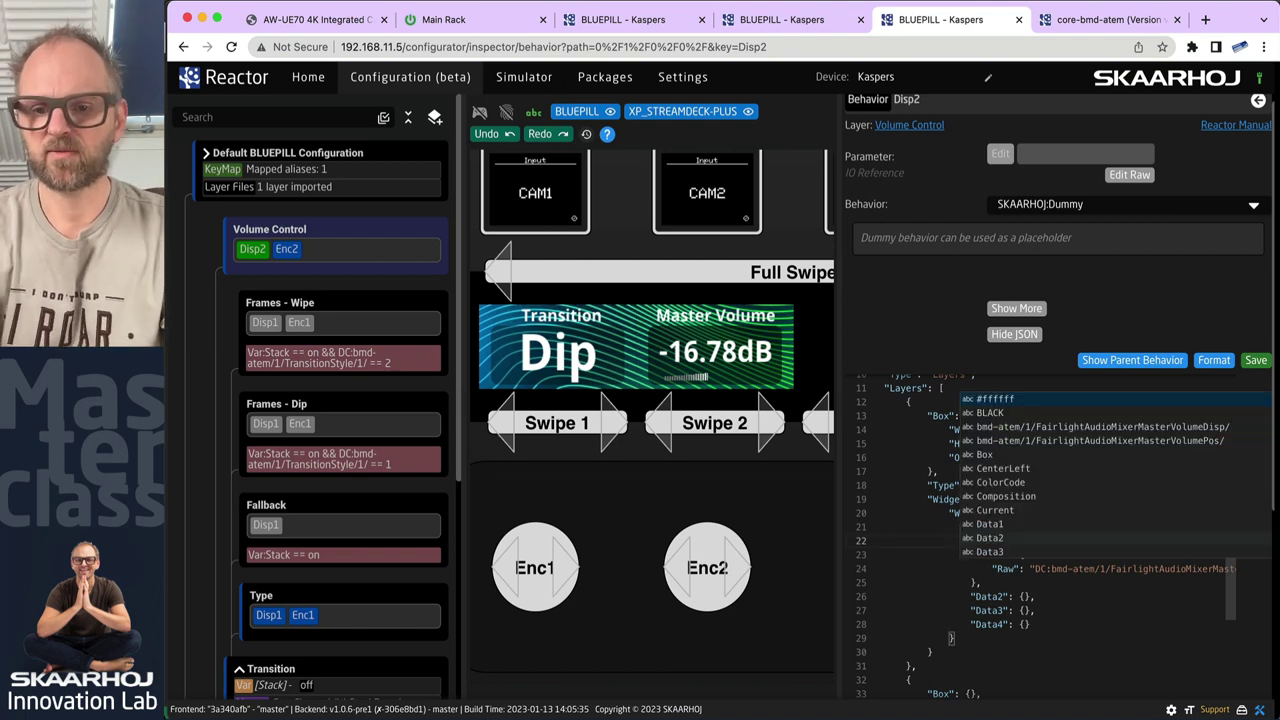
{"action": "key", "text": "Escape"}
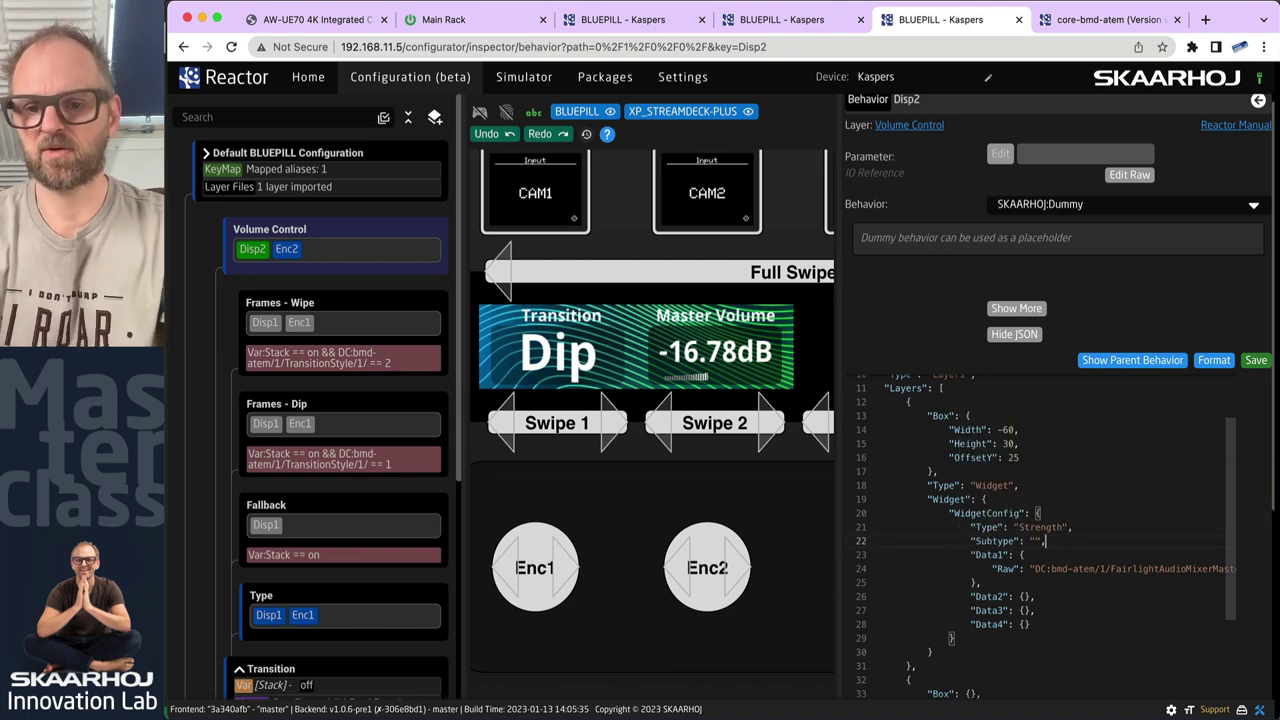
{"action": "key", "text": "ctrl+space"}
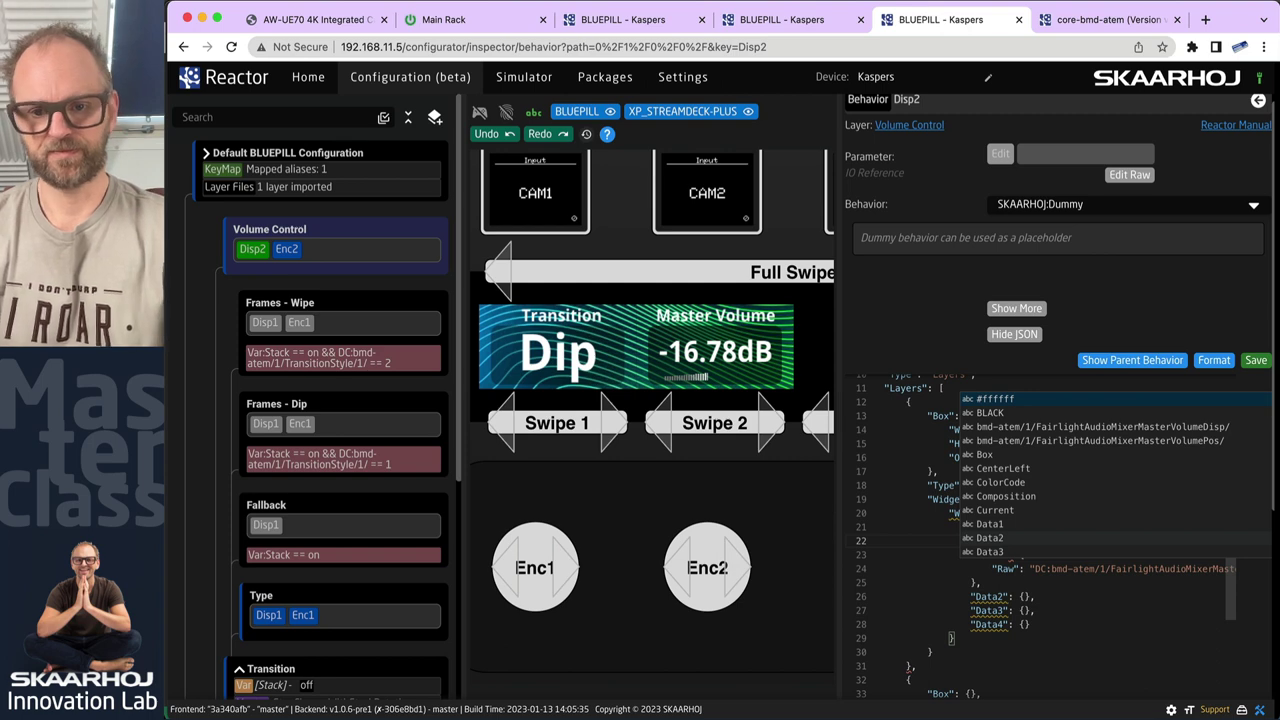
{"action": "key", "text": "Escape"}
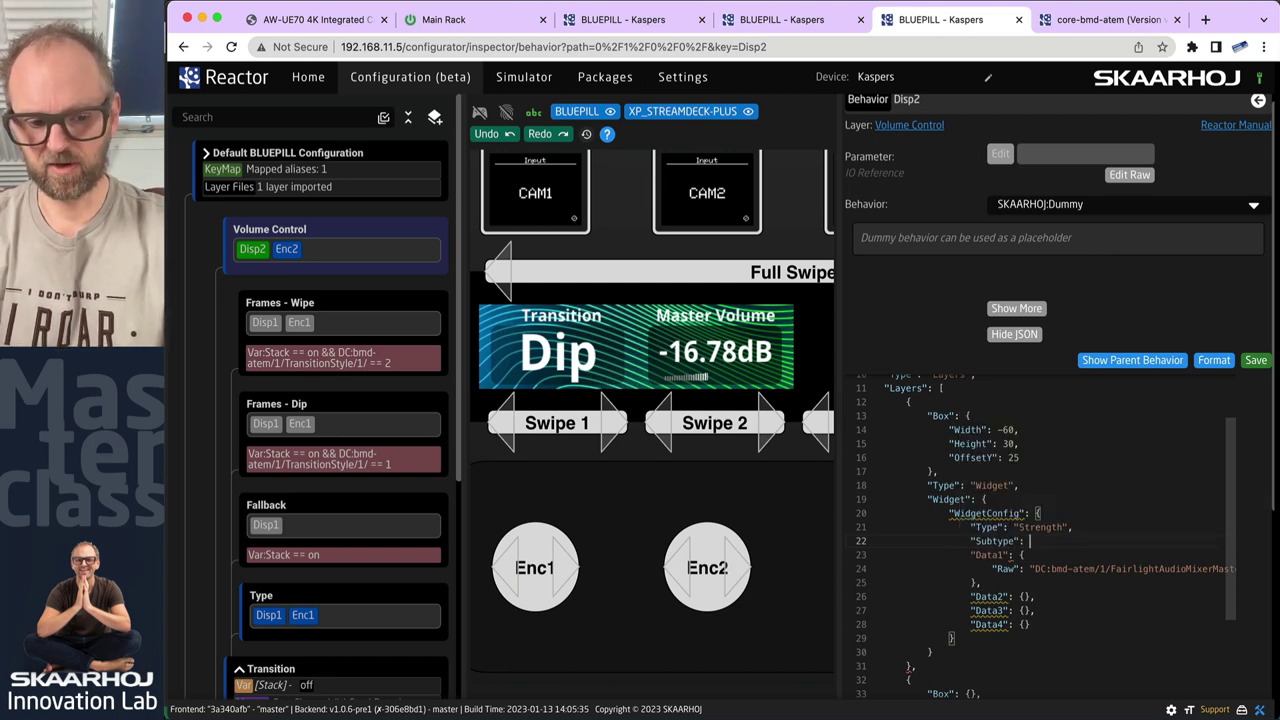
{"action": "type", "text": "\"Tbar\","}
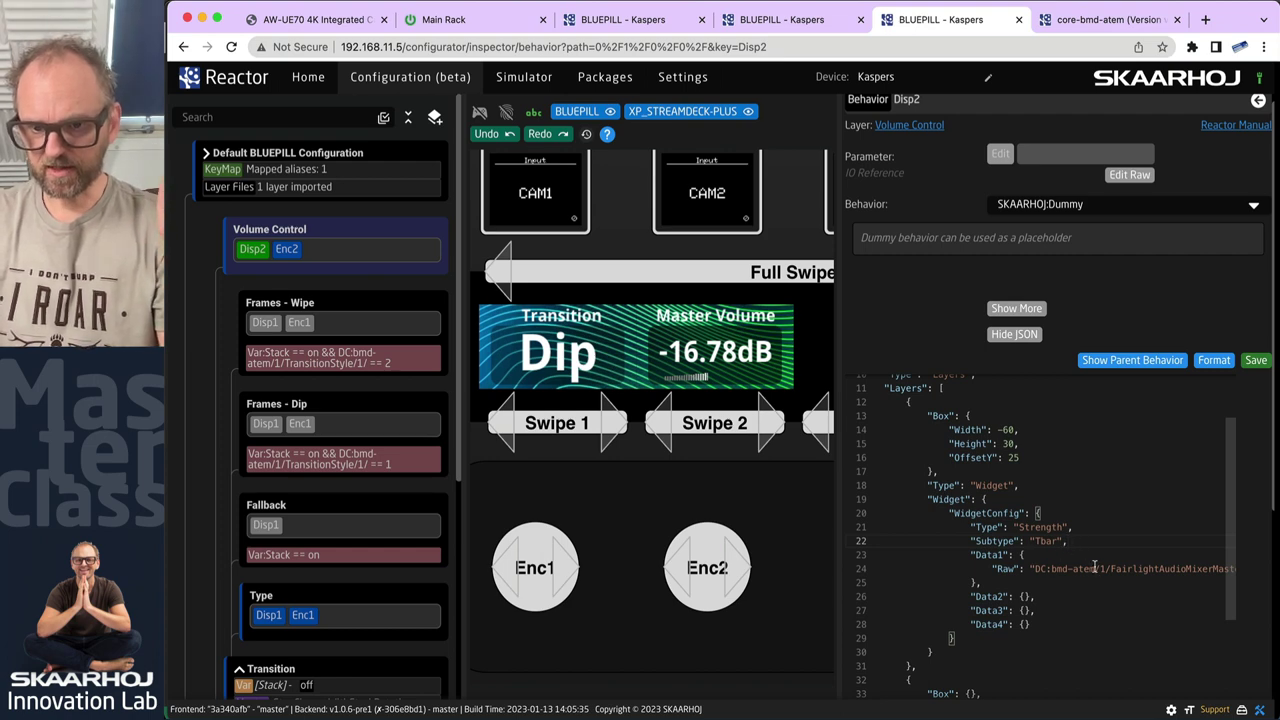
- Examine the widget's Data1 reference to the master volume position with its Current:Normalized suffix, and briefly check the core-bmd-atem page
{"action": "scroll", "coordinate": [1094, 567], "scroll_direction": "right", "scroll_amount": 3}
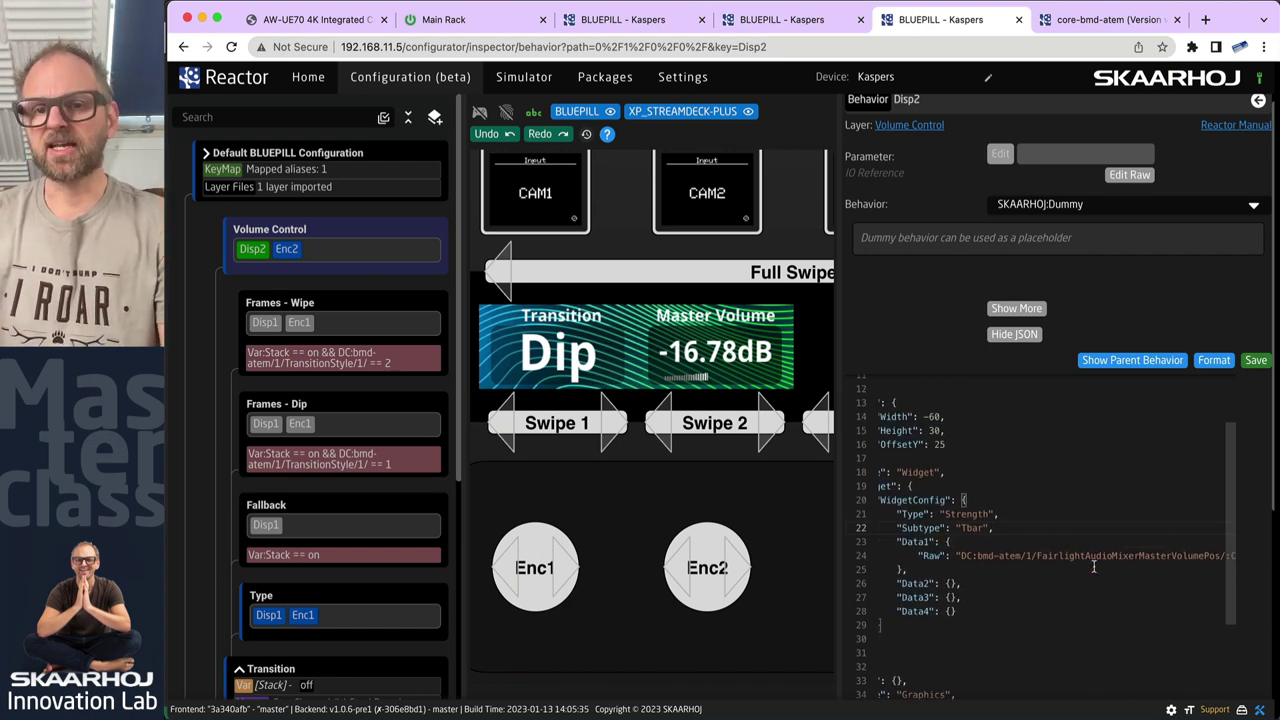
{"action": "scroll", "coordinate": [1094, 567], "scroll_direction": "right", "scroll_amount": 4}
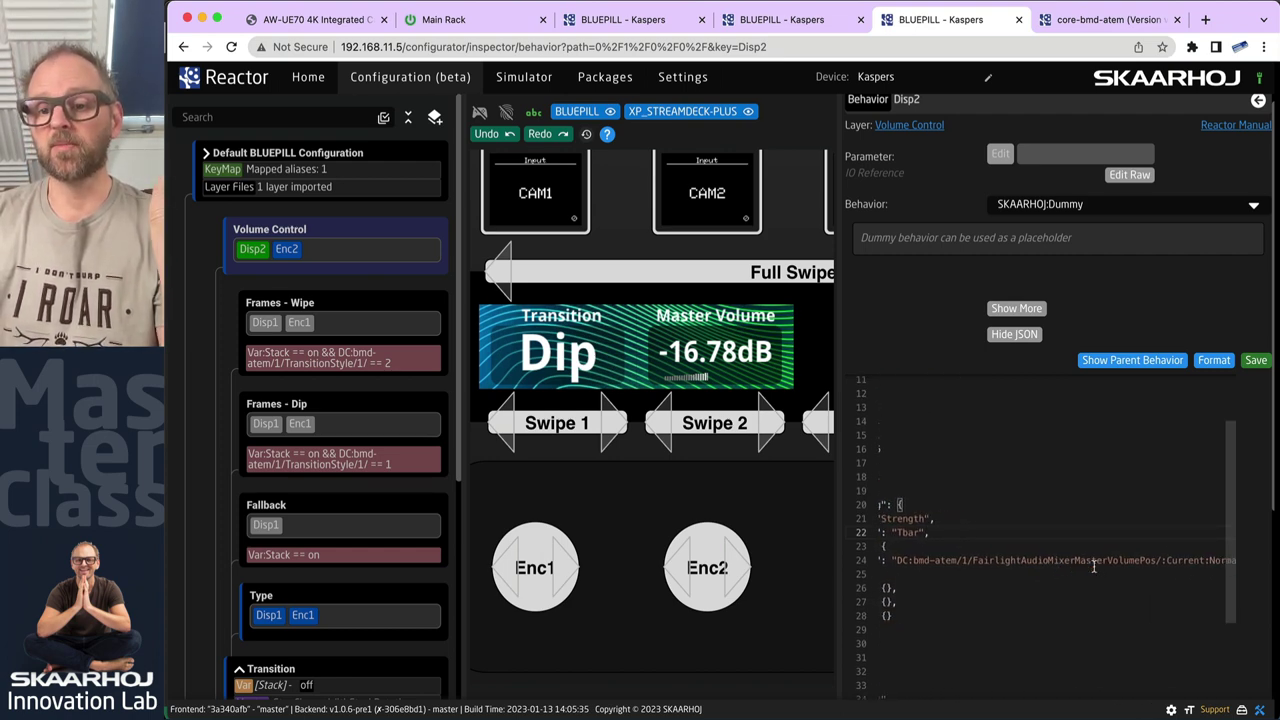
{"action": "scroll", "coordinate": [1094, 567], "scroll_direction": "right", "scroll_amount": 1}
{"action": "double_click", "coordinate": [1117, 562]}
{"action": "scroll", "coordinate": [1117, 562], "scroll_direction": "right", "scroll_amount": 2}
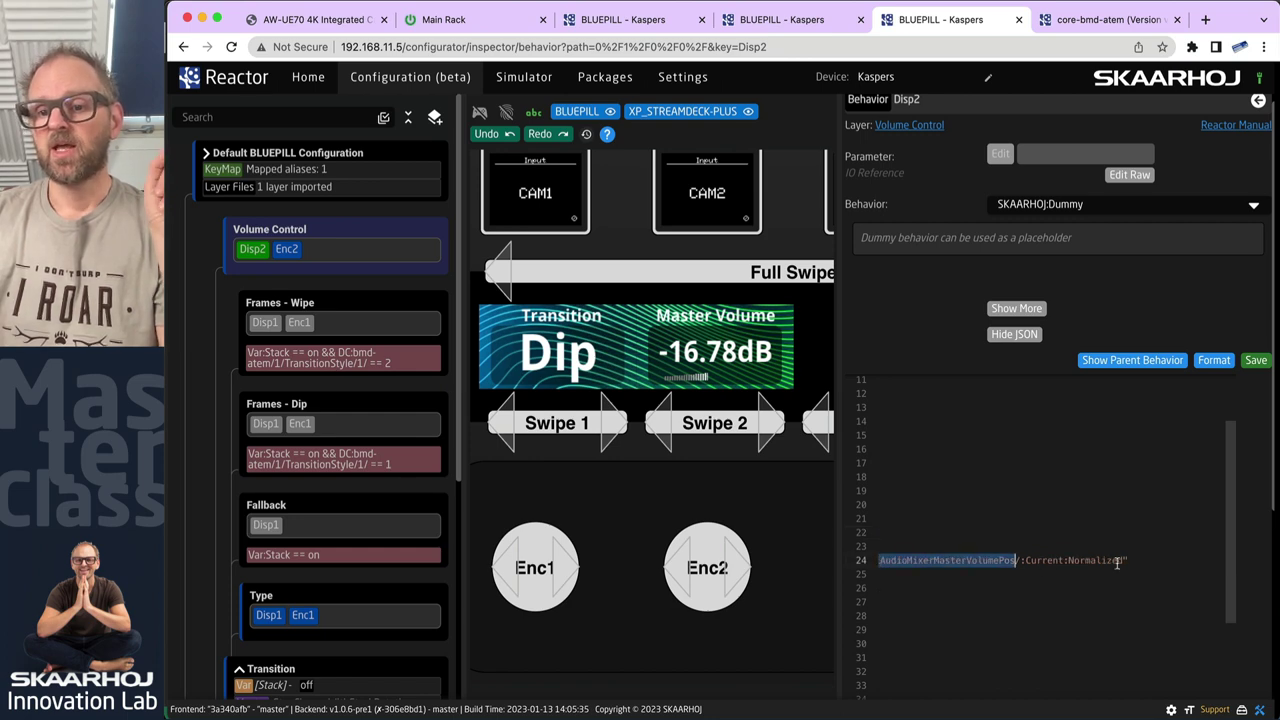
{"action": "left_click_drag", "start_coordinate": [1020, 561], "coordinate": [1124, 561]}
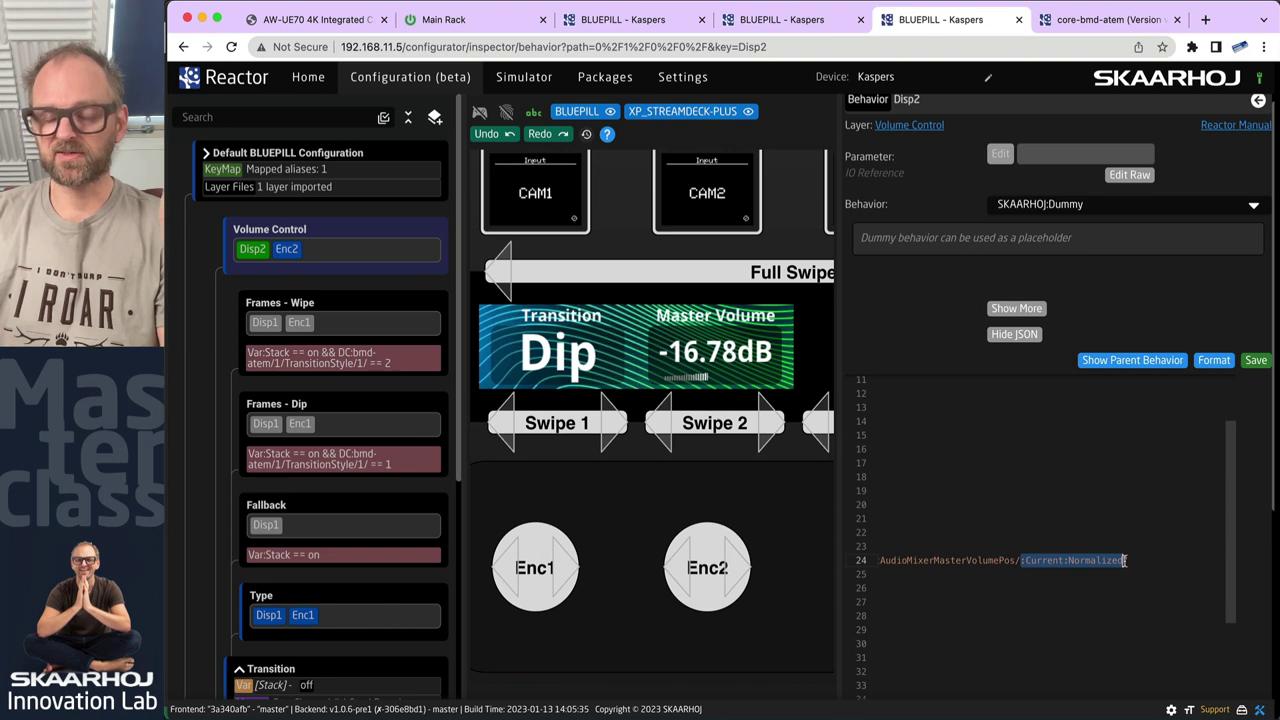
{"action": "double_click", "coordinate": [1046, 562]}
{"action": "double_click", "coordinate": [1090, 562]}
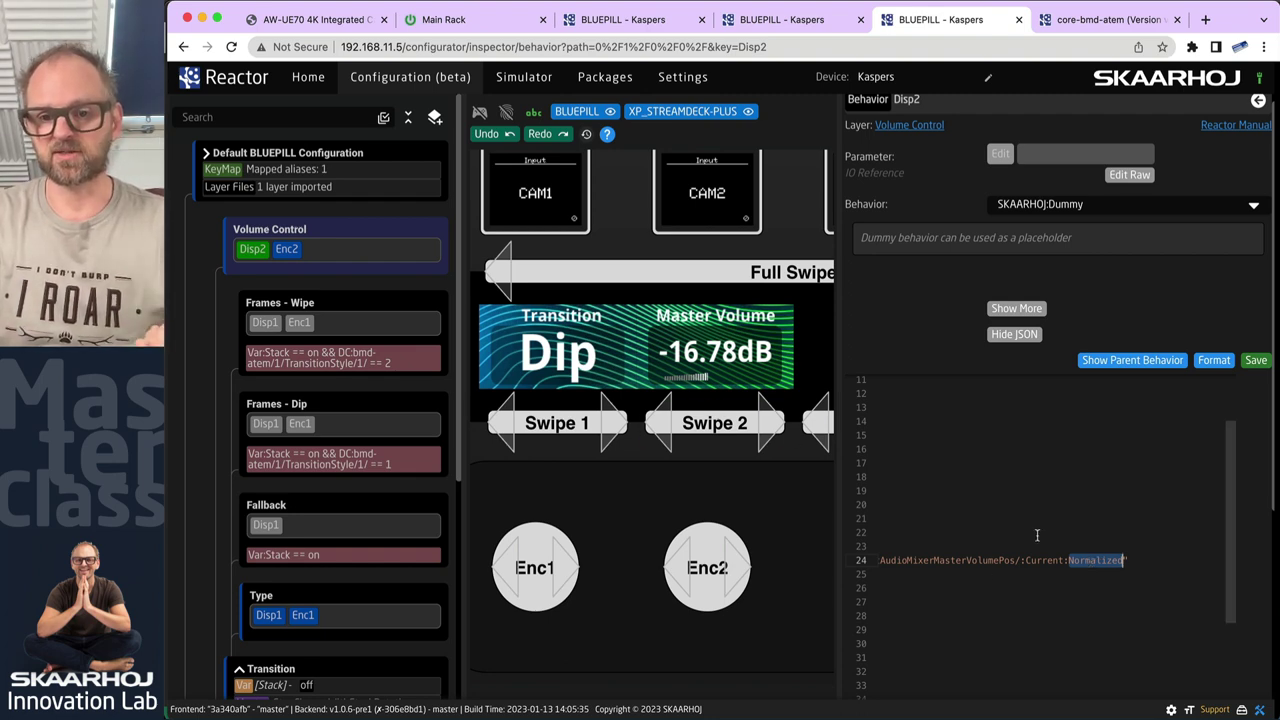
{"action": "scroll", "coordinate": [1037, 534], "scroll_direction": "left", "scroll_amount": 10}
{"action": "scroll", "coordinate": [1060, 580], "scroll_direction": "right", "scroll_amount": 5}
{"action": "scroll", "coordinate": [1060, 580], "scroll_direction": "down", "scroll_amount": 2}
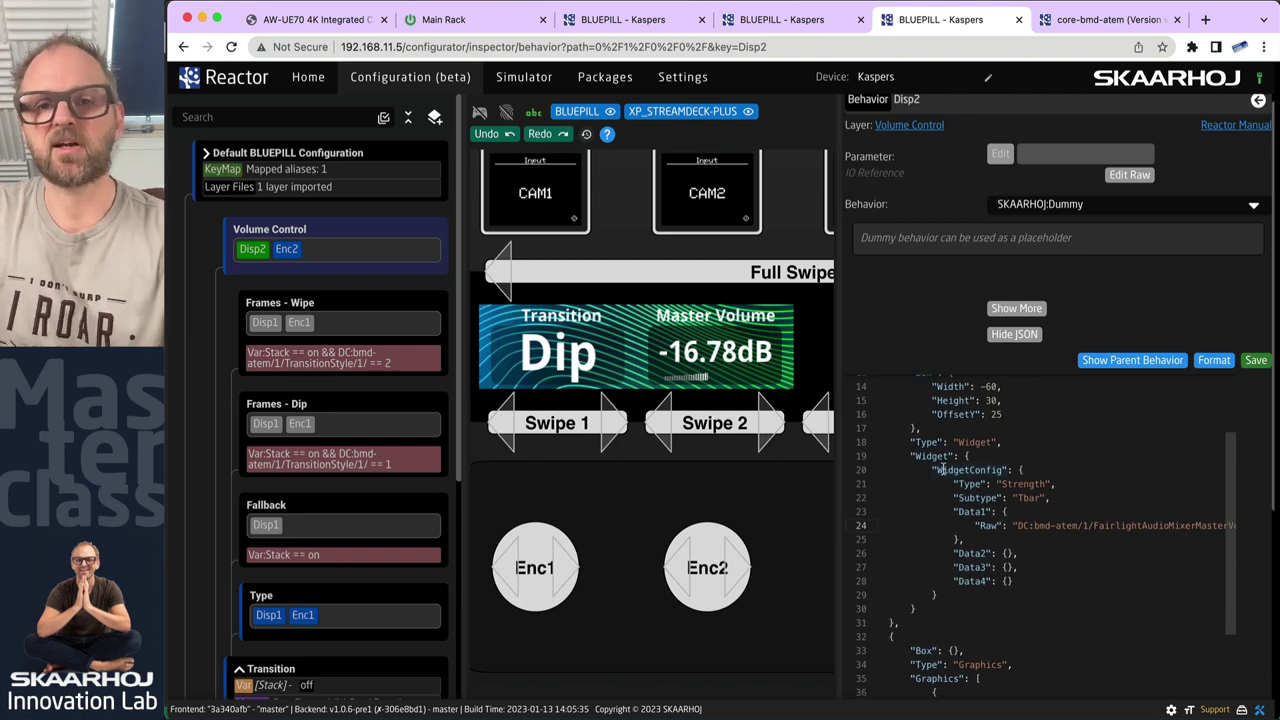
{"action": "left_click", "coordinate": [1105, 19]}
{"action": "left_click", "coordinate": [886, 22]}
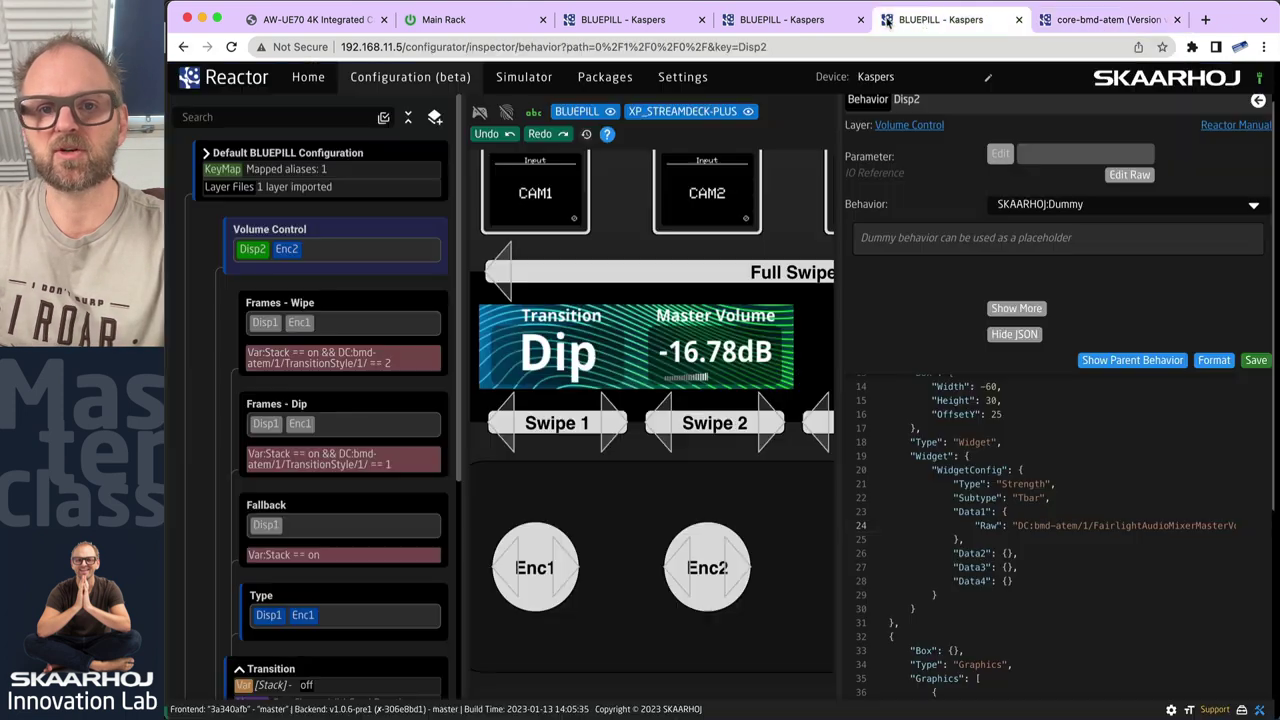
- Switch to the Graphics Manual in Firefox and search it for "widget", then return to Reactor in Chrome
{"action": "key", "text": "super+Tab"}
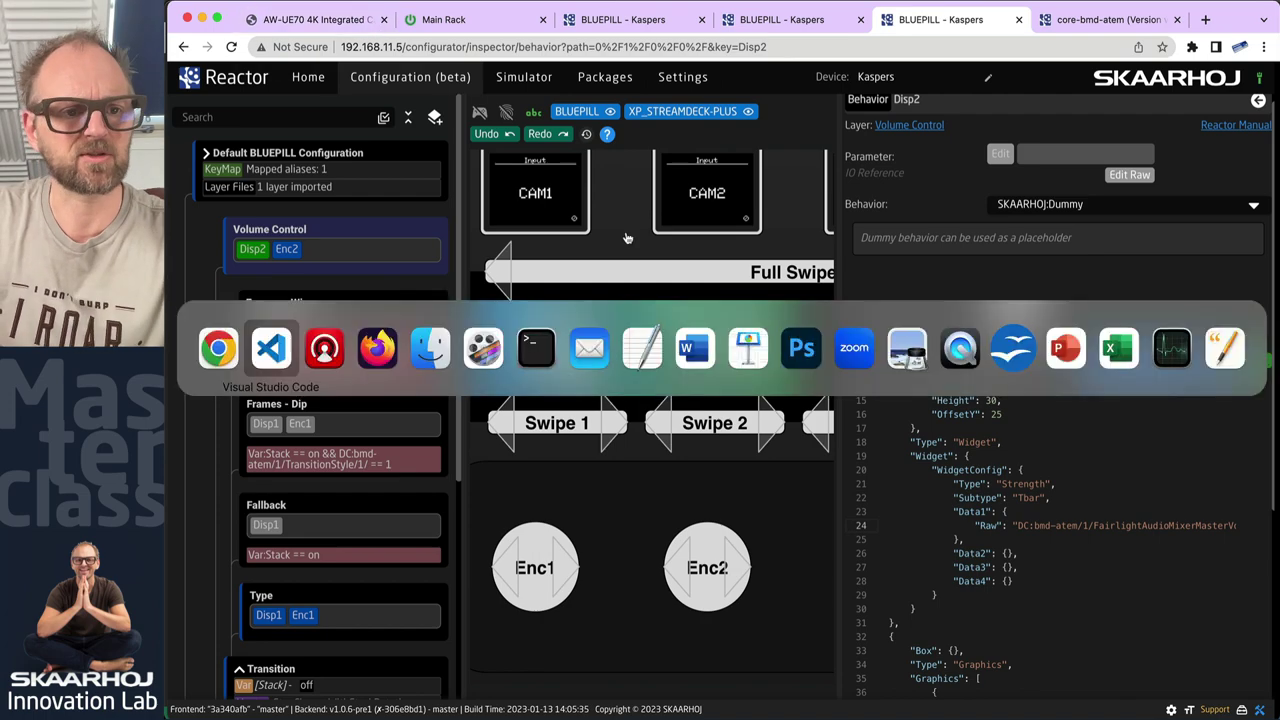
{"action": "key", "text": "super+Tab"}
{"action": "key", "text": "super+Tab"}
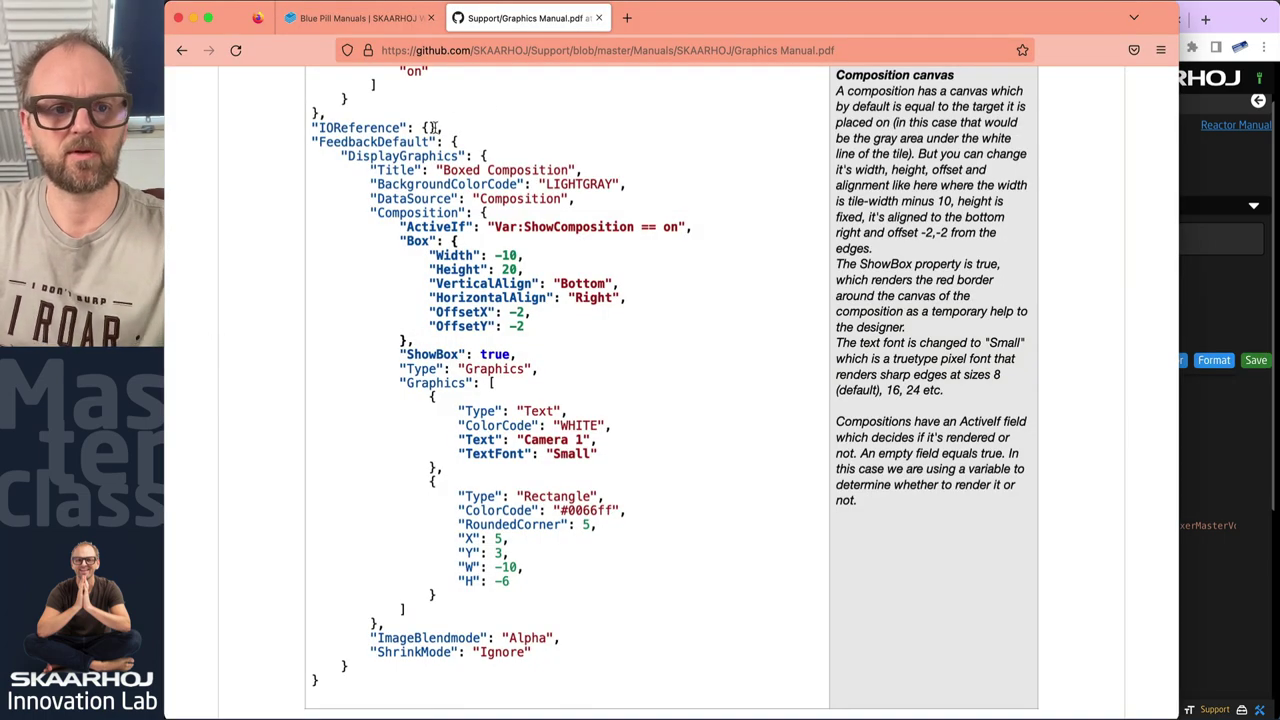
{"action": "scroll", "coordinate": [449, 214], "scroll_direction": "down", "scroll_amount": 15}
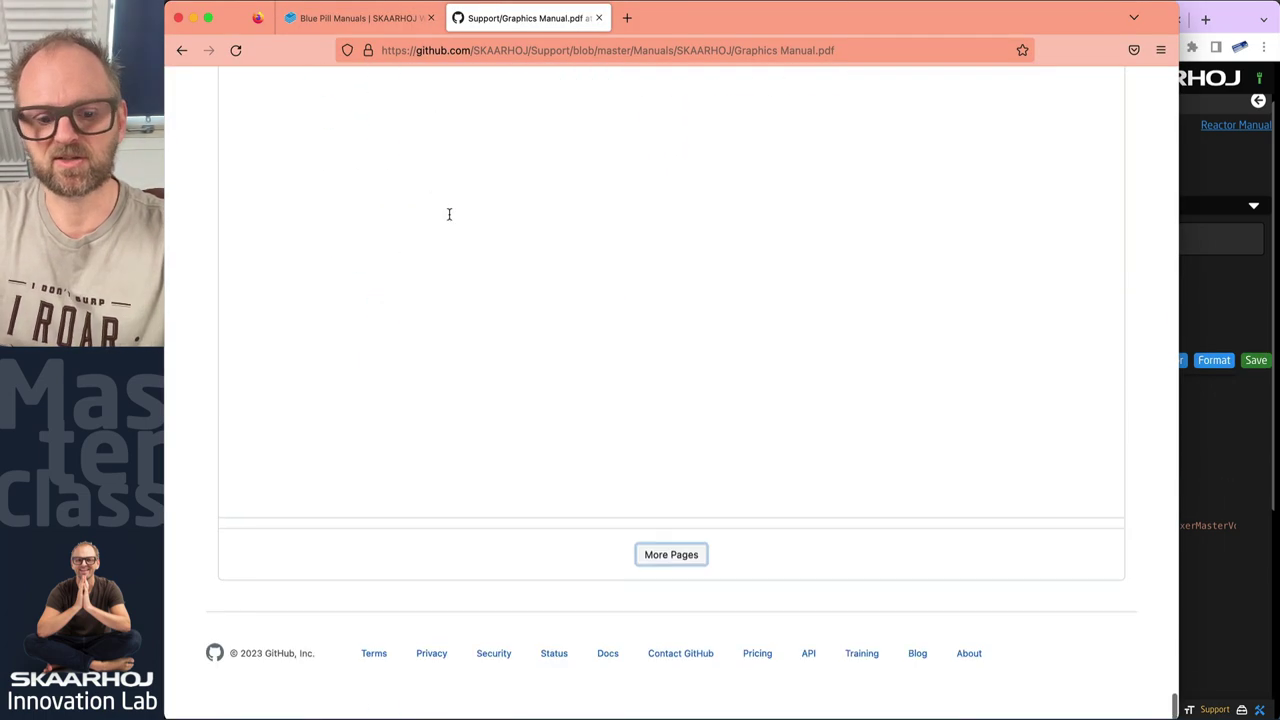
{"action": "key", "text": "super+f"}
{"action": "type", "text": "widget"}
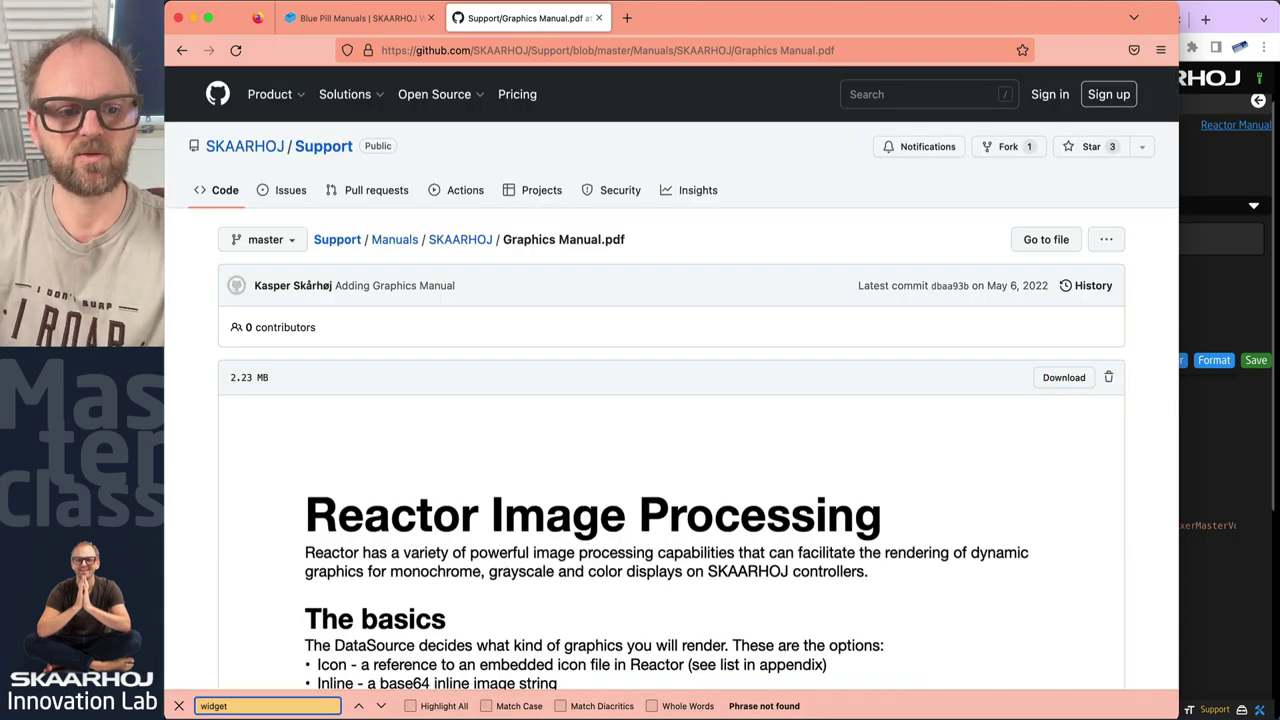
{"action": "key", "text": "Return"}
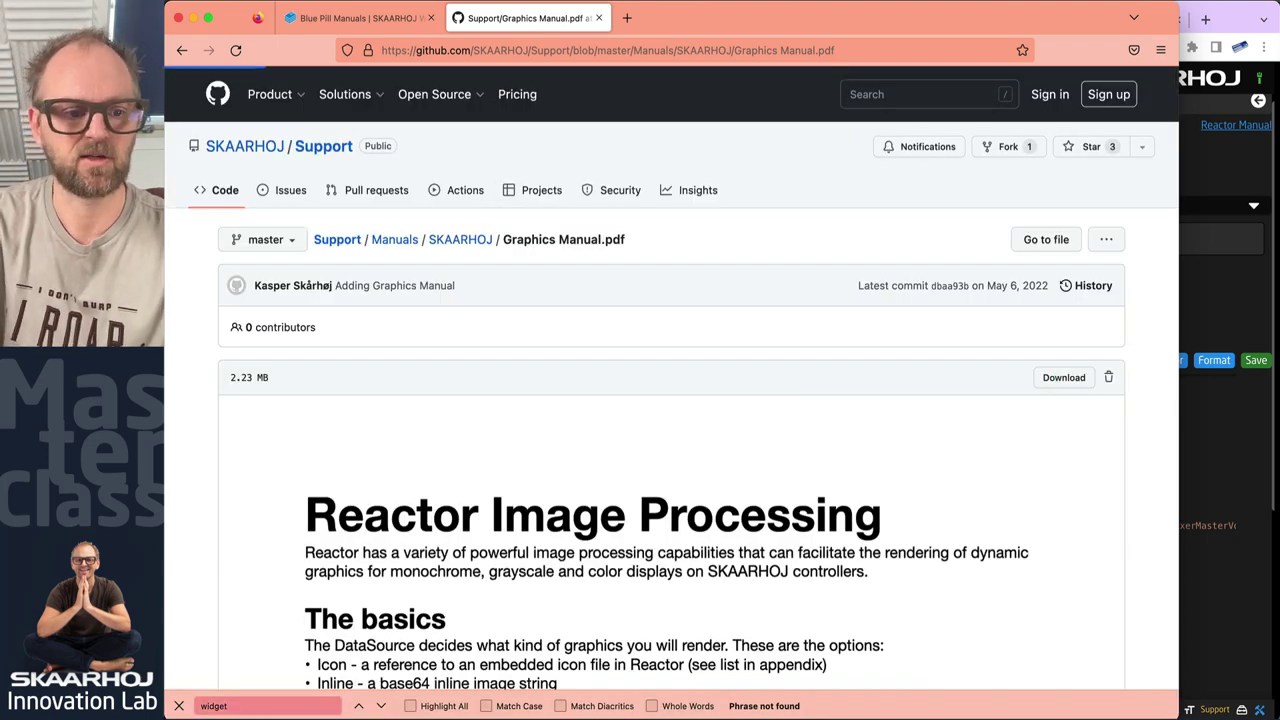
{"action": "key", "text": "super+Tab"}
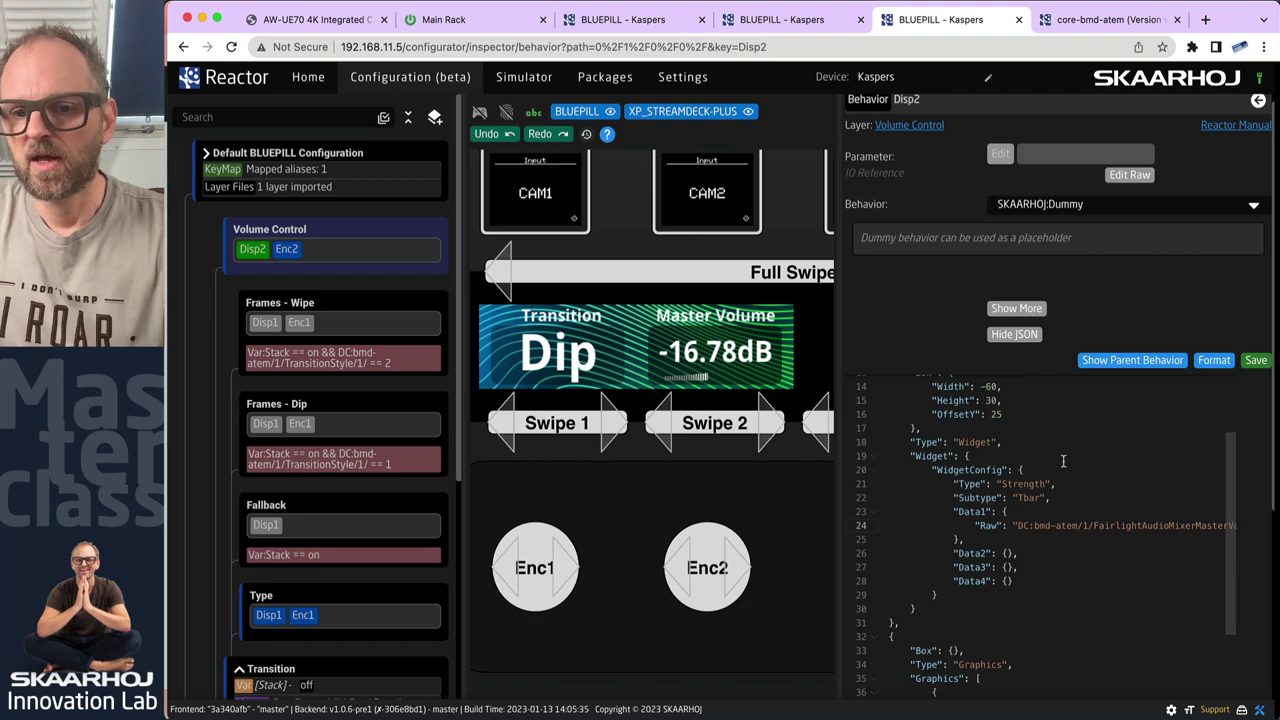
- In Visual Studio Code, copy the COARSE graphics layer with ActiveIf "Var:sysCoarseMode == coarse" from Disp2's Layers in Plus2.layer.json
{"action": "key", "text": "super+Tab"}
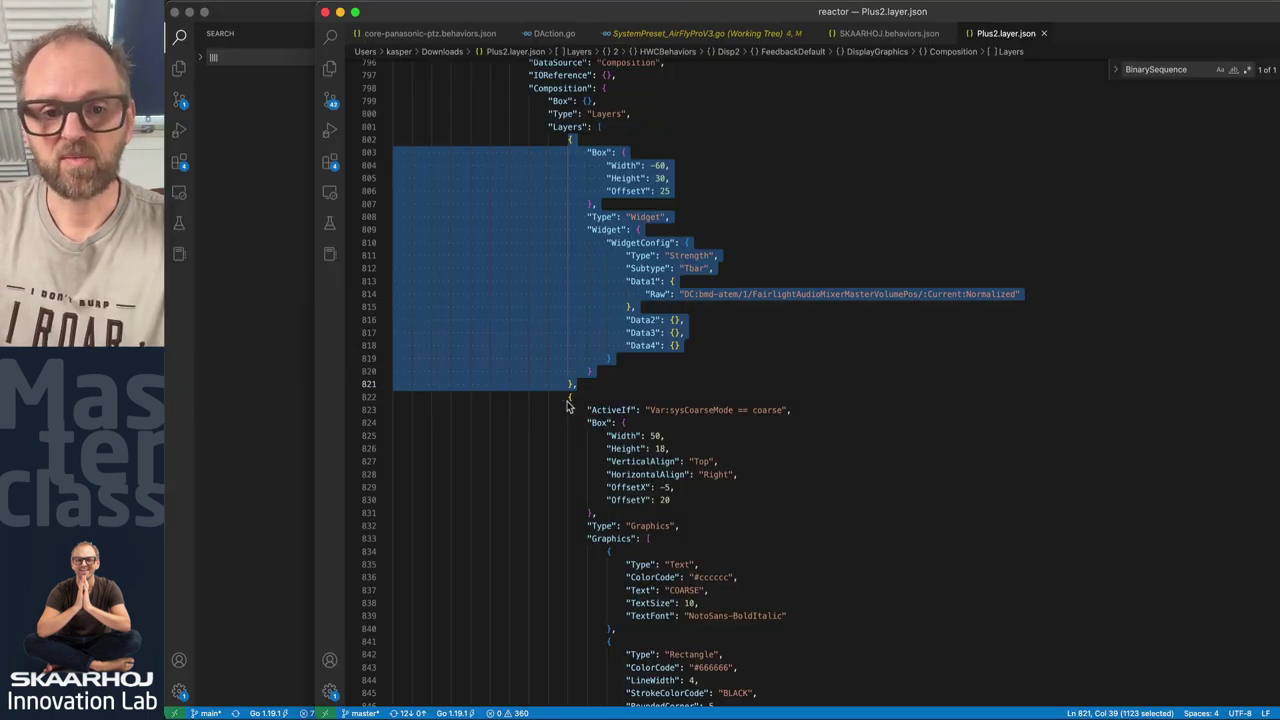
{"action": "scroll", "coordinate": [568, 403], "scroll_direction": "down", "scroll_amount": 4}
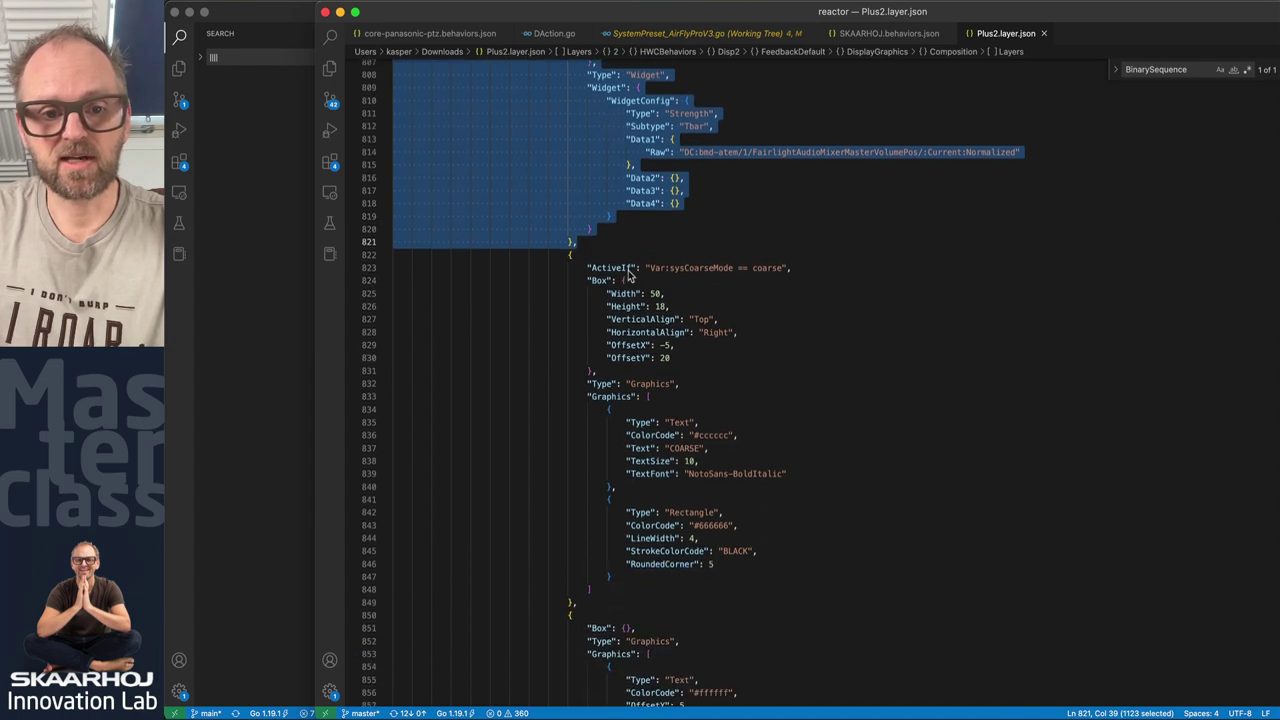
{"action": "left_click_drag", "start_coordinate": [570, 251], "coordinate": [598, 604]}
- Back in Reactor in Chrome, paste the COARSE layer after the widget layer in Disp2's Layers array, format the JSON and save
{"action": "key", "text": "super+Tab"}
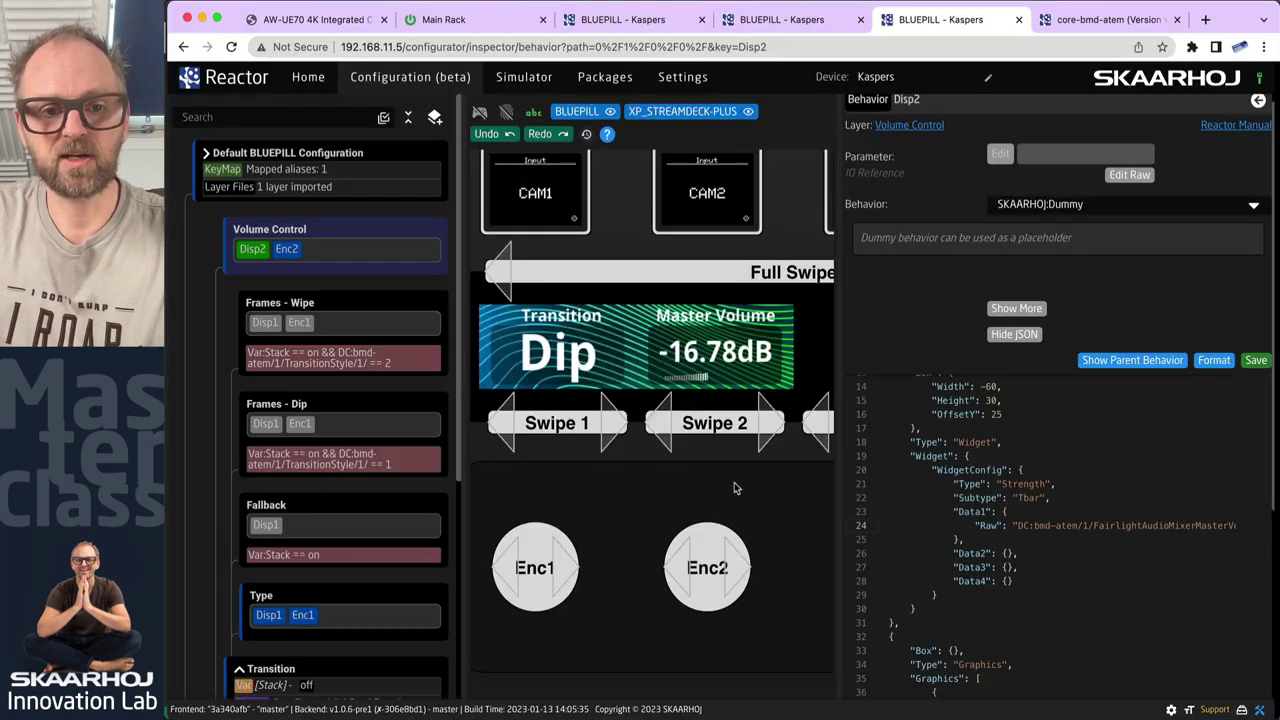
{"action": "scroll", "coordinate": [1041, 553], "scroll_direction": "down", "scroll_amount": 3}
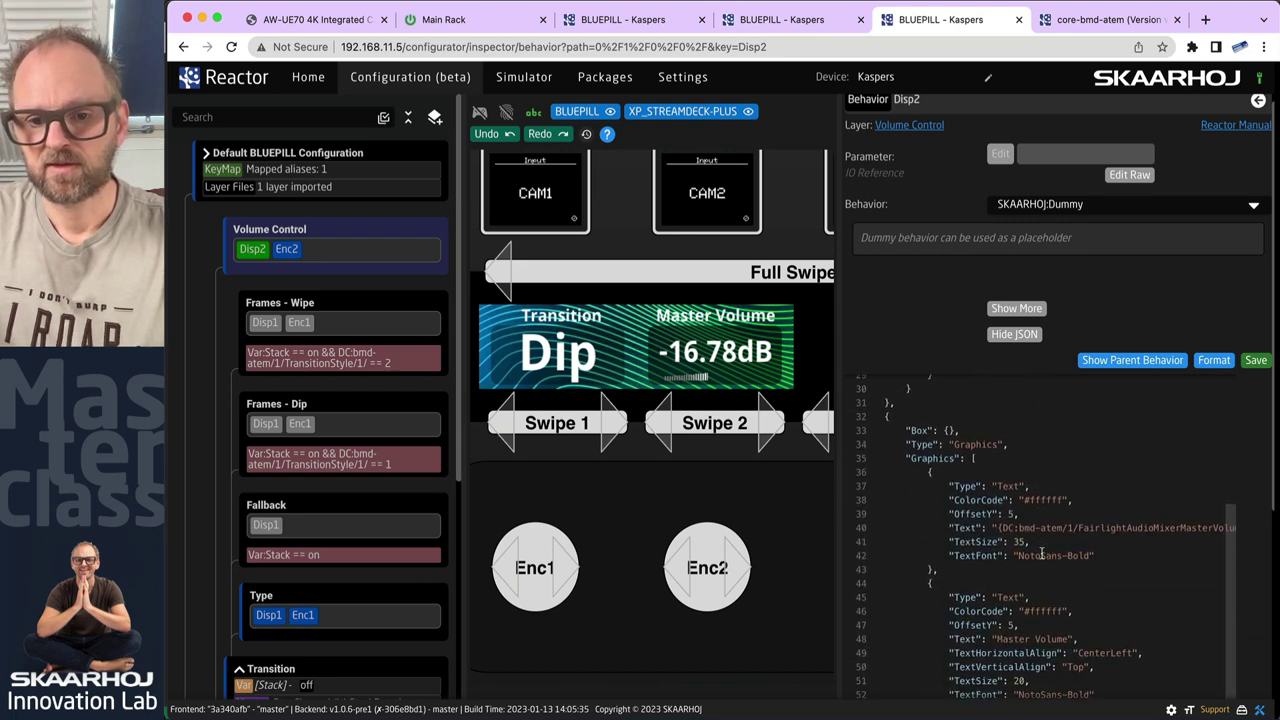
{"action": "scroll", "coordinate": [945, 467], "scroll_direction": "up", "scroll_amount": 5}
{"action": "scroll", "coordinate": [965, 470], "scroll_direction": "up", "scroll_amount": 3}
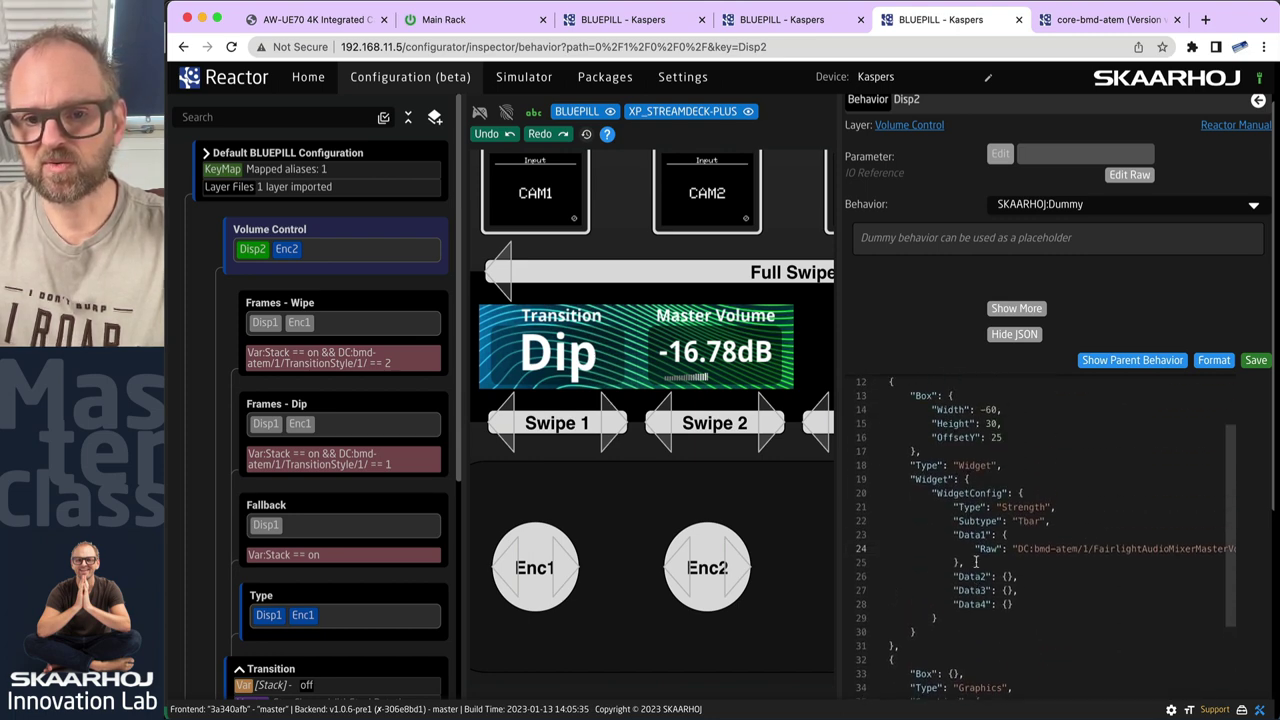
{"action": "scroll", "coordinate": [1100, 418], "scroll_direction": "left", "scroll_amount": 2}
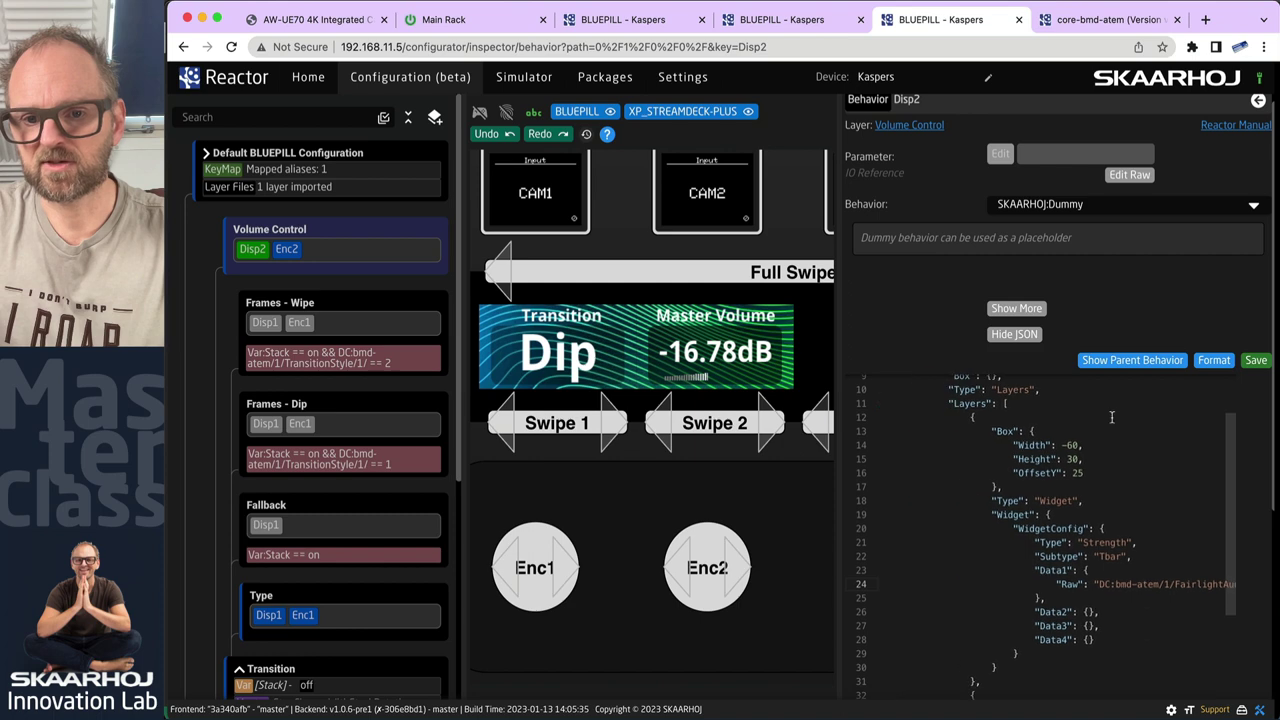
{"action": "scroll", "coordinate": [1080, 590], "scroll_direction": "down", "scroll_amount": 2}
{"action": "scroll", "coordinate": [1005, 620], "scroll_direction": "down", "scroll_amount": 2}
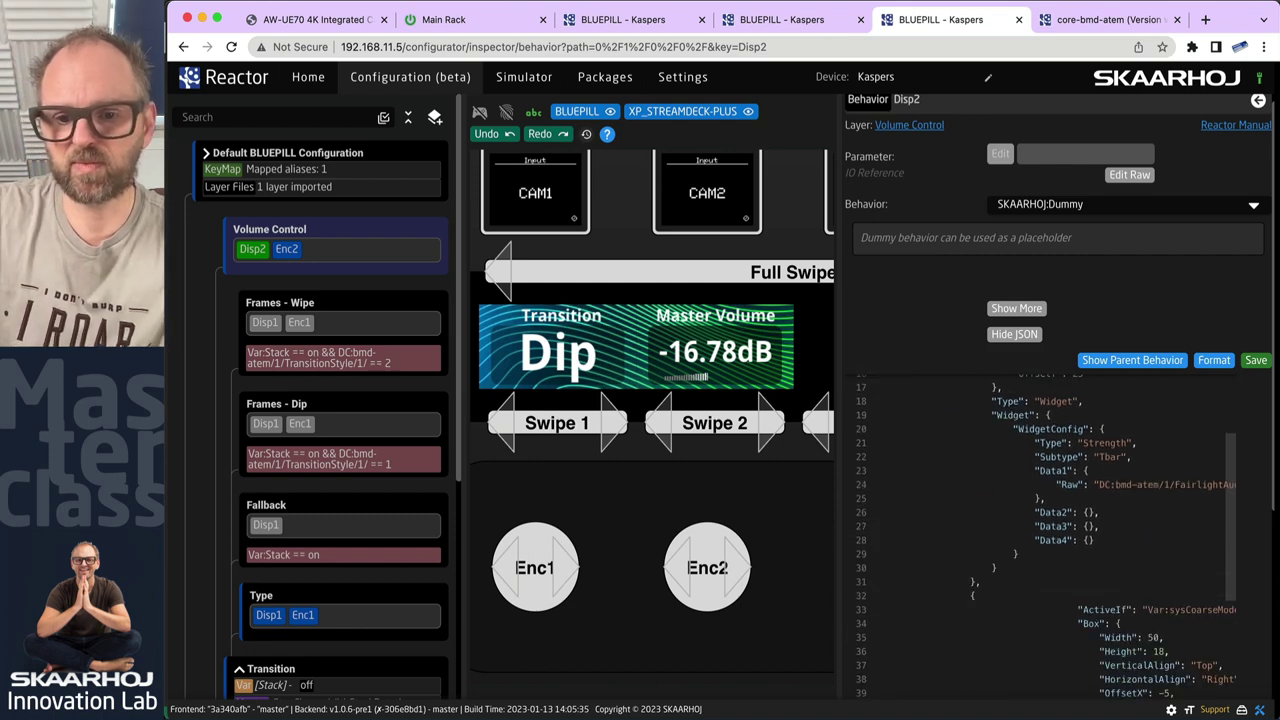
{"action": "left_click", "coordinate": [1215, 362]}
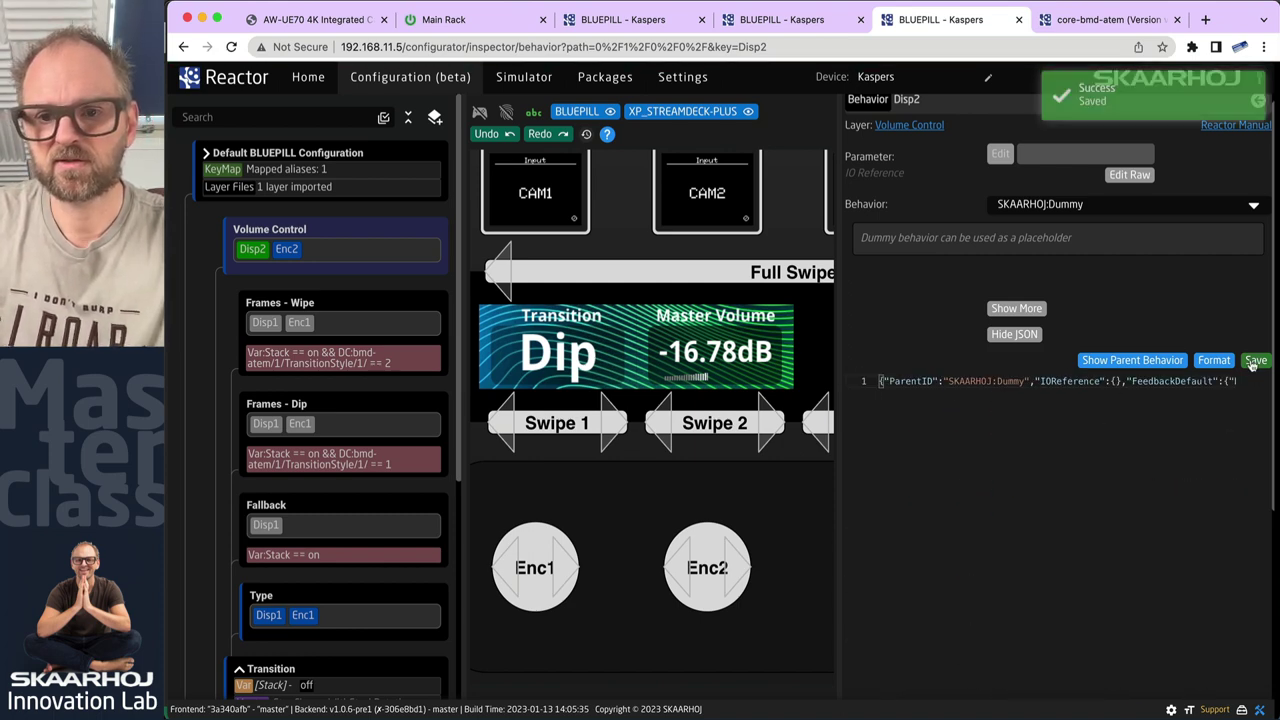
{"action": "left_click", "coordinate": [1215, 361]}
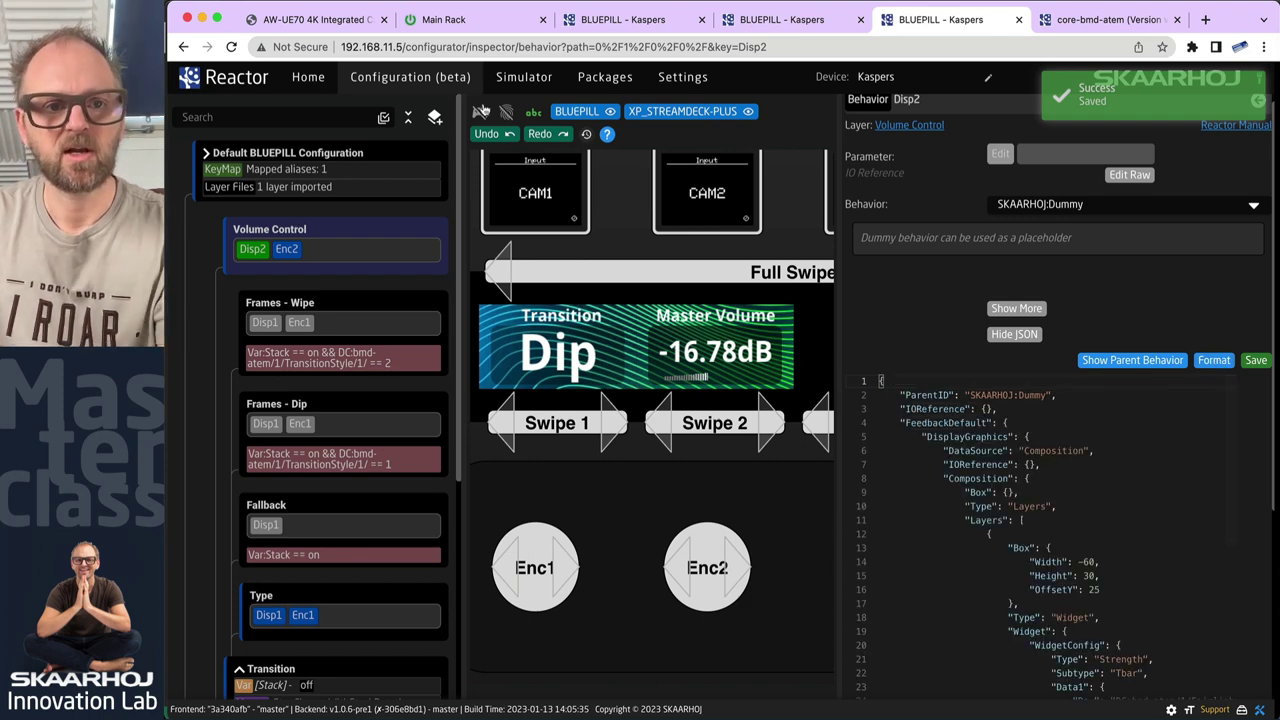
- Enable interaction with the simulated panel and test Enc2 by turning the master volume up and down
{"action": "left_click", "coordinate": [480, 111]}
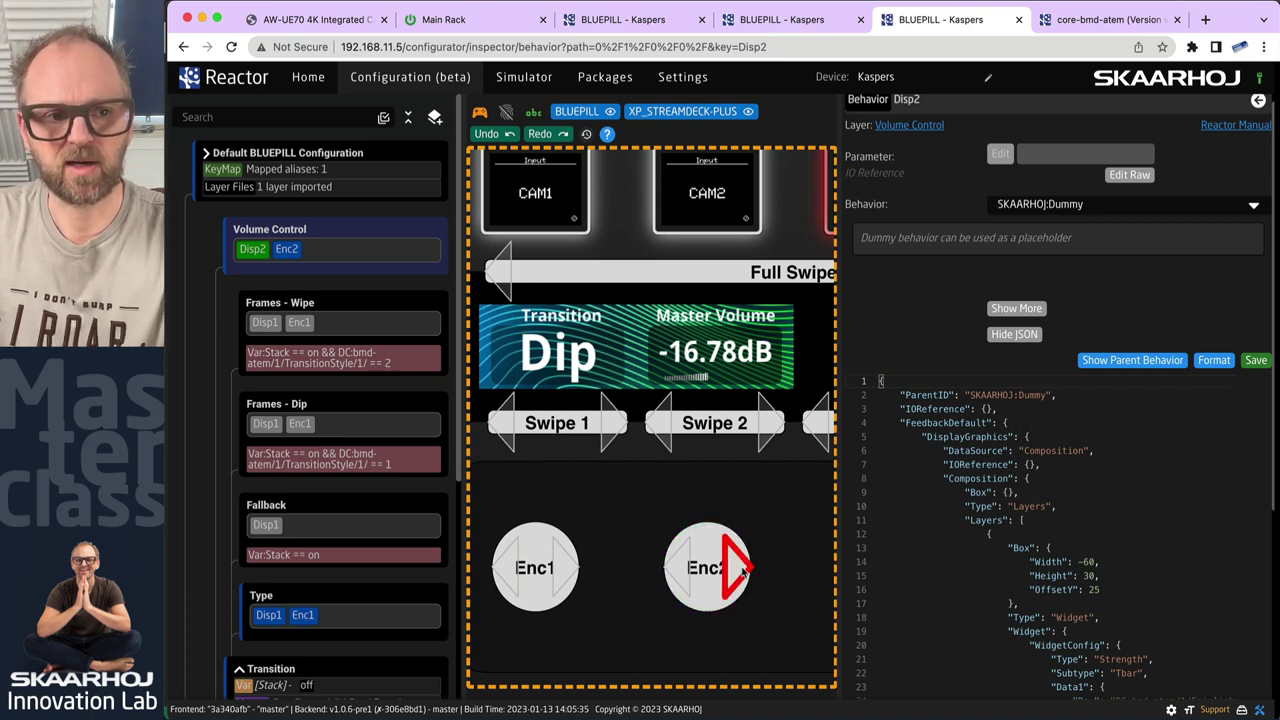
{"action": "left_click", "coordinate": [285, 253]}
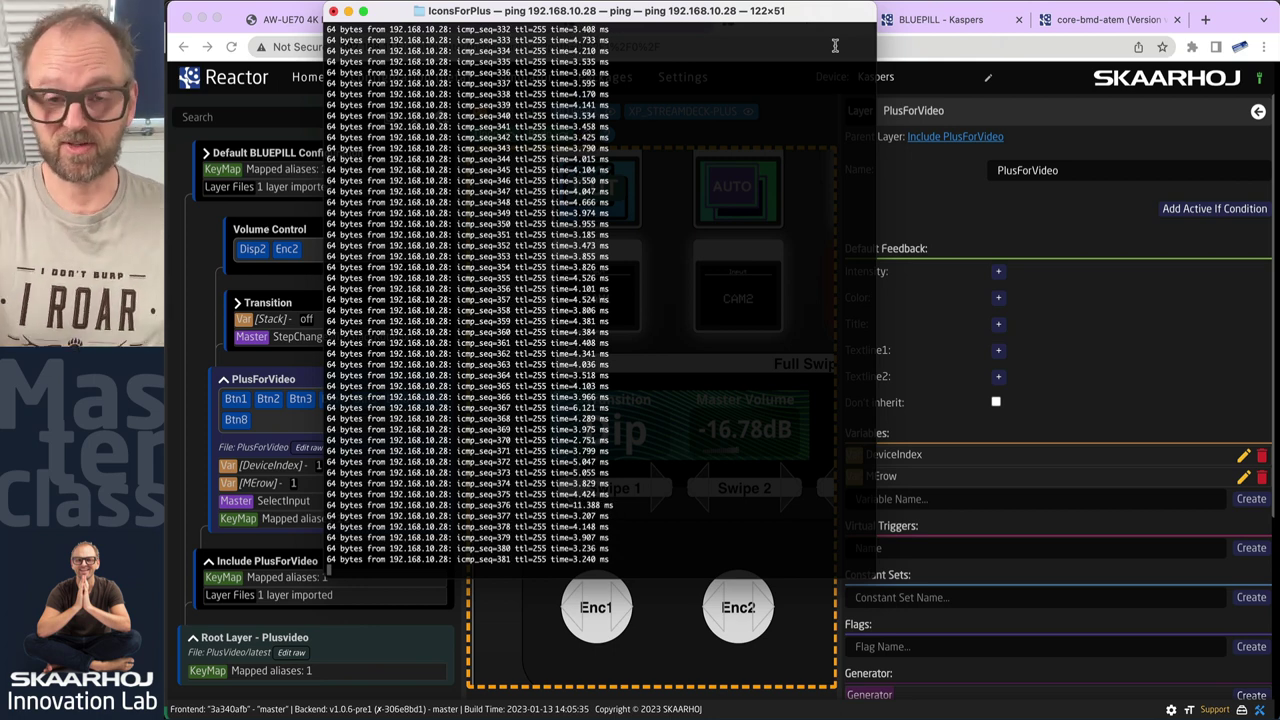
{"action": "left_click", "coordinate": [940, 87]}
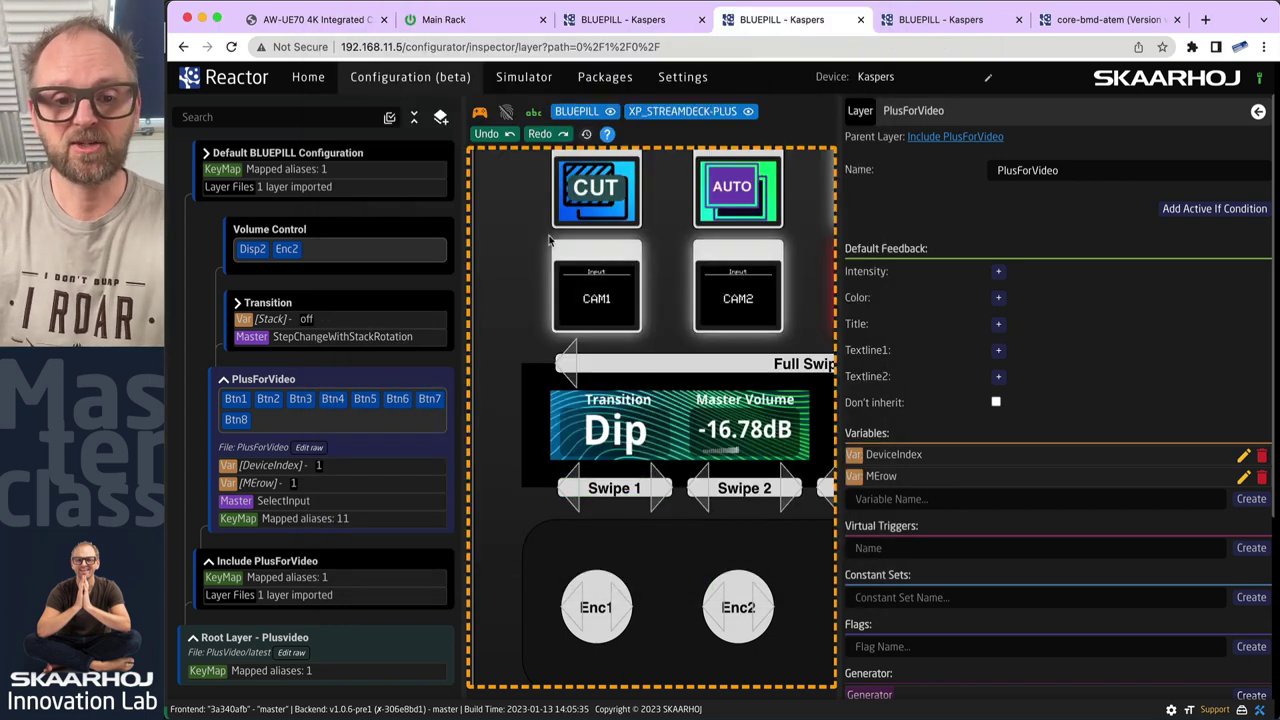
{"action": "left_click", "coordinate": [762, 610]}
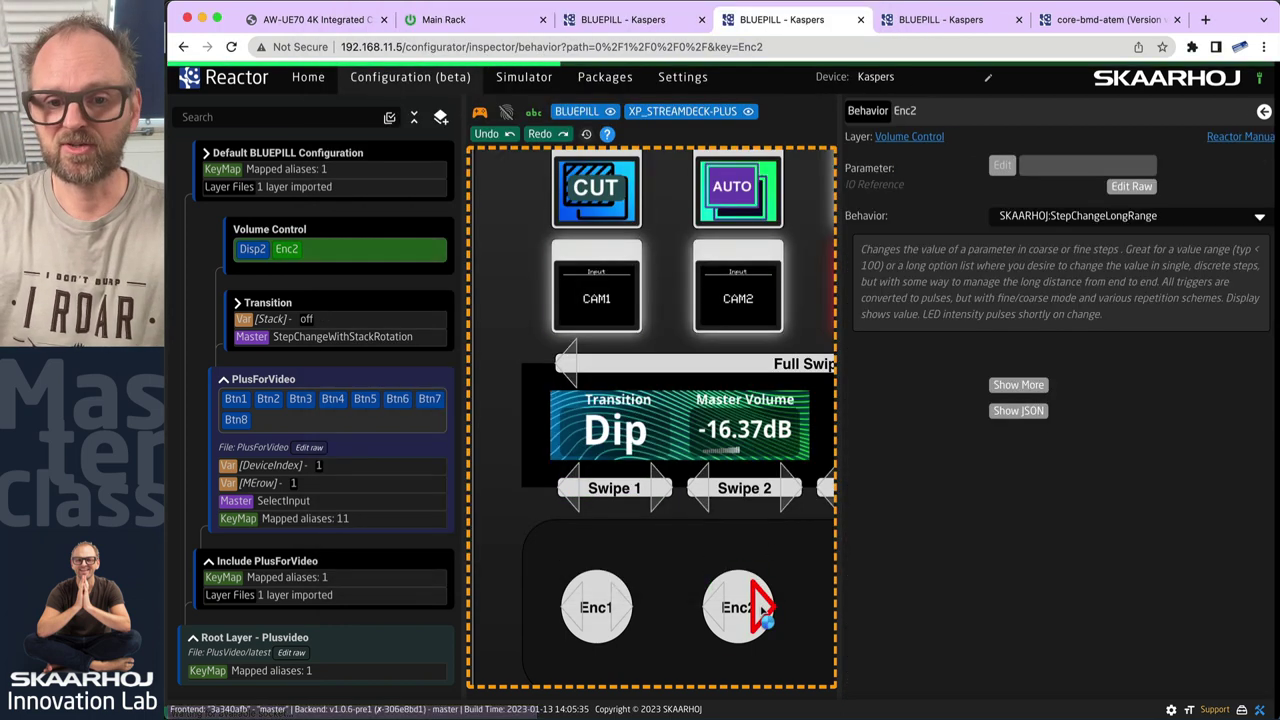
{"action": "left_click", "coordinate": [760, 609]}
{"action": "left_click", "coordinate": [720, 611]}
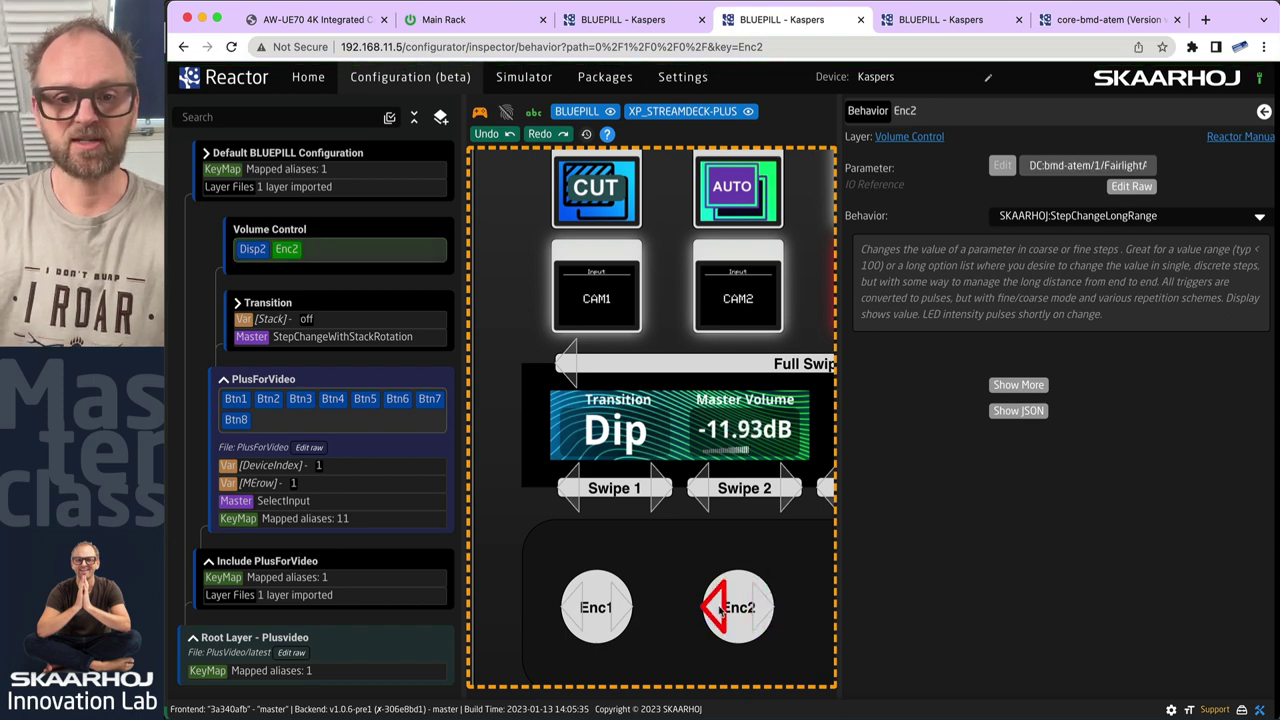
{"action": "left_click", "coordinate": [720, 611]}
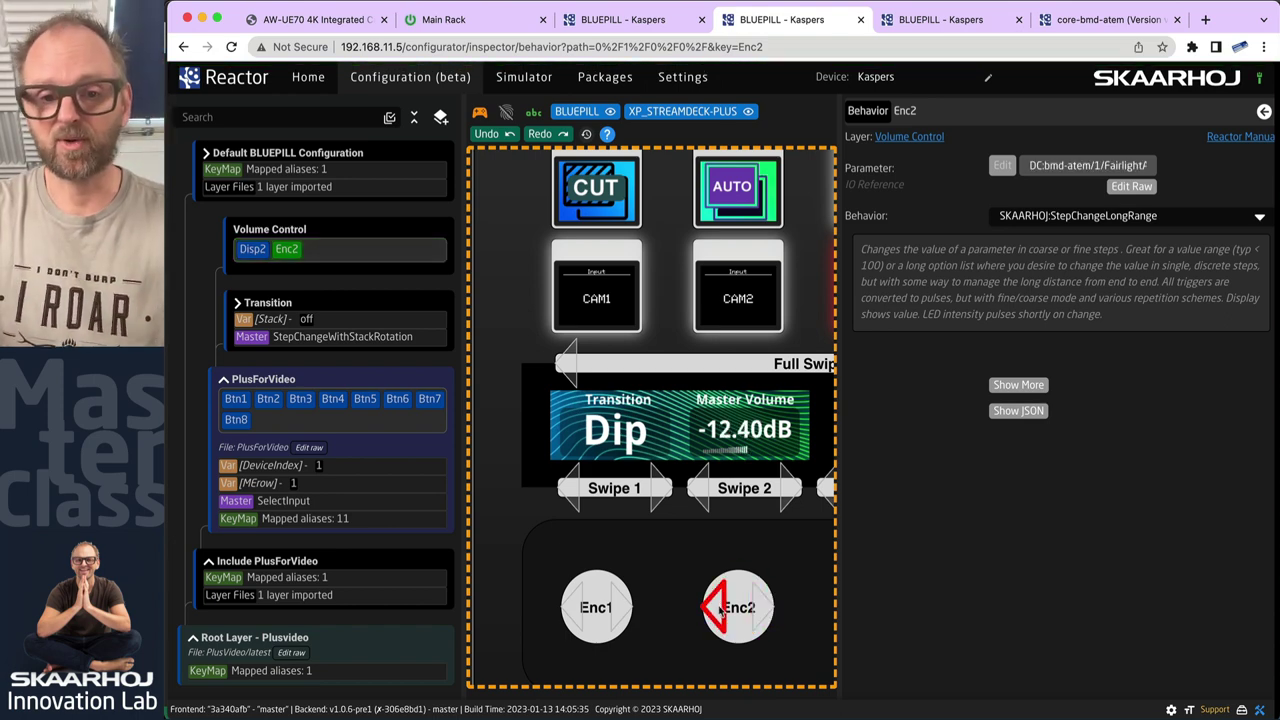
{"action": "left_click", "coordinate": [720, 611]}
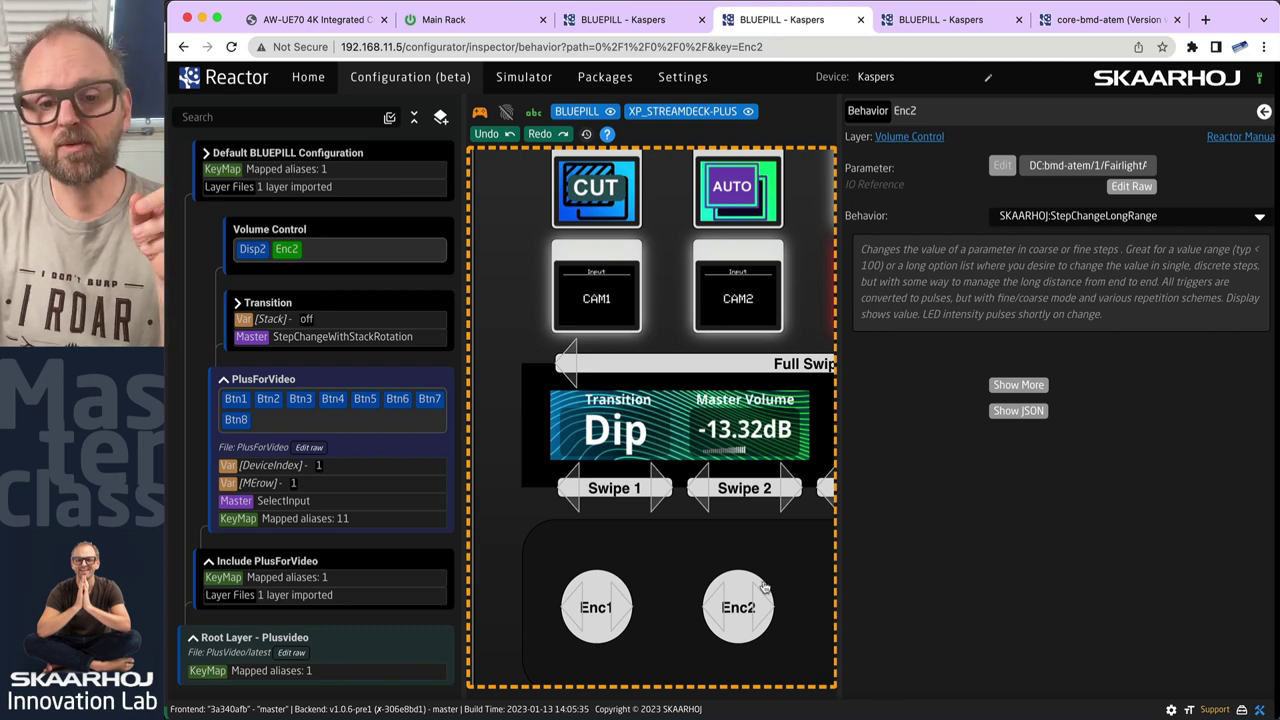
- Toggle Enc2 between fine and coarse mode on the simulated panel, raising the master volume in each mode to compare step sizes
{"action": "left_click", "coordinate": [740, 607]}
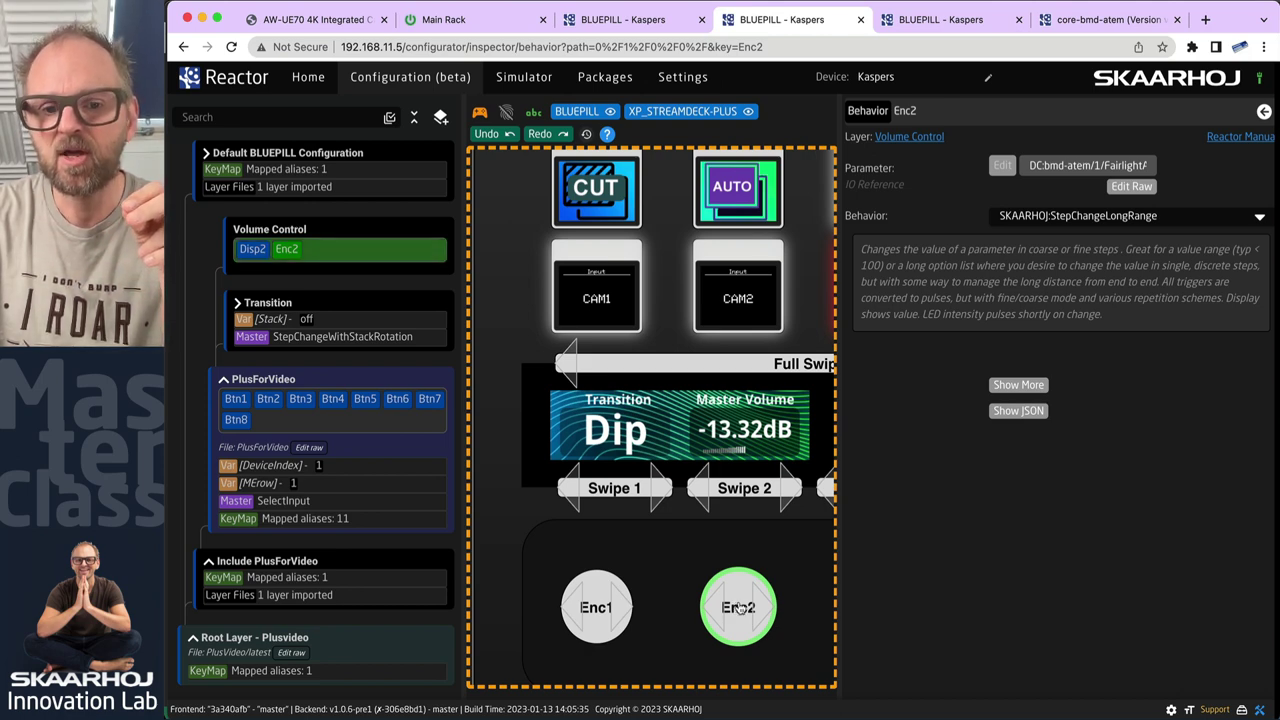
{"action": "left_click", "coordinate": [757, 608]}
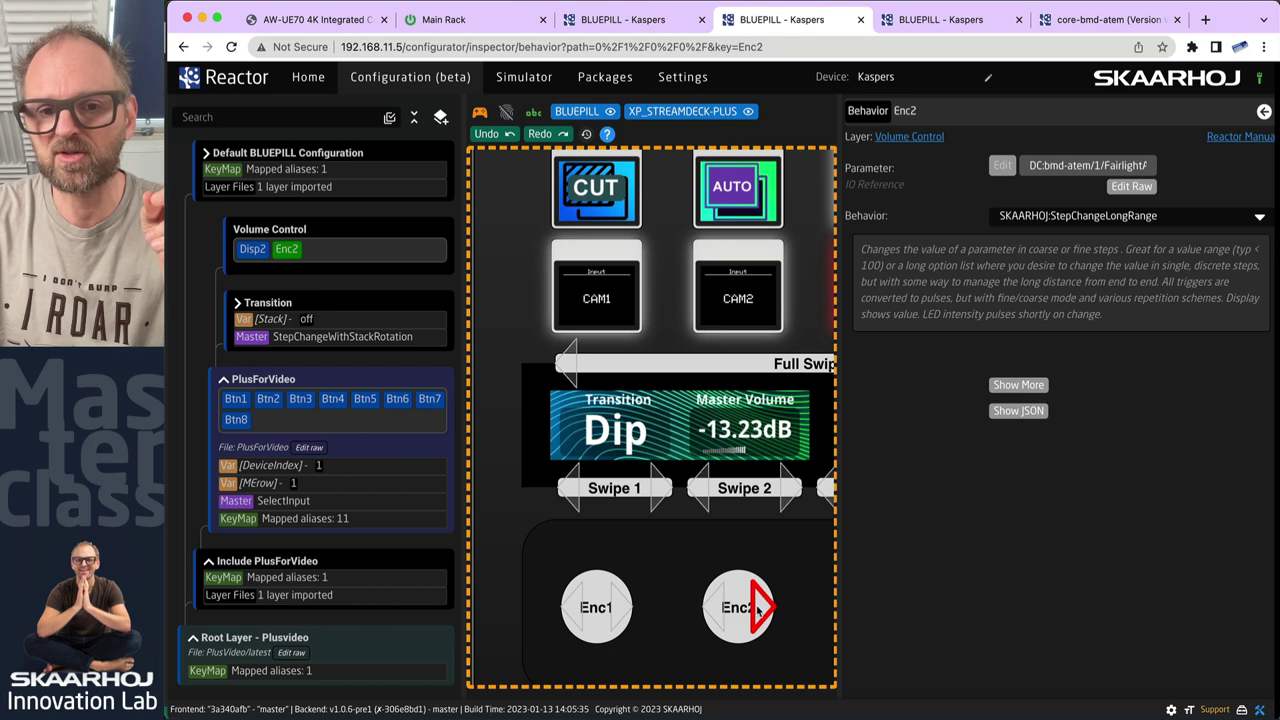
{"action": "left_click", "coordinate": [757, 608]}
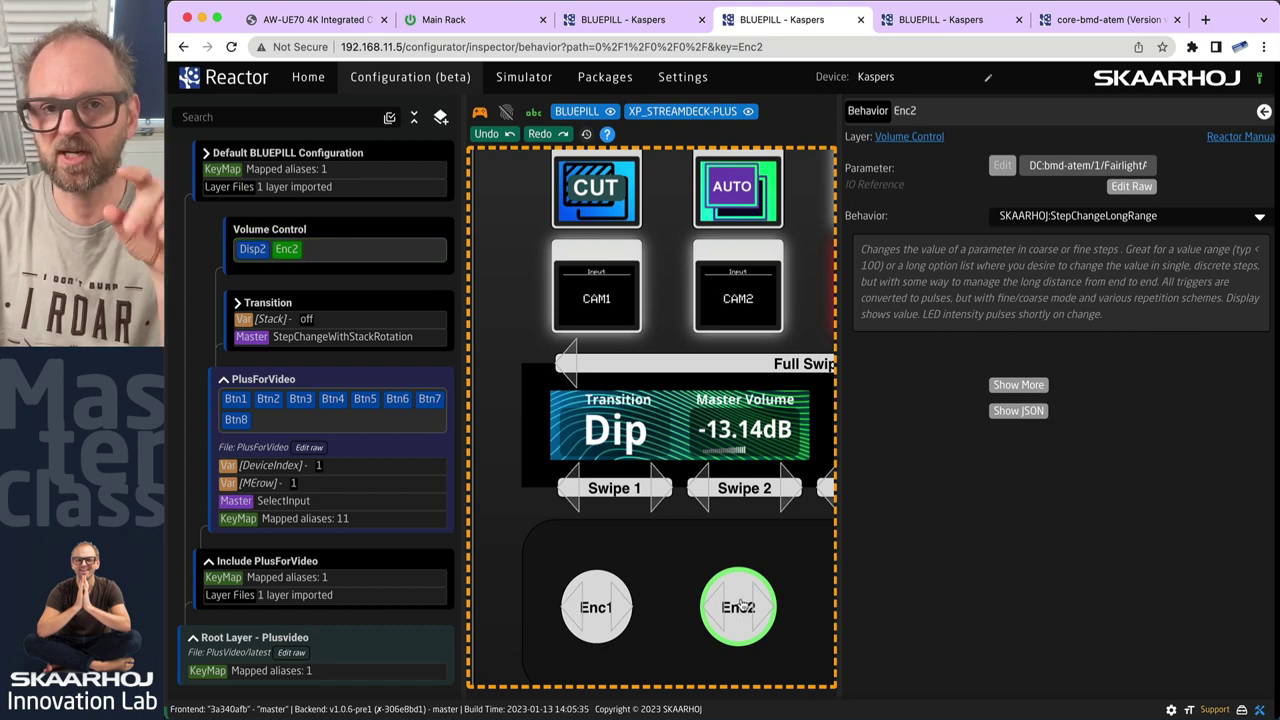
{"action": "left_click", "coordinate": [760, 606]}
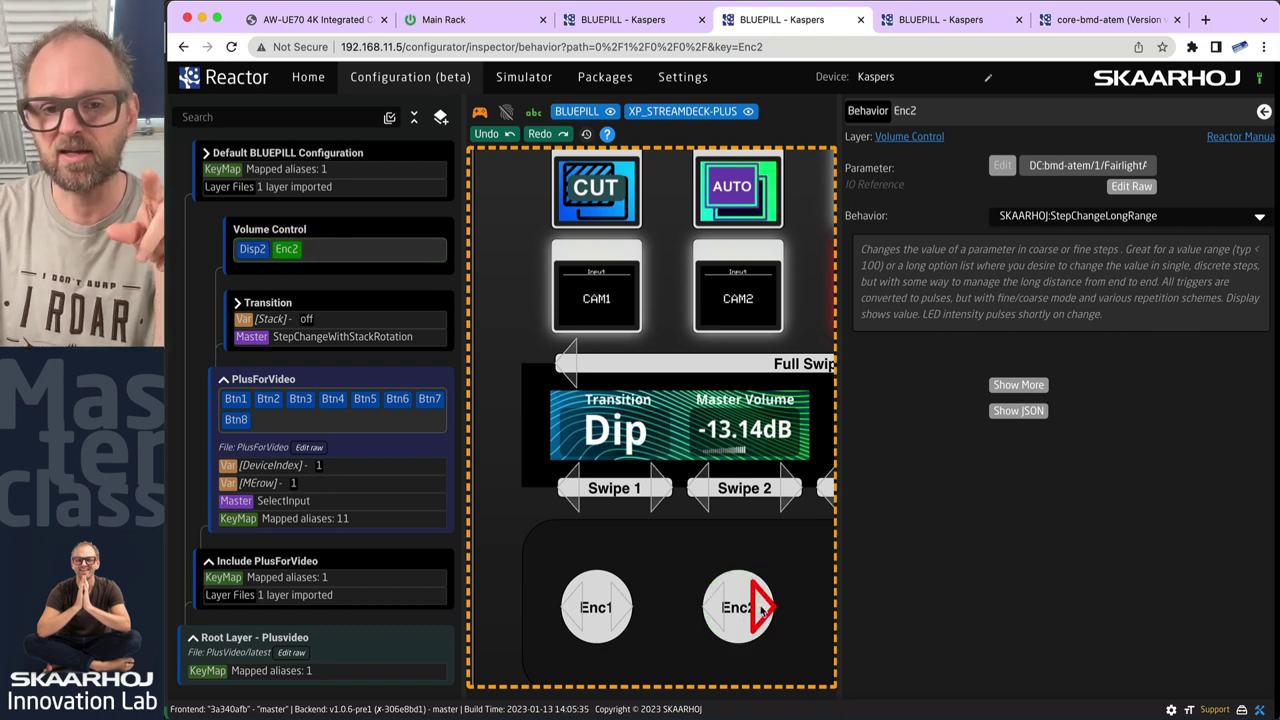
{"action": "left_click", "coordinate": [760, 606]}
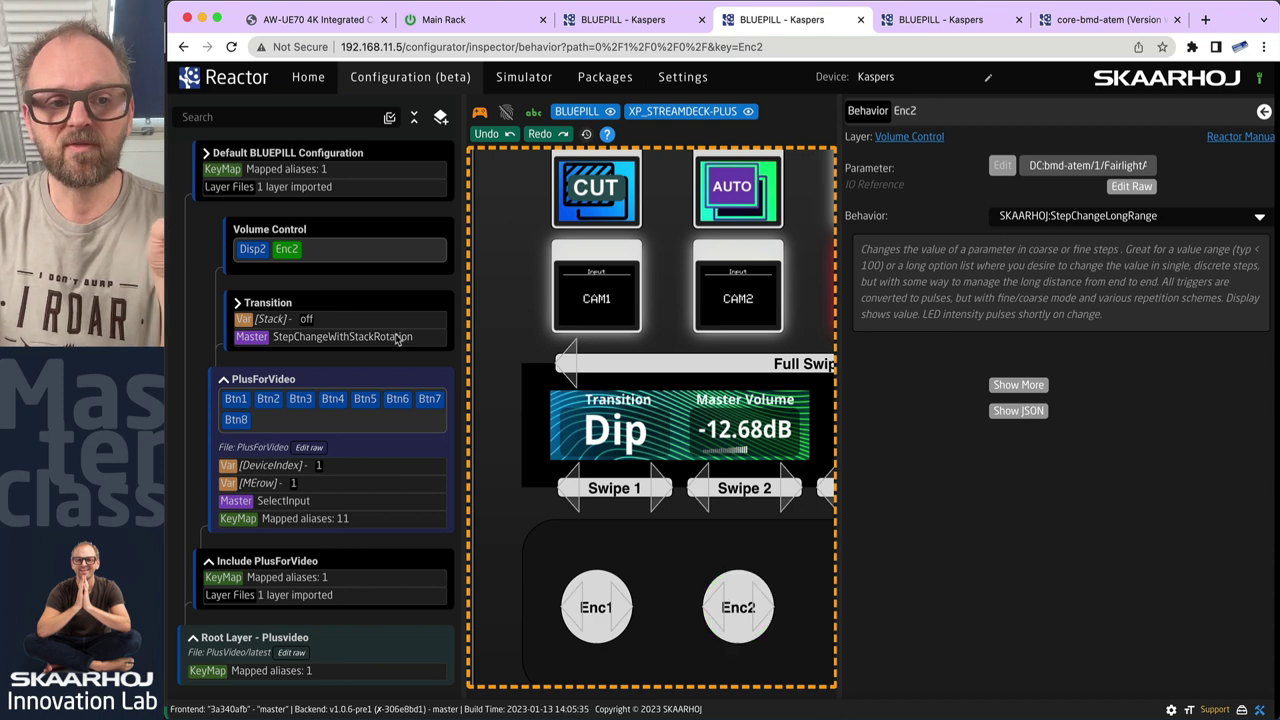
- From Enc2's JSON, open its parent behavior StepChangeLongRange, format it, copy the Variables block defining sysCoarseMode and close the view
{"action": "left_click", "coordinate": [1012, 411]}
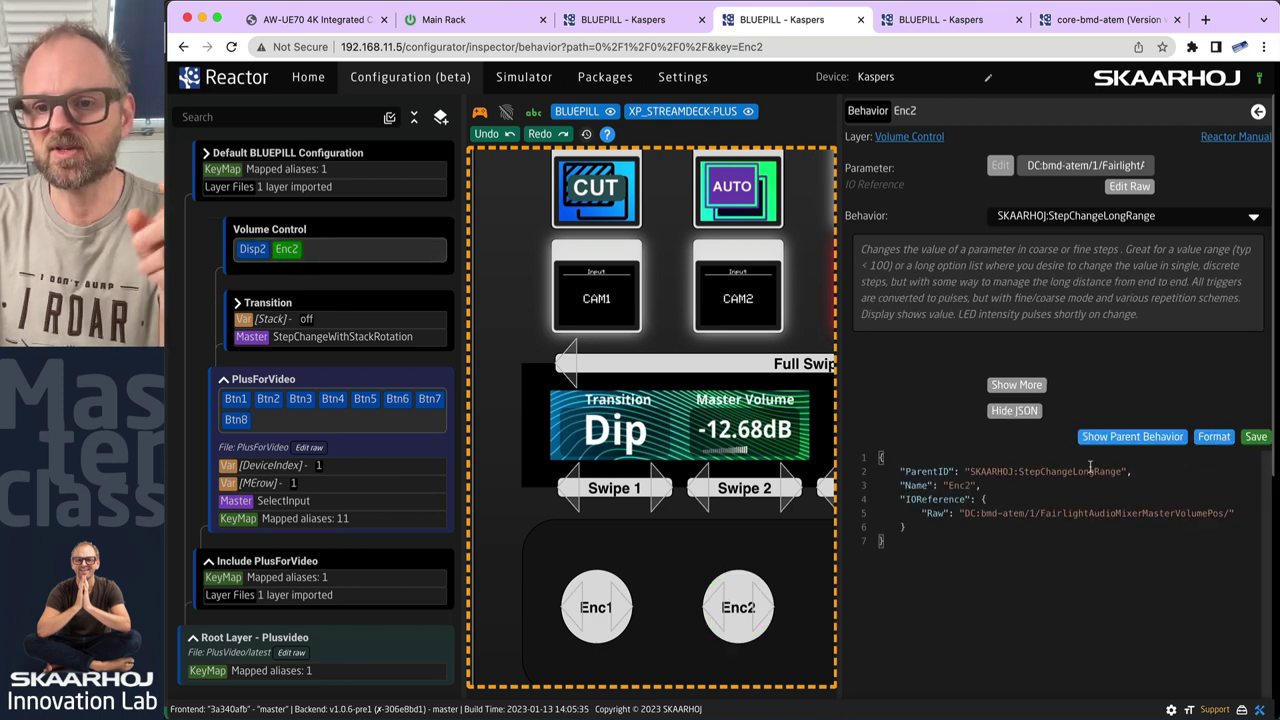
{"action": "left_click", "coordinate": [1021, 471]}
{"action": "left_click_drag", "start_coordinate": [1021, 471], "coordinate": [1122, 471]}
{"action": "left_click", "coordinate": [1132, 437]}
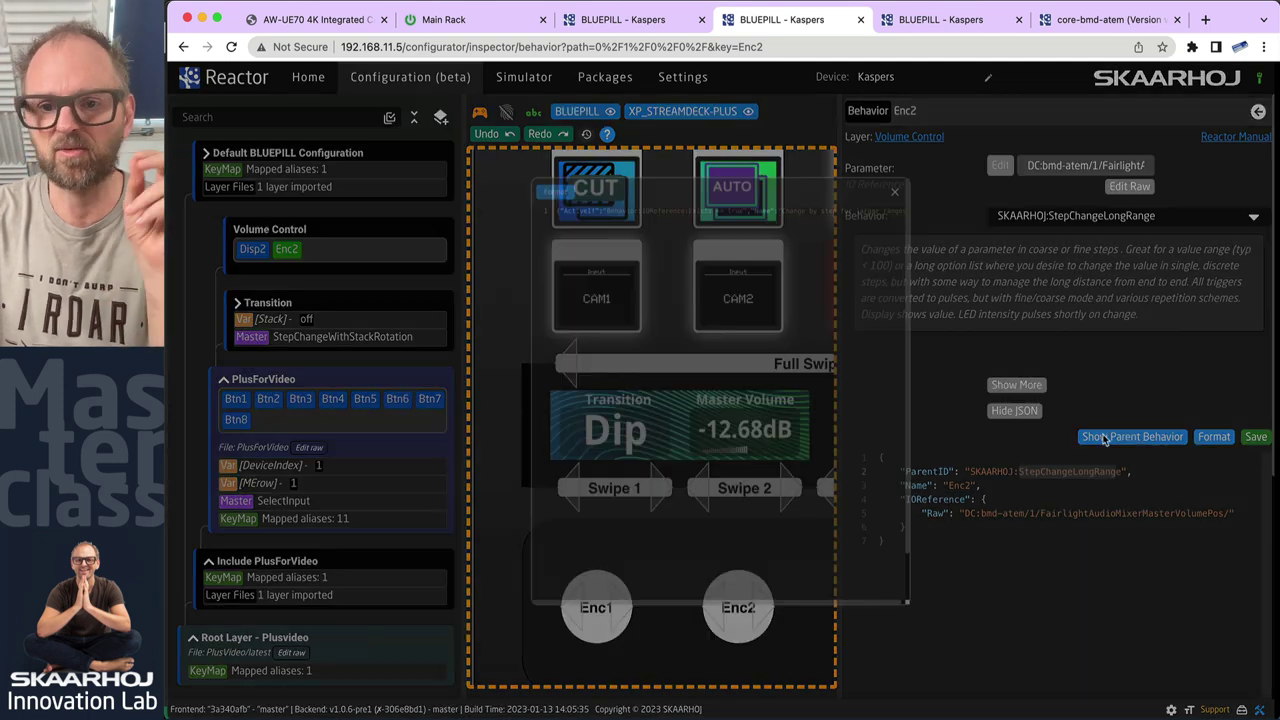
{"action": "left_click", "coordinate": [492, 116]}
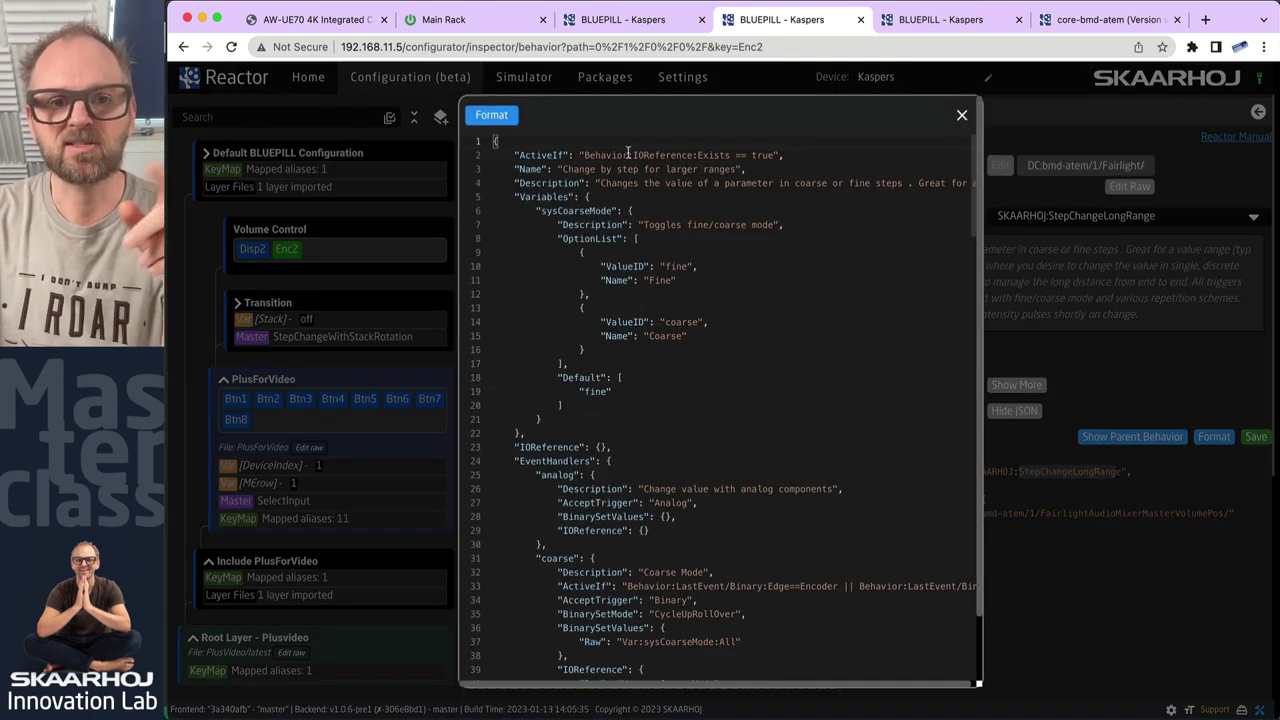
{"action": "left_click_drag", "start_coordinate": [512, 195], "coordinate": [530, 432]}
{"action": "key", "text": "ctrl+c"}
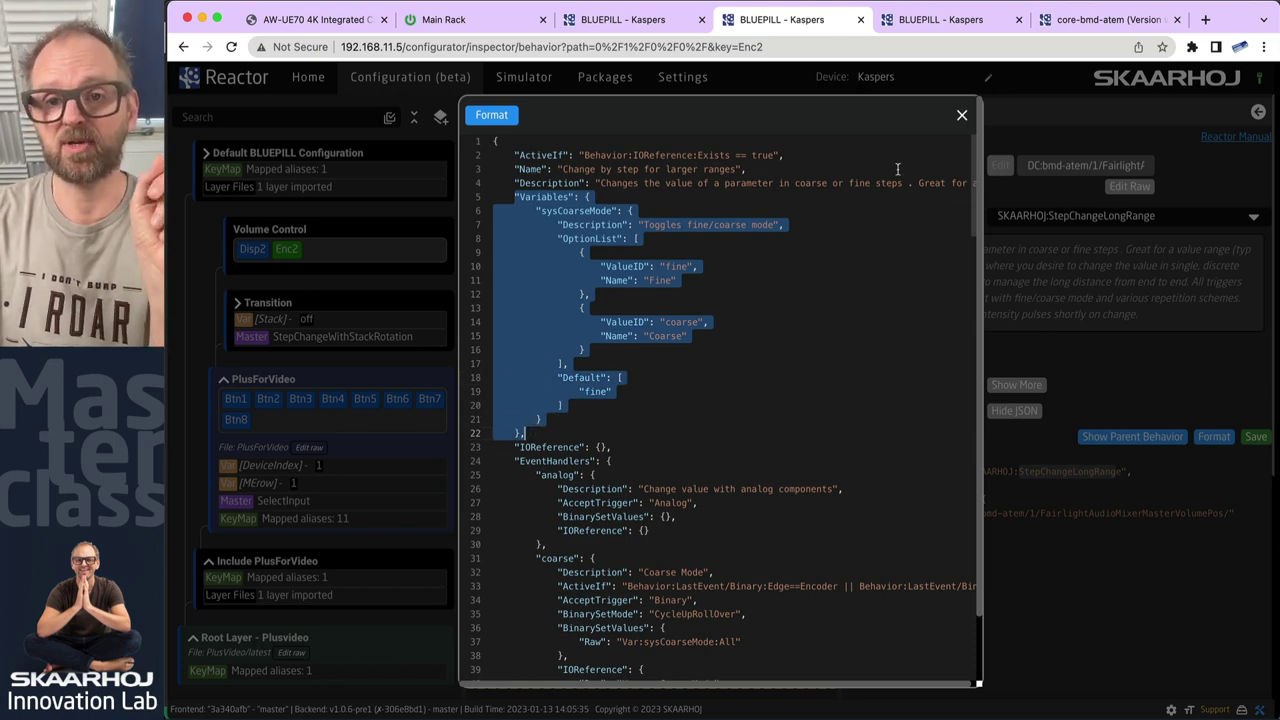
{"action": "left_click", "coordinate": [962, 117]}
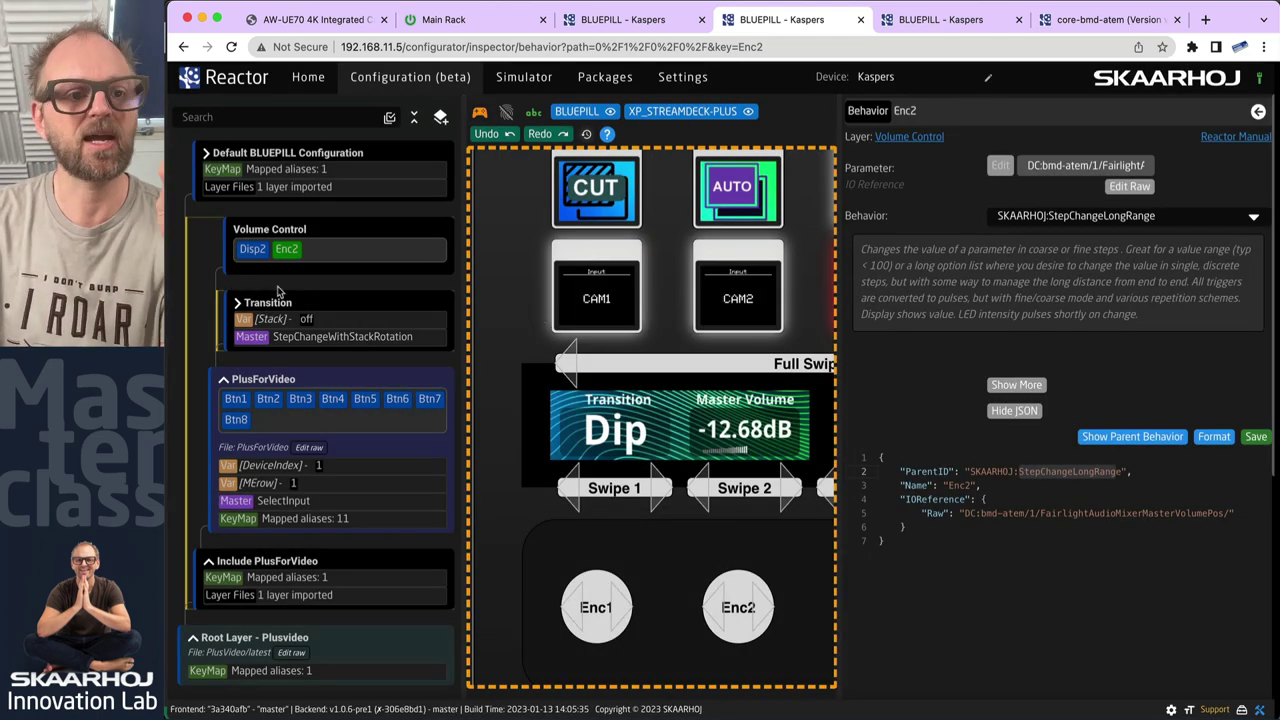
- Open the Volume Control layer's JSON and collapse its Disp2 and Enc2 behavior blocks
{"action": "left_click", "coordinate": [282, 231]}
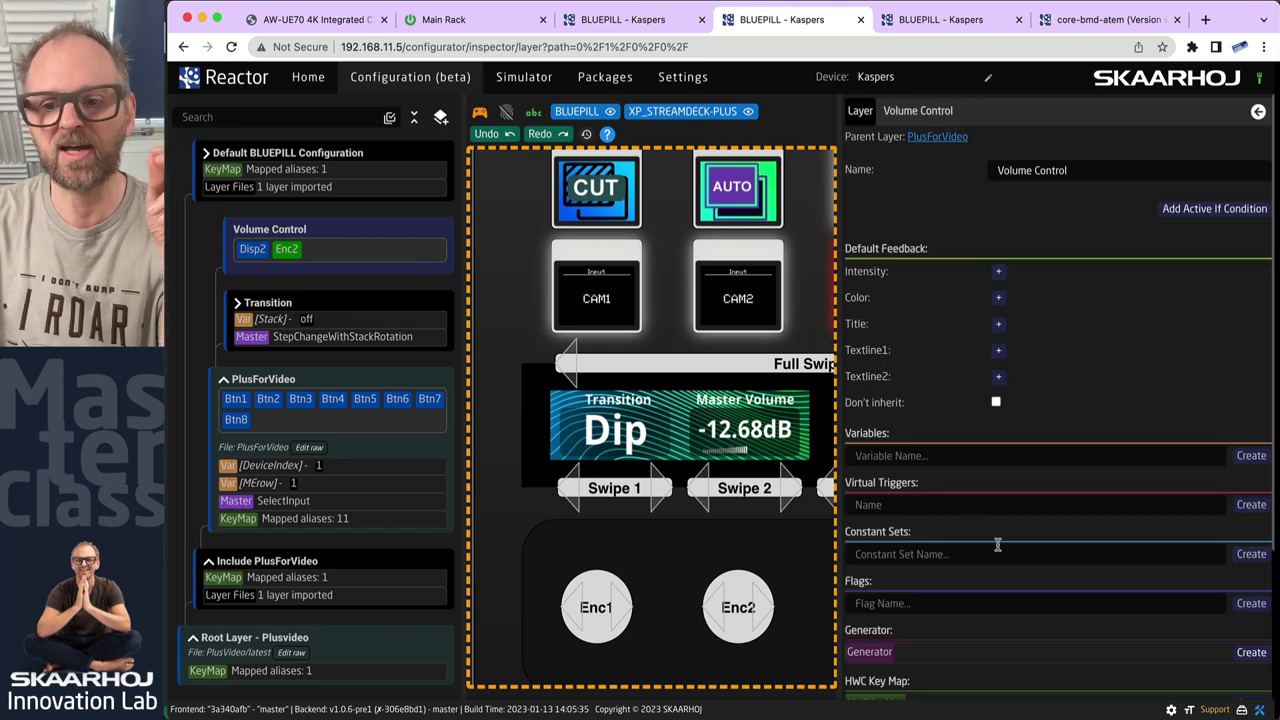
{"action": "scroll", "coordinate": [1002, 543], "scroll_direction": "down", "scroll_amount": 3}
{"action": "left_click", "coordinate": [1016, 688]}
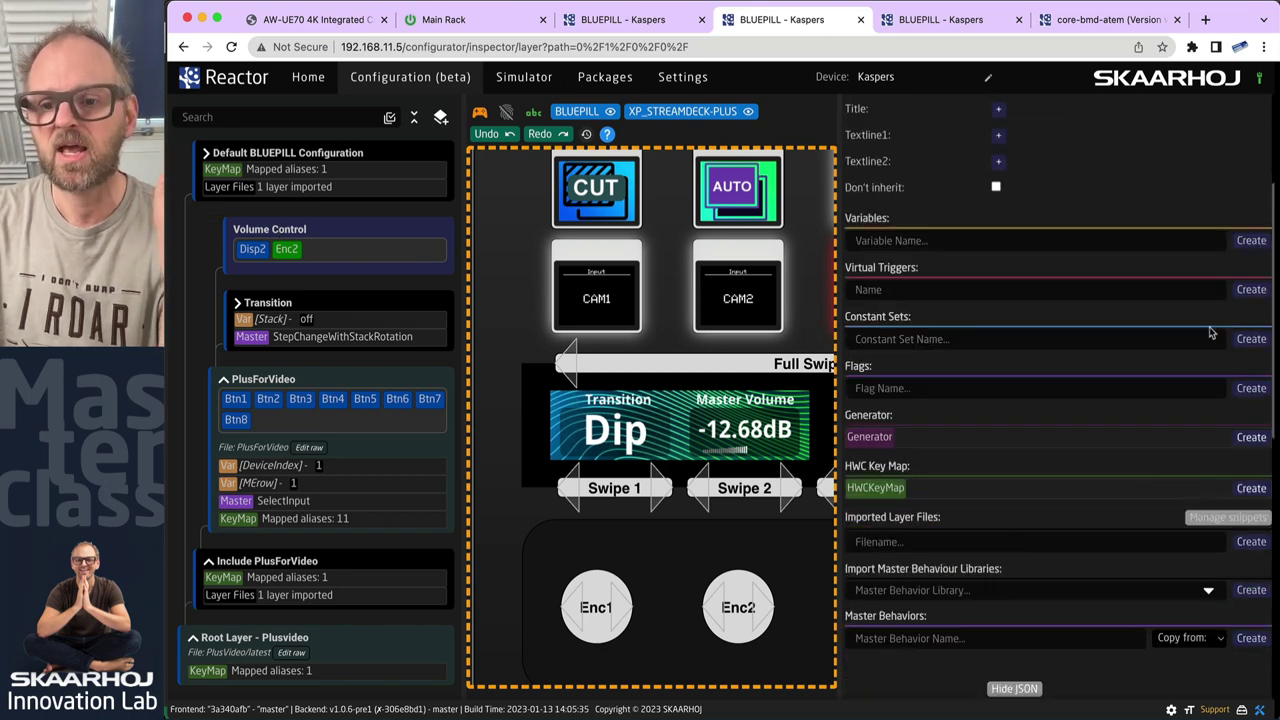
{"action": "scroll", "coordinate": [1126, 487], "scroll_direction": "down", "scroll_amount": 3}
{"action": "scroll", "coordinate": [1126, 487], "scroll_direction": "down", "scroll_amount": 3}
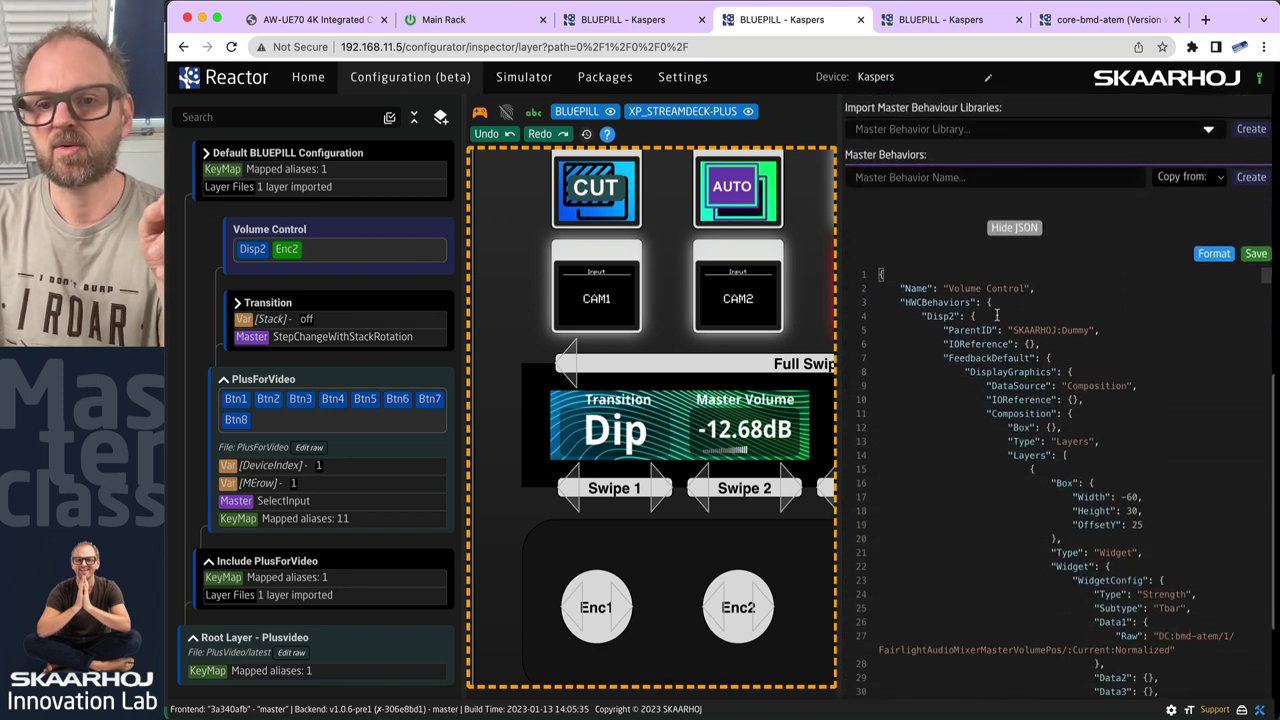
{"action": "left_click", "coordinate": [875, 318]}
{"action": "left_click", "coordinate": [875, 345]}
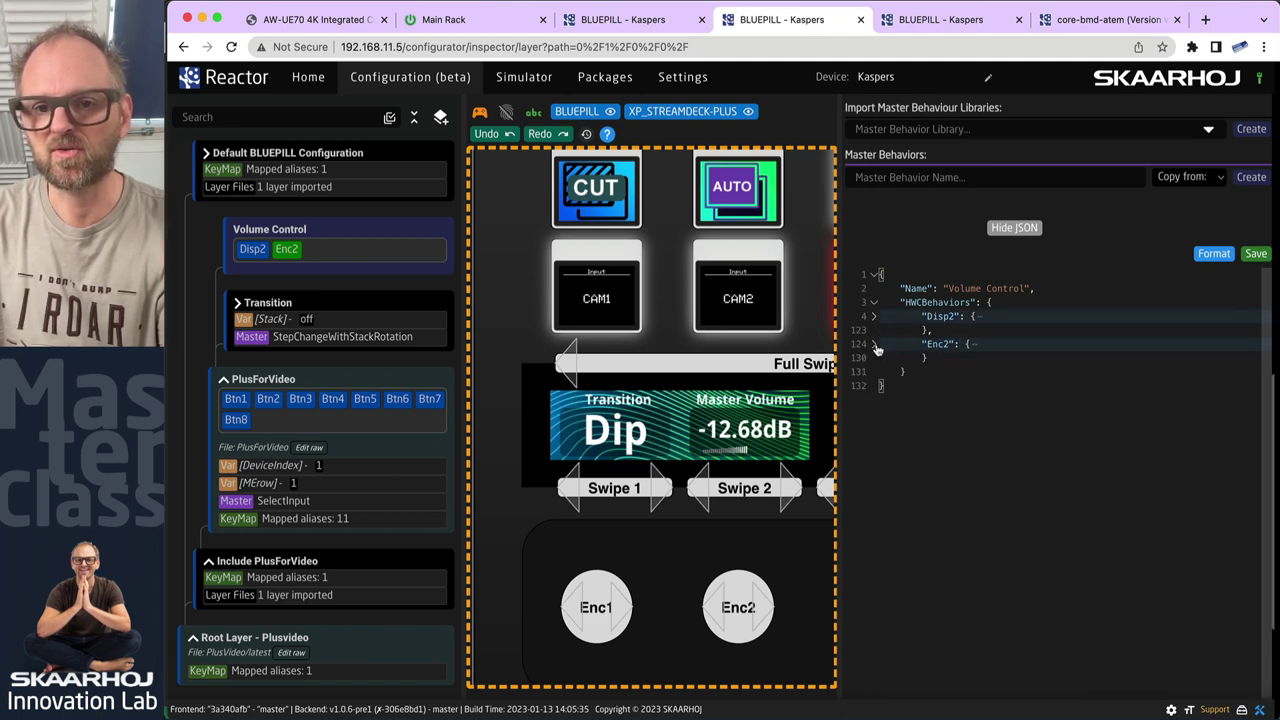
- Paste the Variables block defining sysCoarseMode after the Name line in the Volume Control layer's JSON and save
{"action": "left_click", "coordinate": [926, 371]}
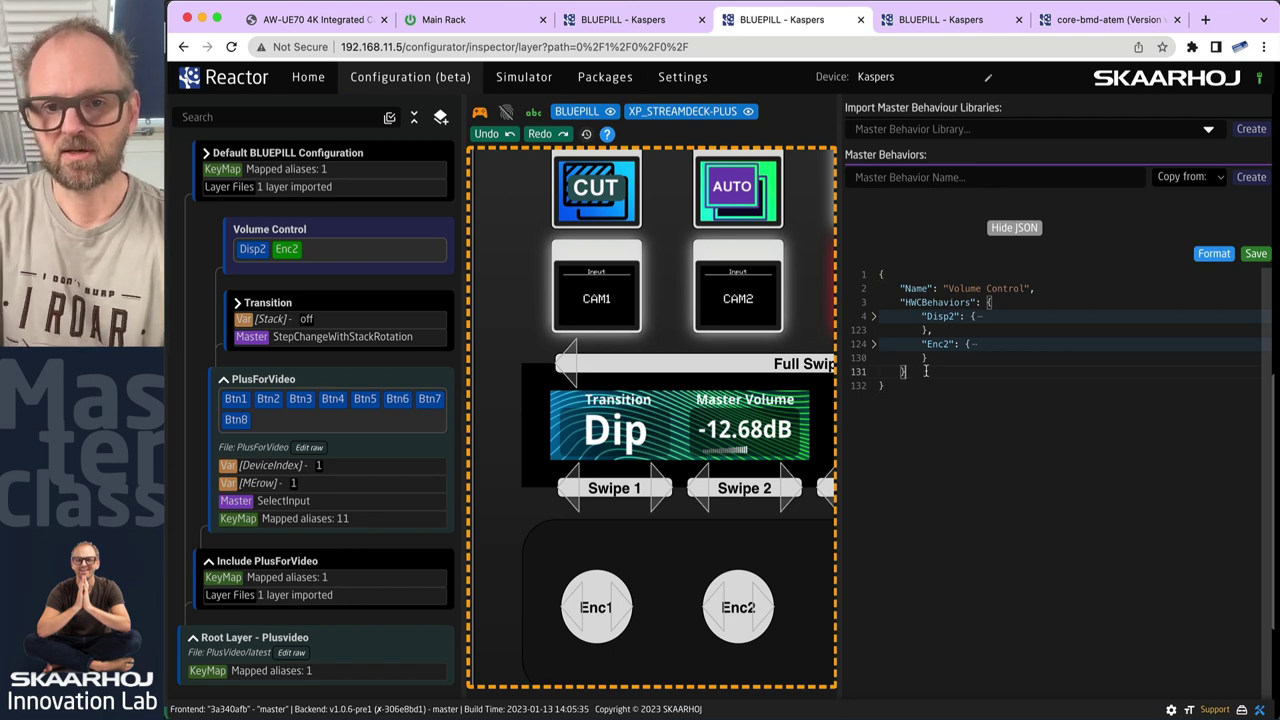
{"action": "left_click", "coordinate": [1045, 288]}
{"action": "key", "text": "Return"}
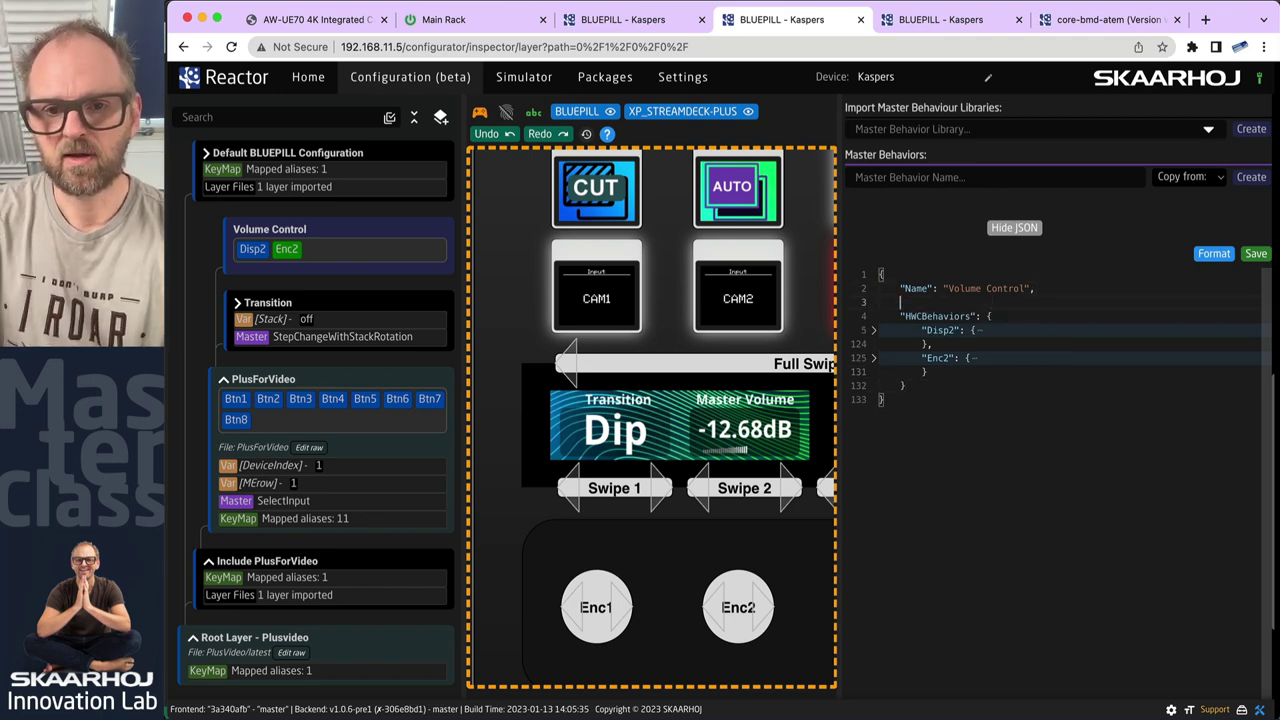
{"action": "key", "text": "ctrl+v"}
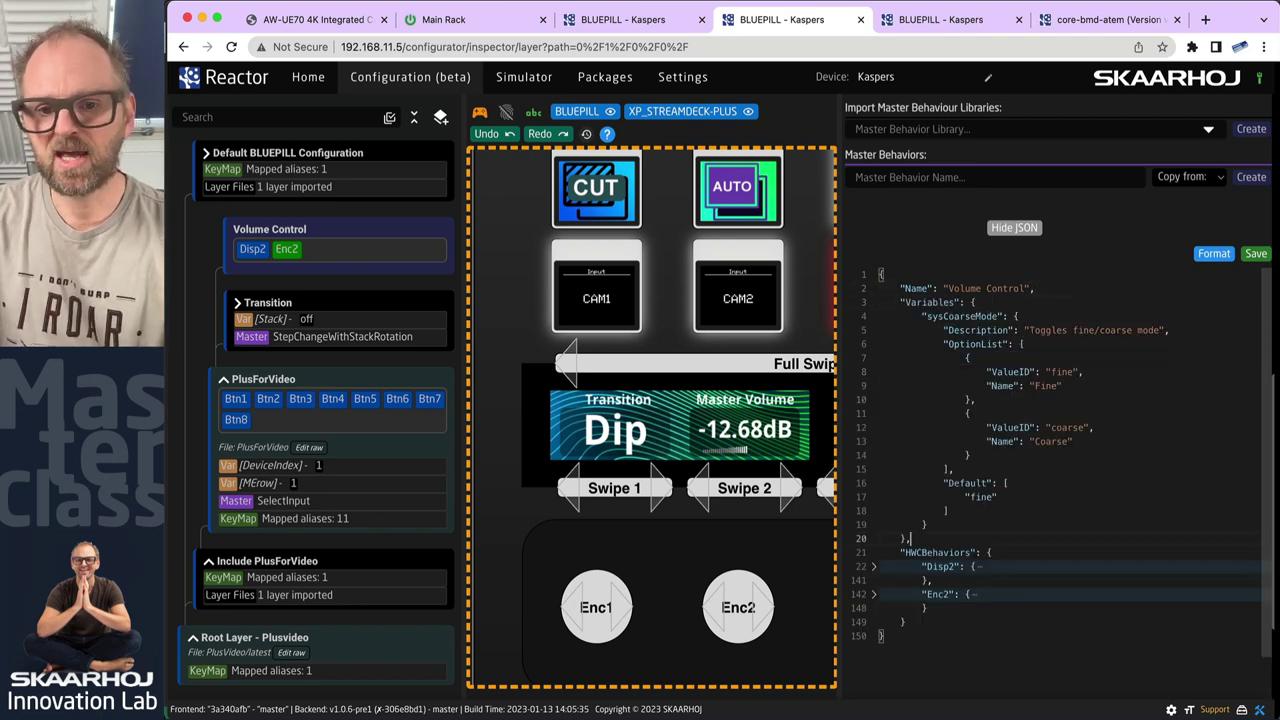
{"action": "double_click", "coordinate": [950, 317]}
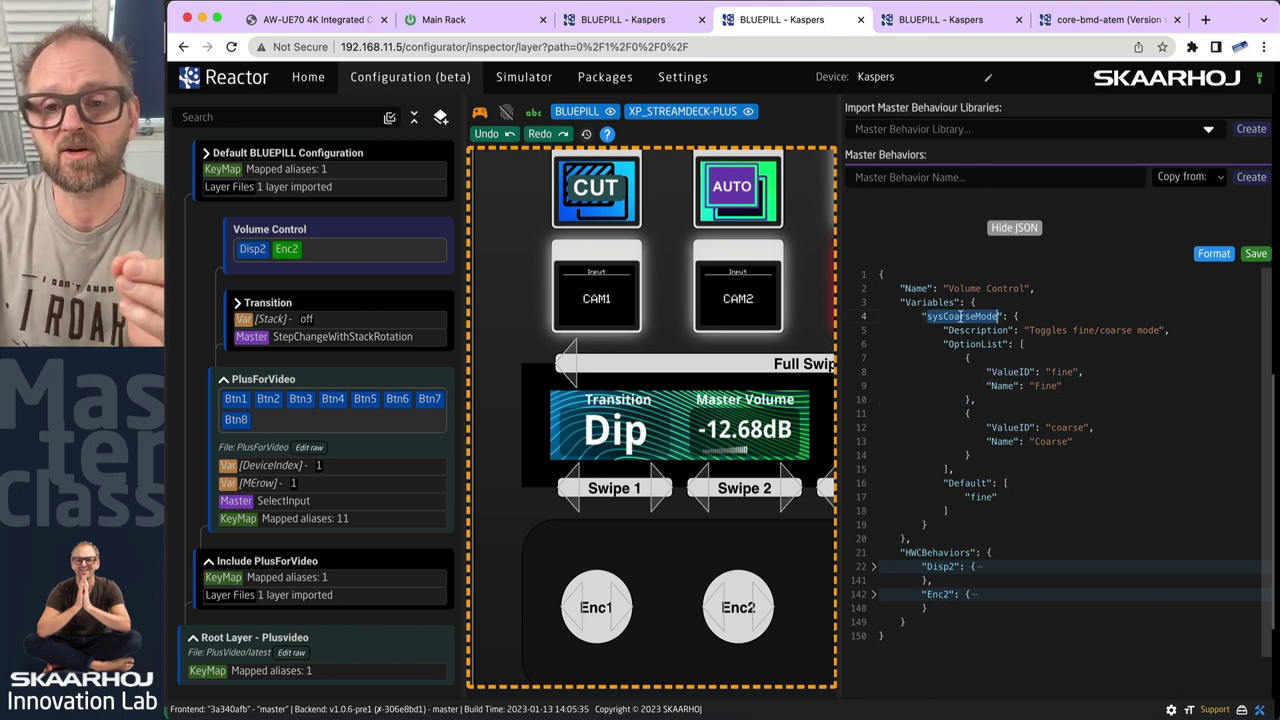
{"action": "left_click", "coordinate": [1253, 256]}
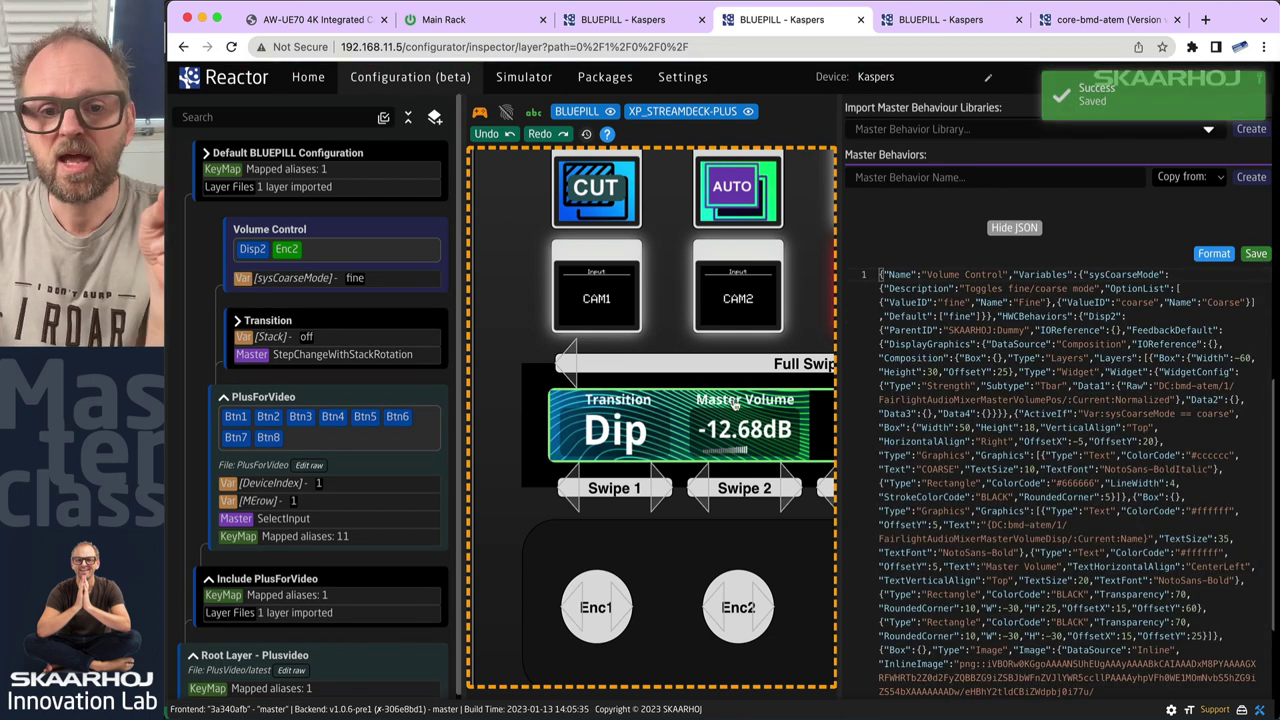
- Open Disp2's JSON and examine the COARSE layer's ActiveIf condition, box and graphics definitions
{"action": "left_click", "coordinate": [252, 250]}
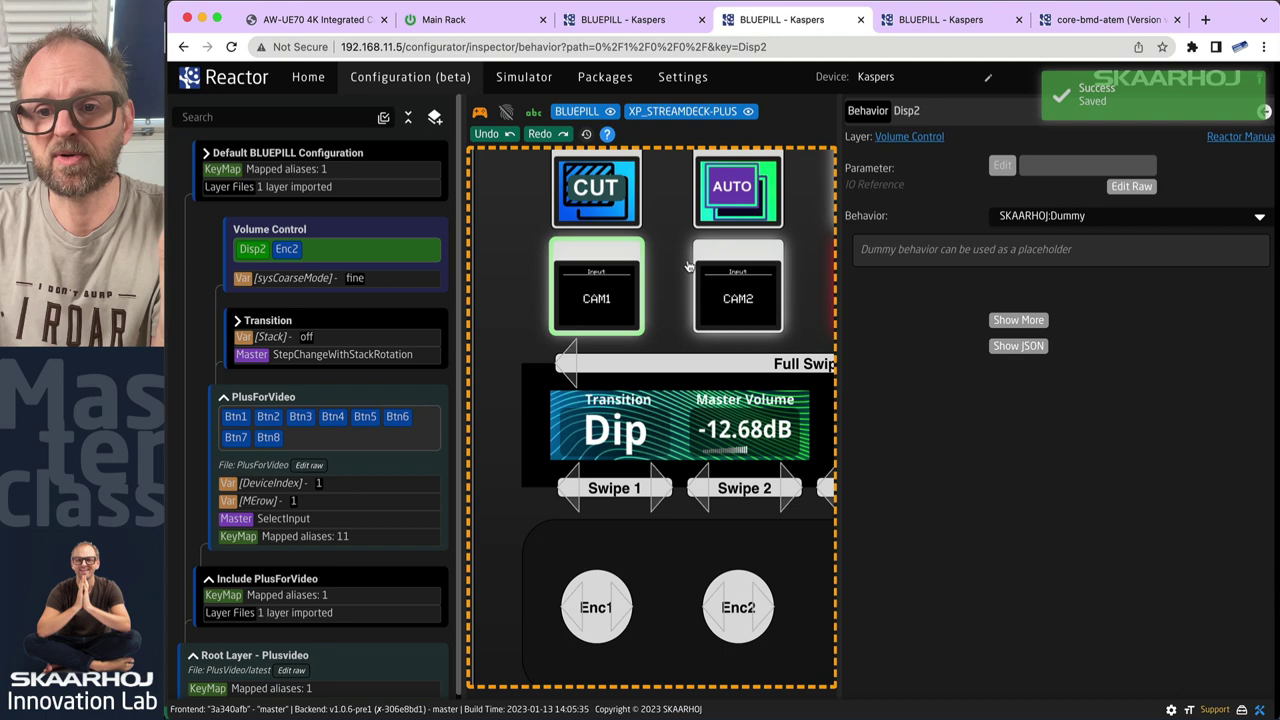
{"action": "left_click", "coordinate": [1027, 349]}
{"action": "scroll", "coordinate": [1094, 605], "scroll_direction": "down", "scroll_amount": 5}
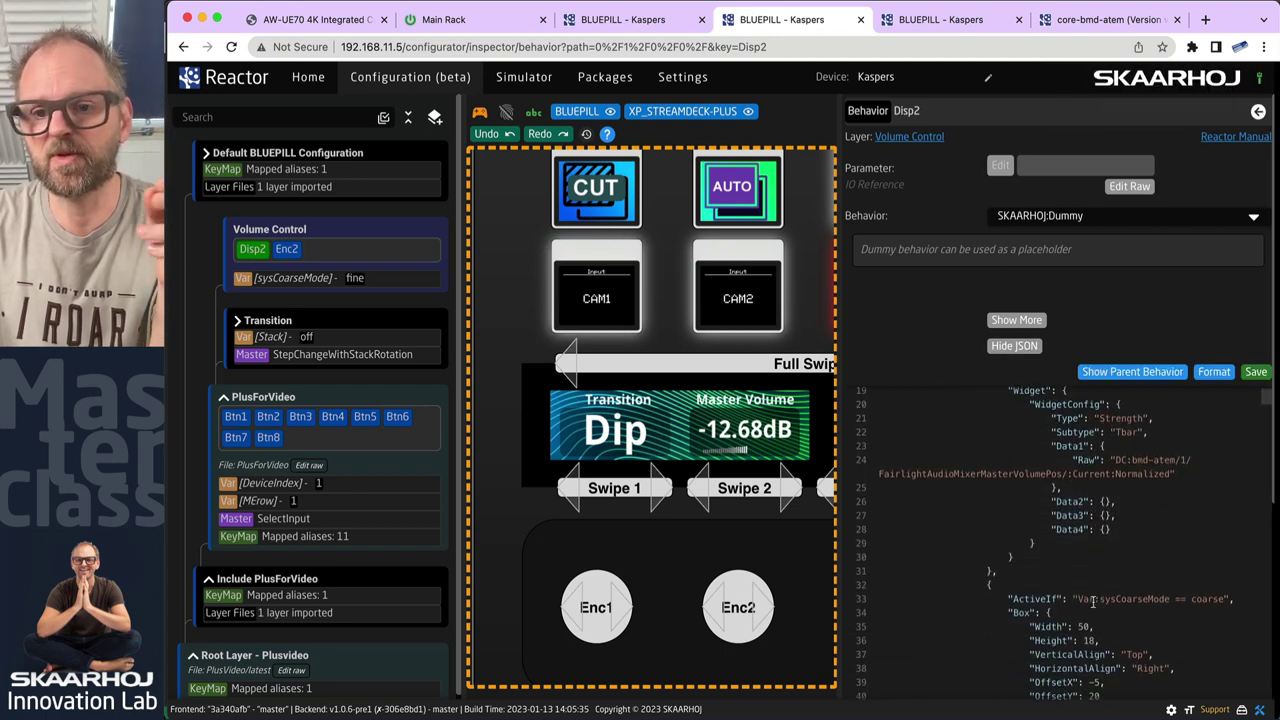
{"action": "scroll", "coordinate": [1094, 600], "scroll_direction": "down", "scroll_amount": 3}
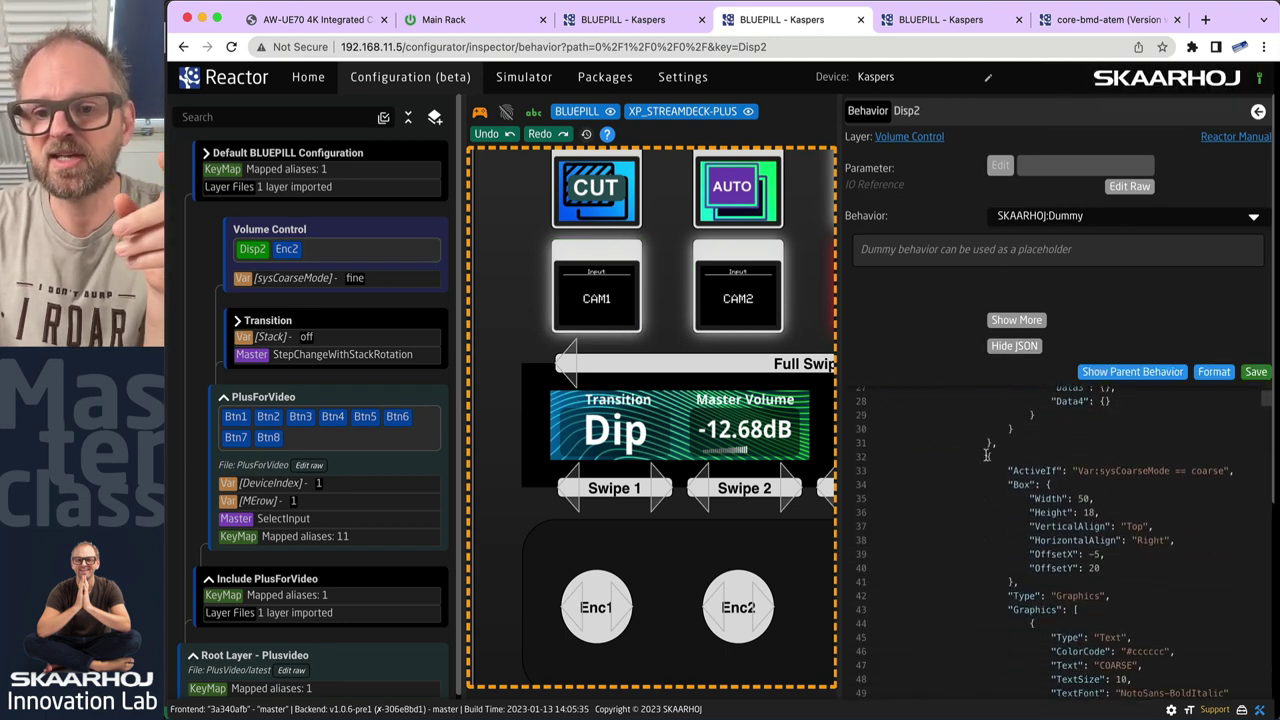
{"action": "left_click_drag", "start_coordinate": [986, 455], "coordinate": [1088, 505]}
{"action": "double_click", "coordinate": [1120, 470]}
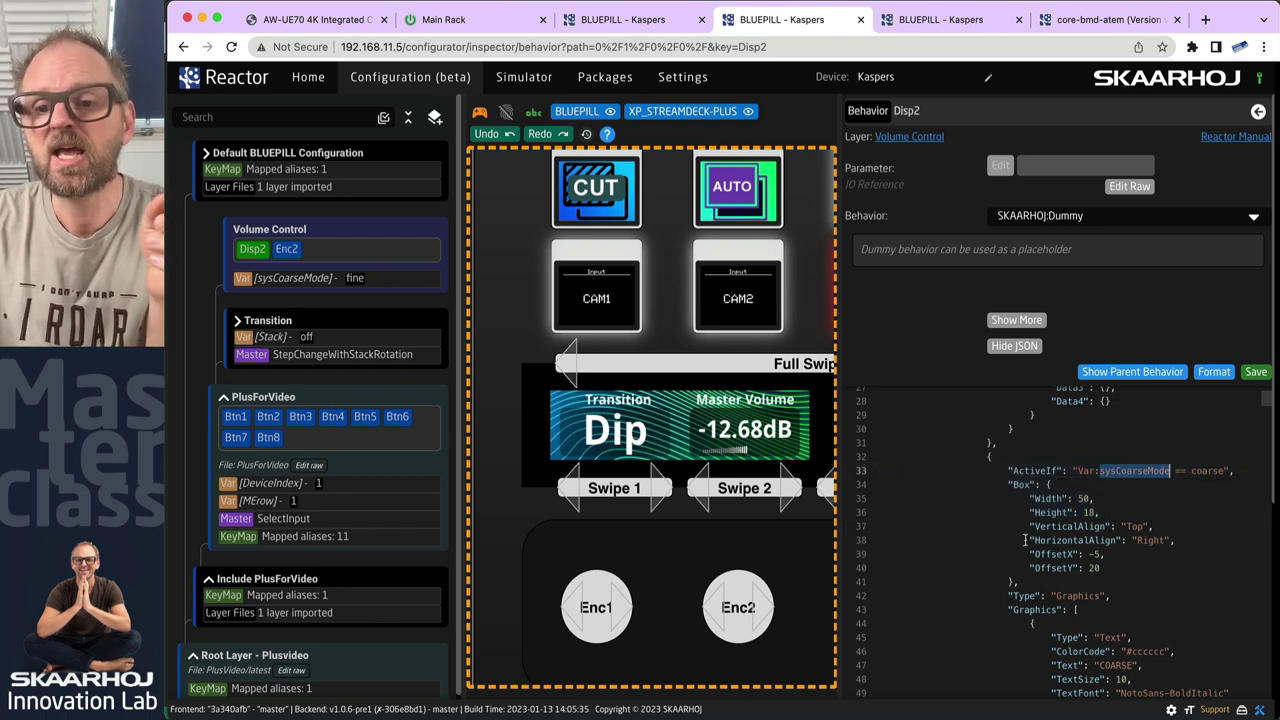
{"action": "scroll", "coordinate": [1100, 560], "scroll_direction": "down", "scroll_amount": 3}
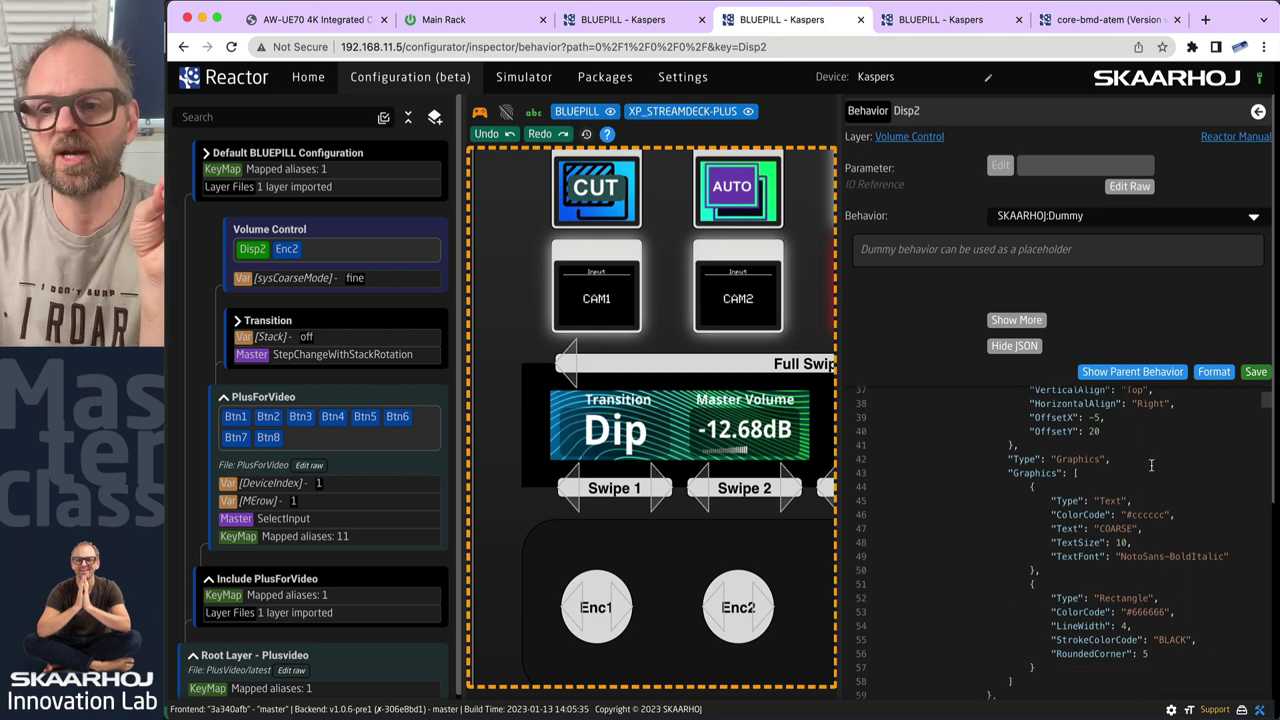
- Switch Enc2 to coarse mode on the simulated panel and test turning the master volume down and up
{"action": "left_click", "coordinate": [739, 607]}
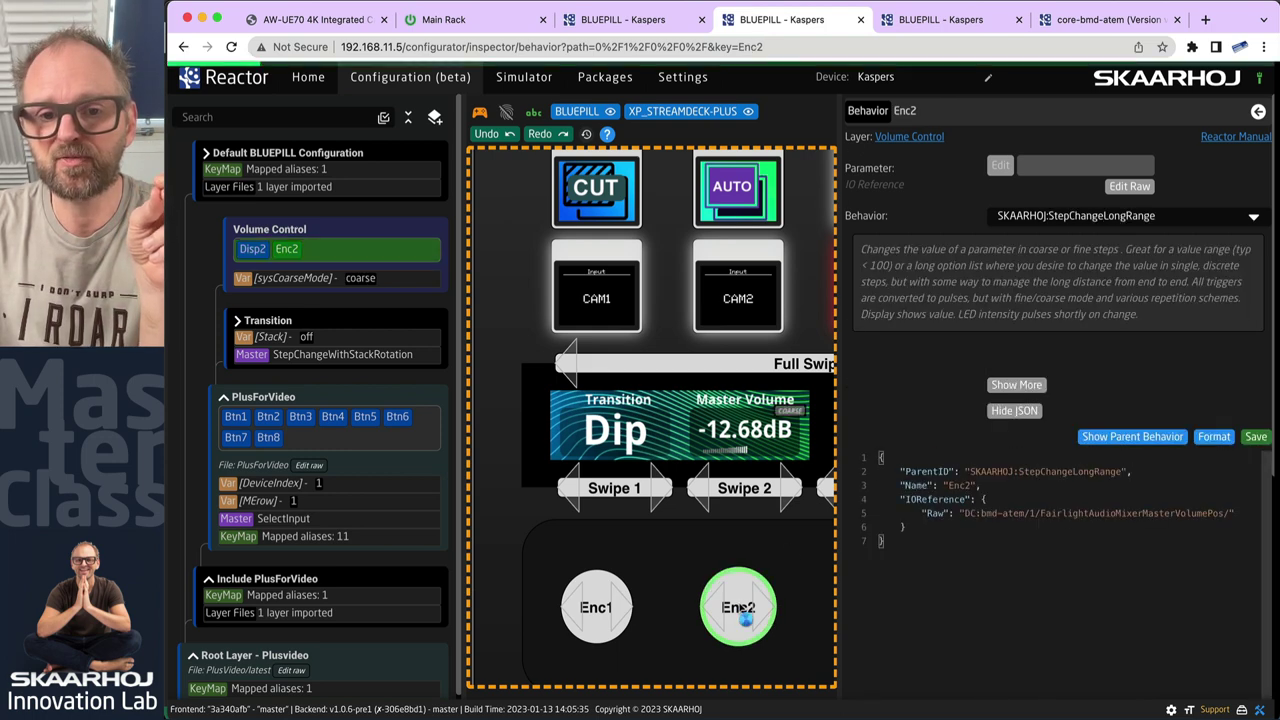
{"action": "scroll", "coordinate": [795, 420], "scroll_direction": "up", "scroll_amount": 2}
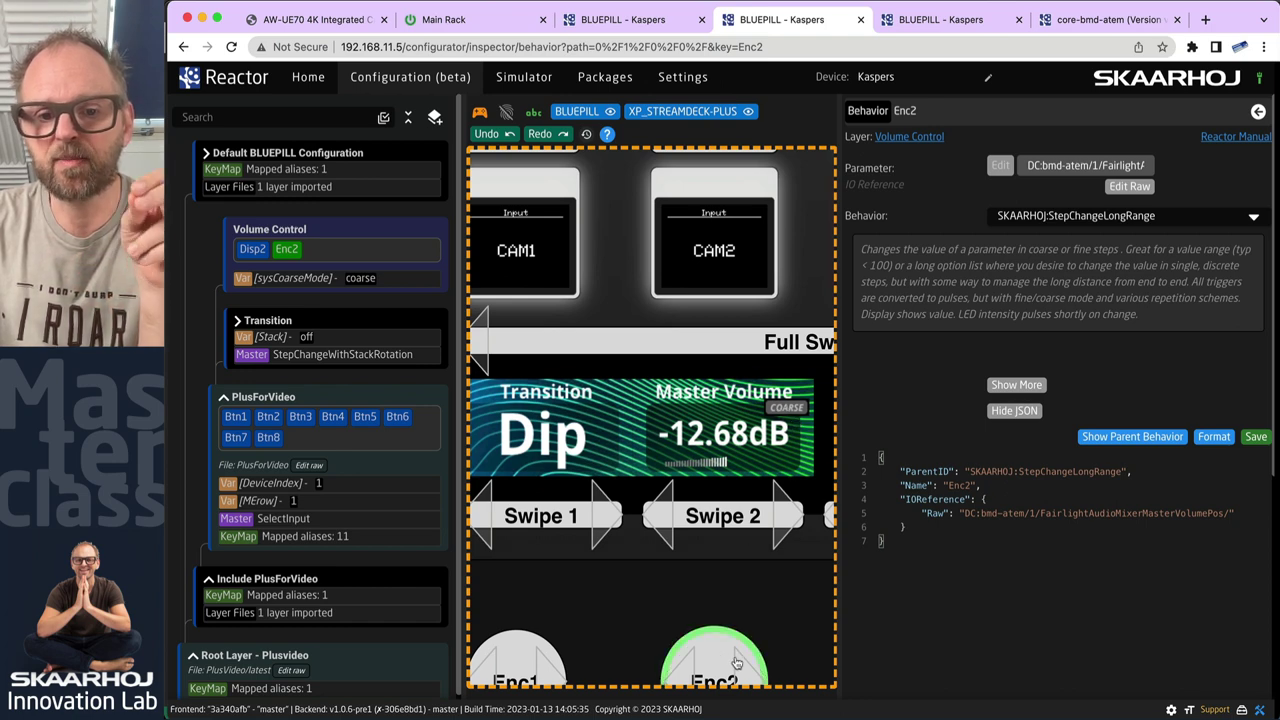
{"action": "scroll", "coordinate": [747, 597], "scroll_direction": "down", "scroll_amount": 2}
{"action": "scroll", "coordinate": [750, 590], "scroll_direction": "up", "scroll_amount": 2}
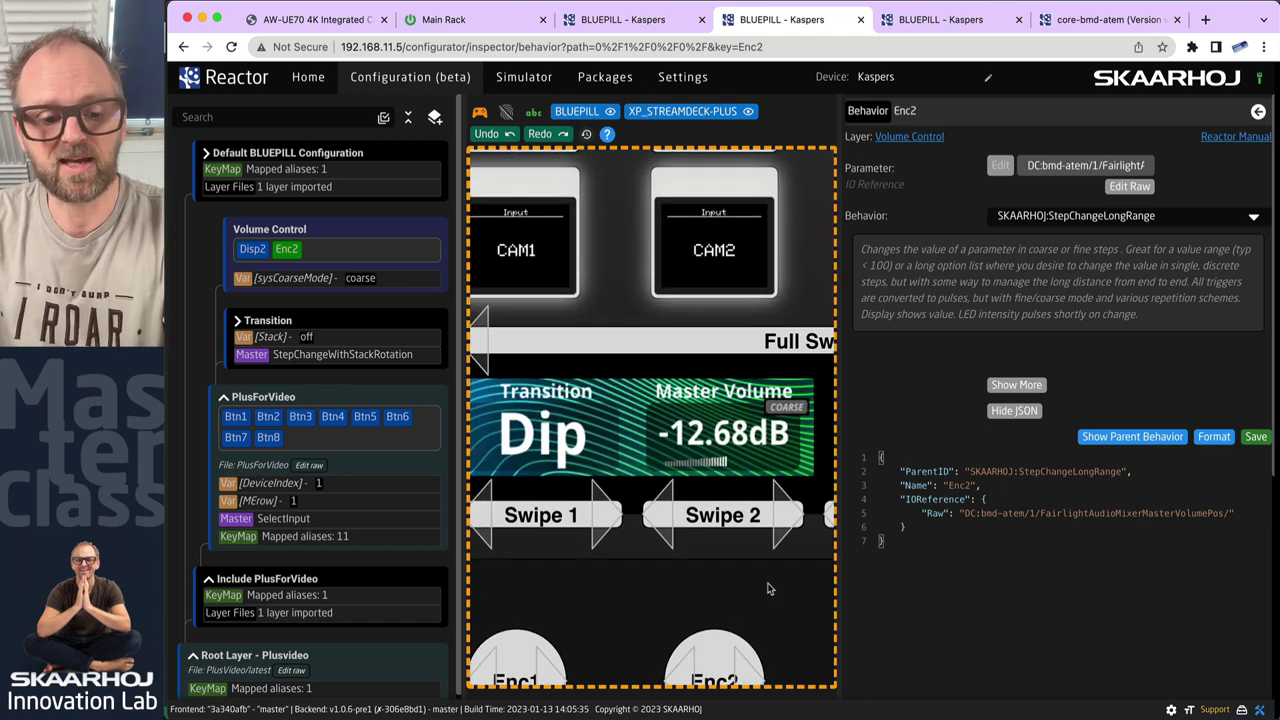
{"action": "scroll", "coordinate": [760, 575], "scroll_direction": "down", "scroll_amount": 1}
{"action": "scroll", "coordinate": [752, 567], "scroll_direction": "down", "scroll_amount": 2}
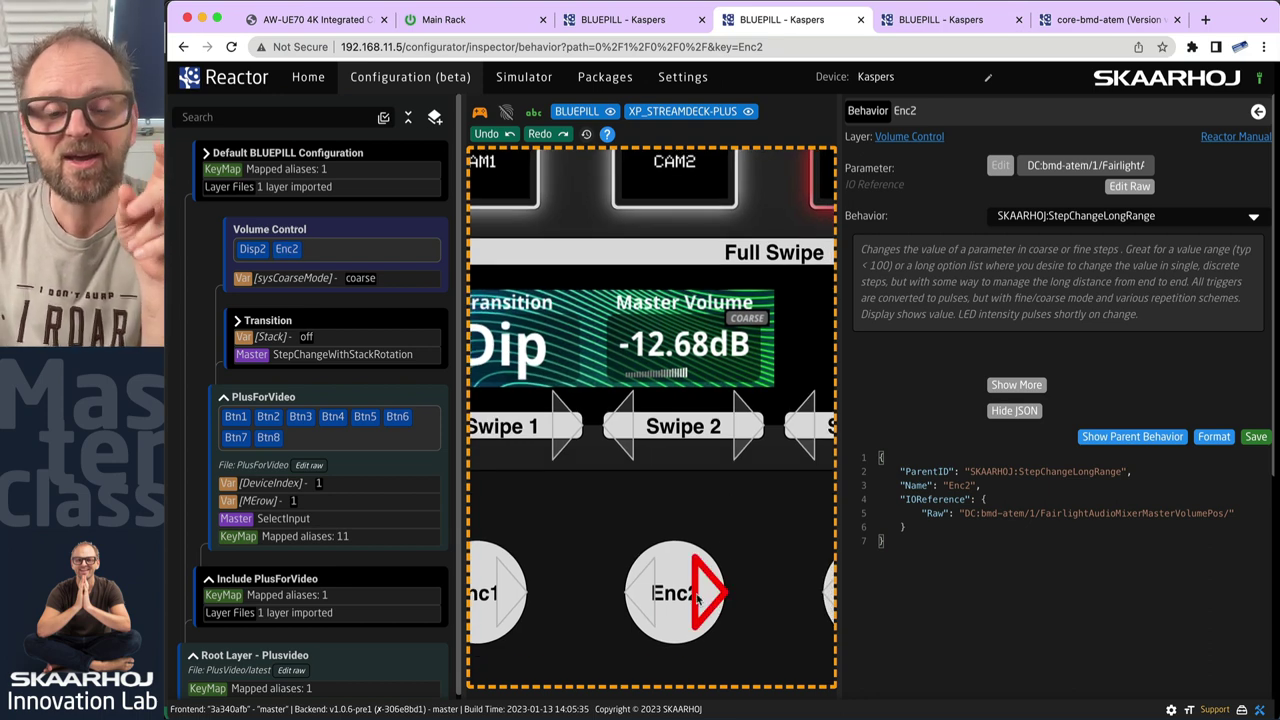
{"action": "left_click", "coordinate": [641, 597]}
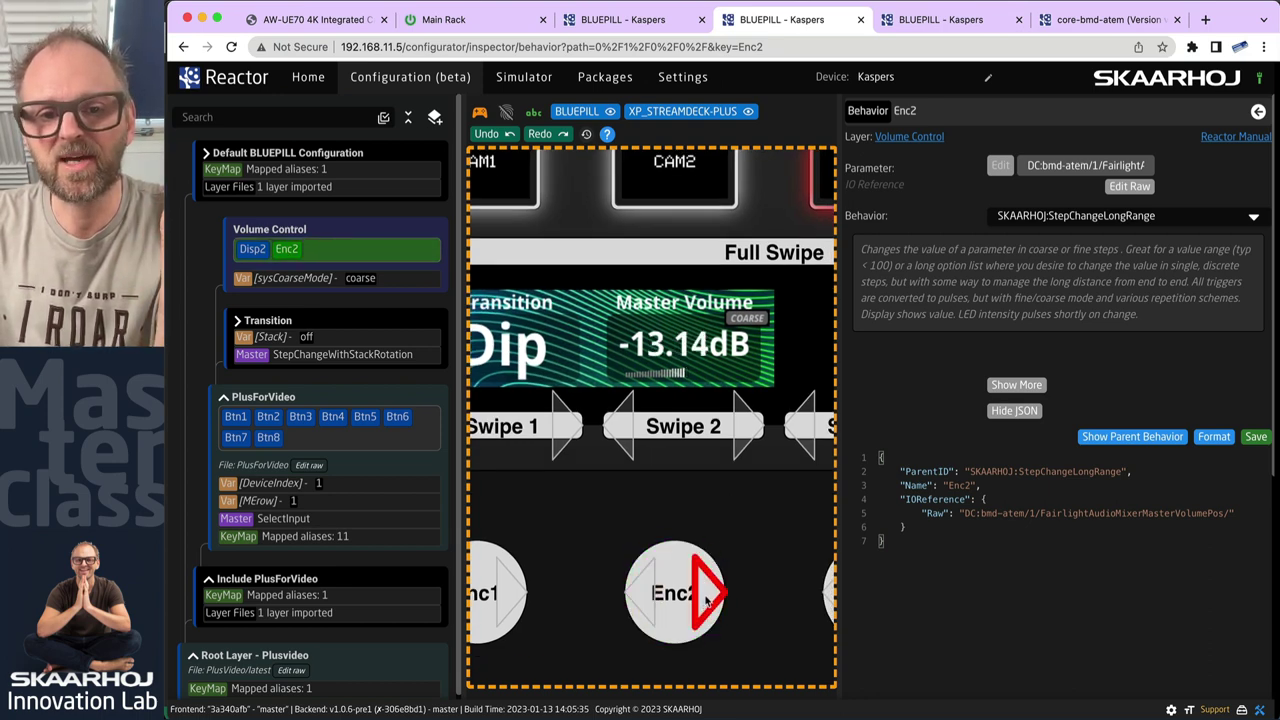
{"action": "left_click", "coordinate": [706, 600]}
{"action": "left_click", "coordinate": [646, 600]}
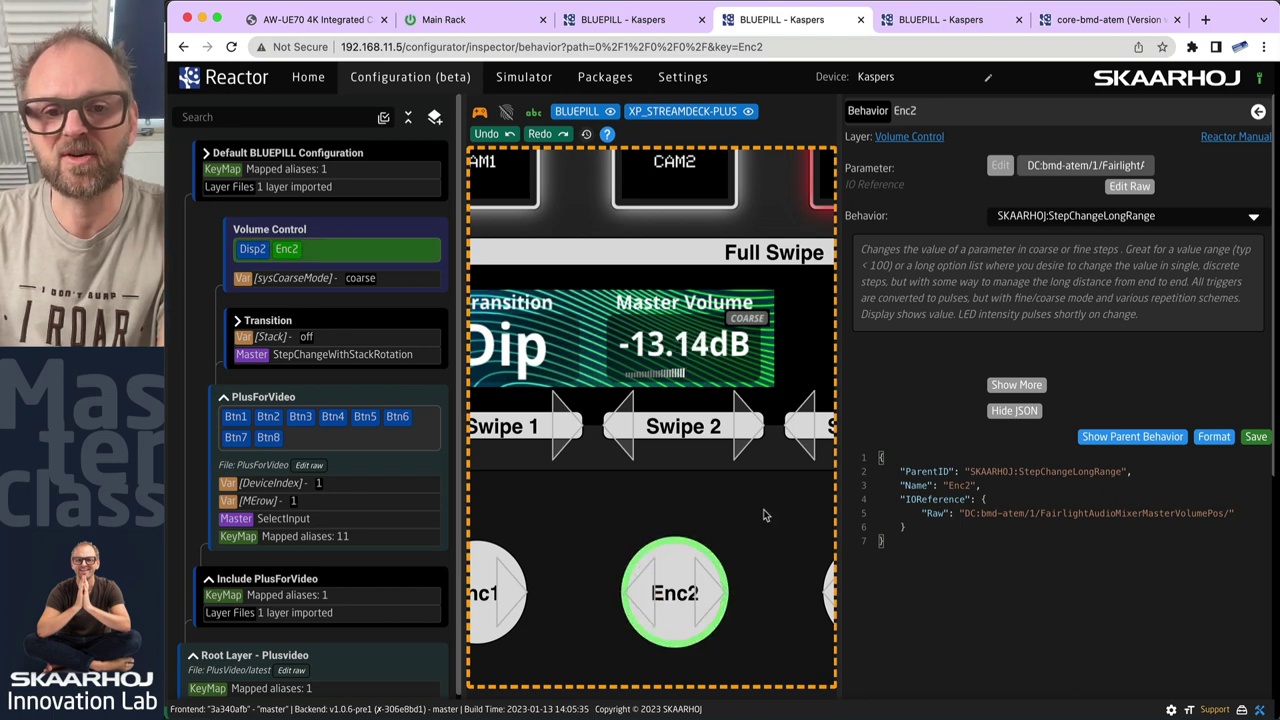
- Switch Enc2 to fine mode, raise the master volume by two fine steps, and return it to coarse mode
{"action": "left_click", "coordinate": [676, 585]}
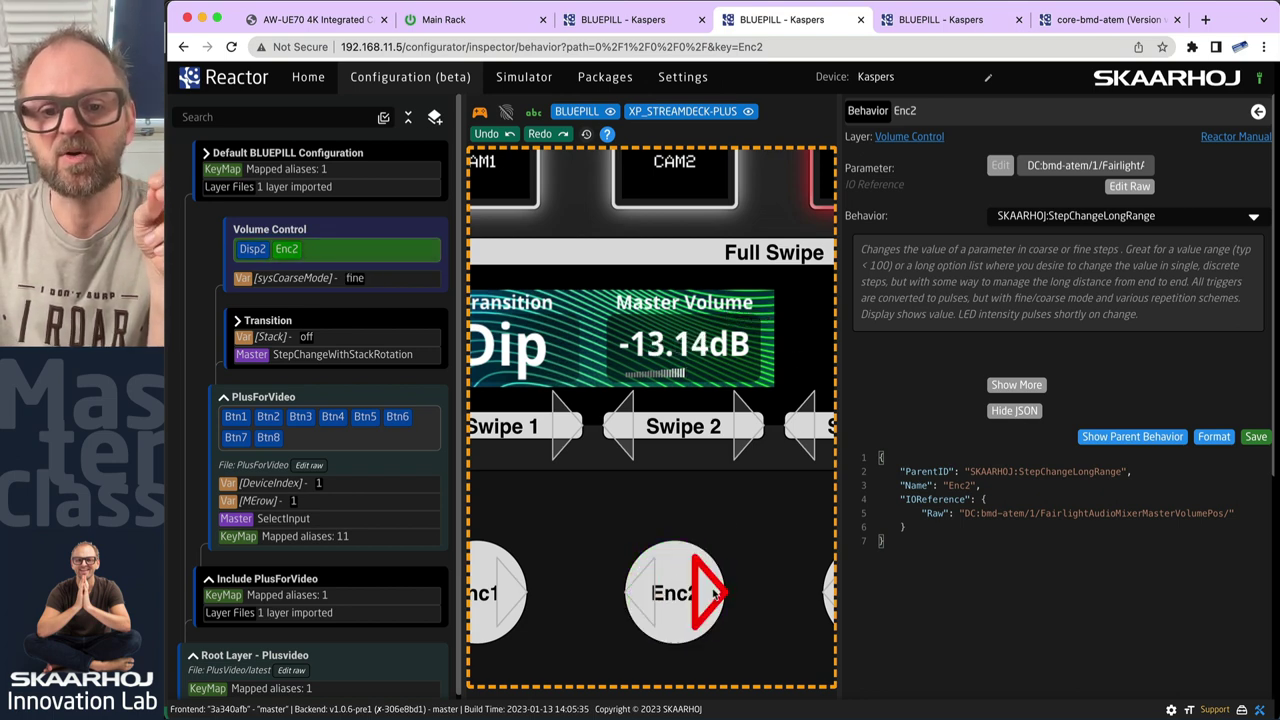
{"action": "left_click", "coordinate": [713, 593]}
{"action": "left_click", "coordinate": [713, 593]}
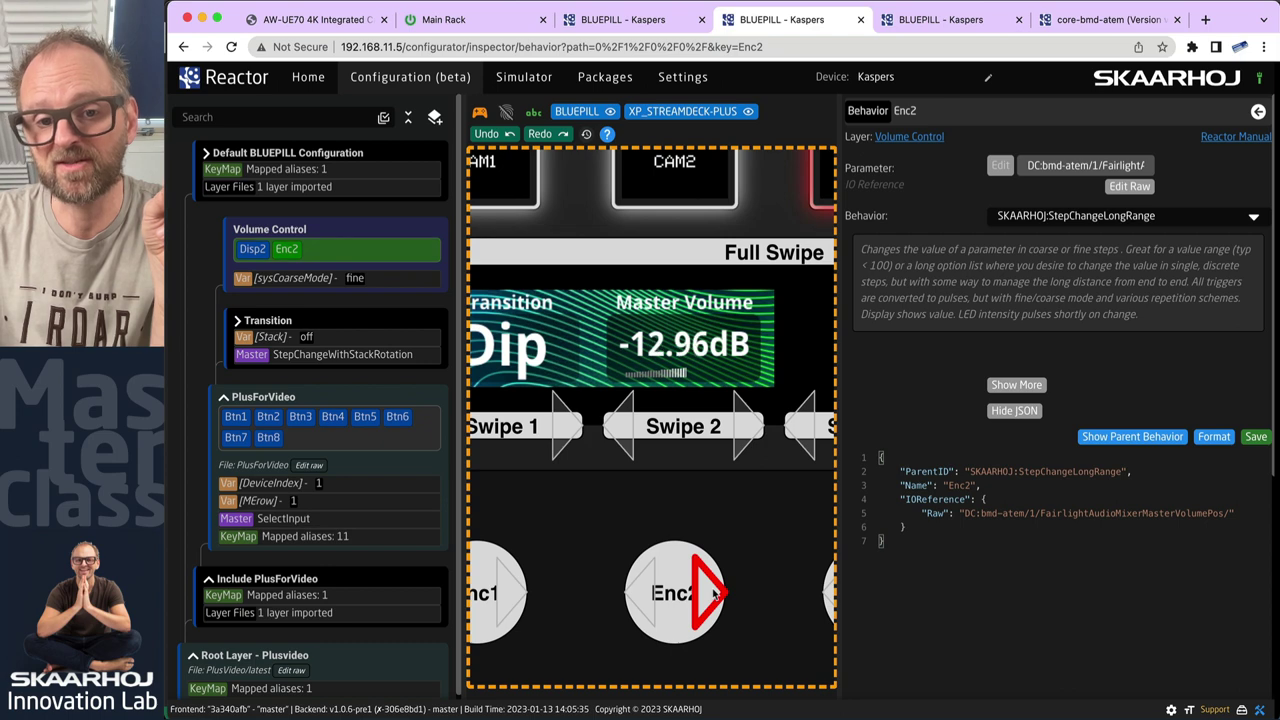
{"action": "left_click", "coordinate": [676, 590]}
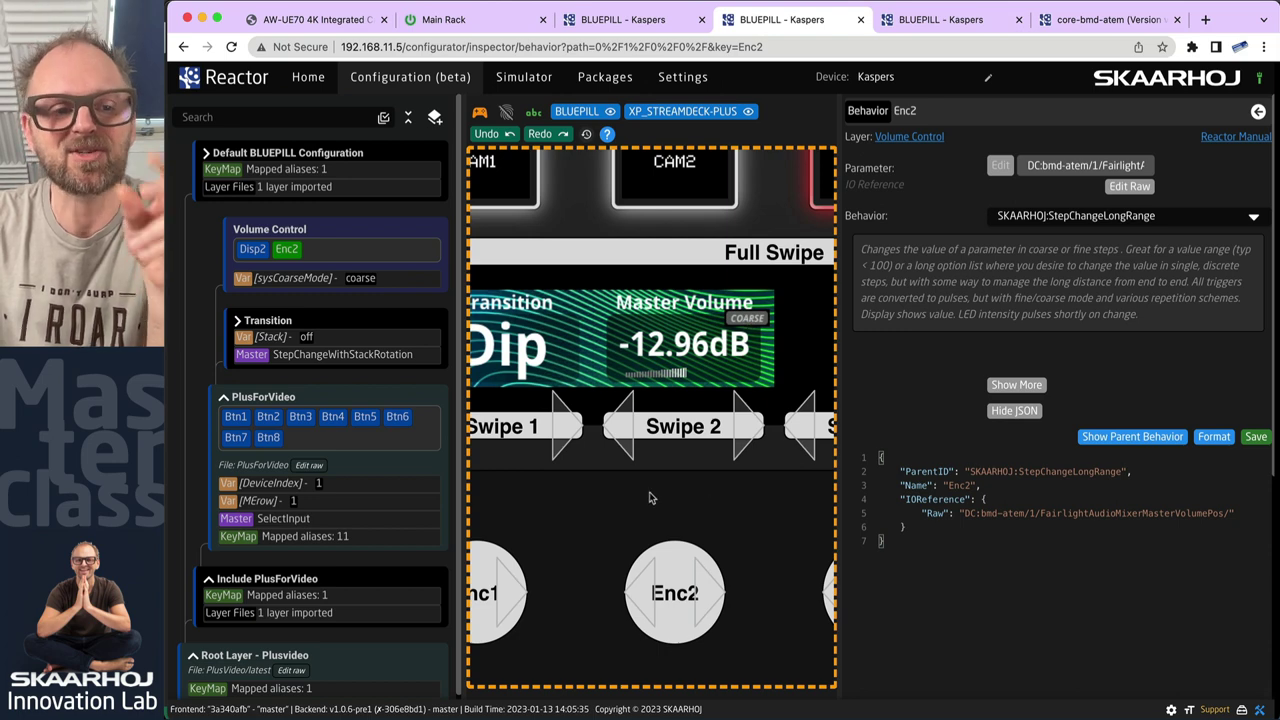
- Review Disp2's JSON for the COARSE layer's ActiveIf description and the level widget's Data1 raw reference
{"action": "left_click", "coordinate": [251, 254]}
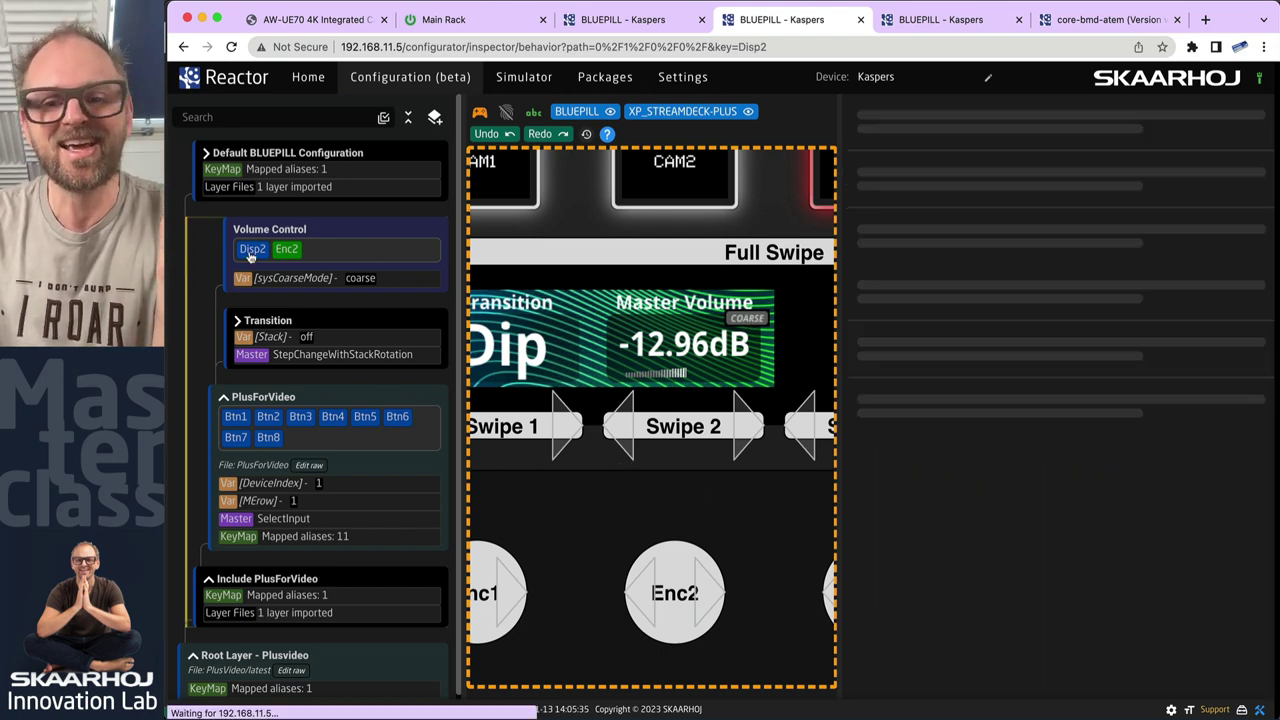
{"action": "scroll", "coordinate": [1192, 556], "scroll_direction": "down", "scroll_amount": 5}
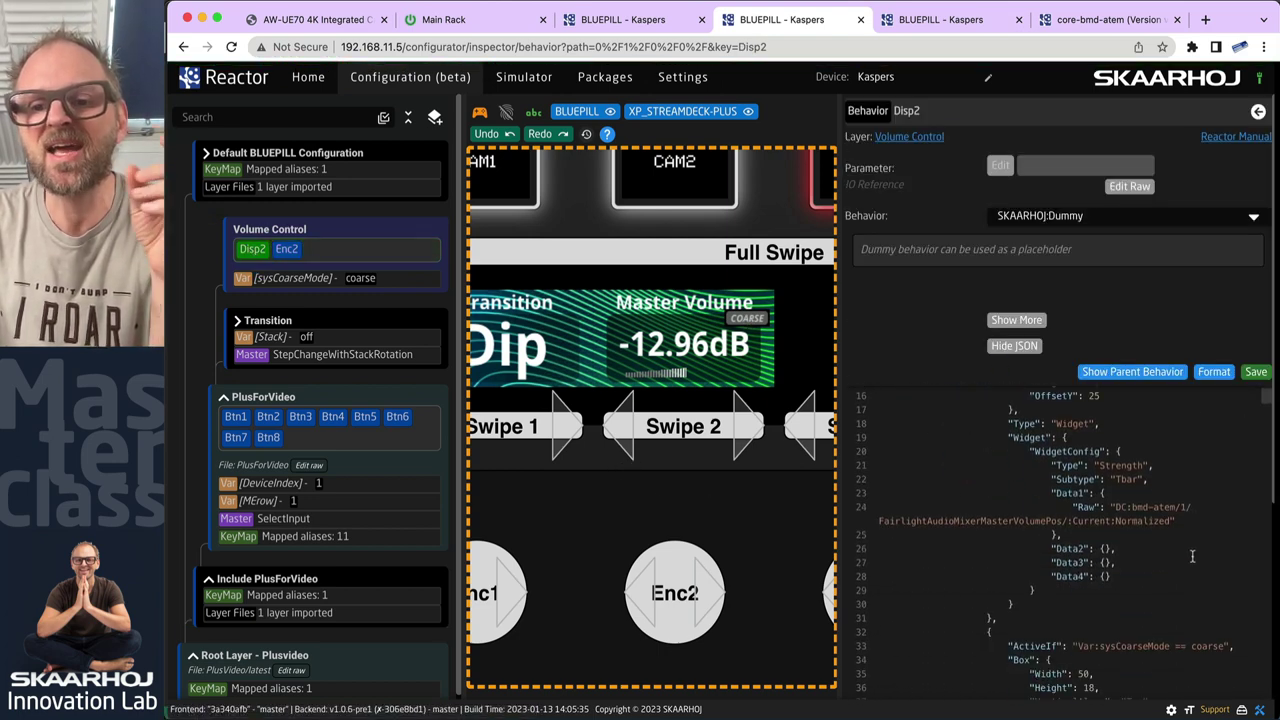
{"action": "scroll", "coordinate": [1192, 556], "scroll_direction": "down", "scroll_amount": 6}
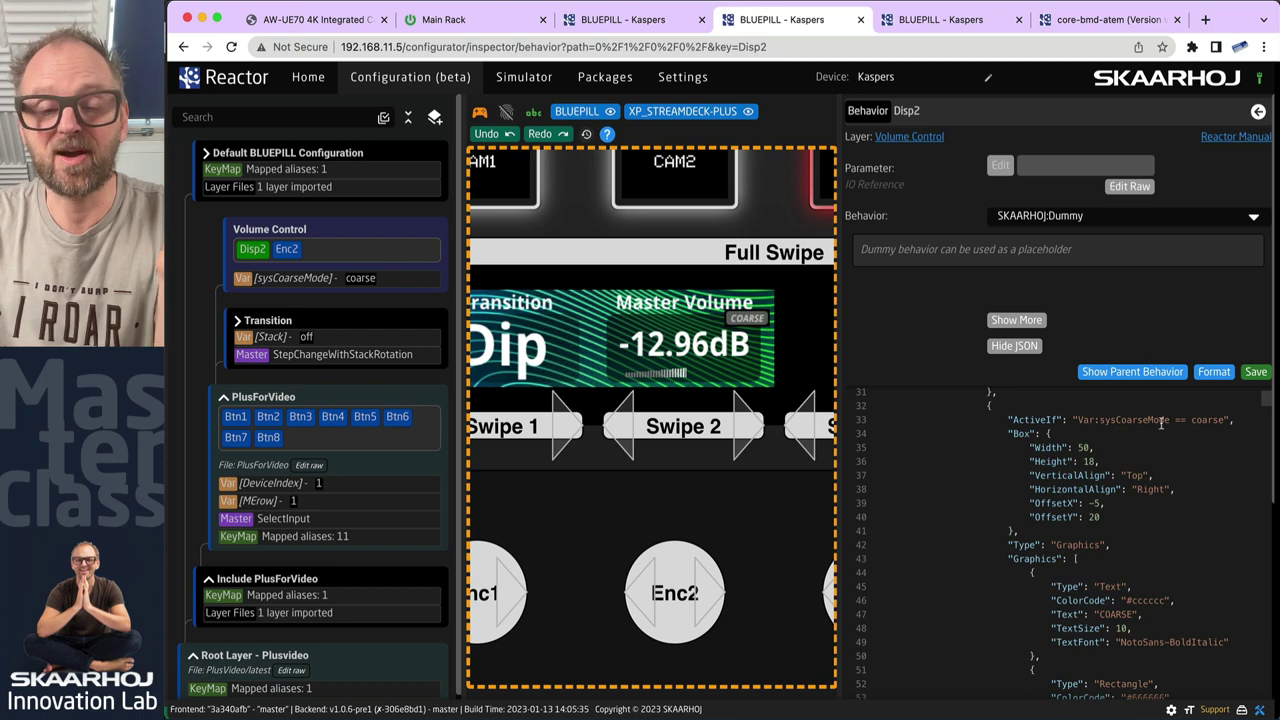
{"action": "mouse_move", "coordinate": [1164, 427]}
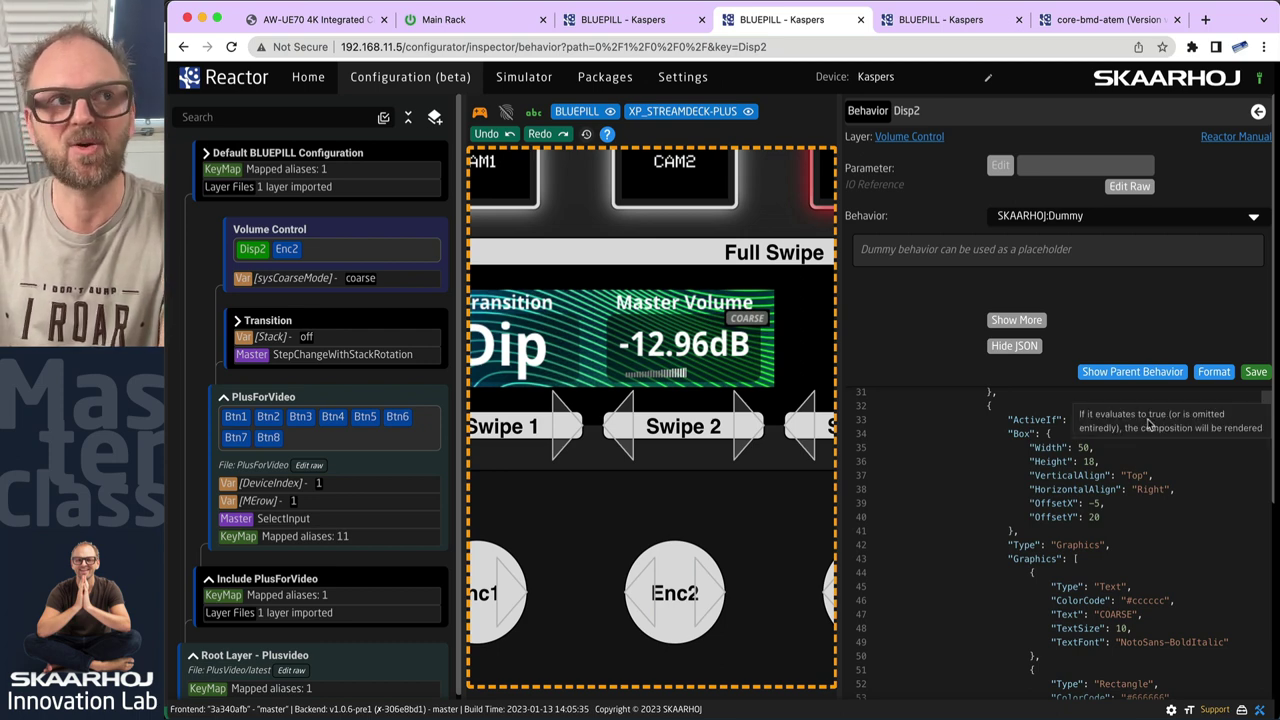
{"action": "scroll", "coordinate": [1136, 502], "scroll_direction": "up", "scroll_amount": 9}
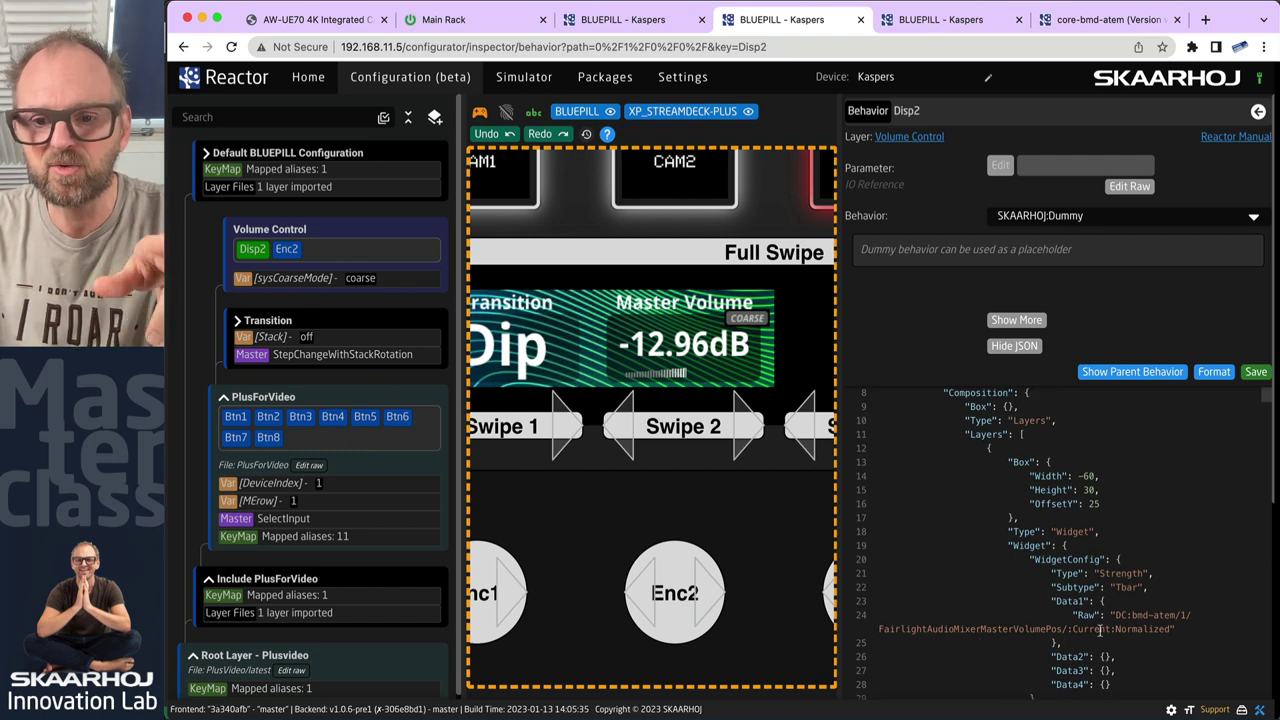
{"action": "left_click_drag", "start_coordinate": [1170, 629], "coordinate": [1122, 615]}
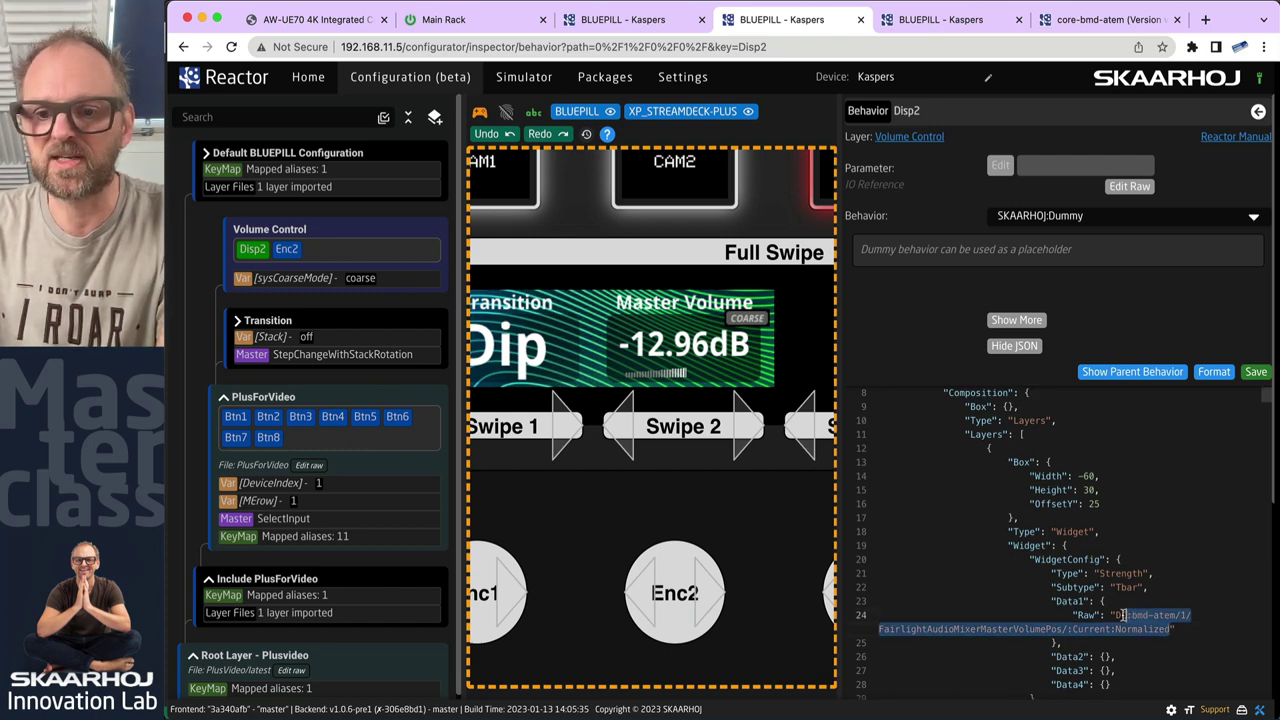
{"action": "scroll", "coordinate": [1078, 563], "scroll_direction": "down", "scroll_amount": 11}
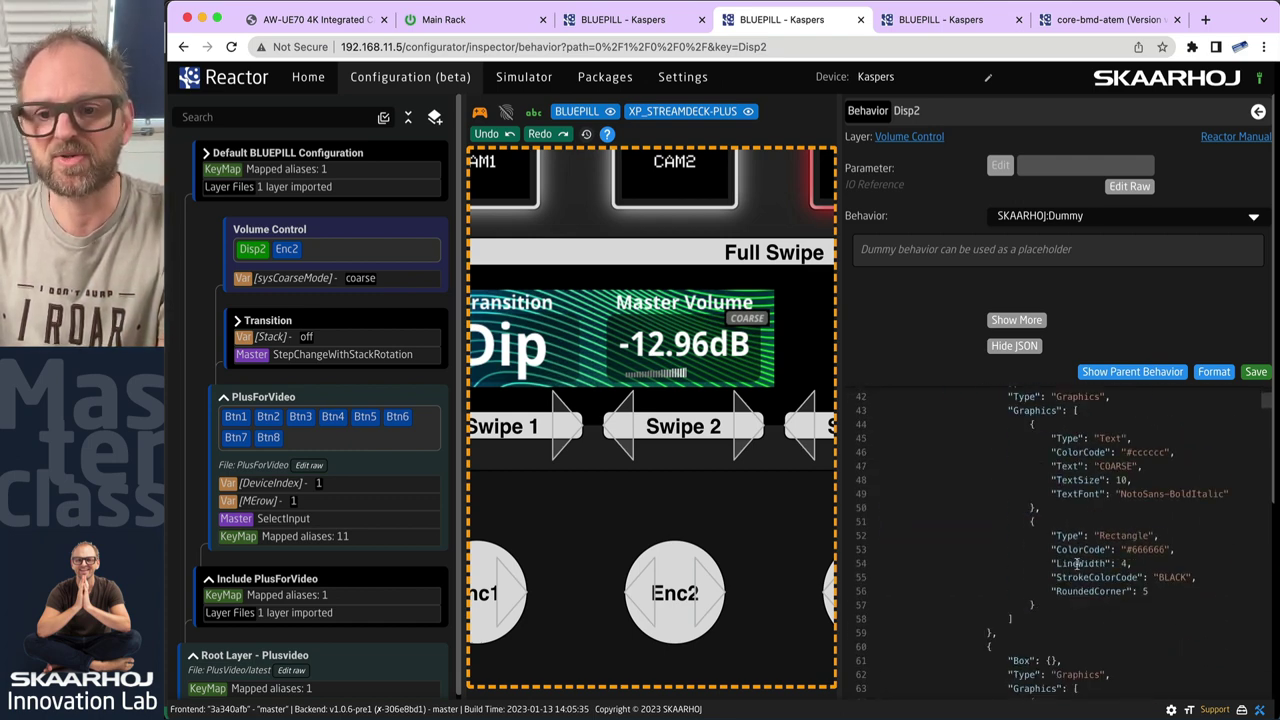
- Add a ShowBoxOnTop property set to true to the COARSE layer in Disp2's JSON and save the behavior
{"action": "scroll", "coordinate": [1078, 563], "scroll_direction": "up", "scroll_amount": 4}
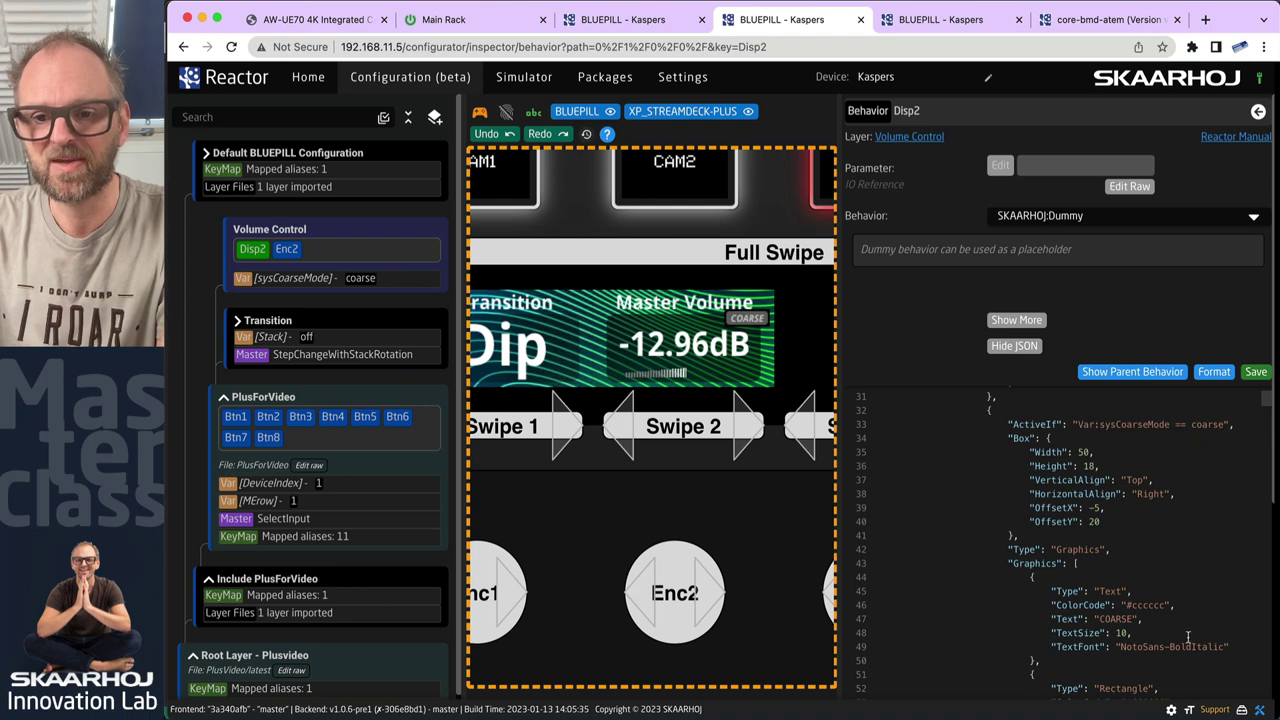
{"action": "scroll", "coordinate": [1180, 630], "scroll_direction": "down", "scroll_amount": 2}
{"action": "scroll", "coordinate": [1180, 630], "scroll_direction": "up", "scroll_amount": 2}
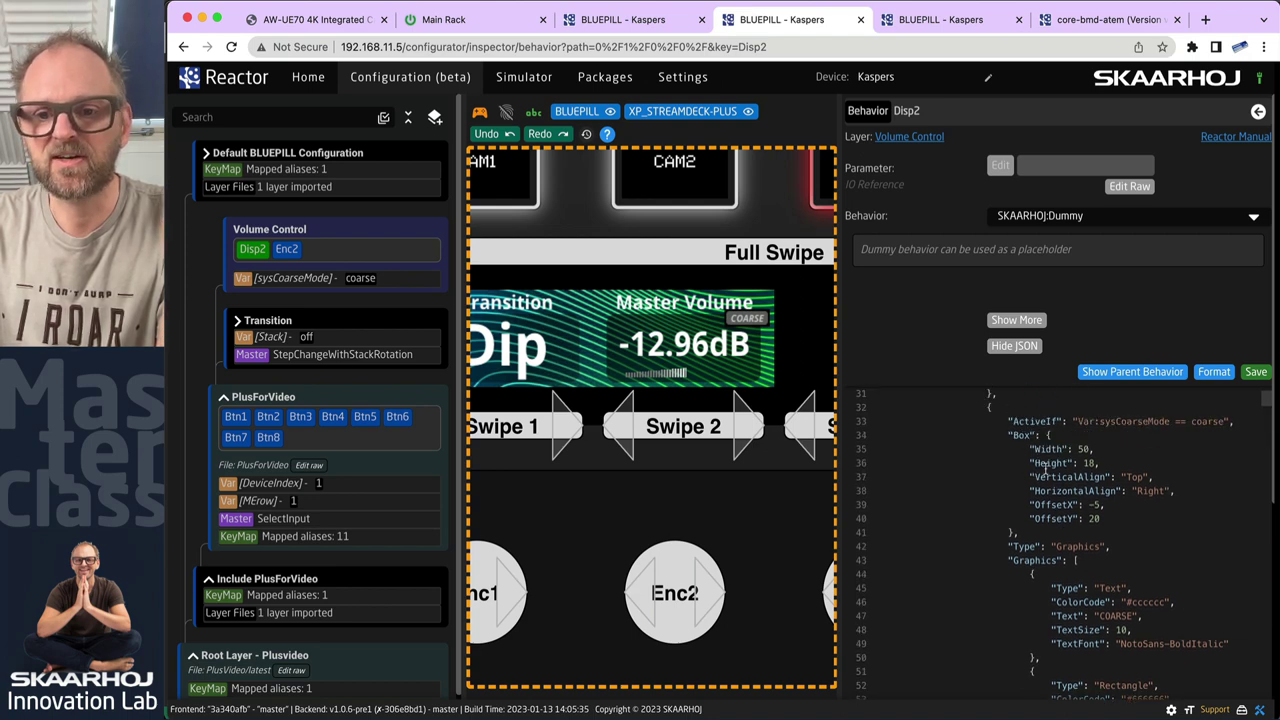
{"action": "left_click", "coordinate": [1045, 532]}
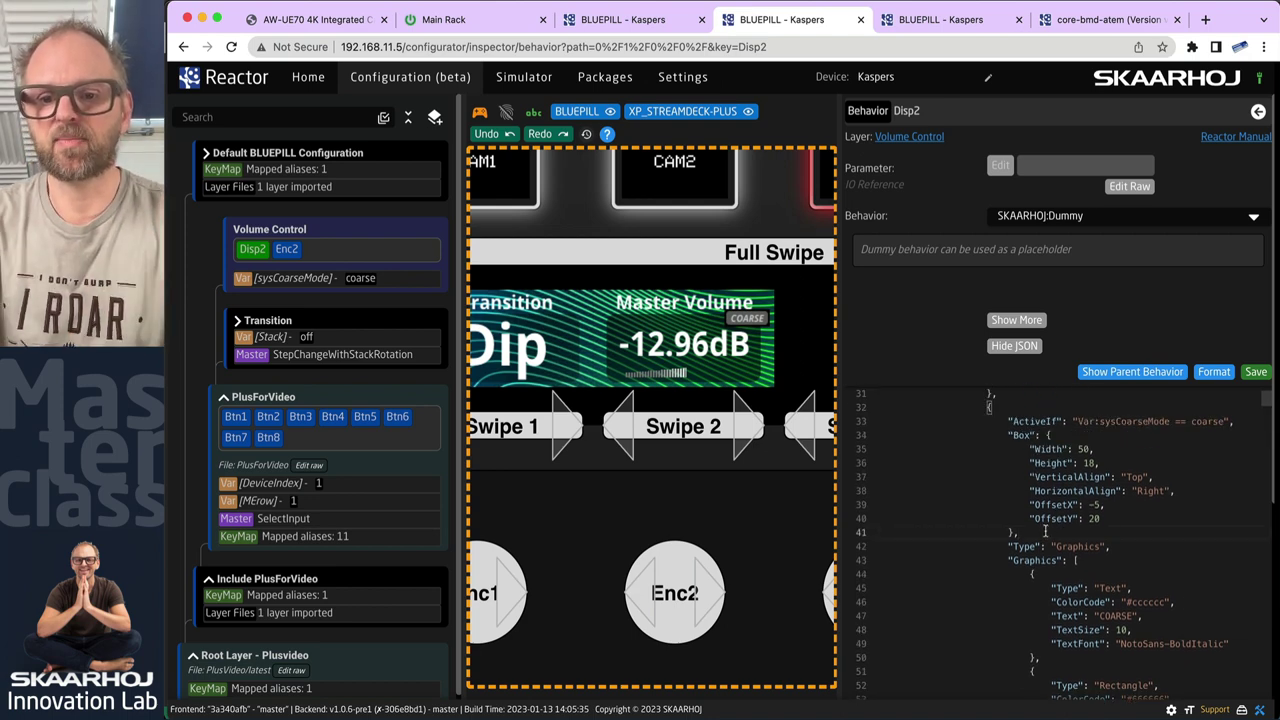
{"action": "key", "text": "Return"}
{"action": "type", "text": "\""}
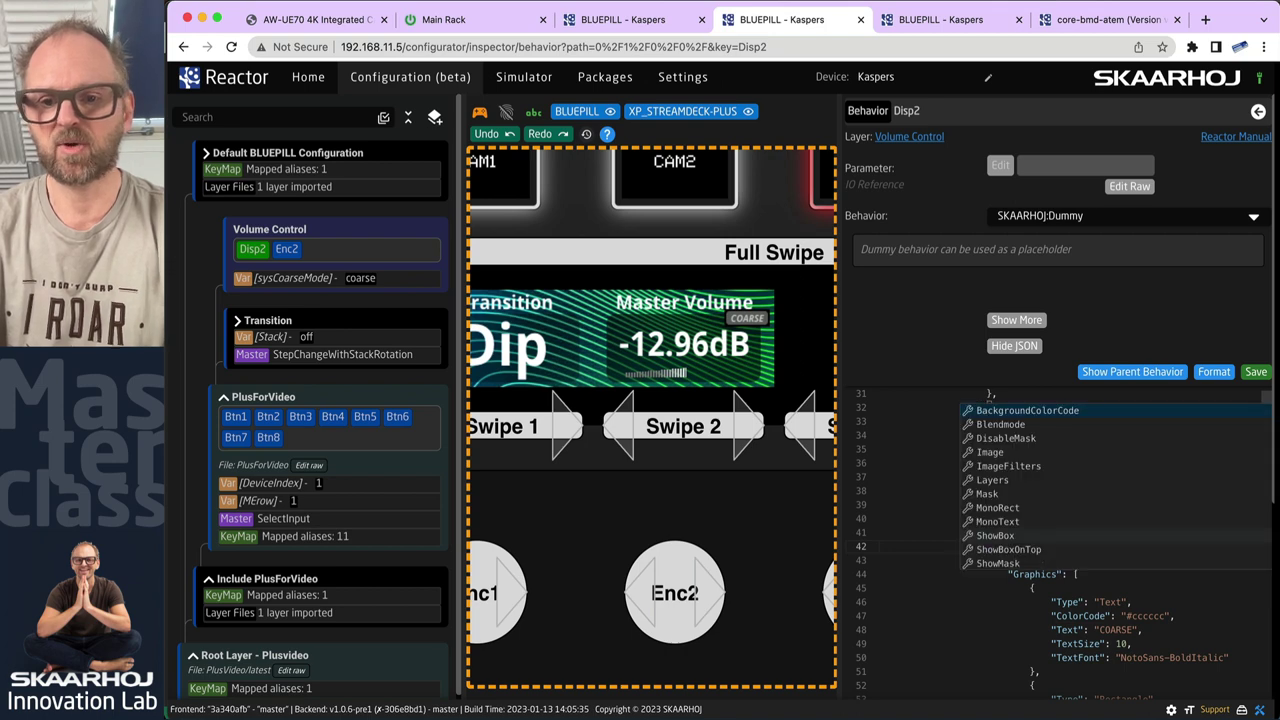
{"action": "type", "text": "show"}
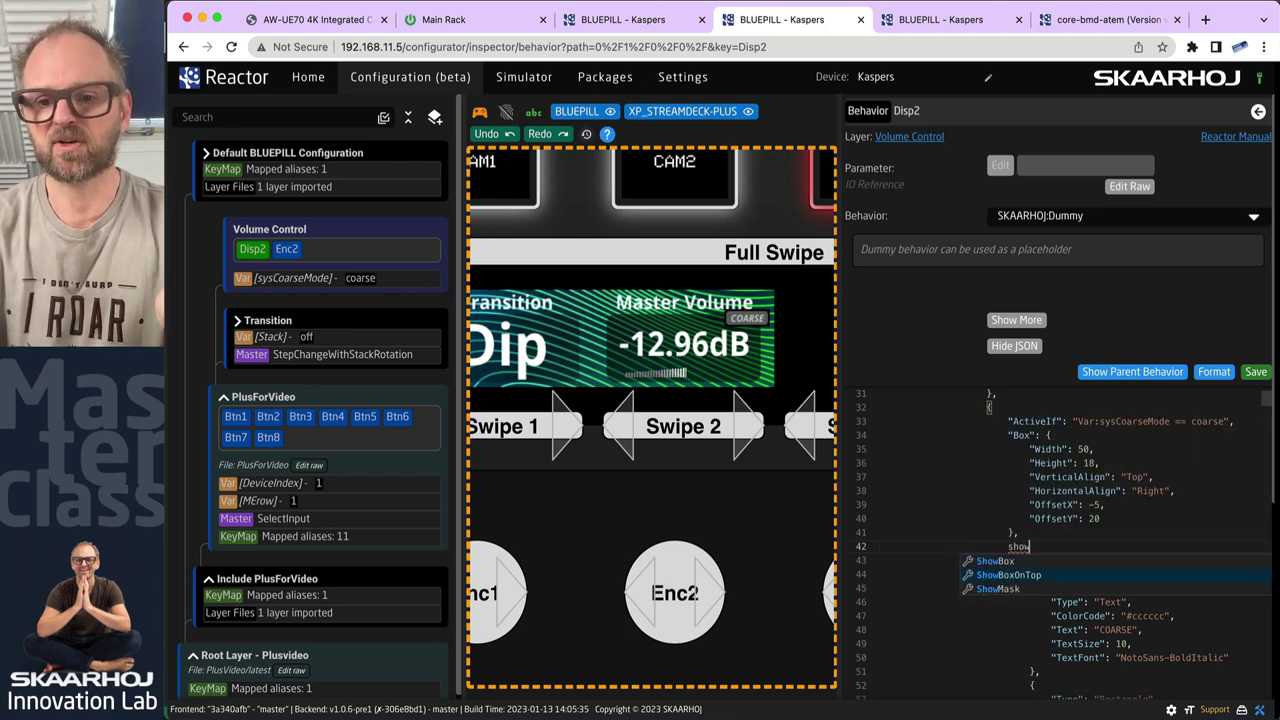
{"action": "key", "text": "Down"}
{"action": "key", "text": "Return"}
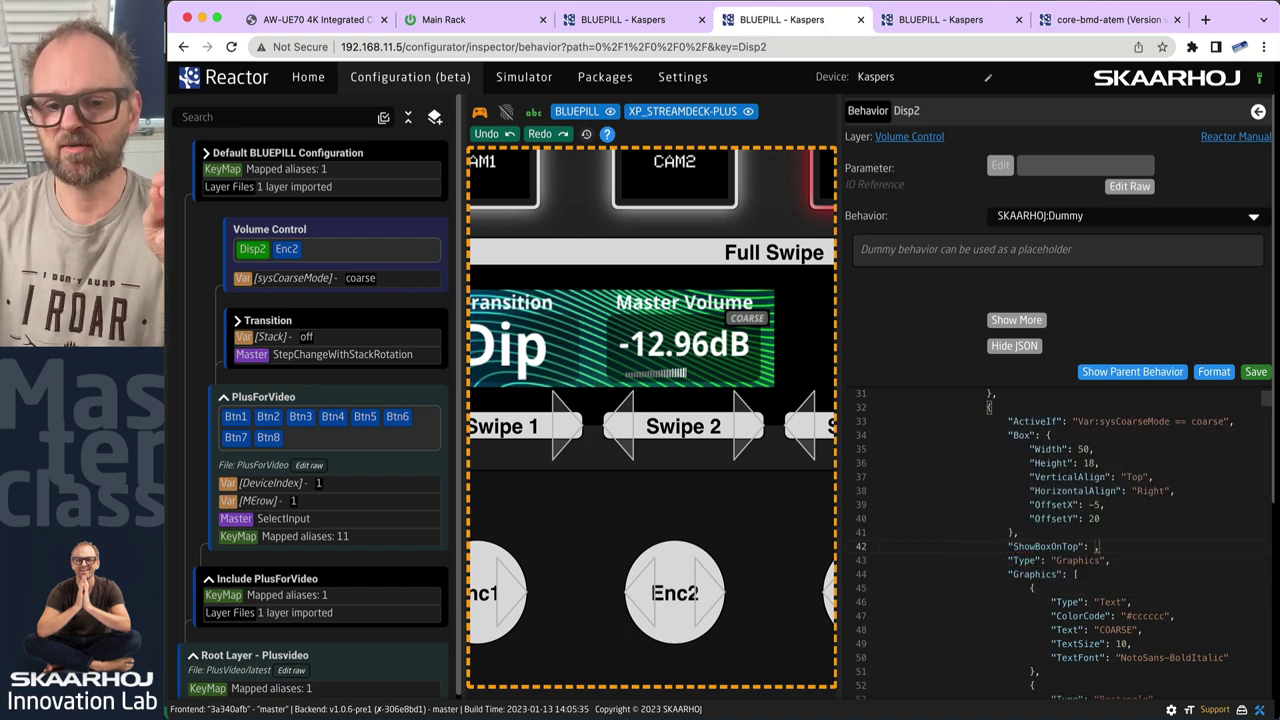
{"action": "type", "text": "true,"}
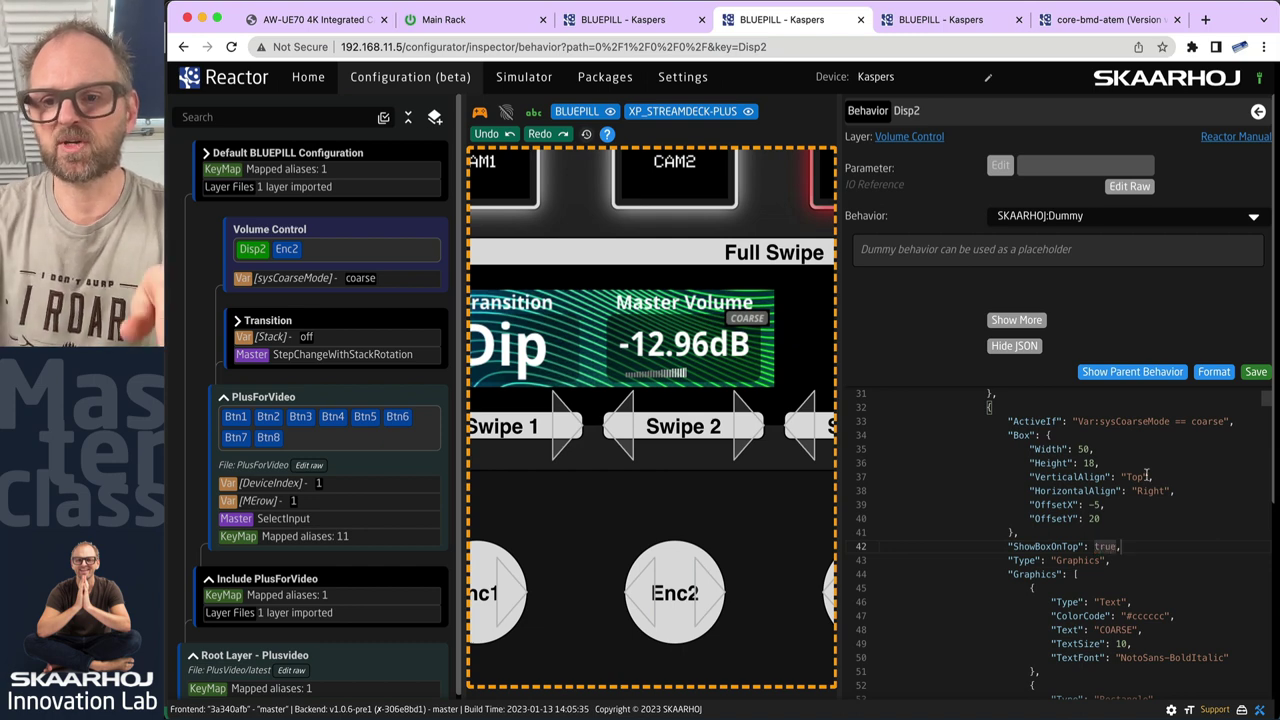
{"action": "left_click", "coordinate": [1255, 372]}
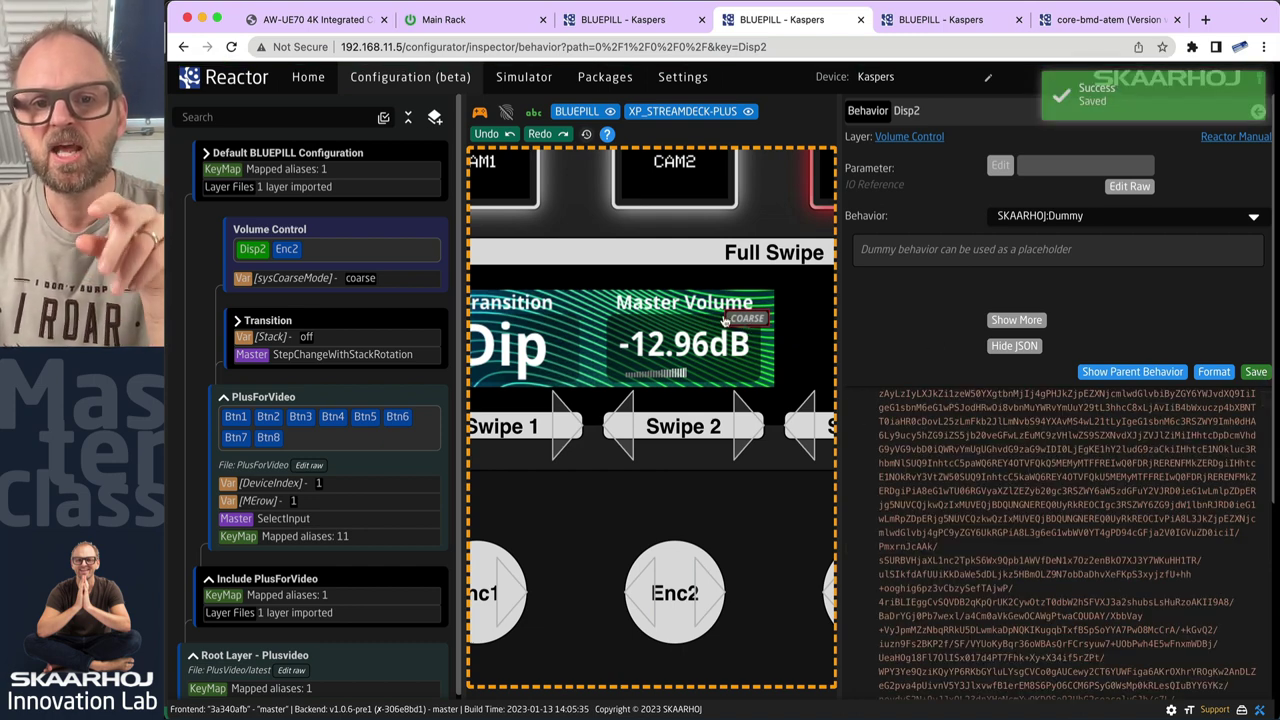
- Reformat Disp2's JSON and examine the COARSE layer's box size, alignment and offsets, and its text and rectangle graphics
{"action": "left_click", "coordinate": [1214, 372]}
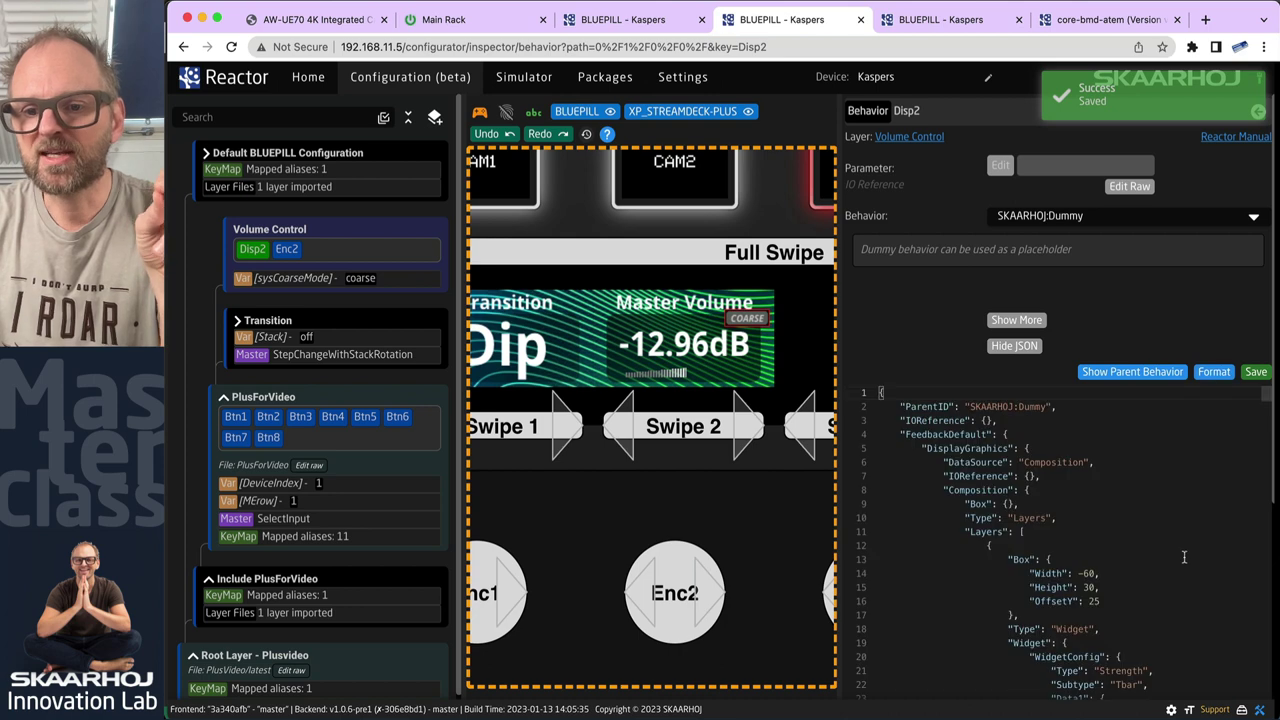
{"action": "scroll", "coordinate": [1182, 556], "scroll_direction": "down", "scroll_amount": 10}
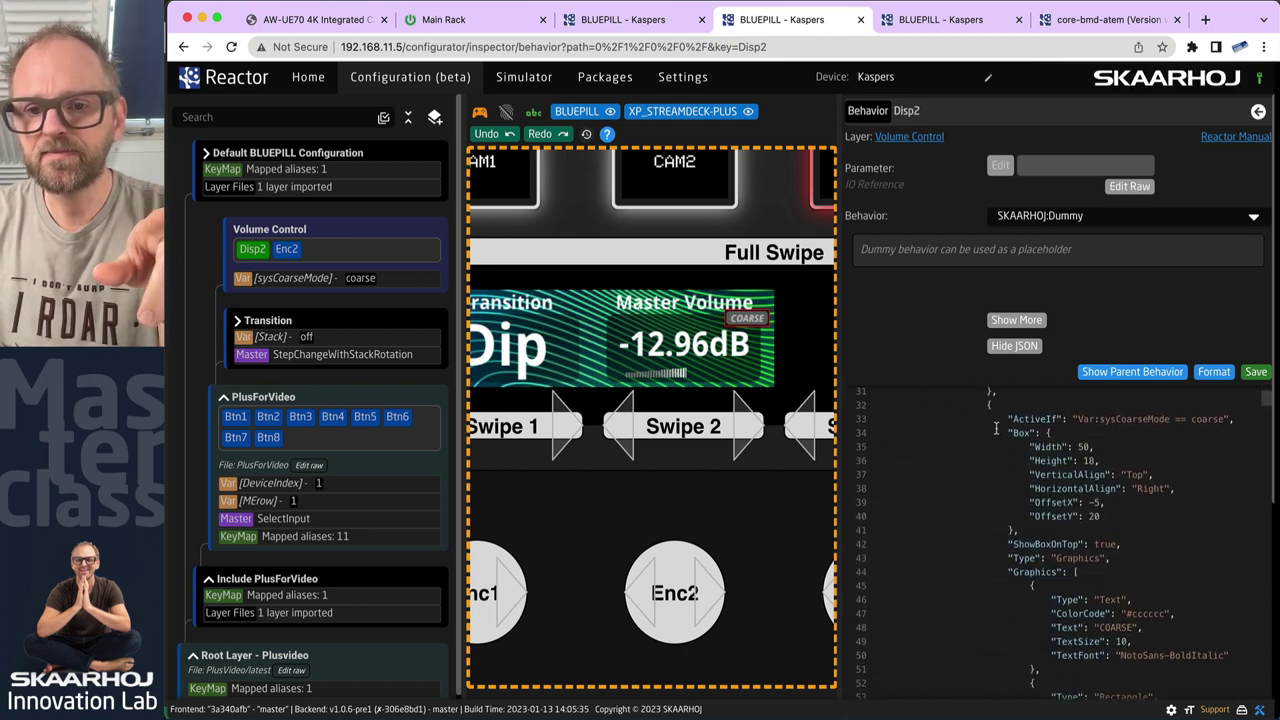
{"action": "left_click_drag", "start_coordinate": [986, 405], "coordinate": [993, 432]}
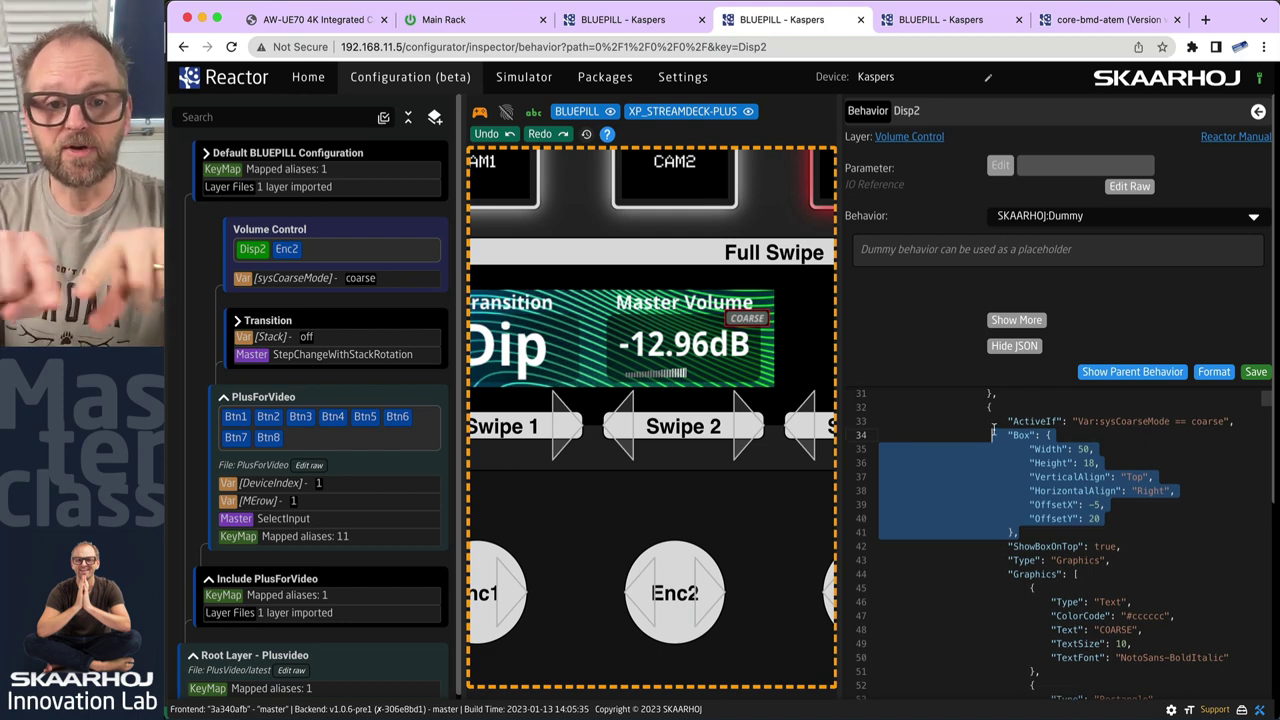
{"action": "left_click", "coordinate": [1048, 436]}
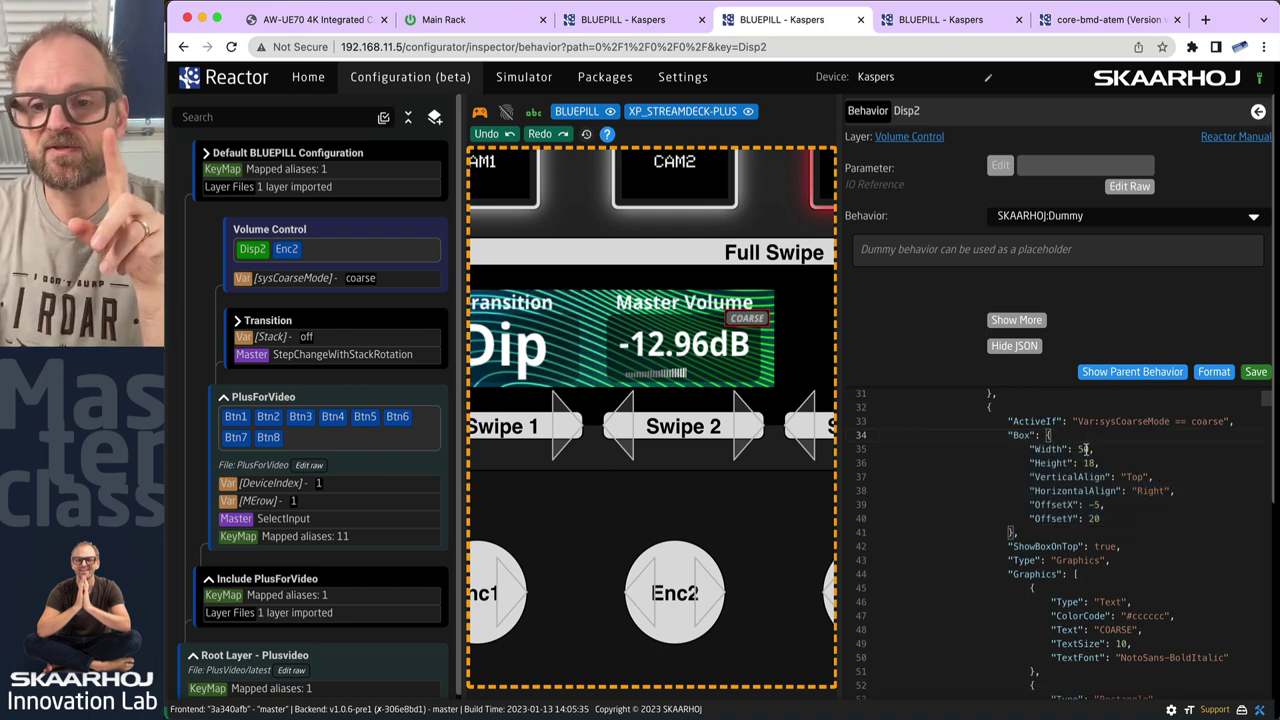
{"action": "left_click", "coordinate": [1083, 449]}
{"action": "double_click", "coordinate": [1088, 463]}
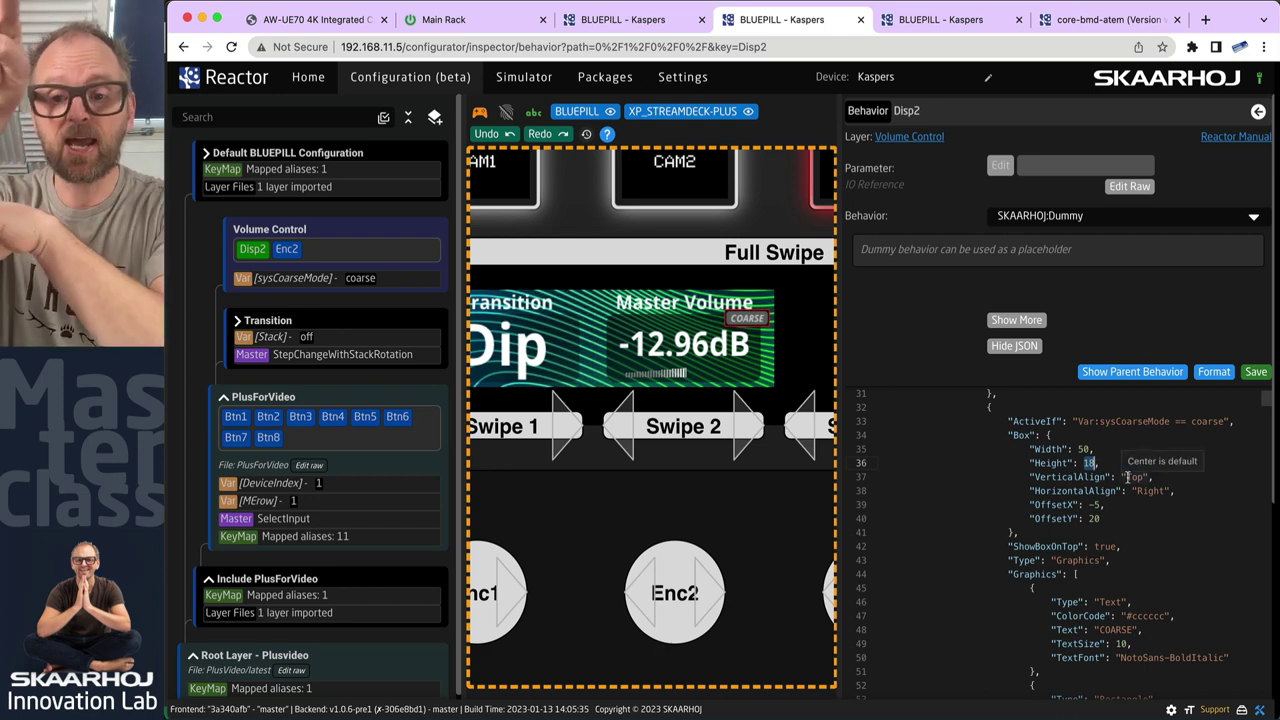
{"action": "left_click", "coordinate": [1105, 505]}
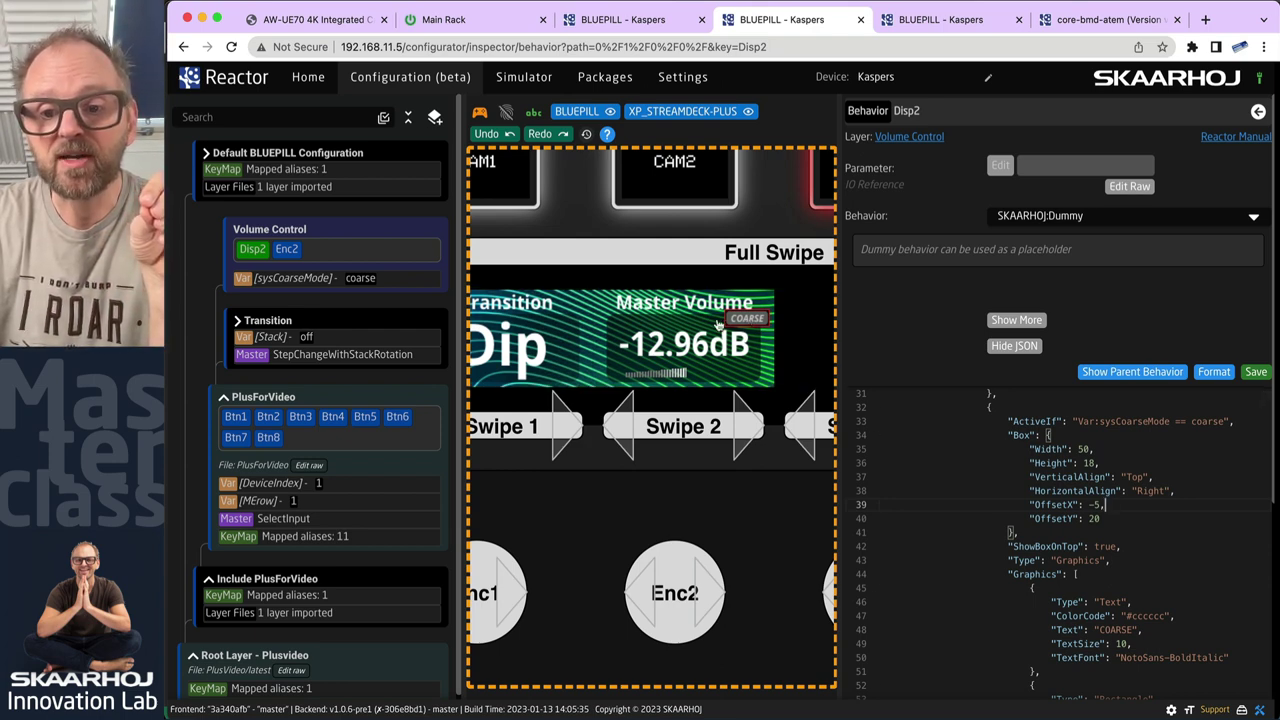
{"action": "scroll", "coordinate": [1122, 527], "scroll_direction": "down", "scroll_amount": 3}
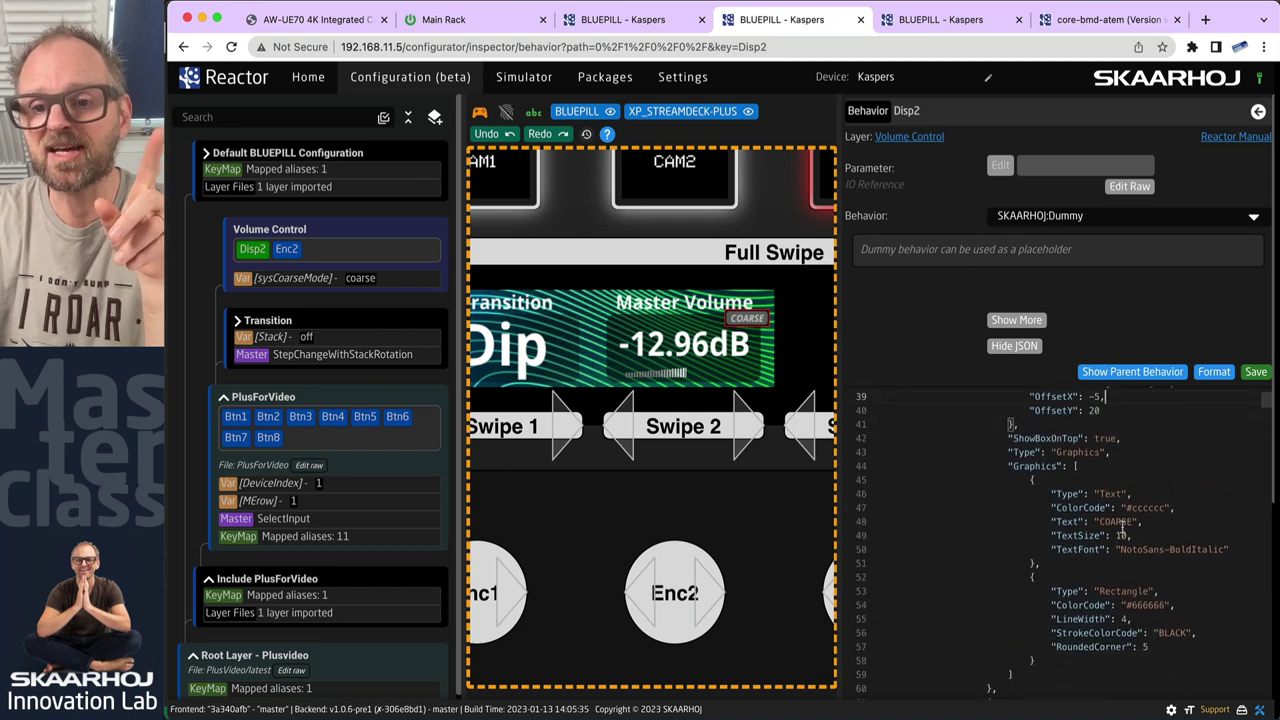
{"action": "mouse_move", "coordinate": [1010, 452]}
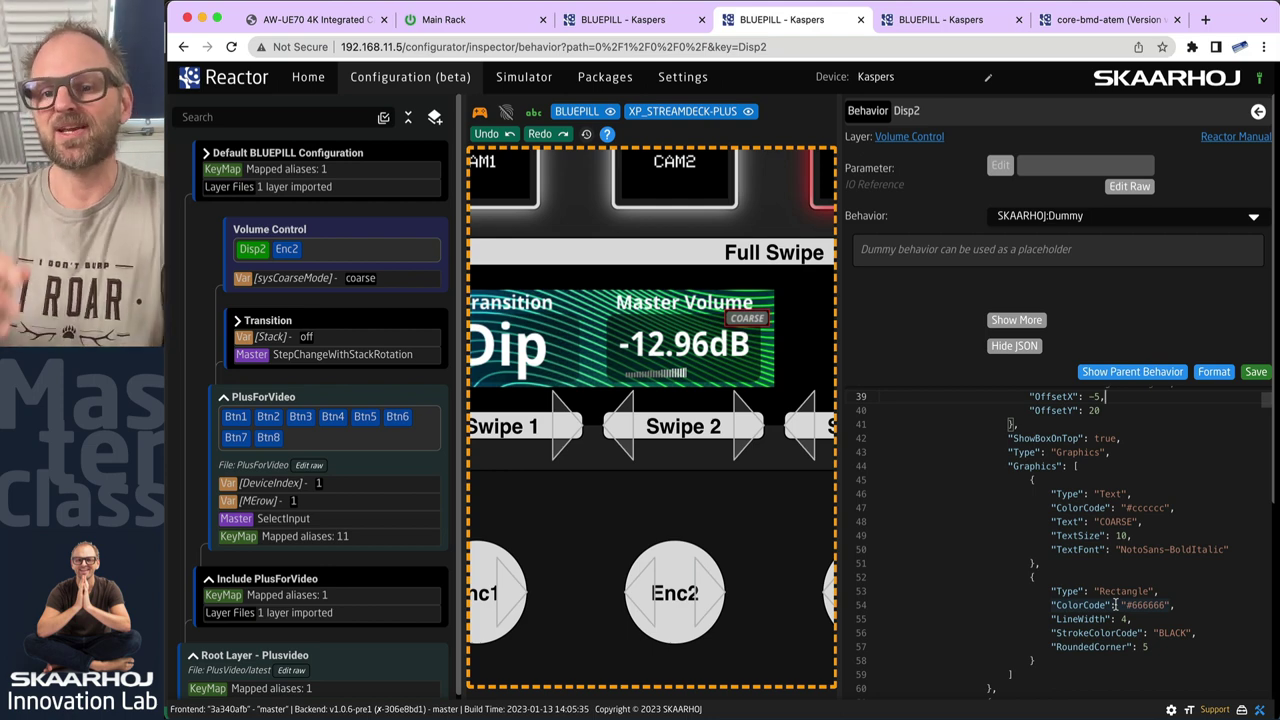
{"action": "scroll", "coordinate": [1064, 590], "scroll_direction": "up", "scroll_amount": 5}
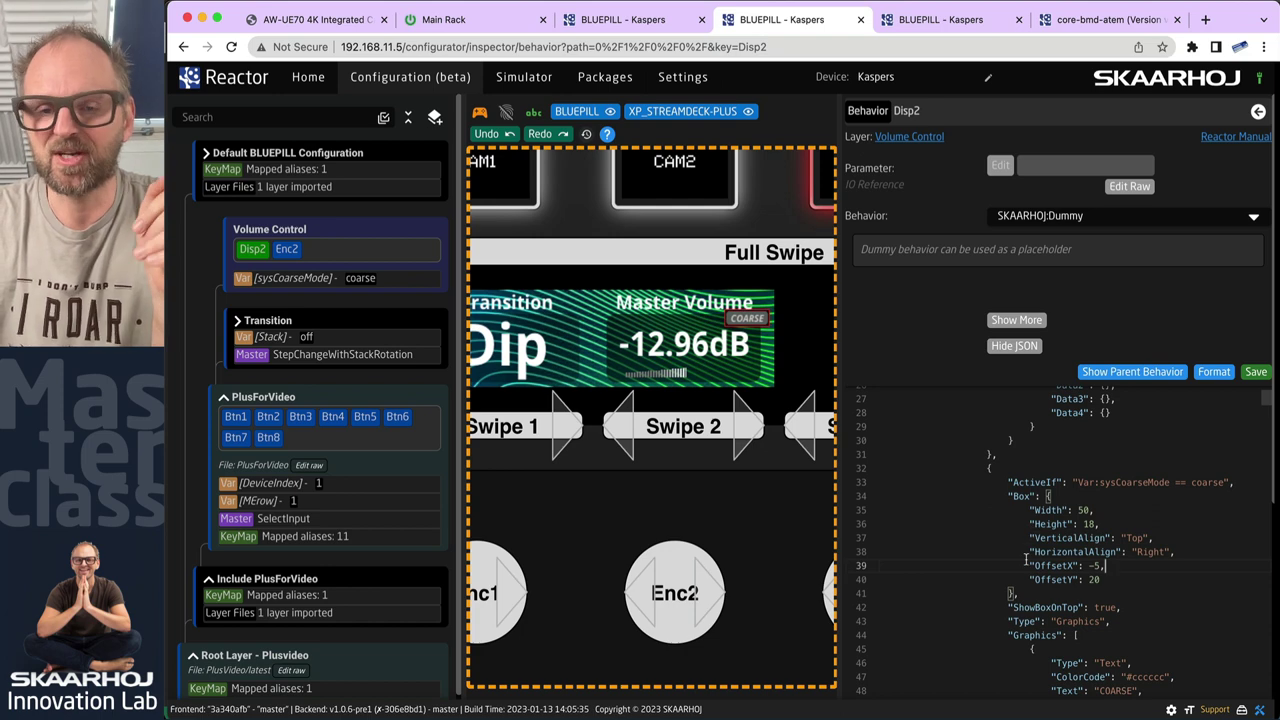
- Switch to Firefox, reload the SKAARHOJ Graphics Manual PDF and look through its Reactor image processing examples
{"action": "key", "text": "super+Tab"}
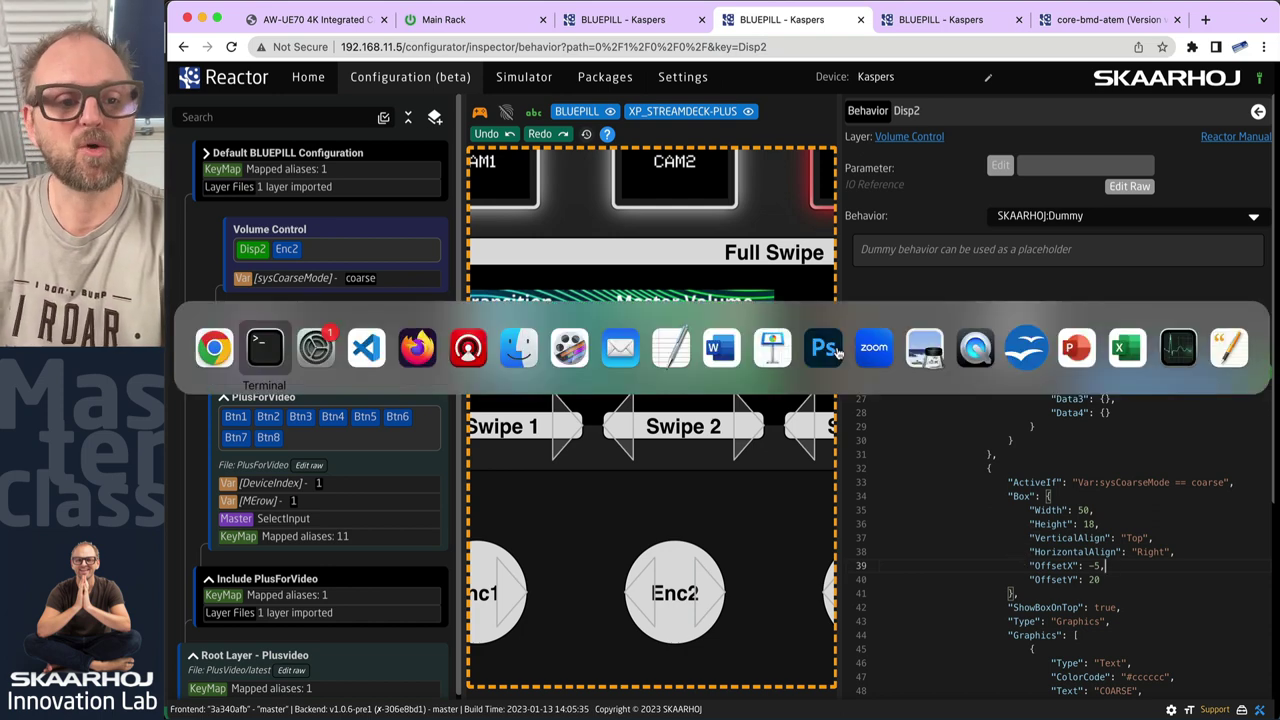
{"action": "left_click", "coordinate": [418, 350]}
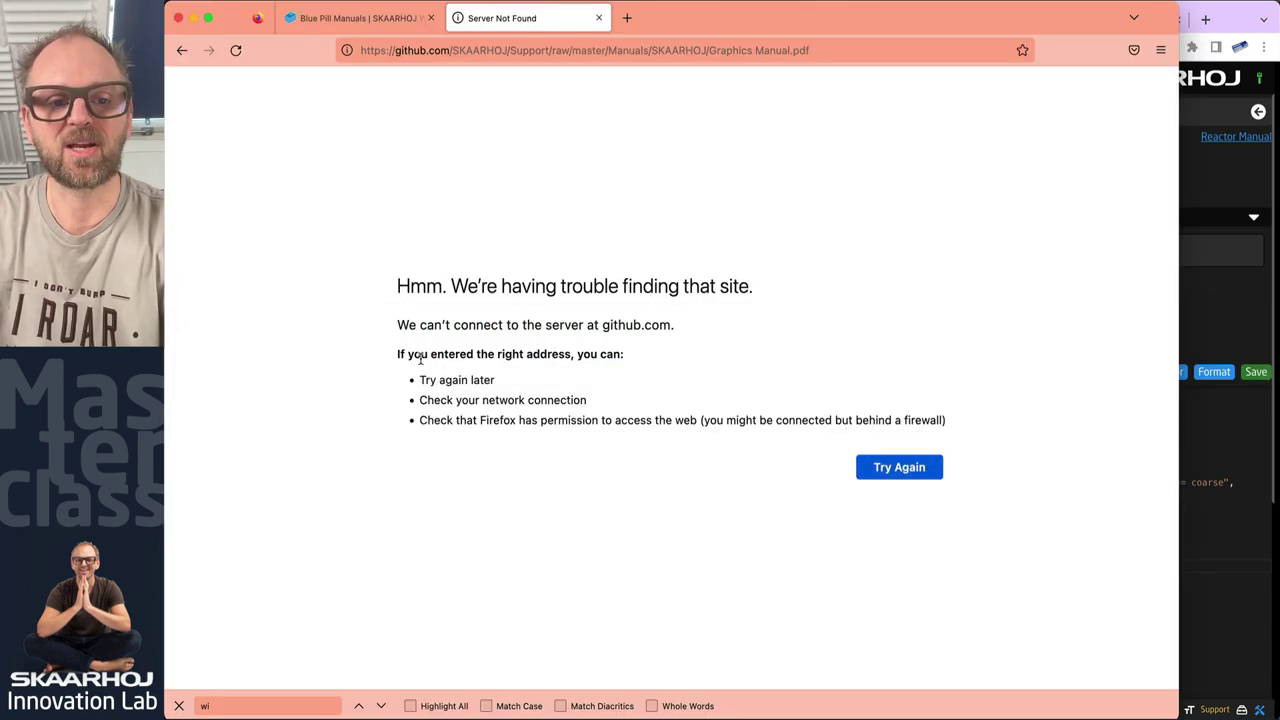
{"action": "left_click", "coordinate": [400, 20]}
{"action": "left_click", "coordinate": [528, 20]}
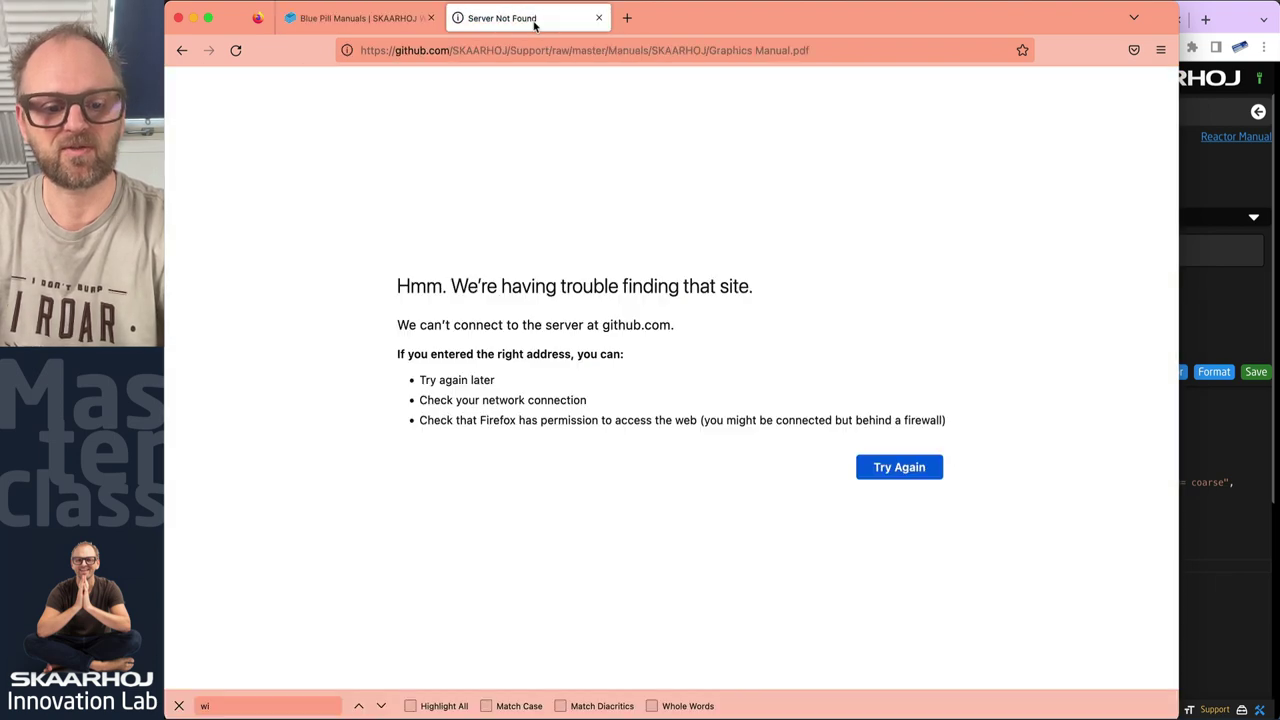
{"action": "key", "text": "super+r"}
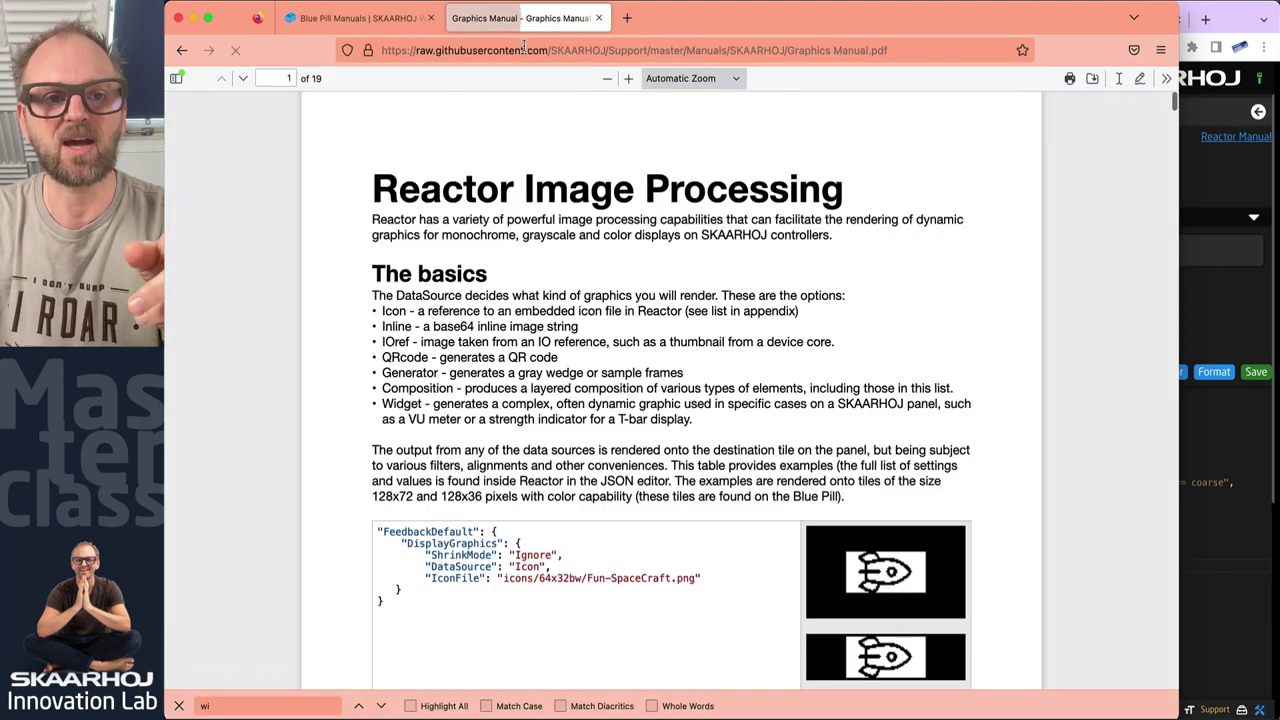
{"action": "scroll", "coordinate": [615, 397], "scroll_direction": "down", "scroll_amount": 4}
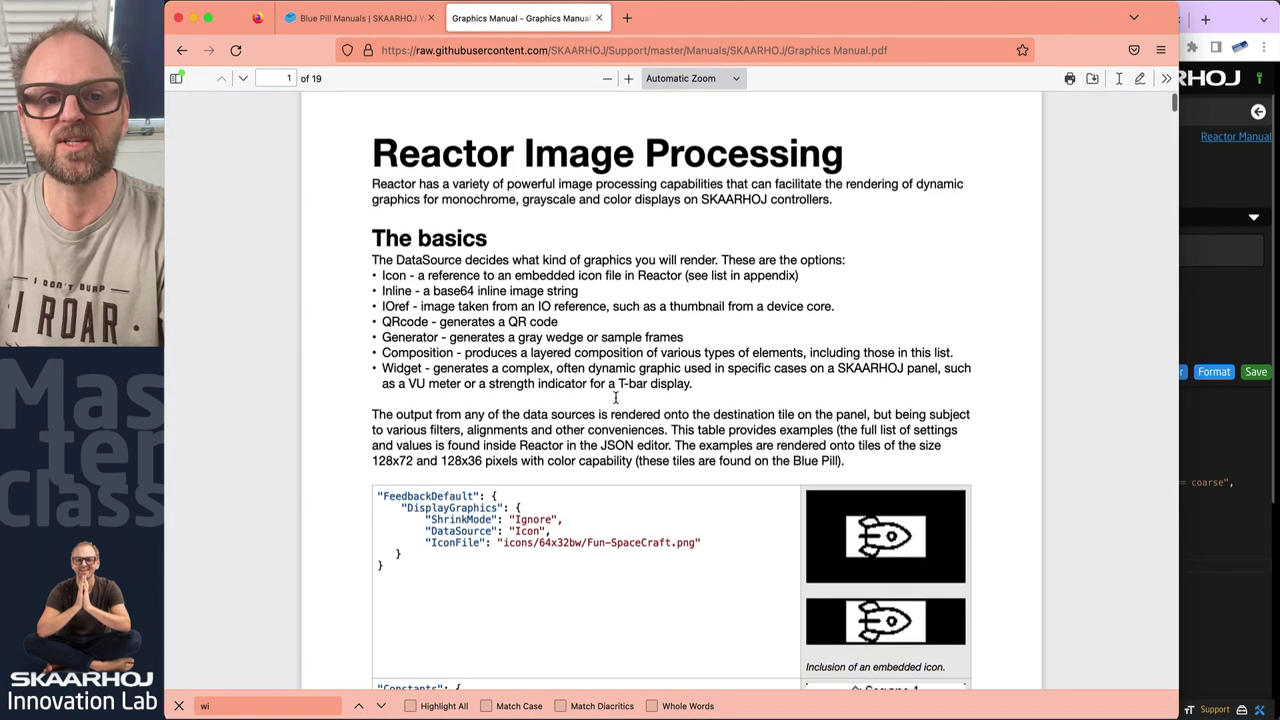
{"action": "scroll", "coordinate": [615, 397], "scroll_direction": "down", "scroll_amount": 20}
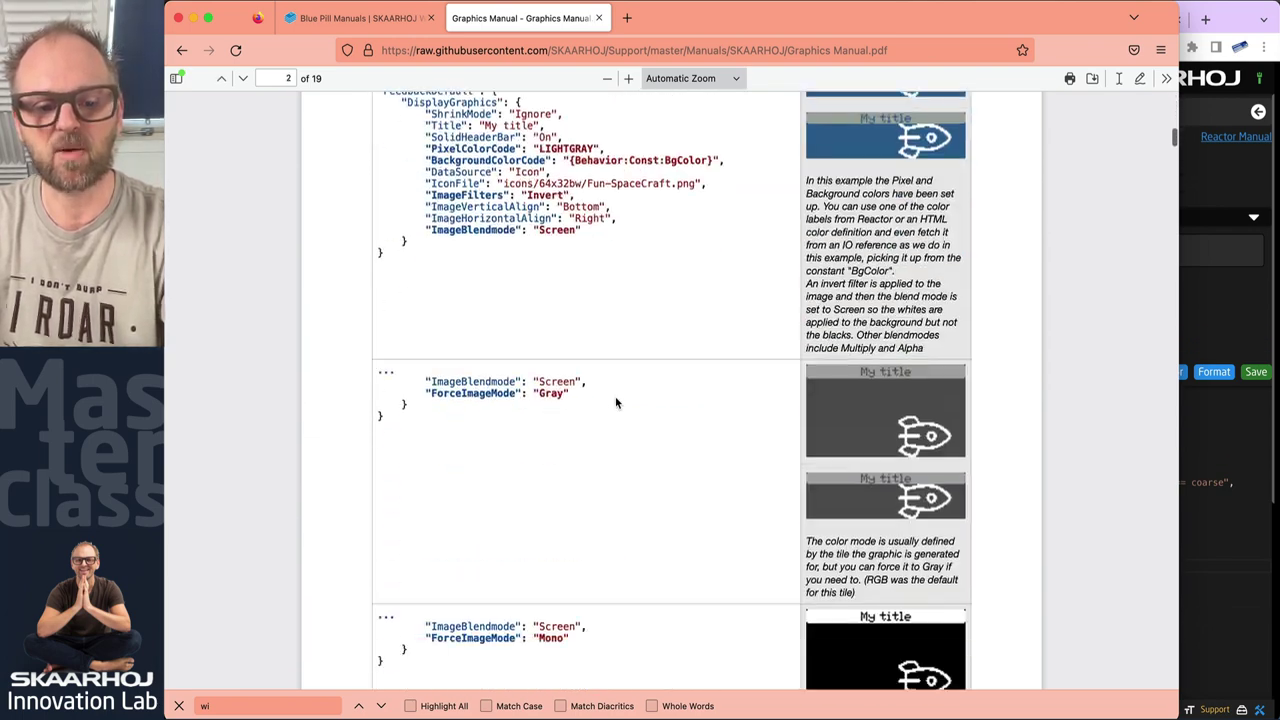
- Return to Reactor in Chrome, set the COARSE layer's ShowBoxOnTop to false in Disp2's JSON and save
{"action": "key", "text": "super+Tab"}
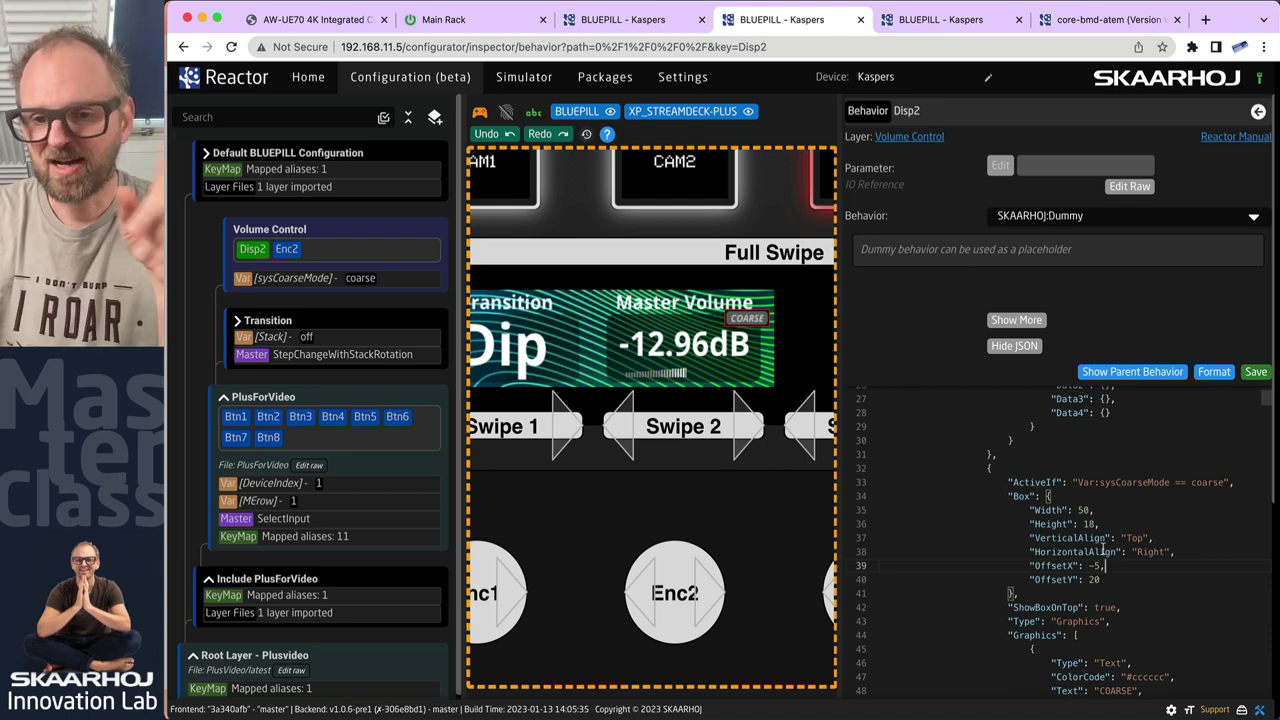
{"action": "scroll", "coordinate": [1106, 540], "scroll_direction": "up", "scroll_amount": 3}
{"action": "type", "text": "false"}
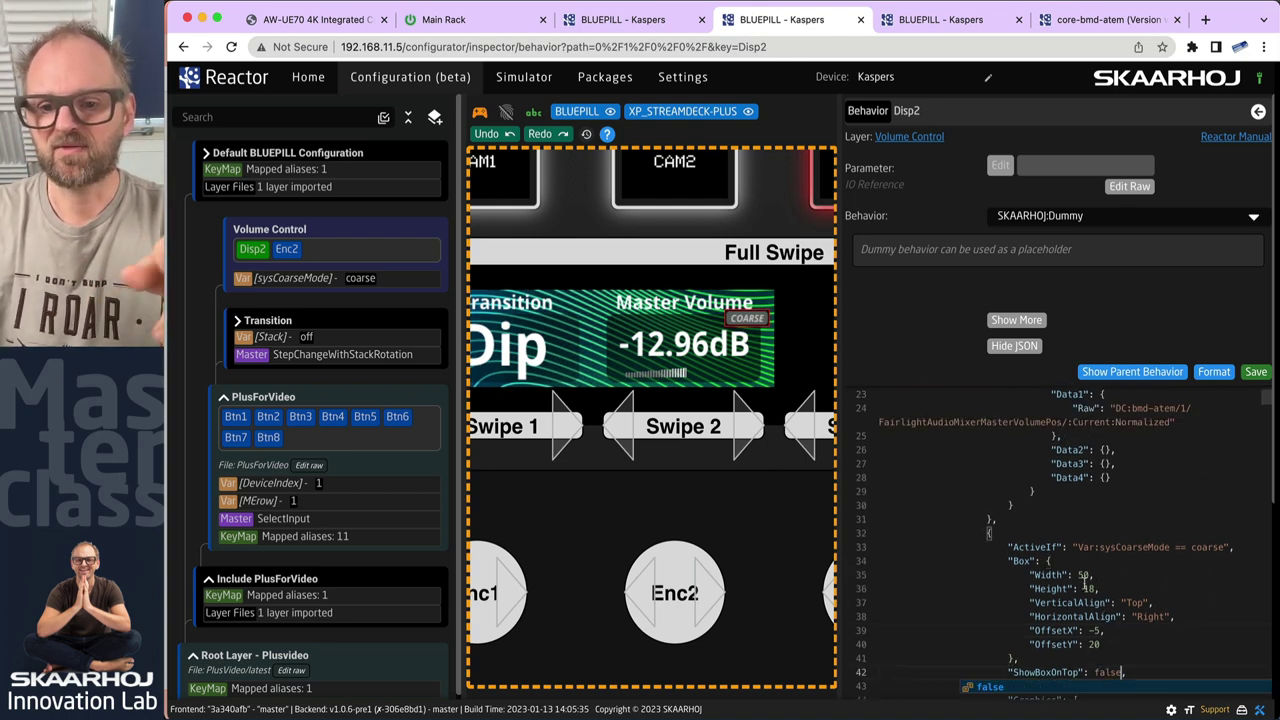
{"action": "left_click", "coordinate": [1255, 373]}
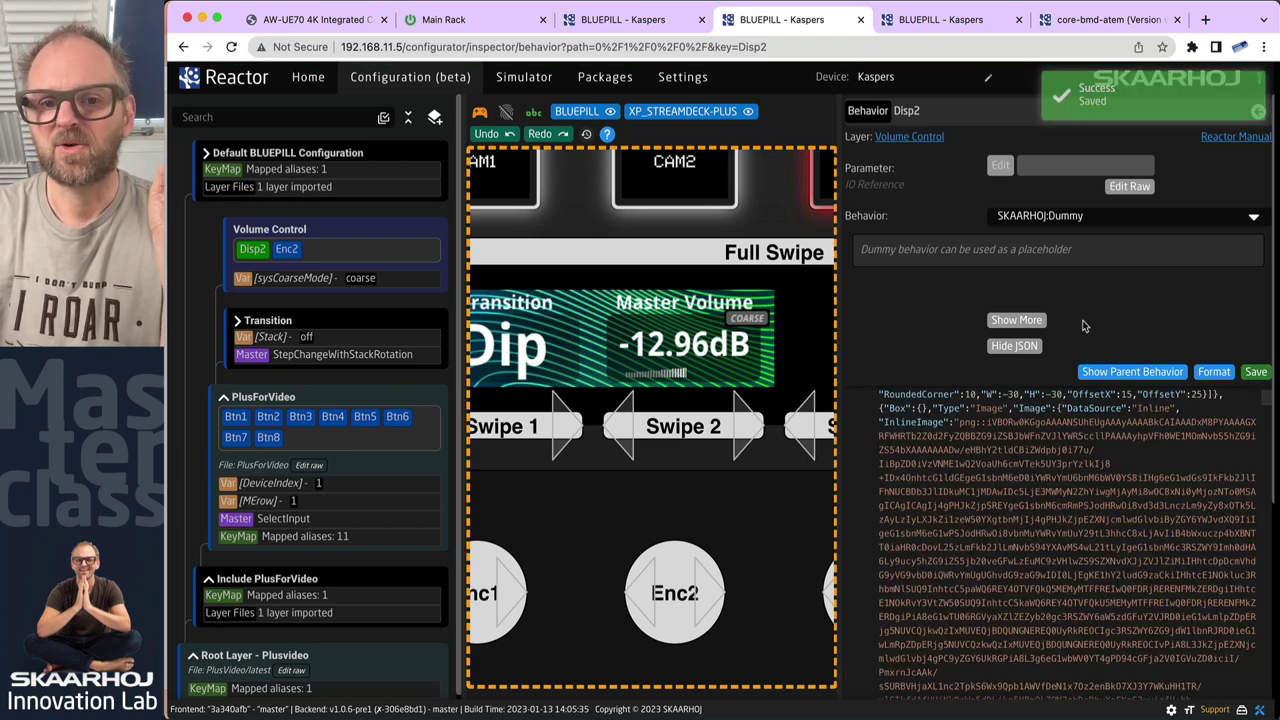